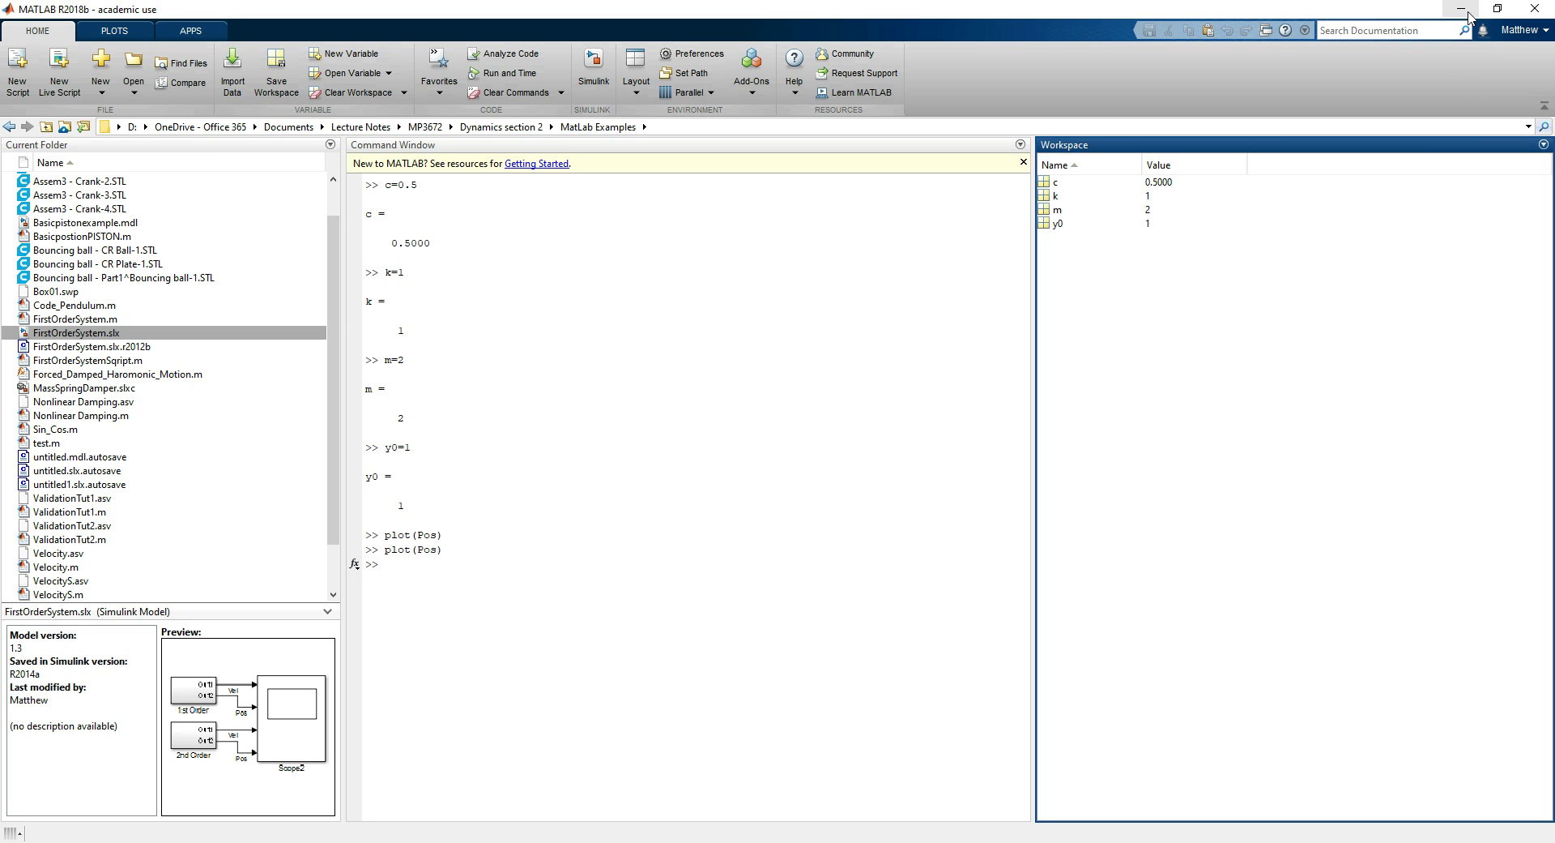
- Switch to the MassSpringDamper Simulink model and move the Scope block farther from the integrators, keeping it level with the Postion (m) signal
{"action": "mouse_move", "coordinate": [775, 842]}
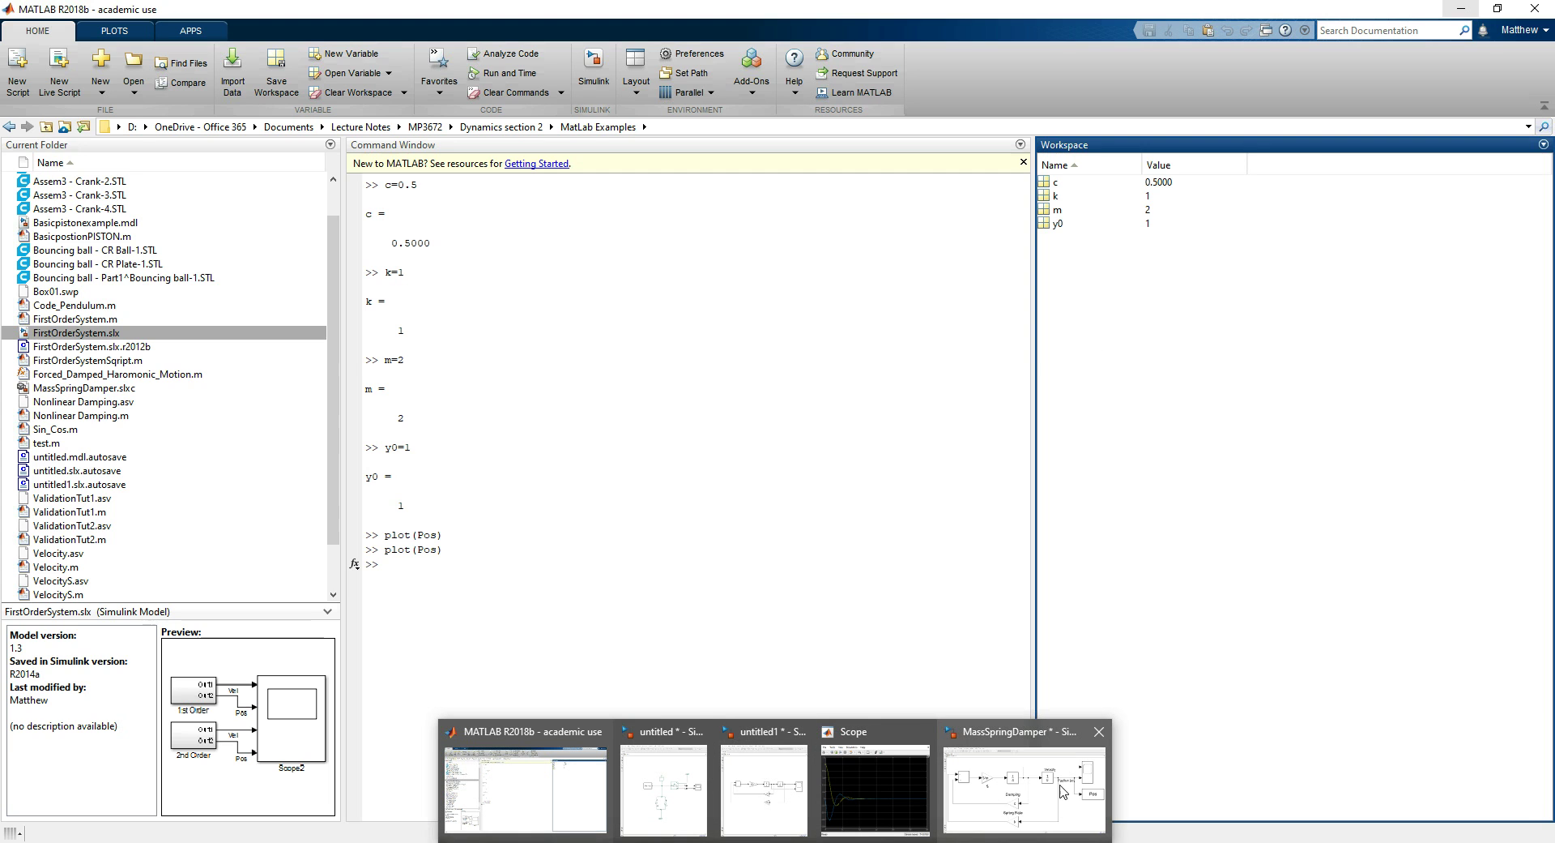
{"action": "left_click", "coordinate": [1023, 787]}
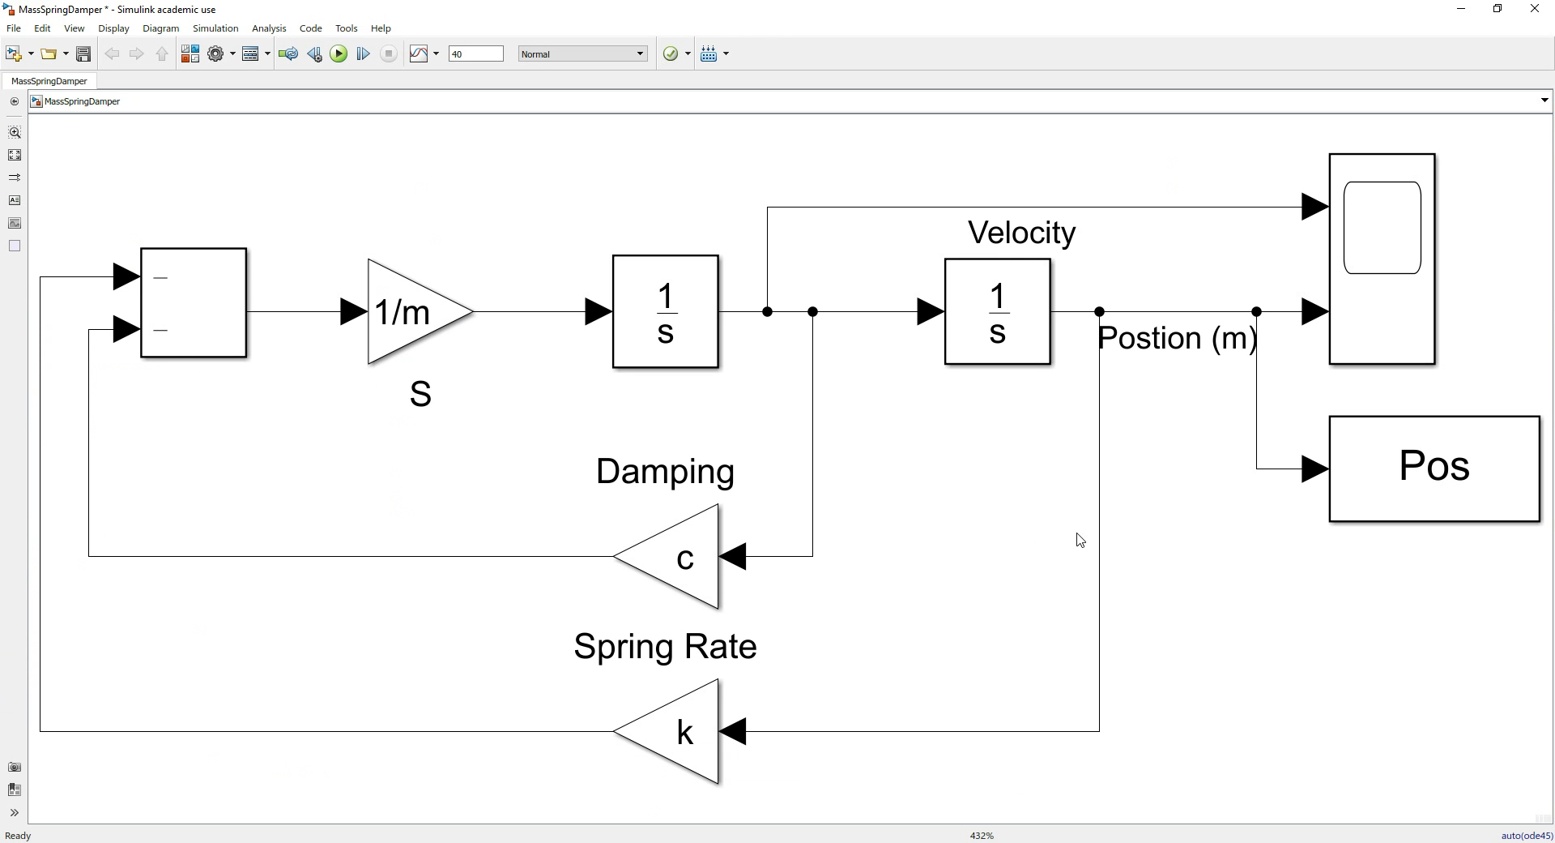
{"action": "scroll", "coordinate": [1045, 536], "scroll_direction": "down", "scroll_amount": 2}
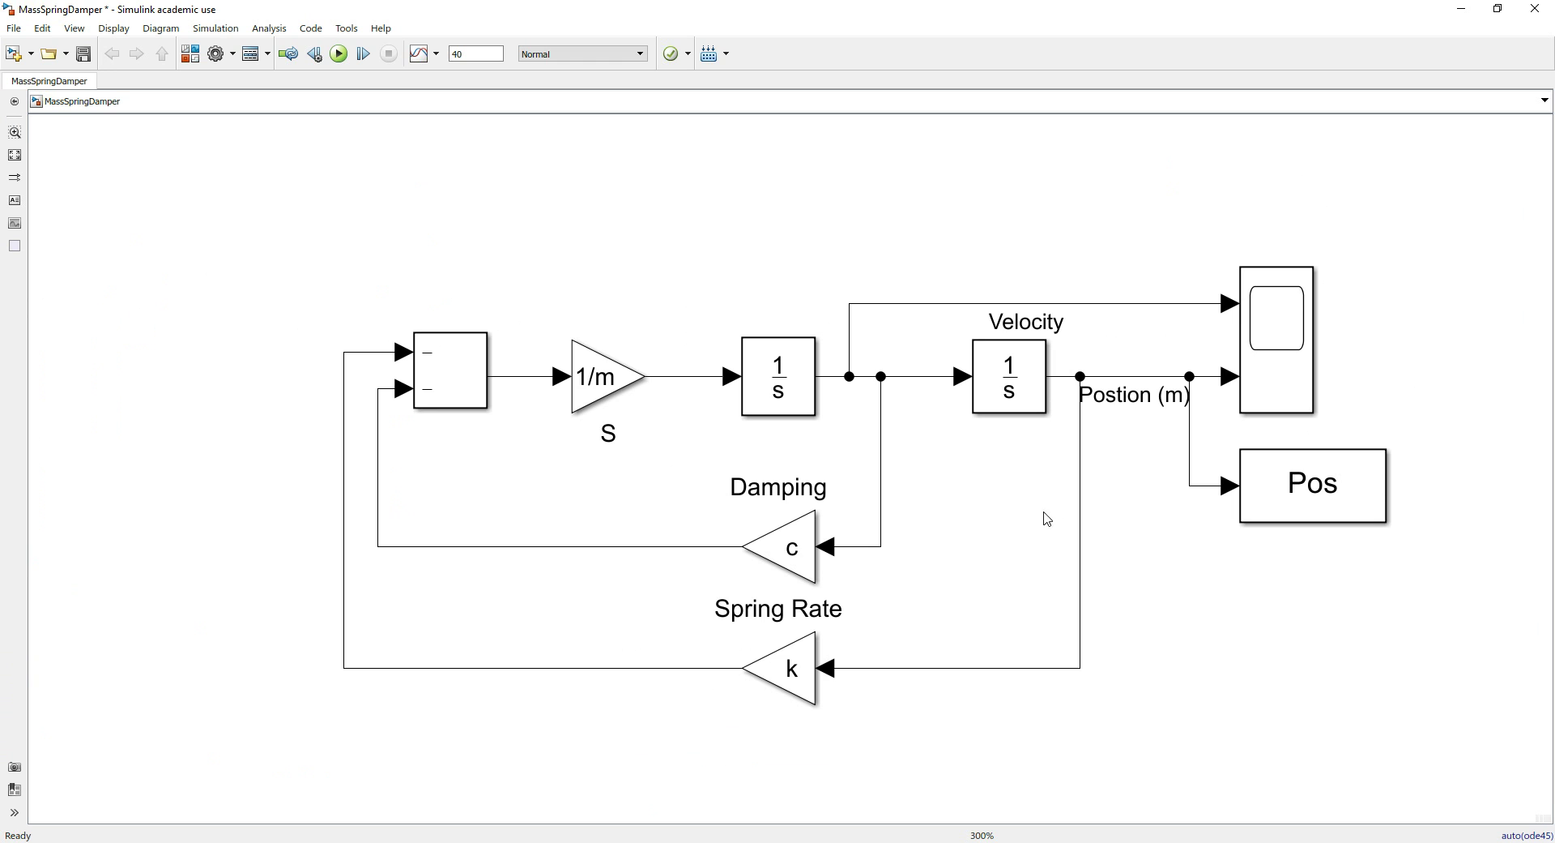
{"action": "scroll", "coordinate": [1045, 486], "scroll_direction": "down", "scroll_amount": 3}
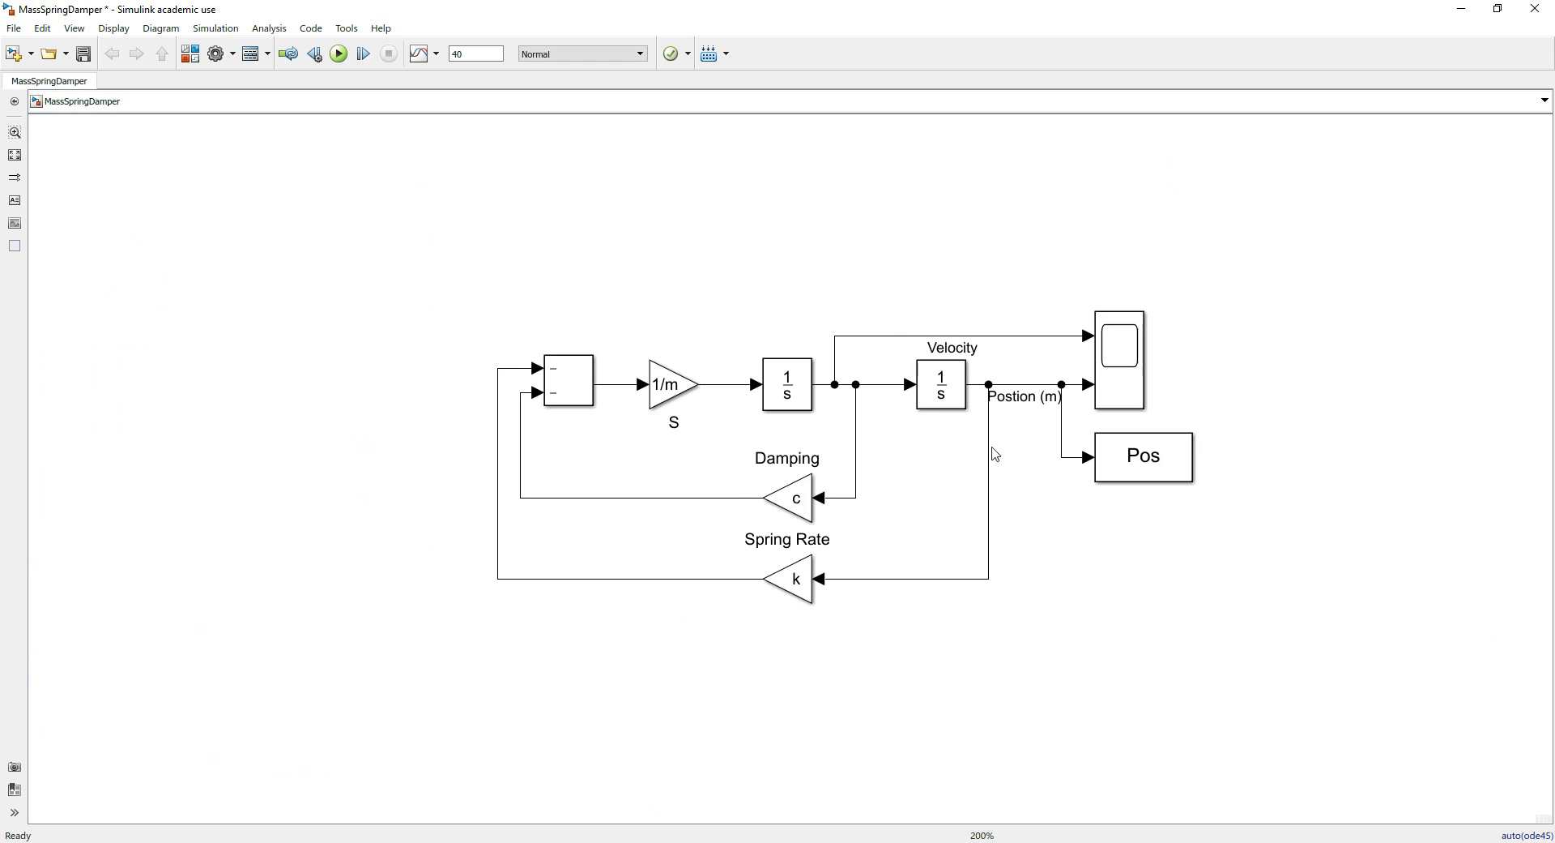
{"action": "scroll", "coordinate": [1040, 448], "scroll_direction": "up", "scroll_amount": 2}
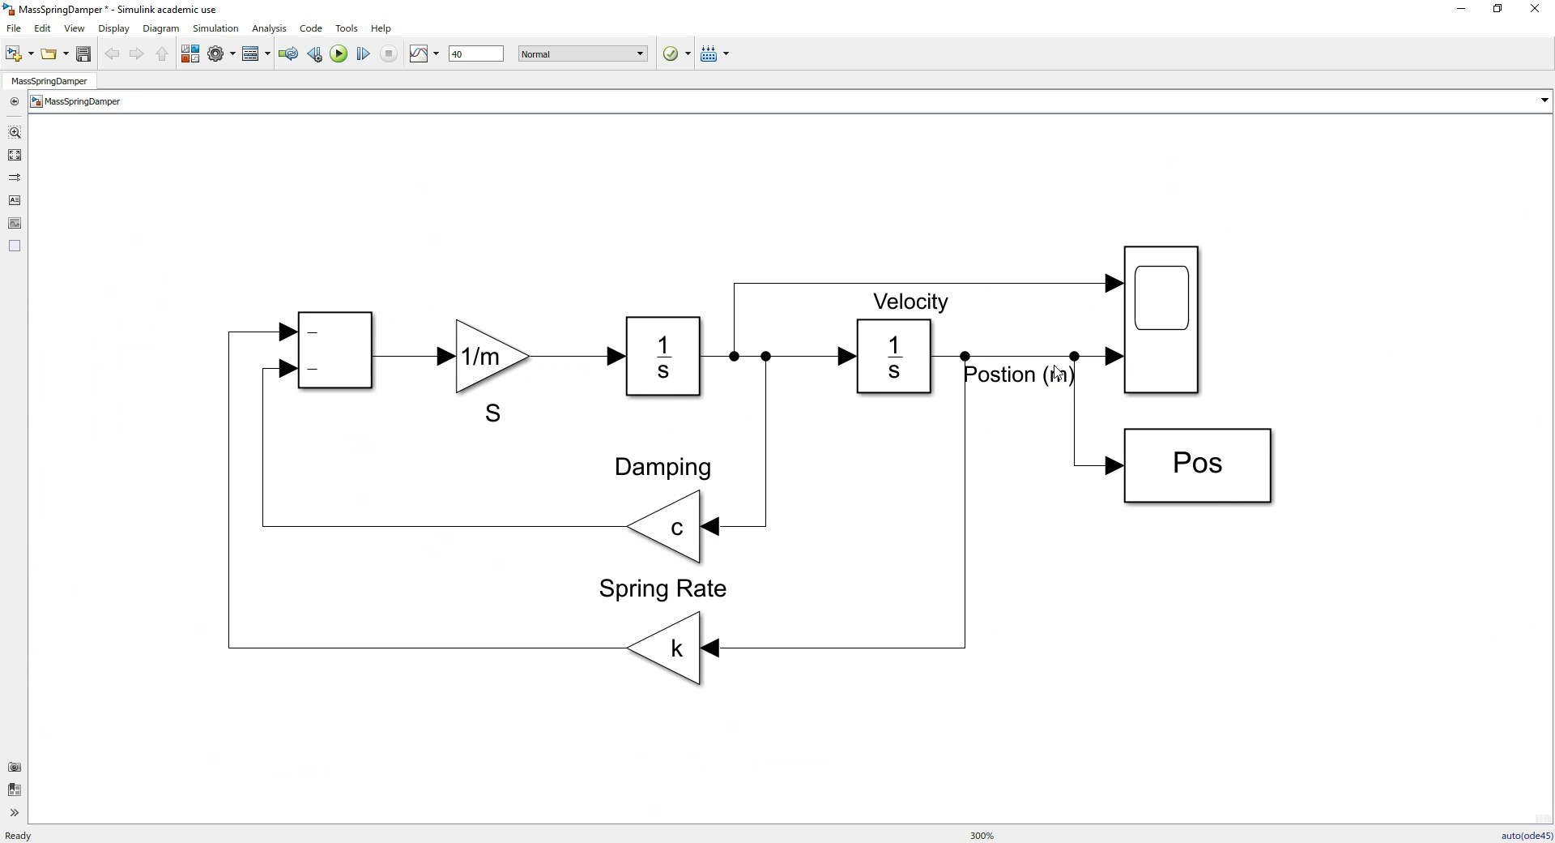
{"action": "left_click", "coordinate": [1155, 358]}
{"action": "left_click_drag", "start_coordinate": [1155, 358], "coordinate": [1446, 357]}
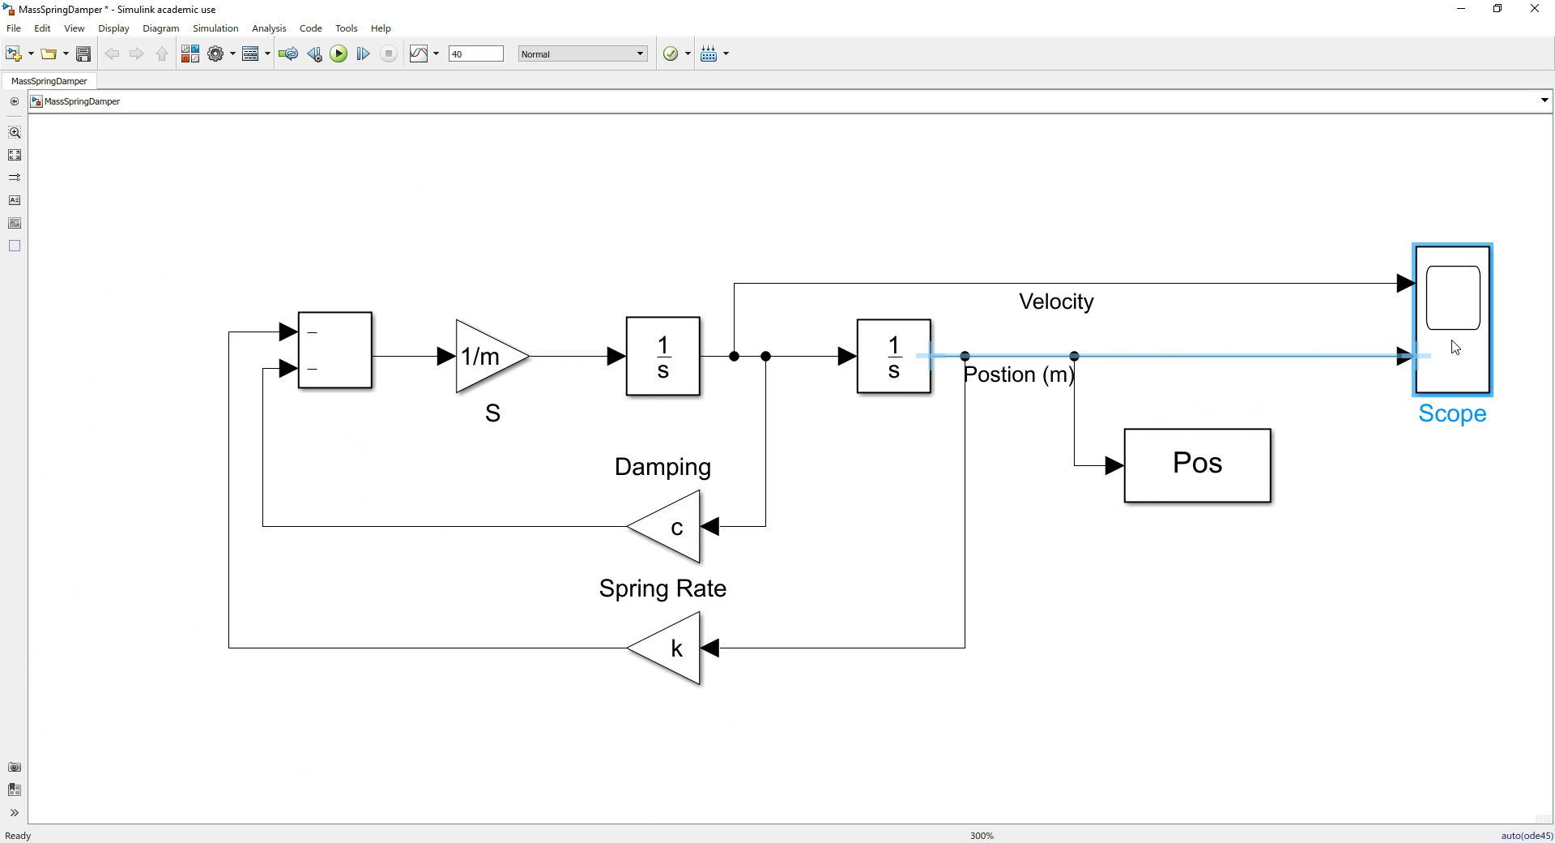
{"action": "left_click", "coordinate": [1272, 707]}
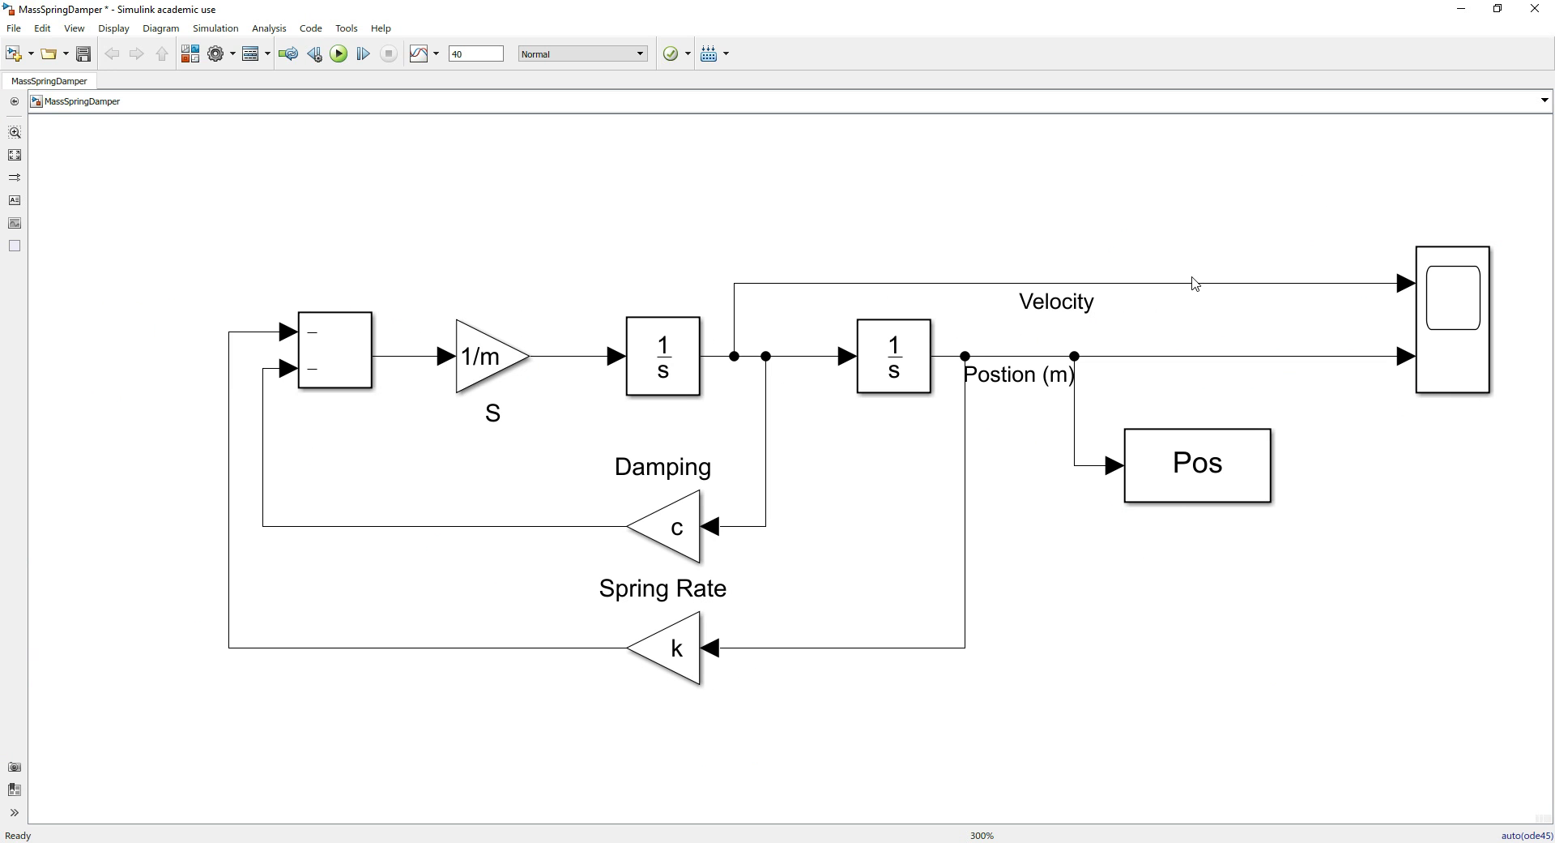
- Delete the Velocity signal branch that feeds the upper input of the Scope
{"action": "left_click", "coordinate": [1207, 284]}
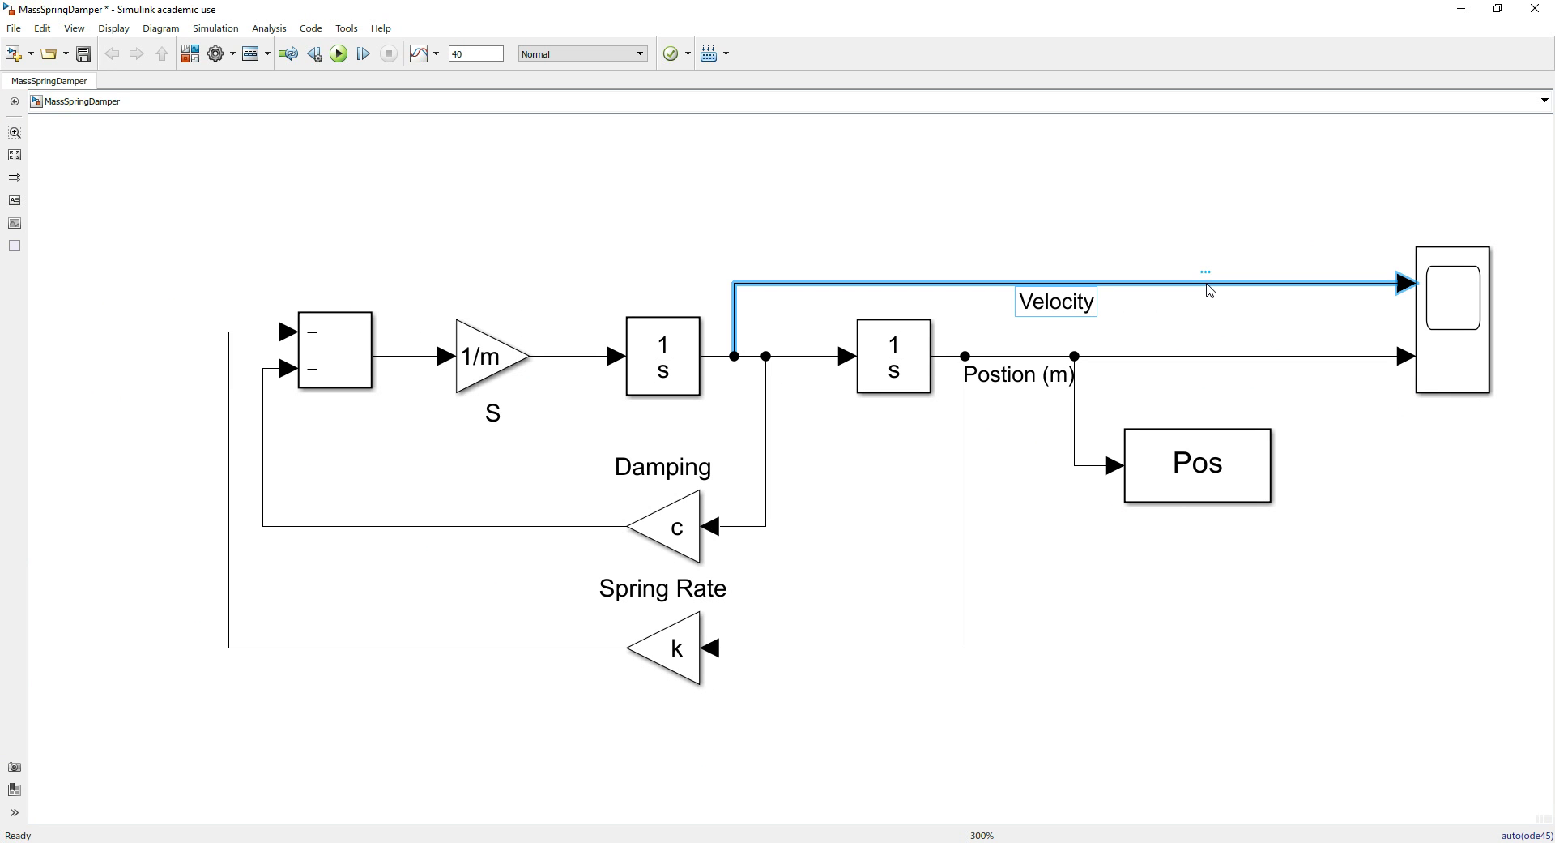
{"action": "key", "text": "Delete"}
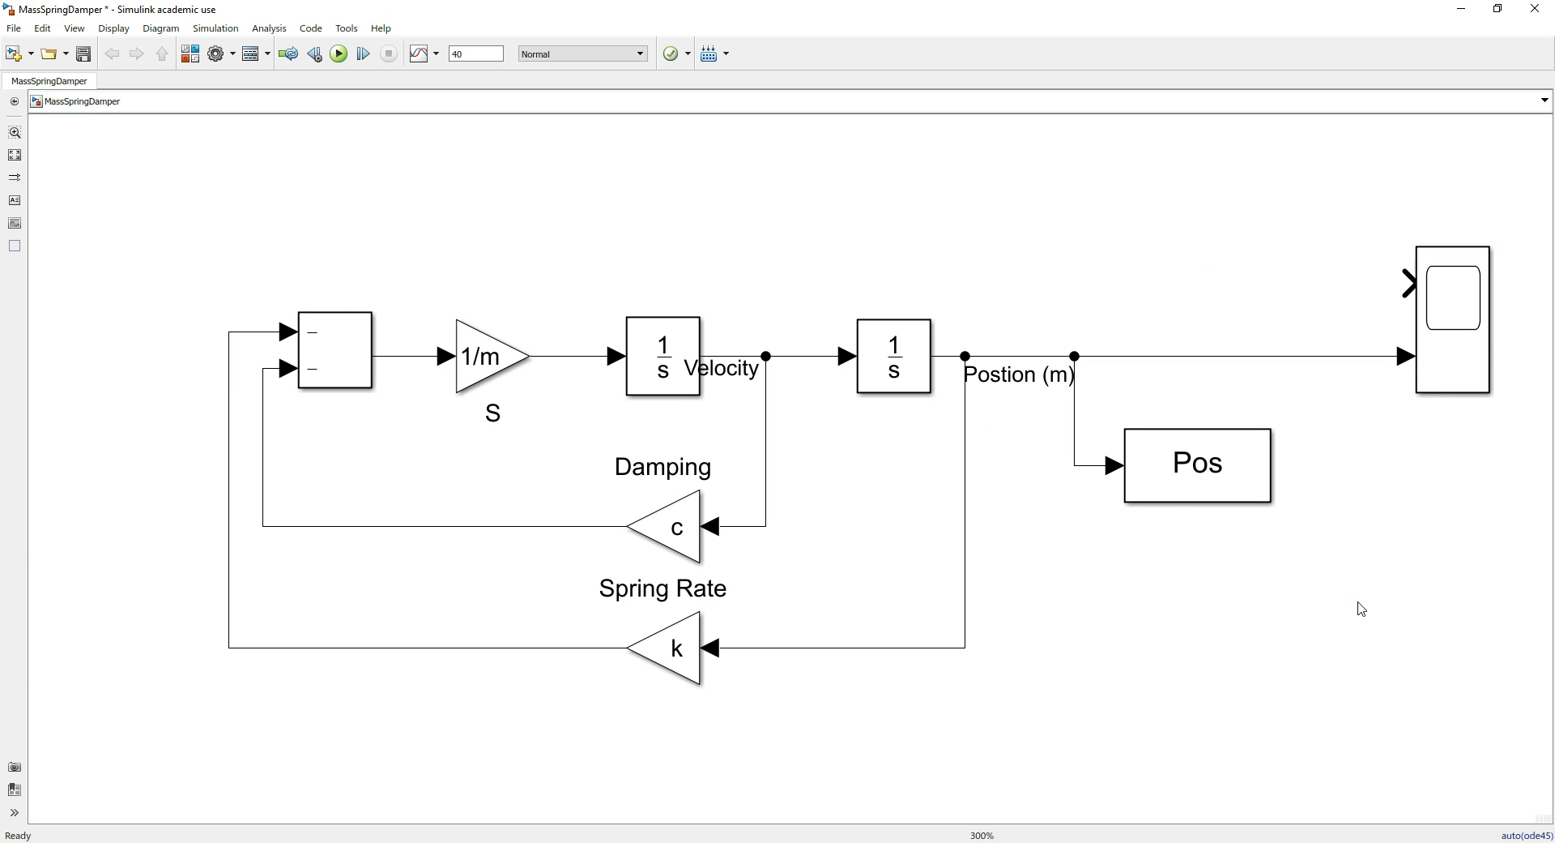
- Create a subsystem from all the mass-spring-damper blocks and signals, including the Pos workspace block but leaving out the Scope
{"action": "scroll", "coordinate": [1235, 563], "scroll_direction": "down", "scroll_amount": 2}
{"action": "scroll", "coordinate": [1276, 577], "scroll_direction": "up", "scroll_amount": 1}
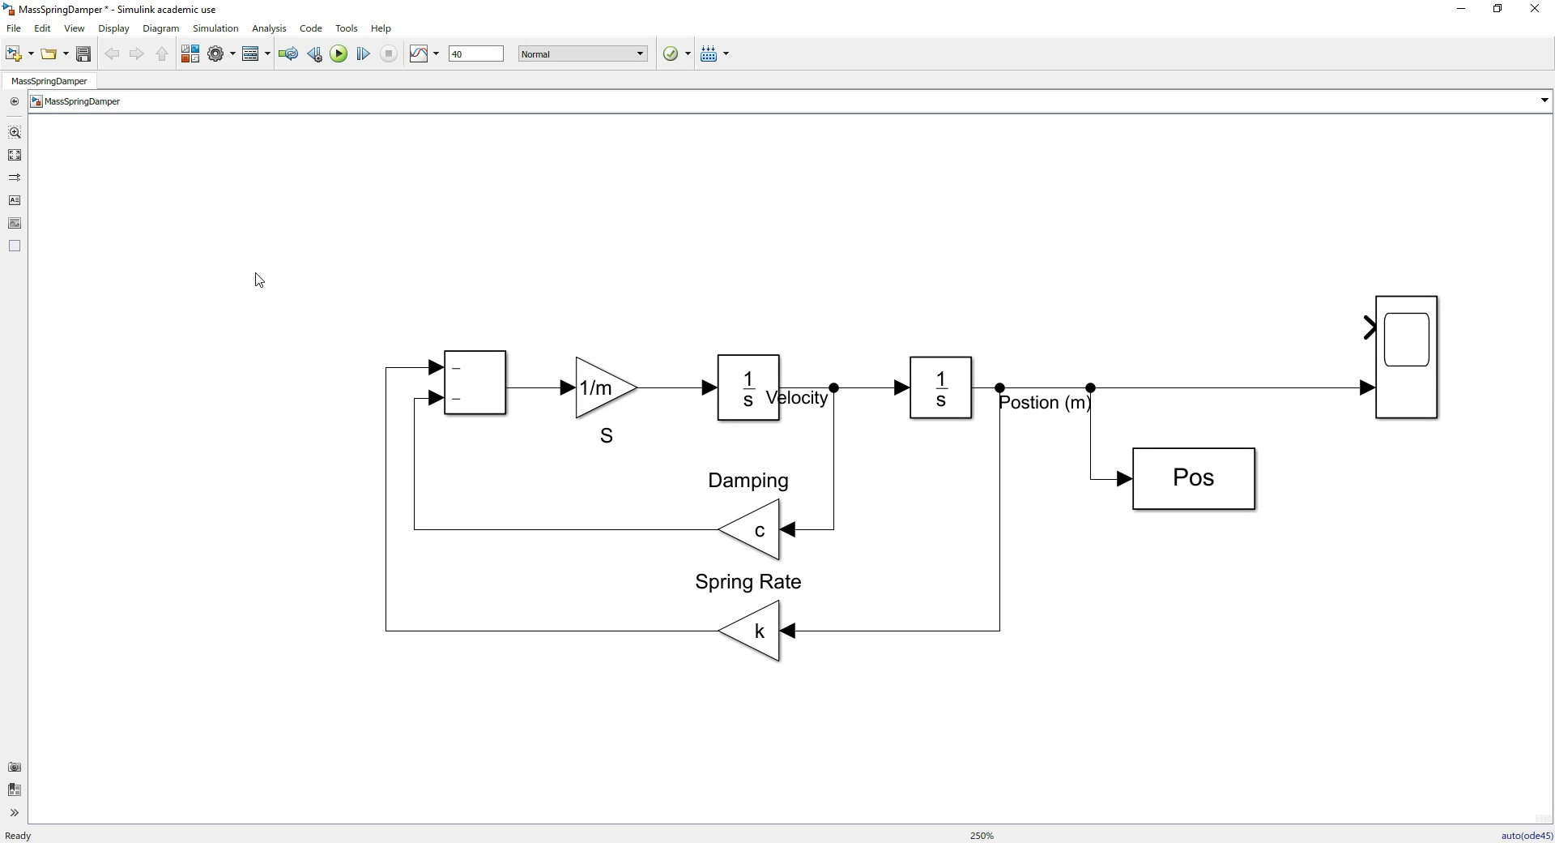
{"action": "left_click_drag", "start_coordinate": [257, 272], "coordinate": [1314, 734]}
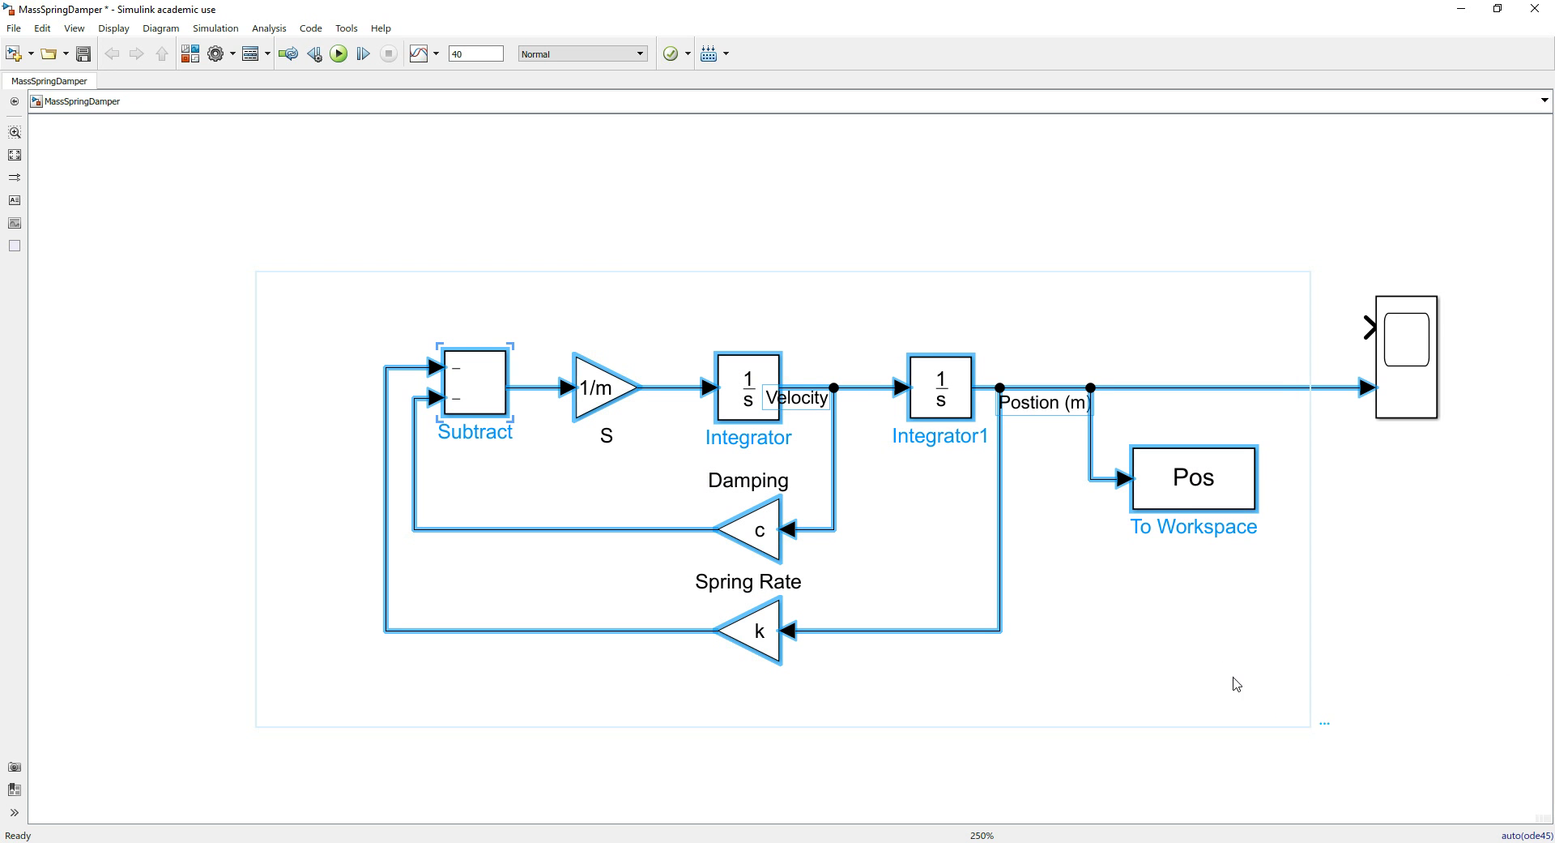
{"action": "right_click", "coordinate": [1192, 484]}
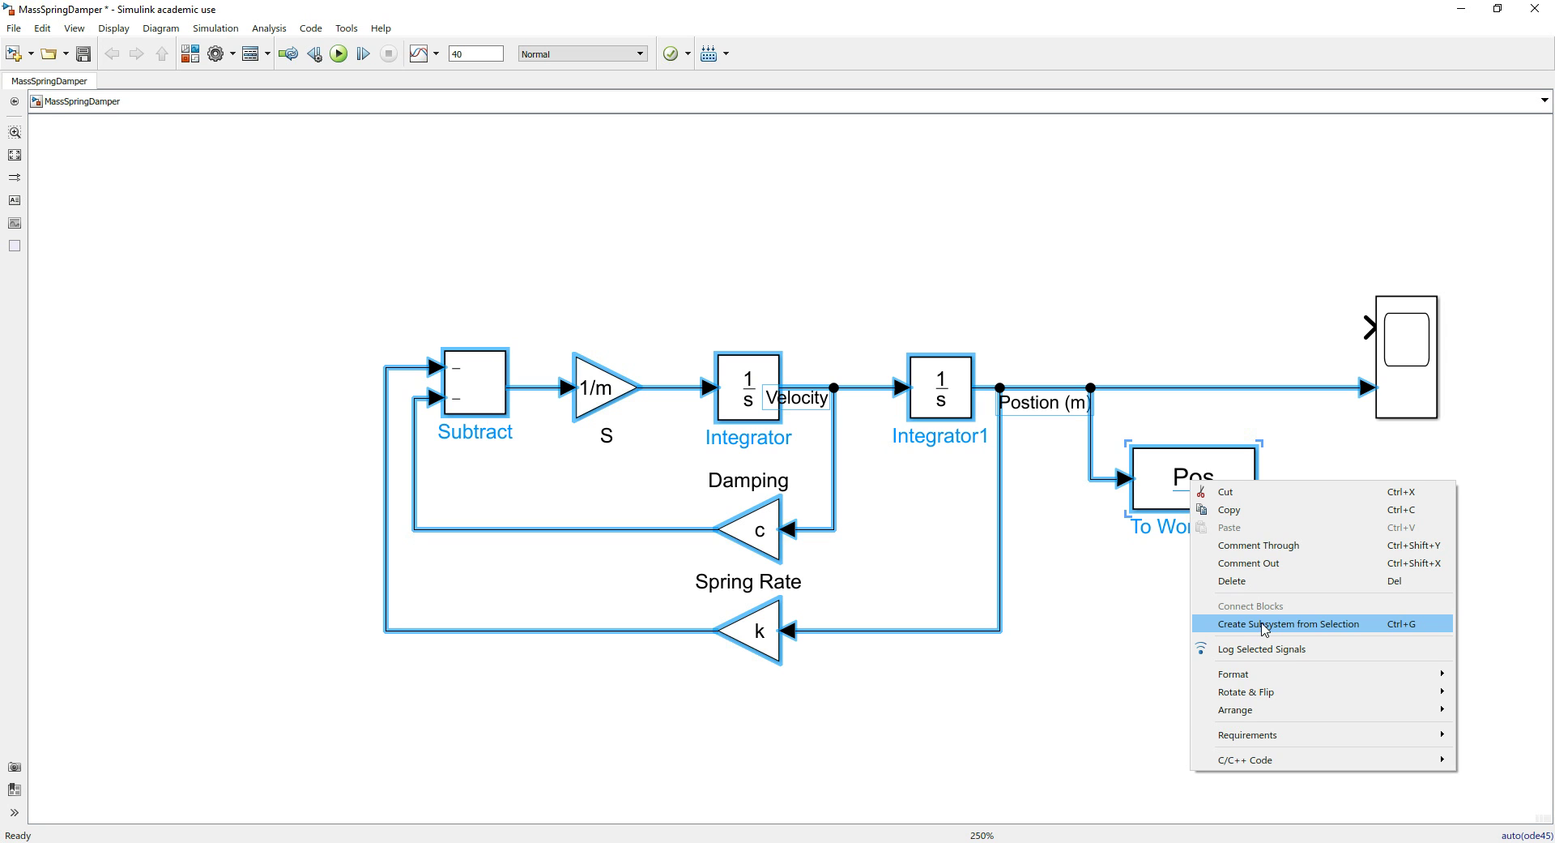
{"action": "left_click", "coordinate": [1265, 624]}
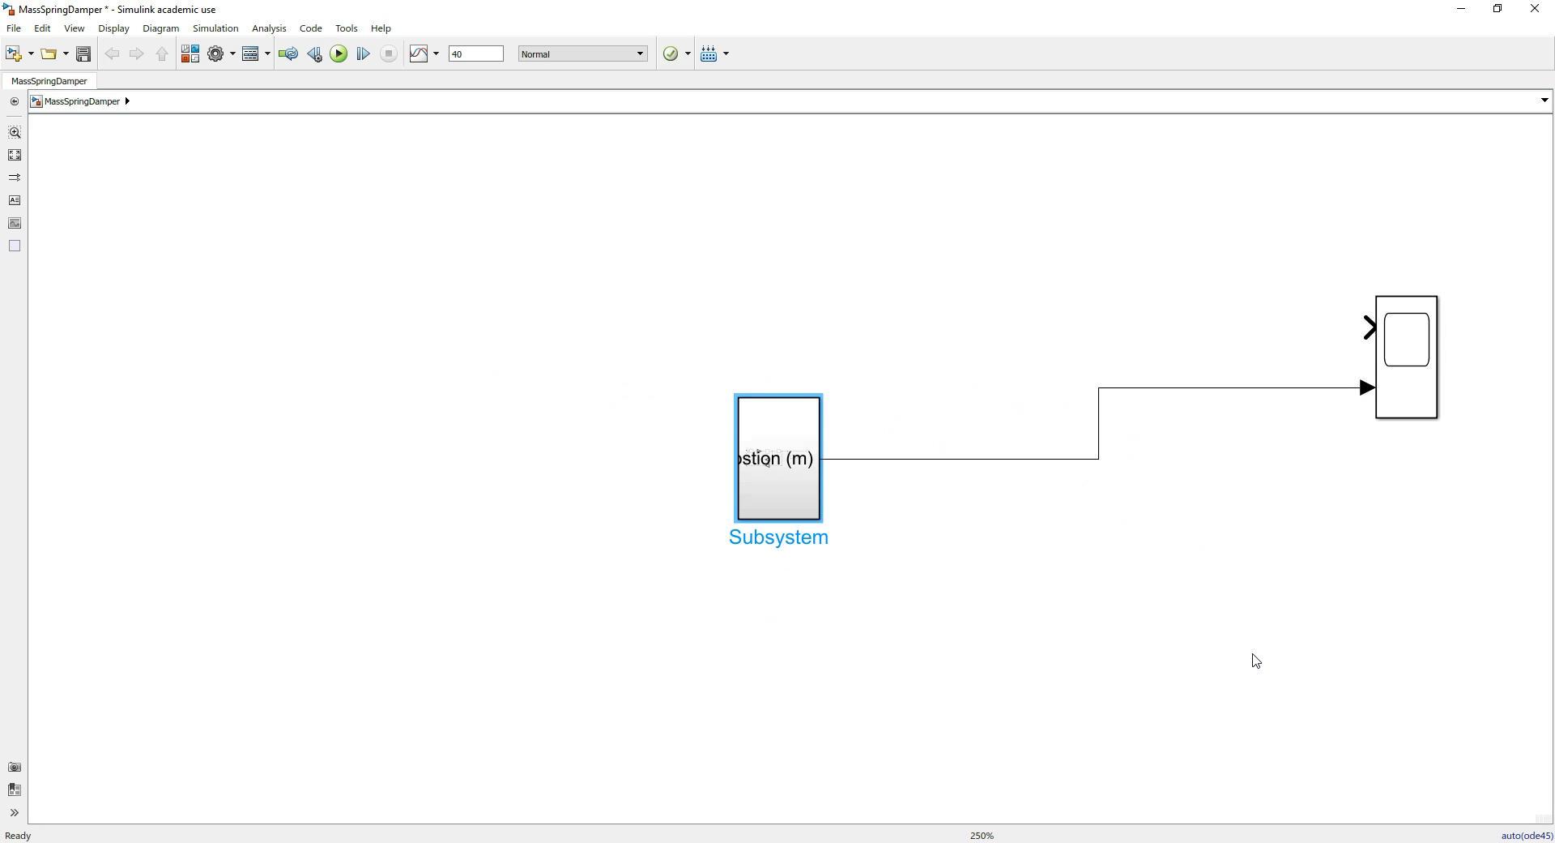
- Reshape the Subsystem block so it is wider and lower, and line up the Scope with its Postion (m) output
{"action": "left_click_drag", "start_coordinate": [734, 512], "coordinate": [585, 476]}
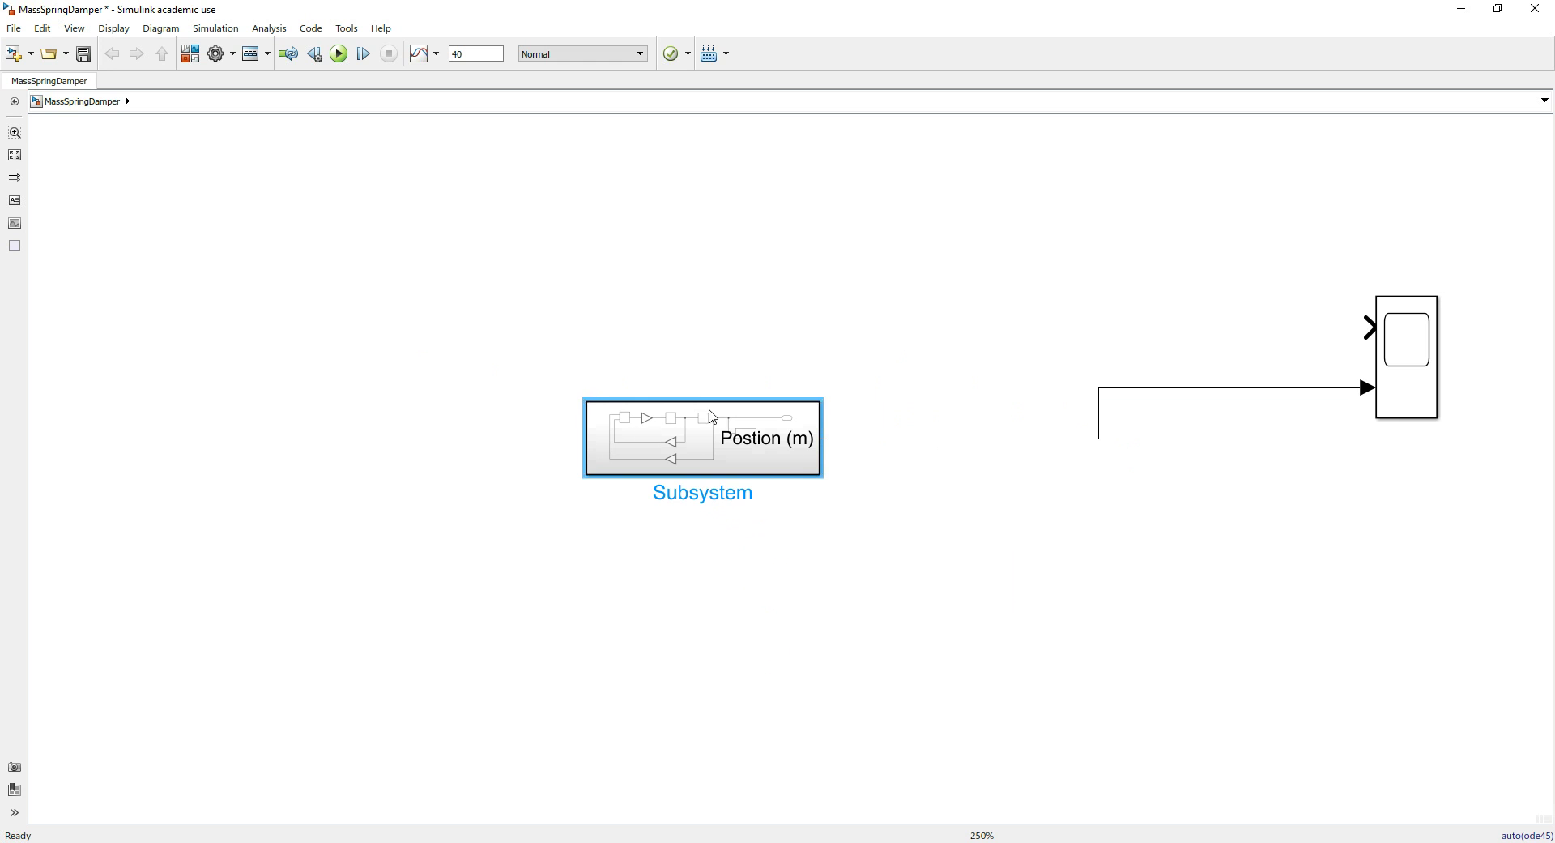
{"action": "left_click_drag", "start_coordinate": [1415, 413], "coordinate": [1166, 460]}
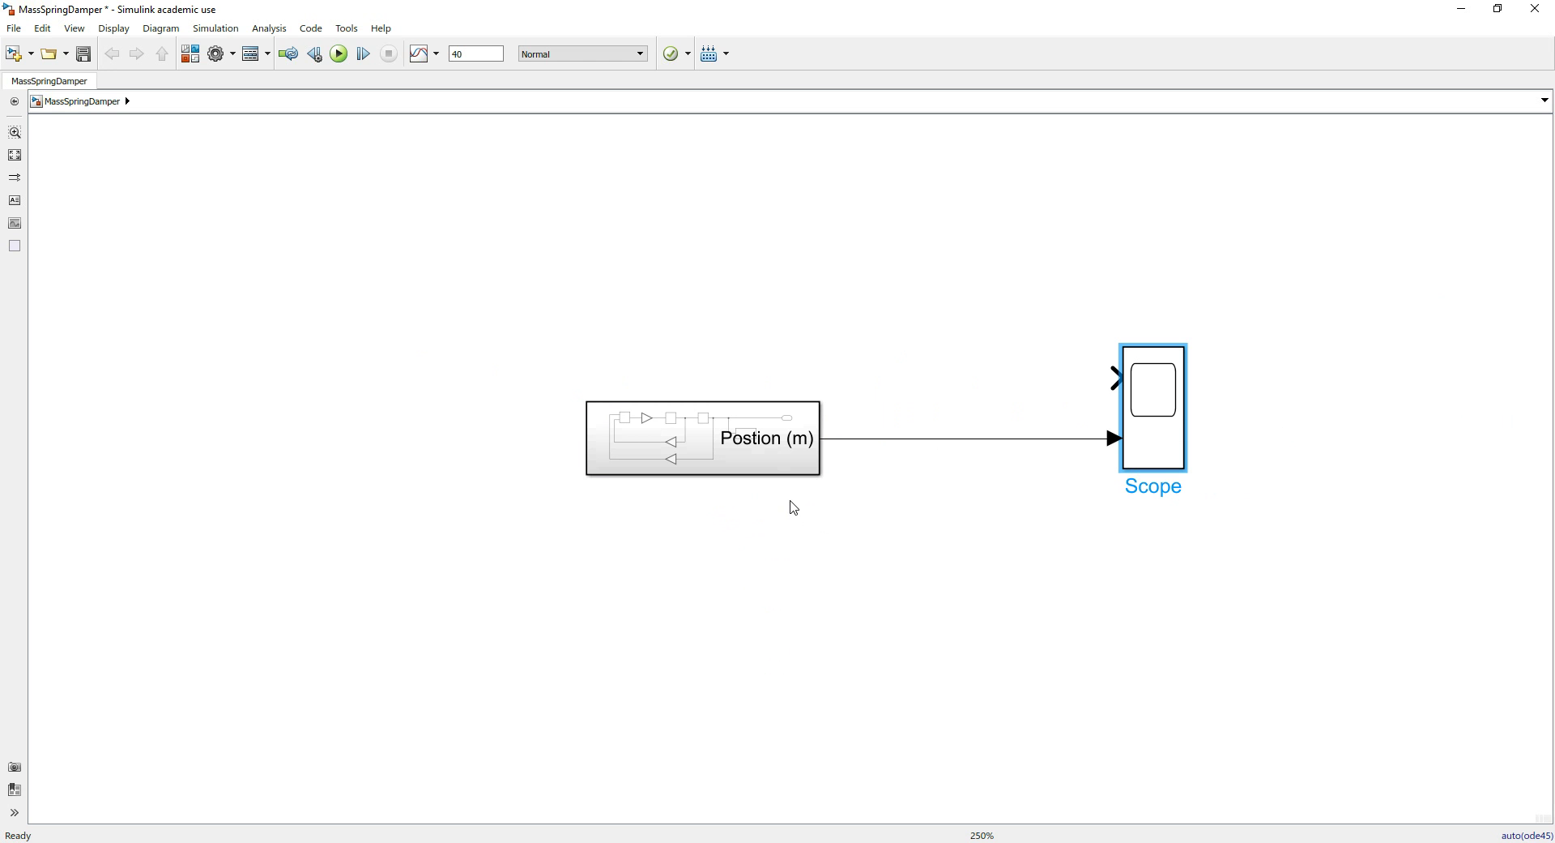
- Look inside the Subsystem block and return to the top level of the MassSpringDamper model
{"action": "double_click", "coordinate": [746, 459]}
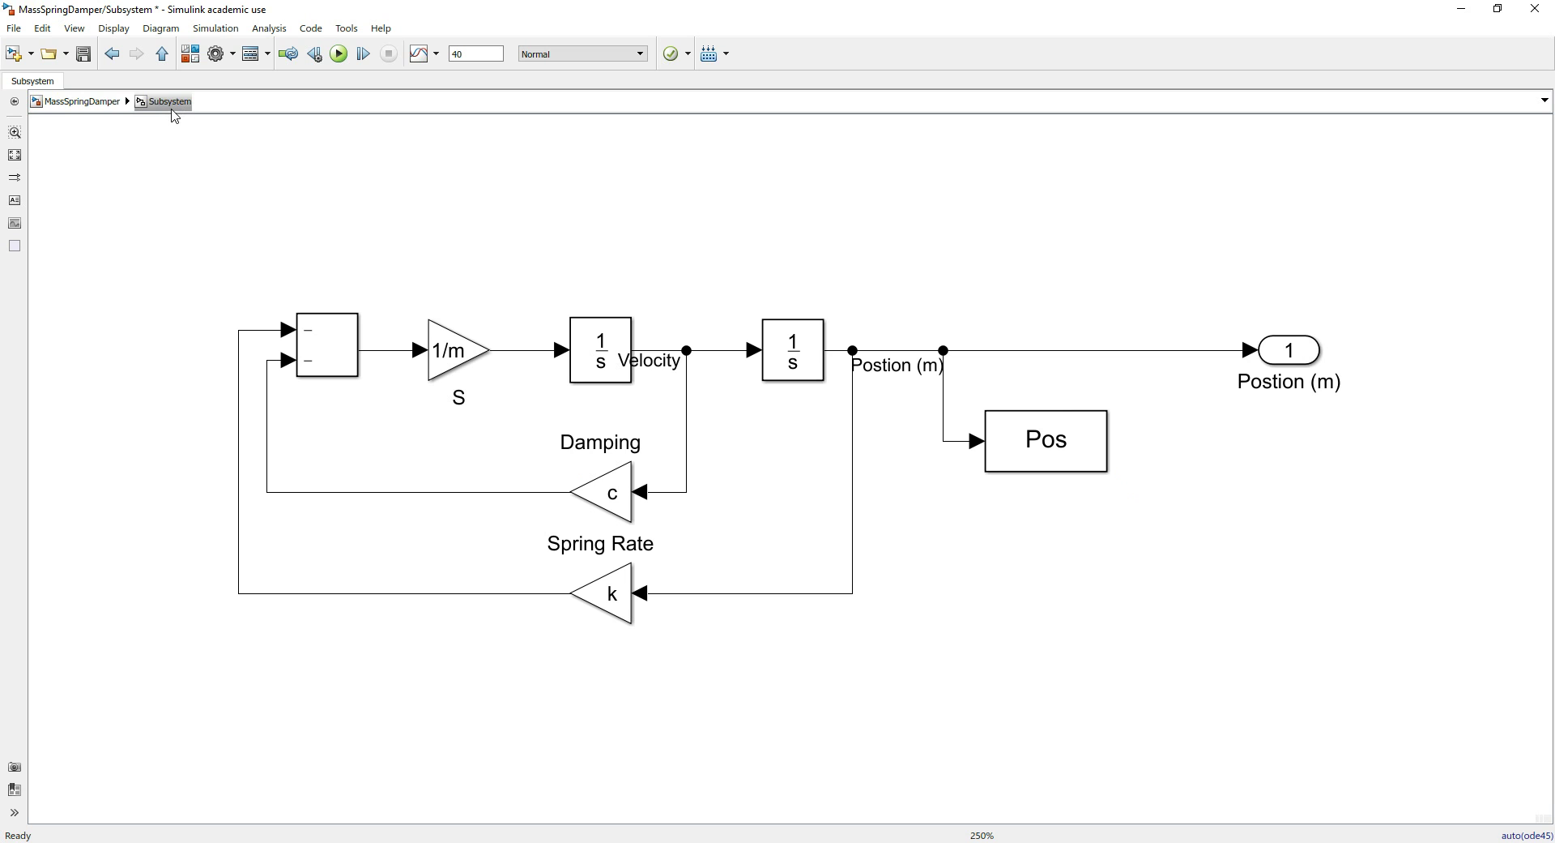
{"action": "left_click", "coordinate": [78, 105]}
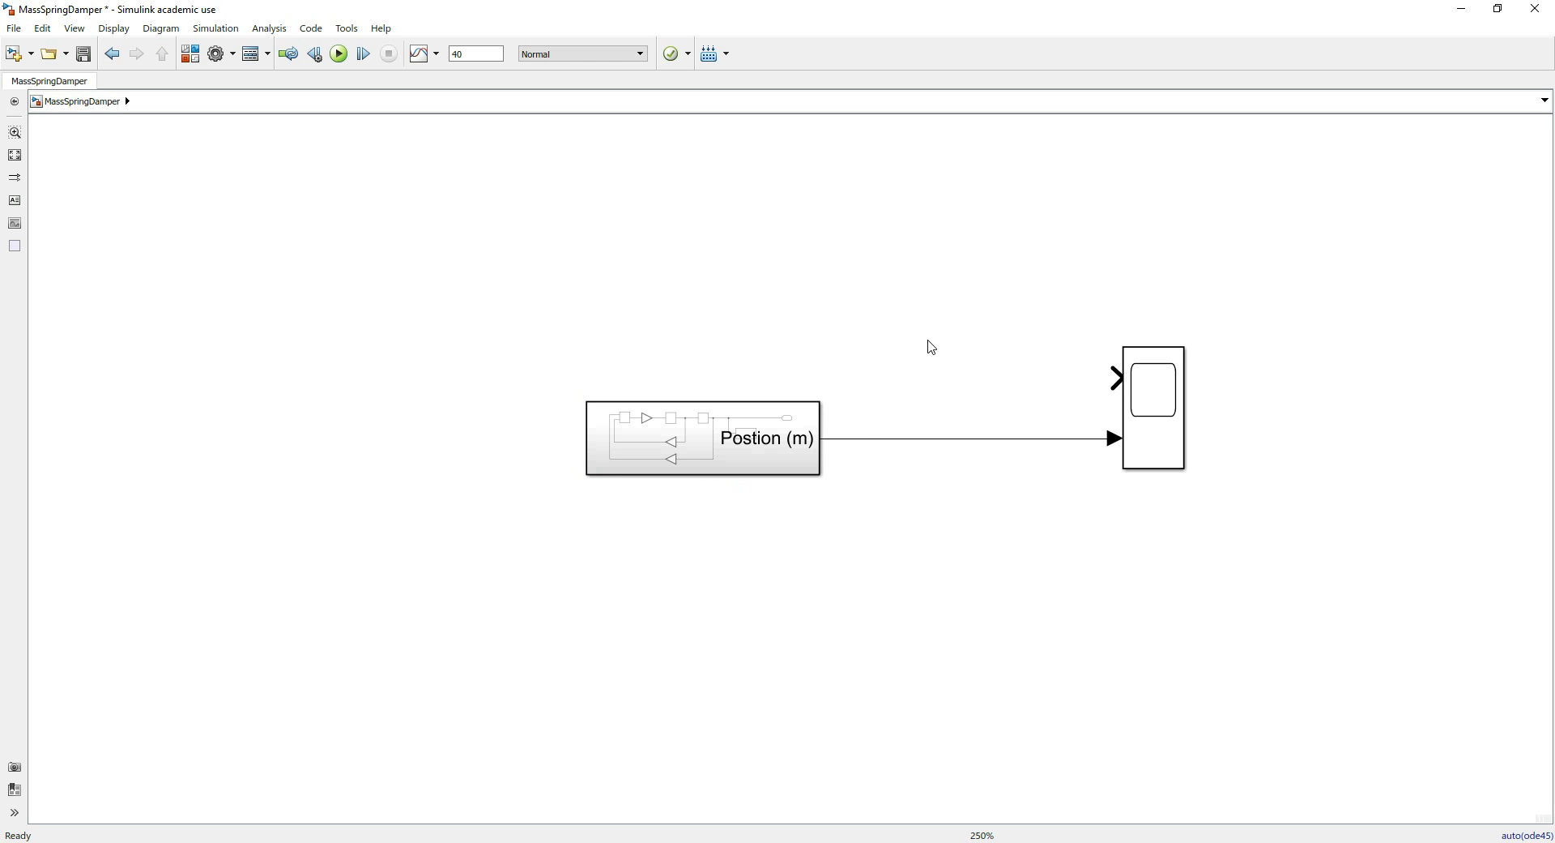
- Bring the Scope closer to the Subsystem block and shift both together down and to the right on the canvas
{"action": "left_click", "coordinate": [1158, 460]}
{"action": "left_click_drag", "start_coordinate": [1158, 460], "coordinate": [975, 456]}
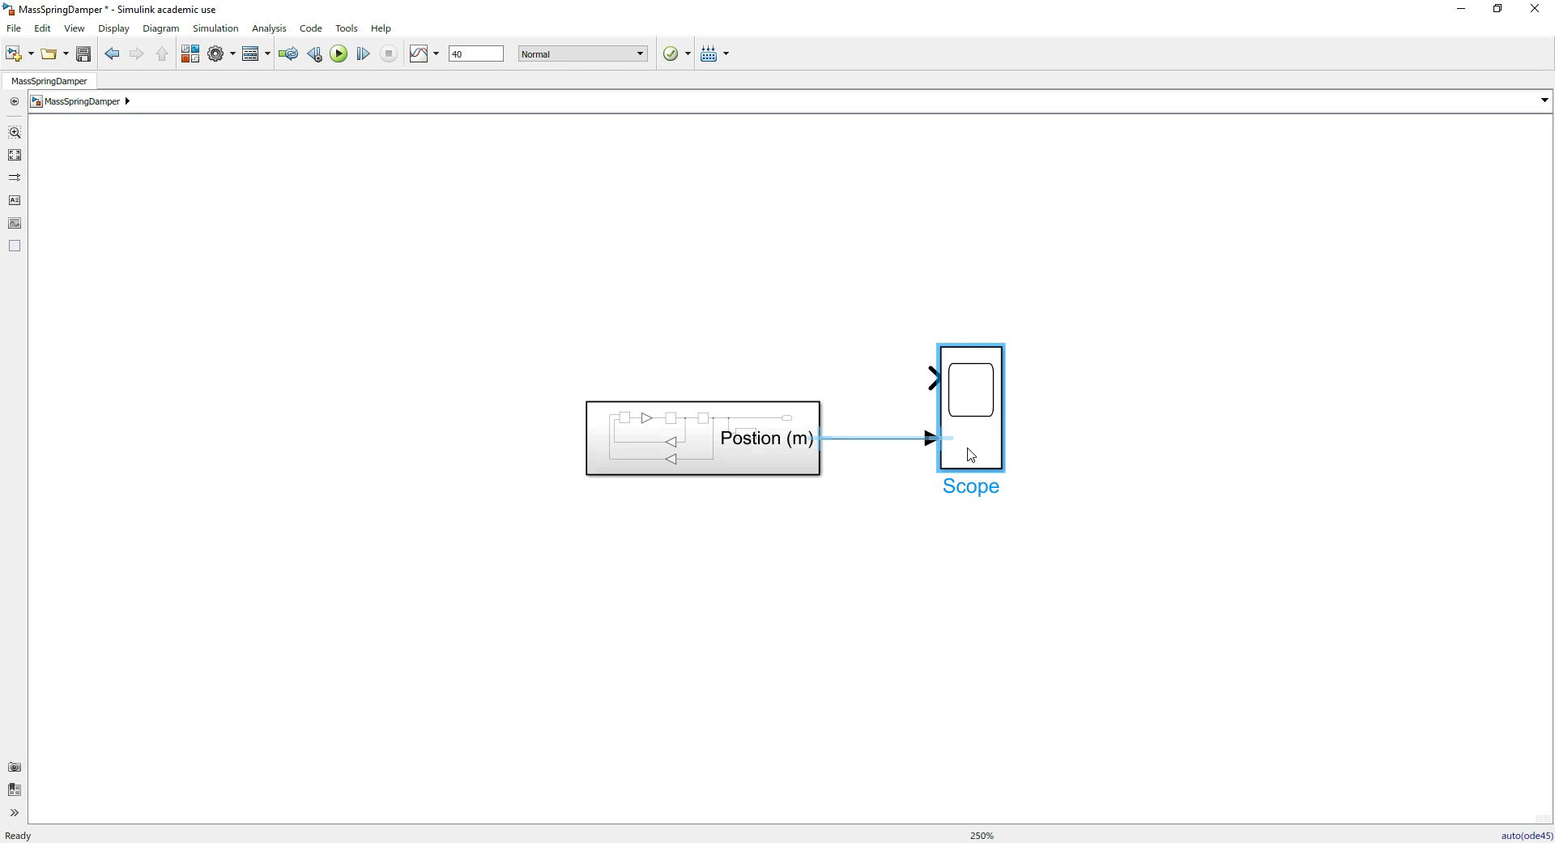
{"action": "left_click", "coordinate": [993, 541]}
{"action": "left_click_drag", "start_coordinate": [1062, 597], "coordinate": [477, 299]}
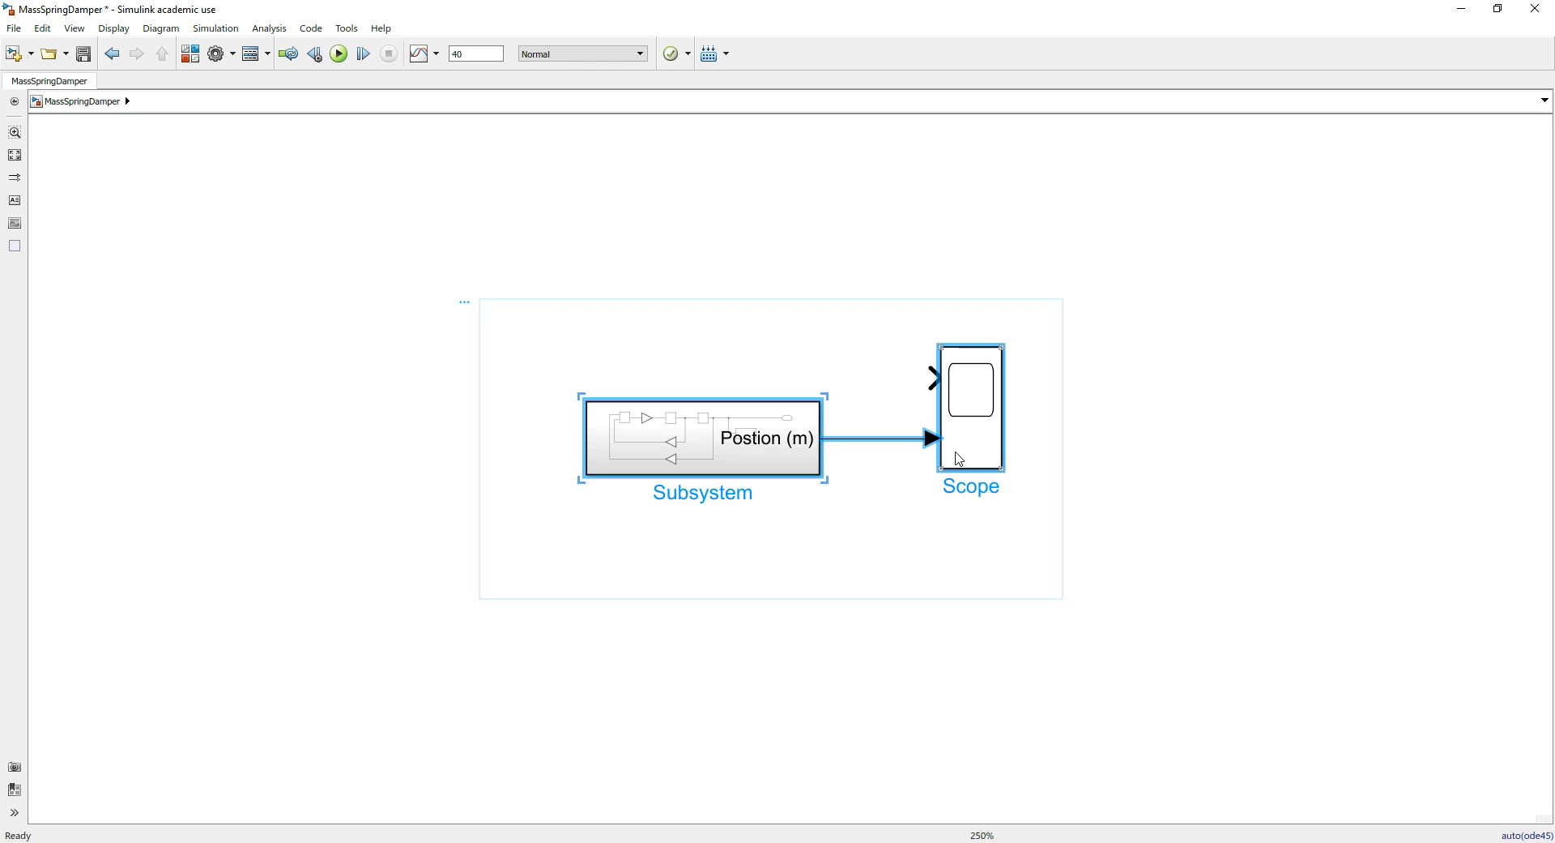
{"action": "left_click_drag", "start_coordinate": [965, 448], "coordinate": [1250, 697]}
{"action": "left_click", "coordinate": [1106, 438]}
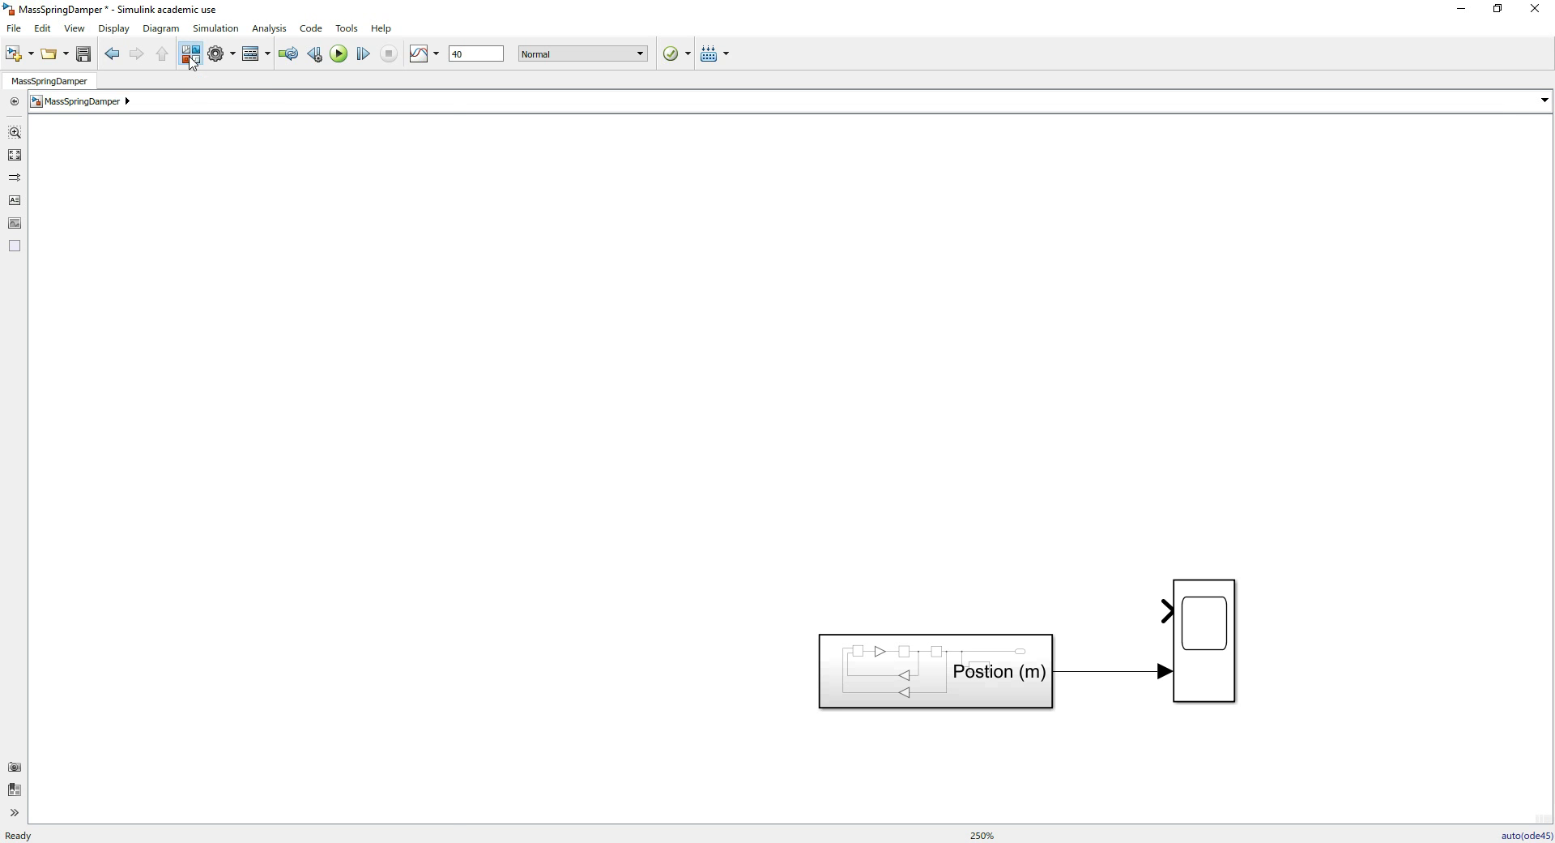
- Open the Simulink Library Browser and arrange it side by side with the MassSpringDamper model, fitted to its window
{"action": "left_click", "coordinate": [192, 63]}
{"action": "left_click_drag", "start_coordinate": [184, 229], "coordinate": [4, 182]}
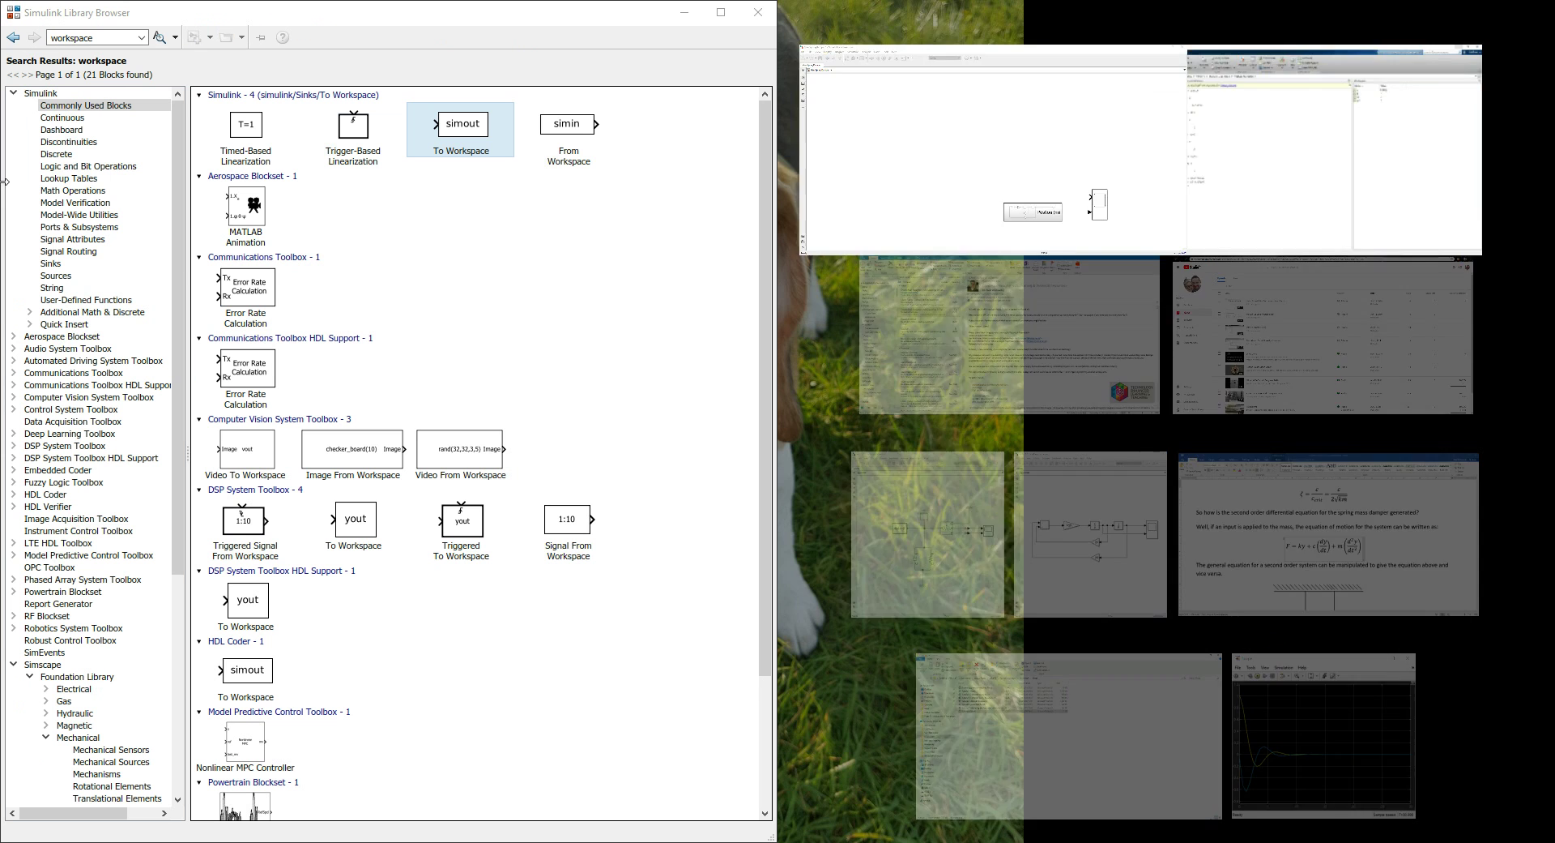
{"action": "left_click", "coordinate": [1009, 130]}
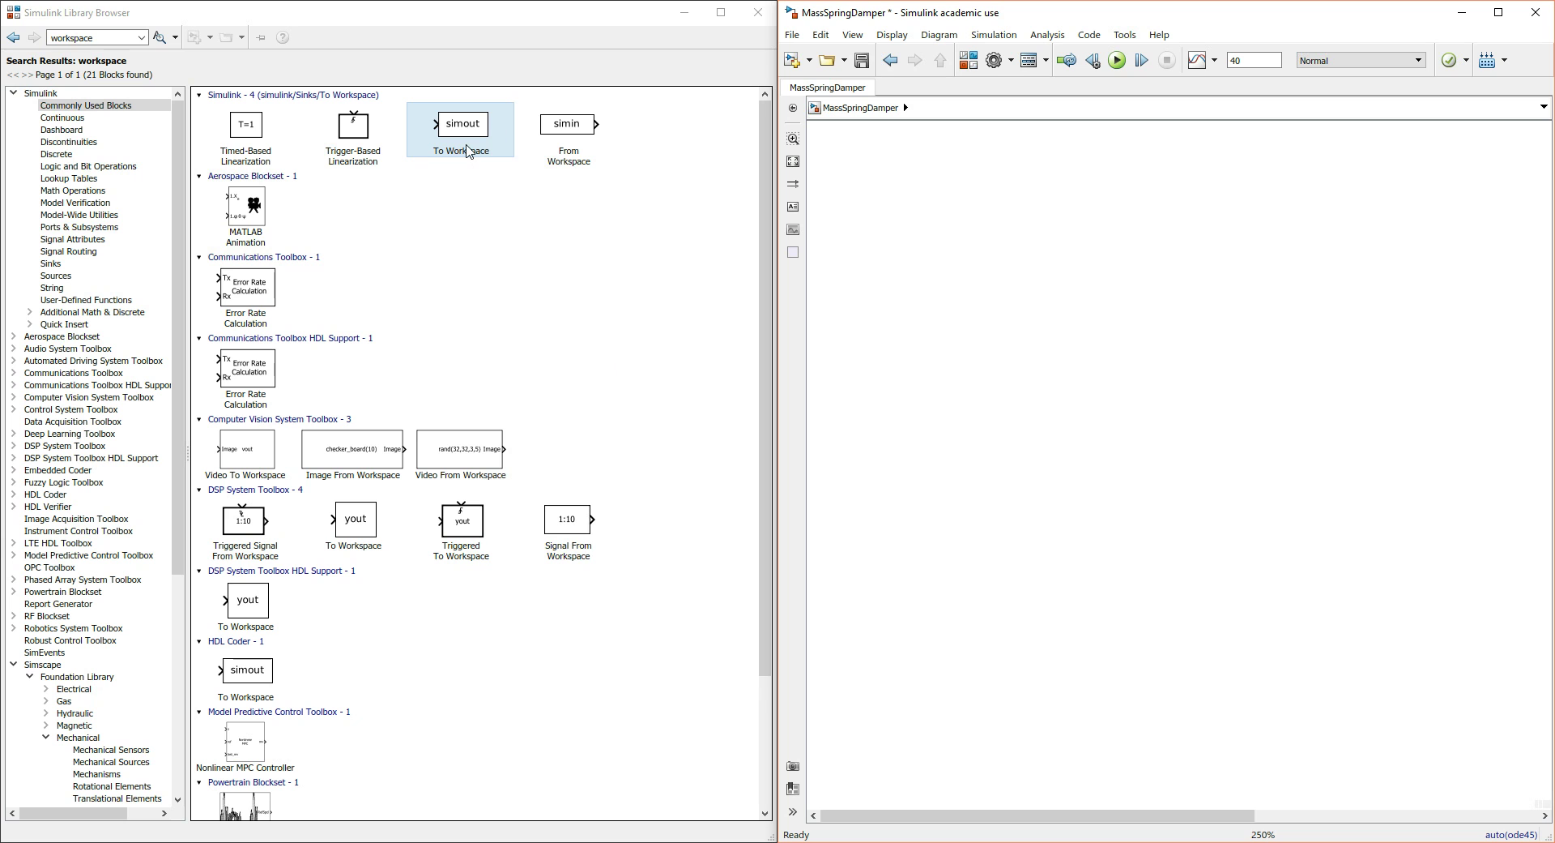
{"action": "key", "text": "space"}
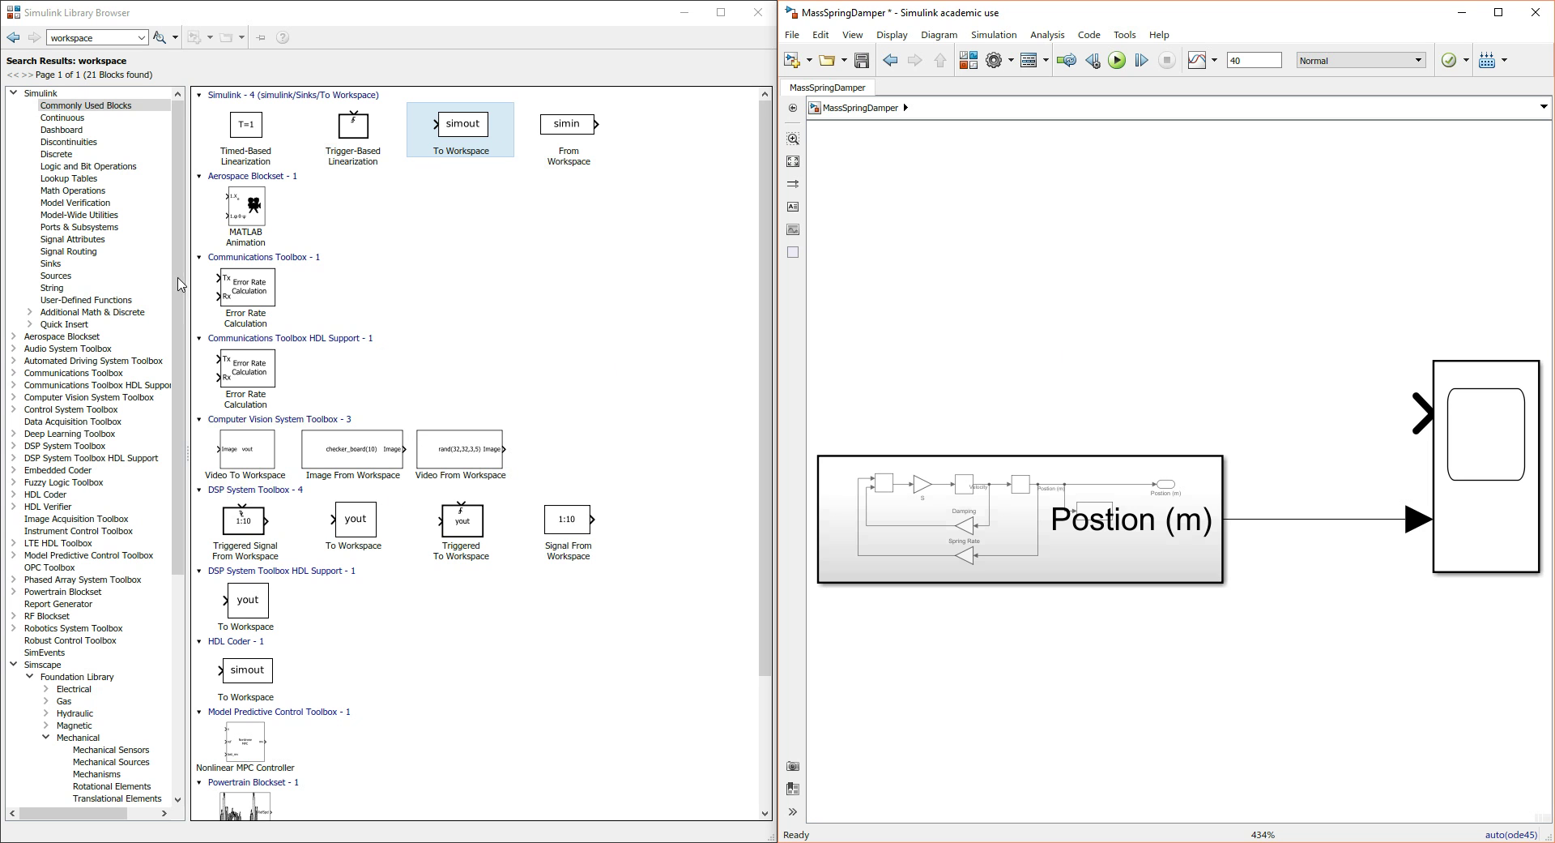
- Collapse the expanded Simulink and Simscape branches, including Mechanical and Foundation Library, in the library tree
{"action": "left_click", "coordinate": [15, 94]}
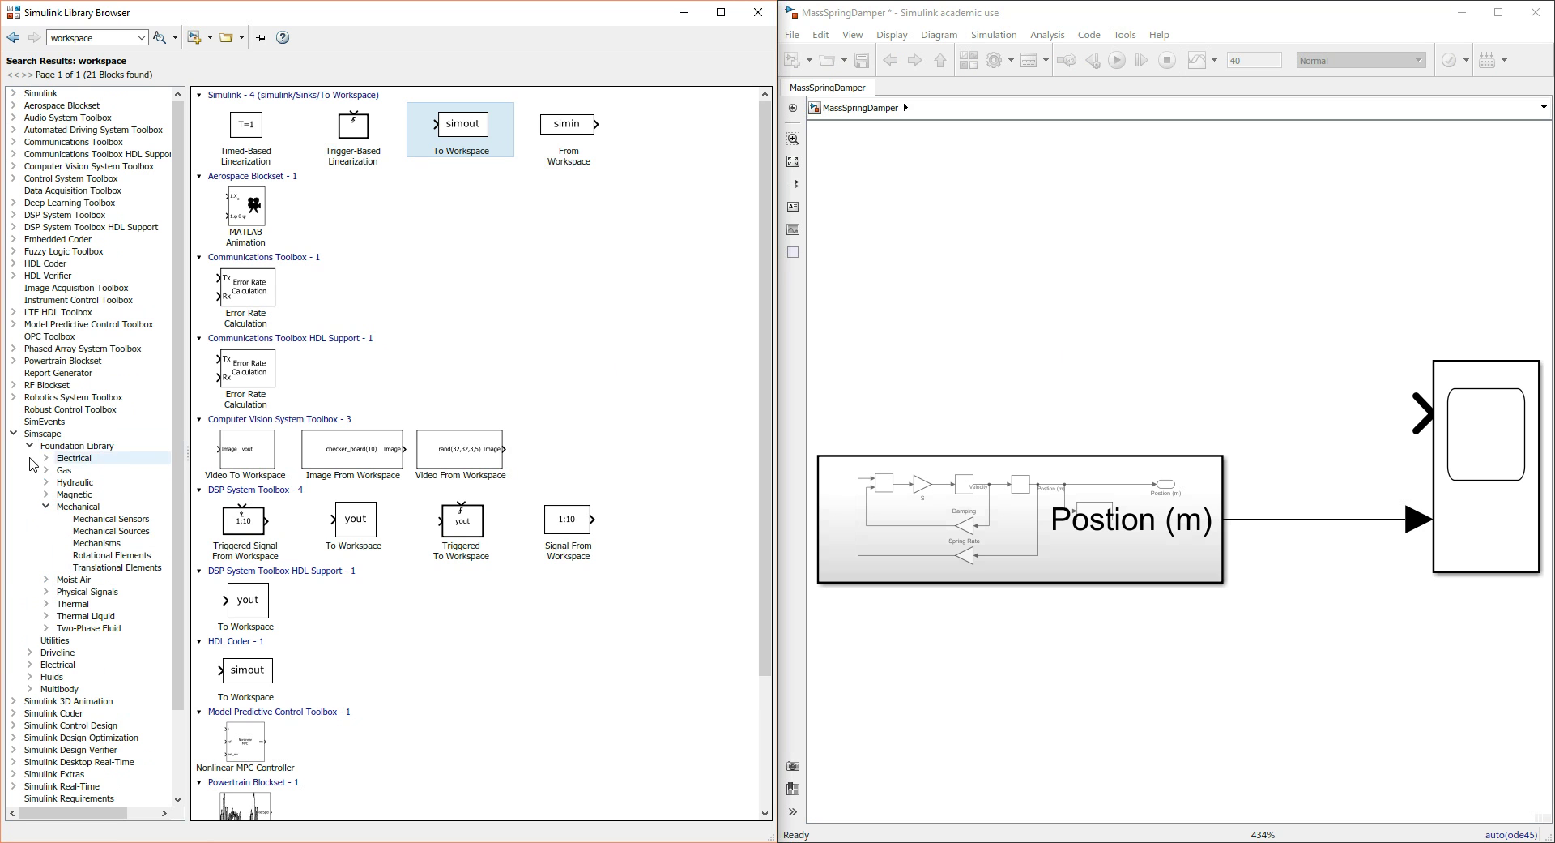
{"action": "left_click", "coordinate": [46, 506]}
{"action": "left_click", "coordinate": [29, 445]}
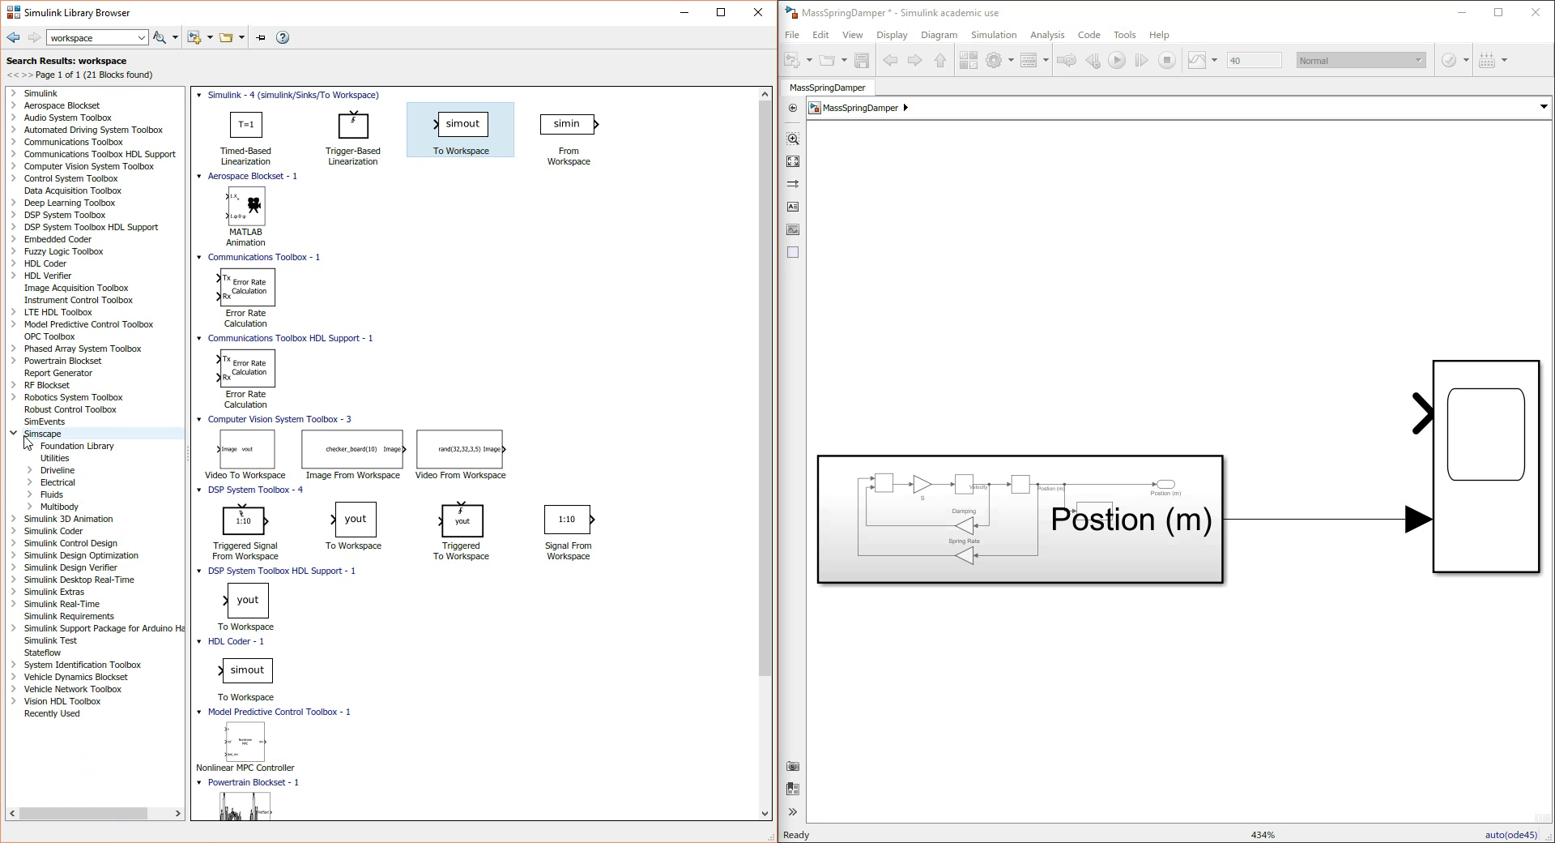
{"action": "left_click", "coordinate": [13, 433]}
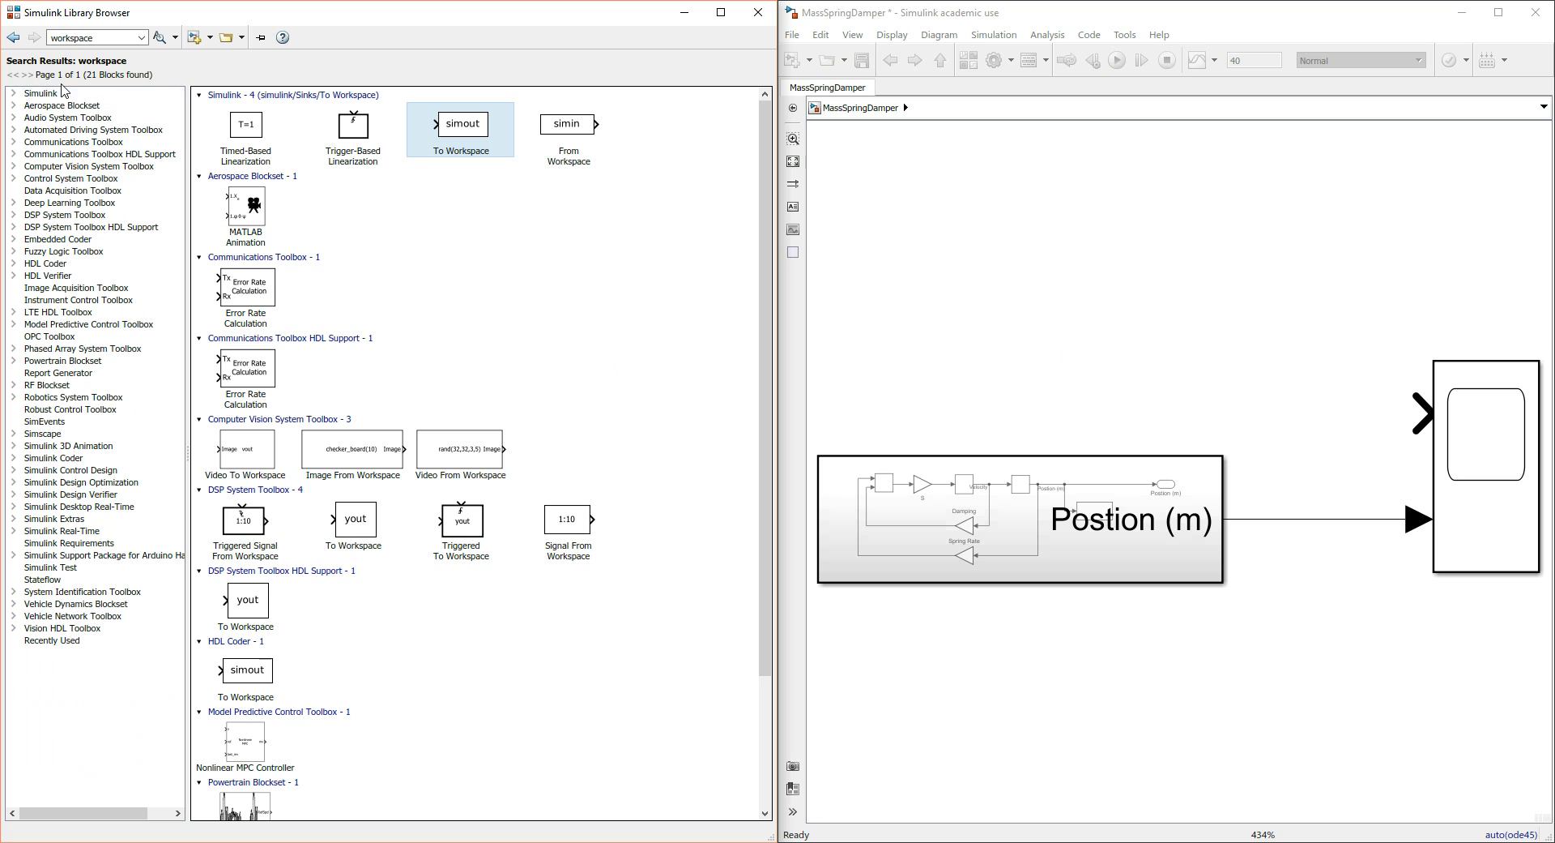
- Browse the Simscape Foundation Library to the Translational Elements of the Mechanical category
{"action": "left_click", "coordinate": [53, 435]}
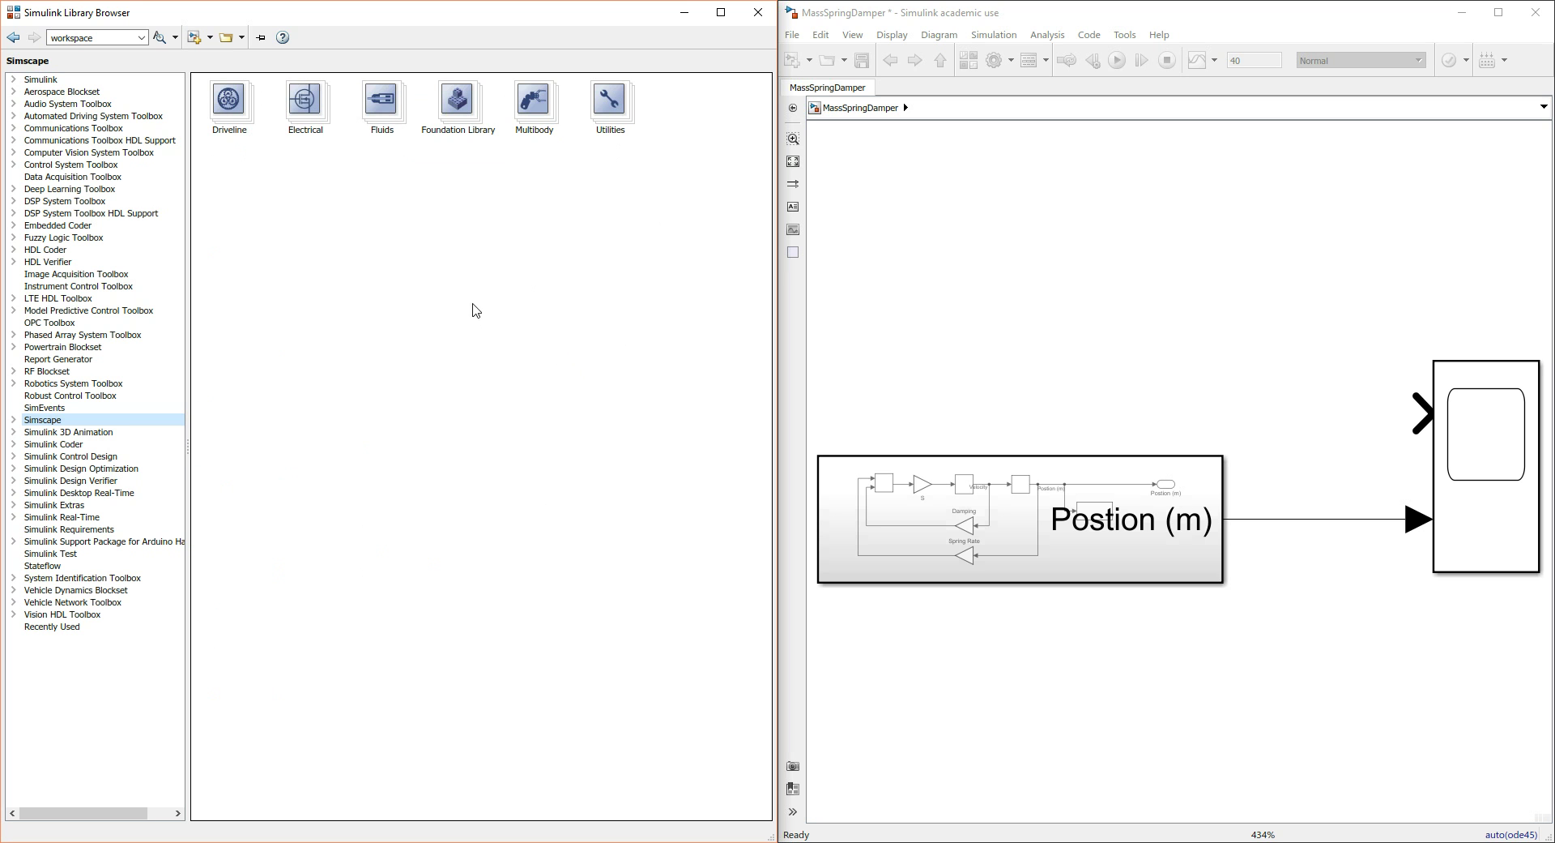
{"action": "left_click", "coordinate": [14, 419]}
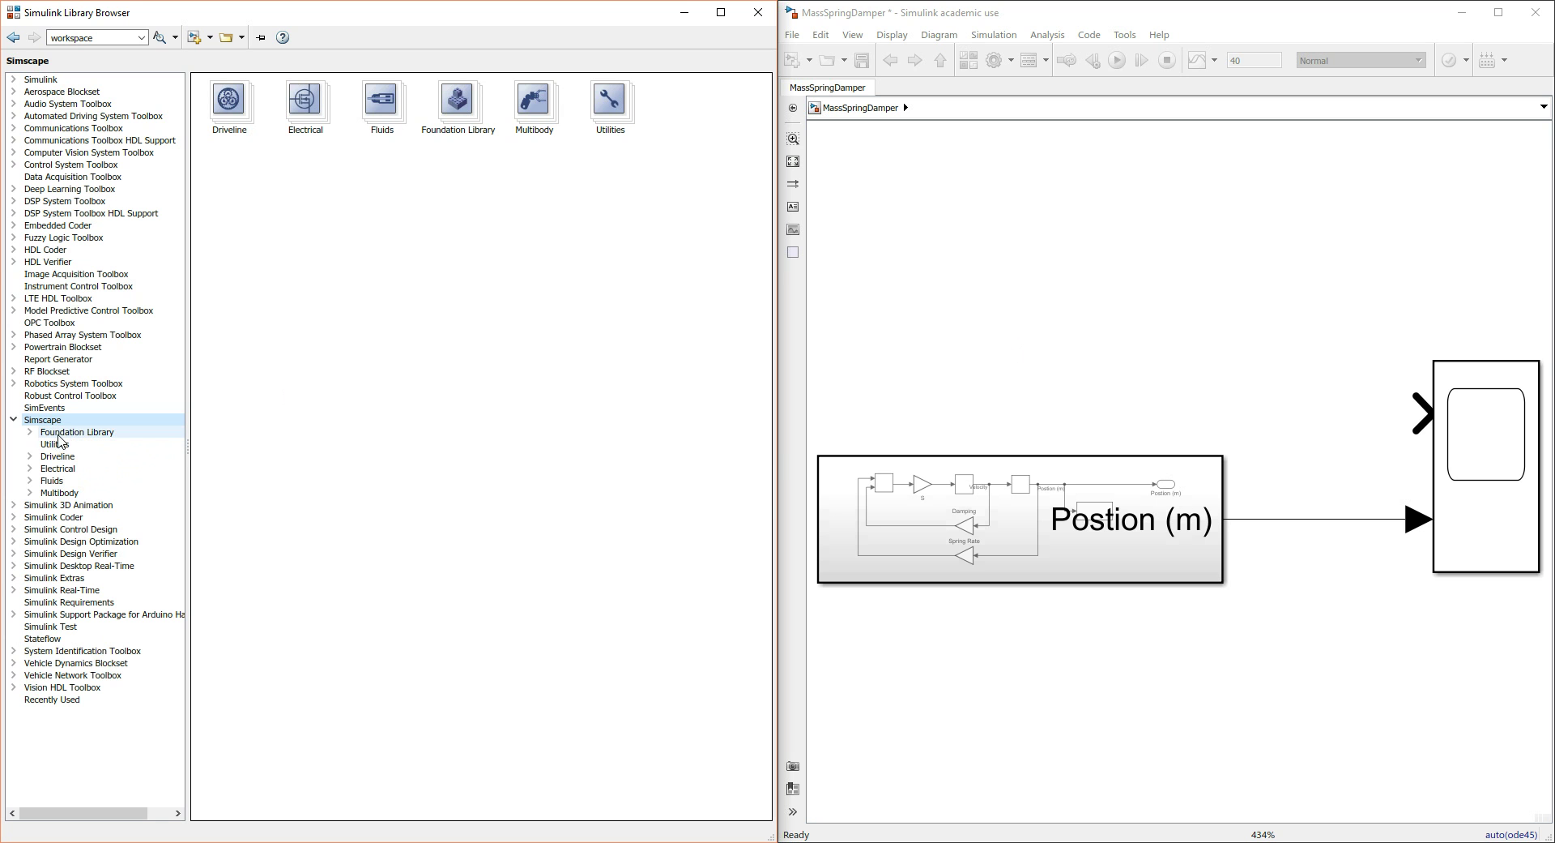
{"action": "left_click", "coordinate": [30, 432]}
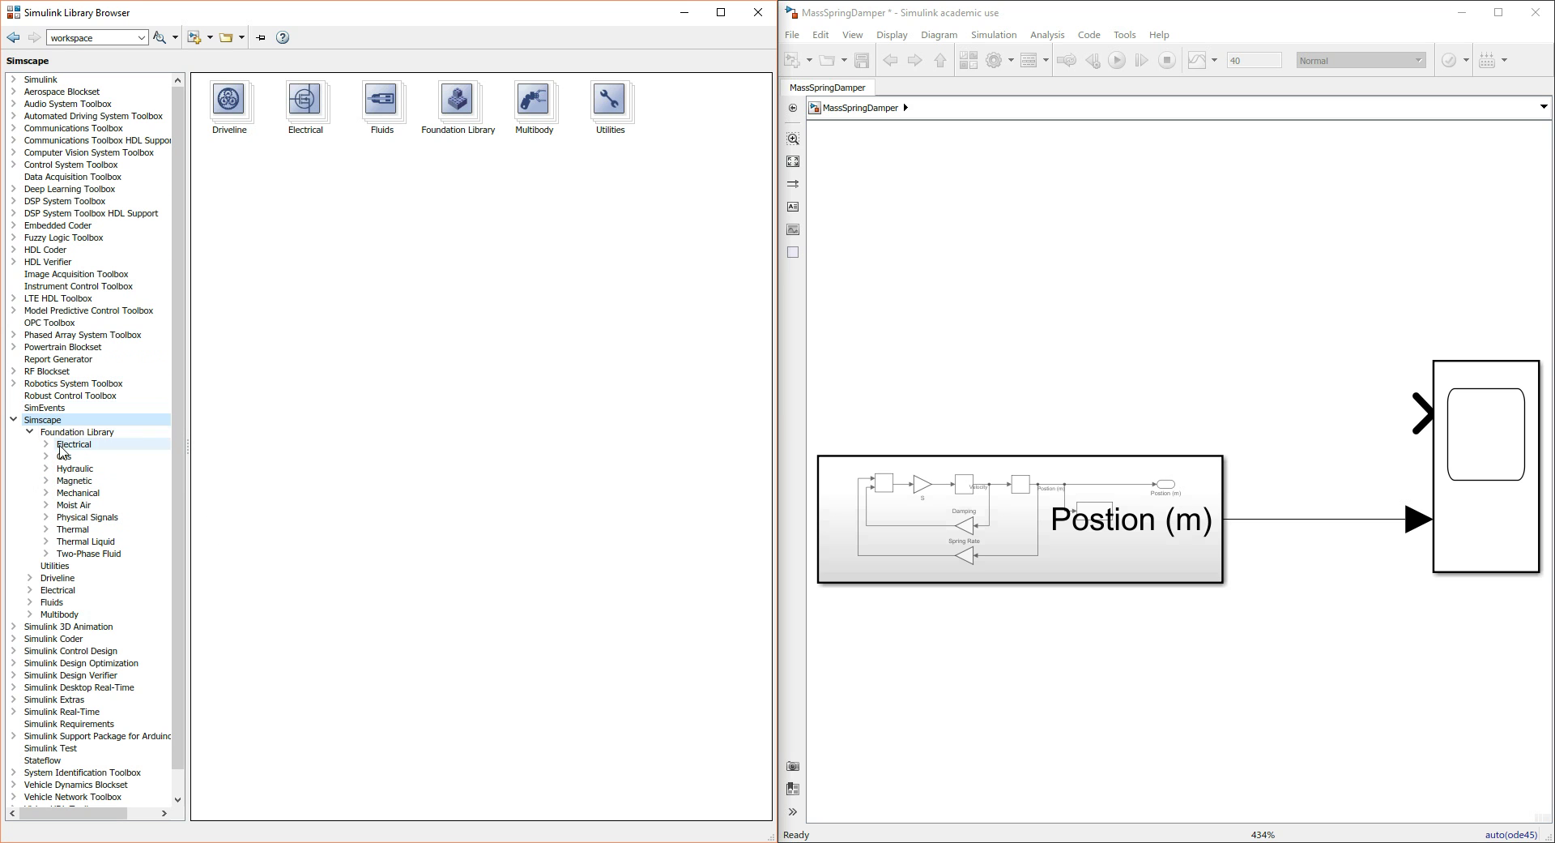
{"action": "left_click", "coordinate": [46, 492]}
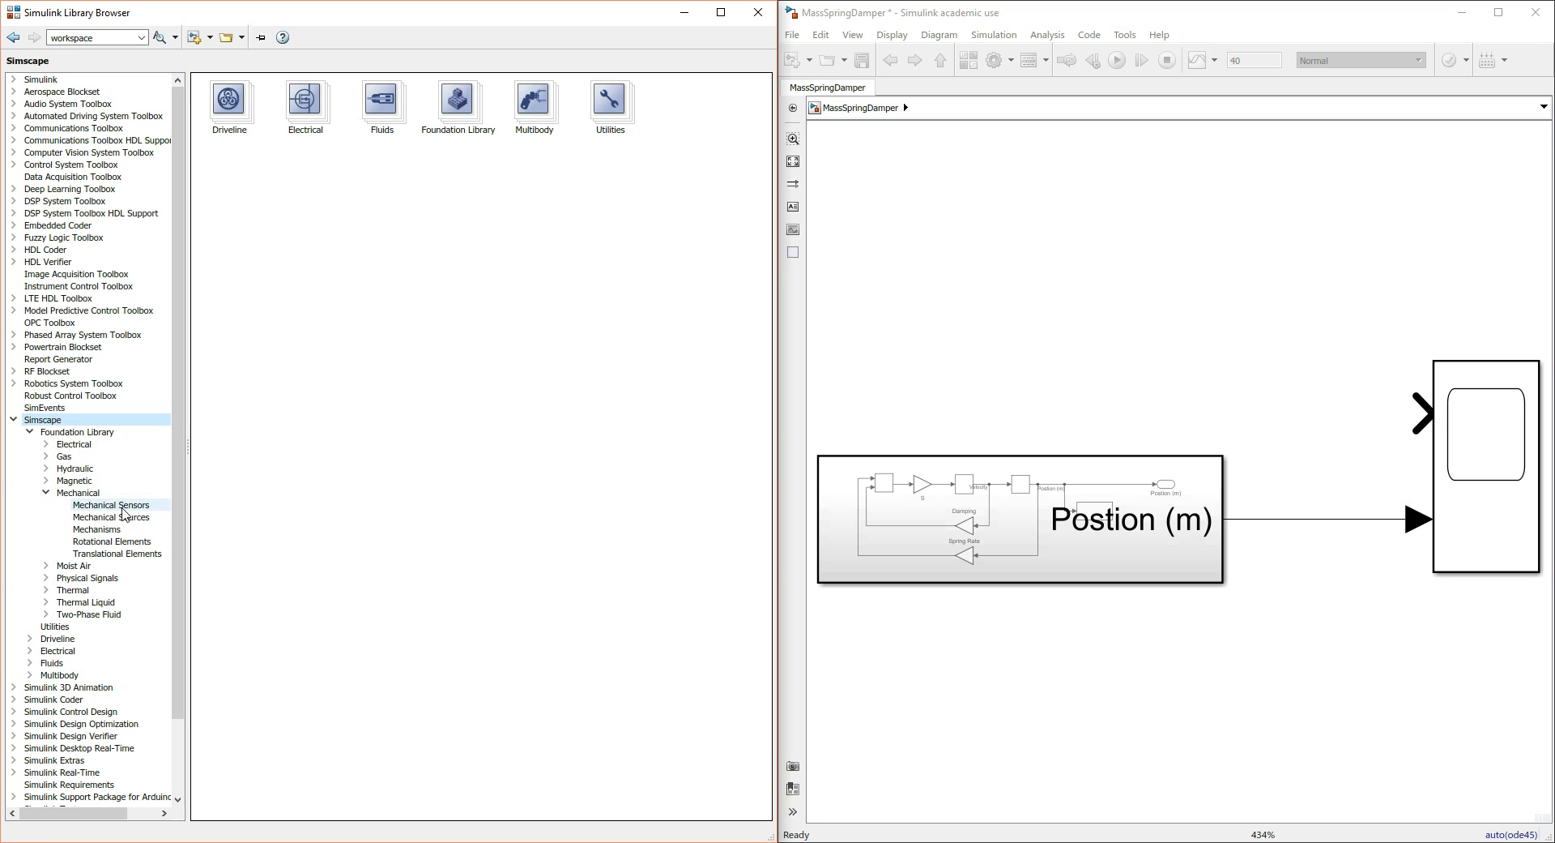
{"action": "left_click", "coordinate": [111, 531]}
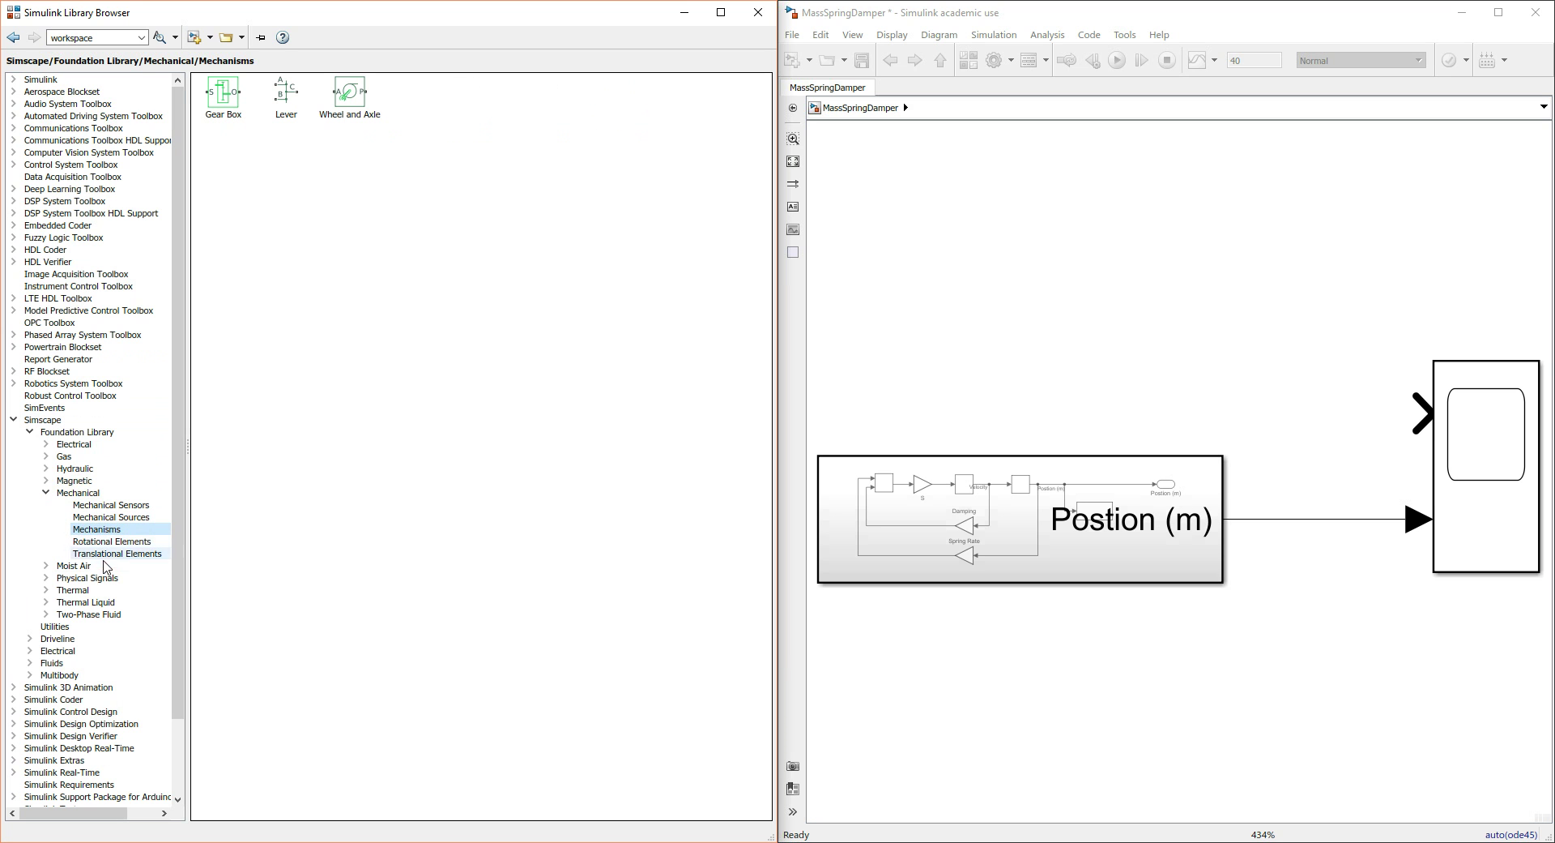
{"action": "left_click", "coordinate": [106, 554]}
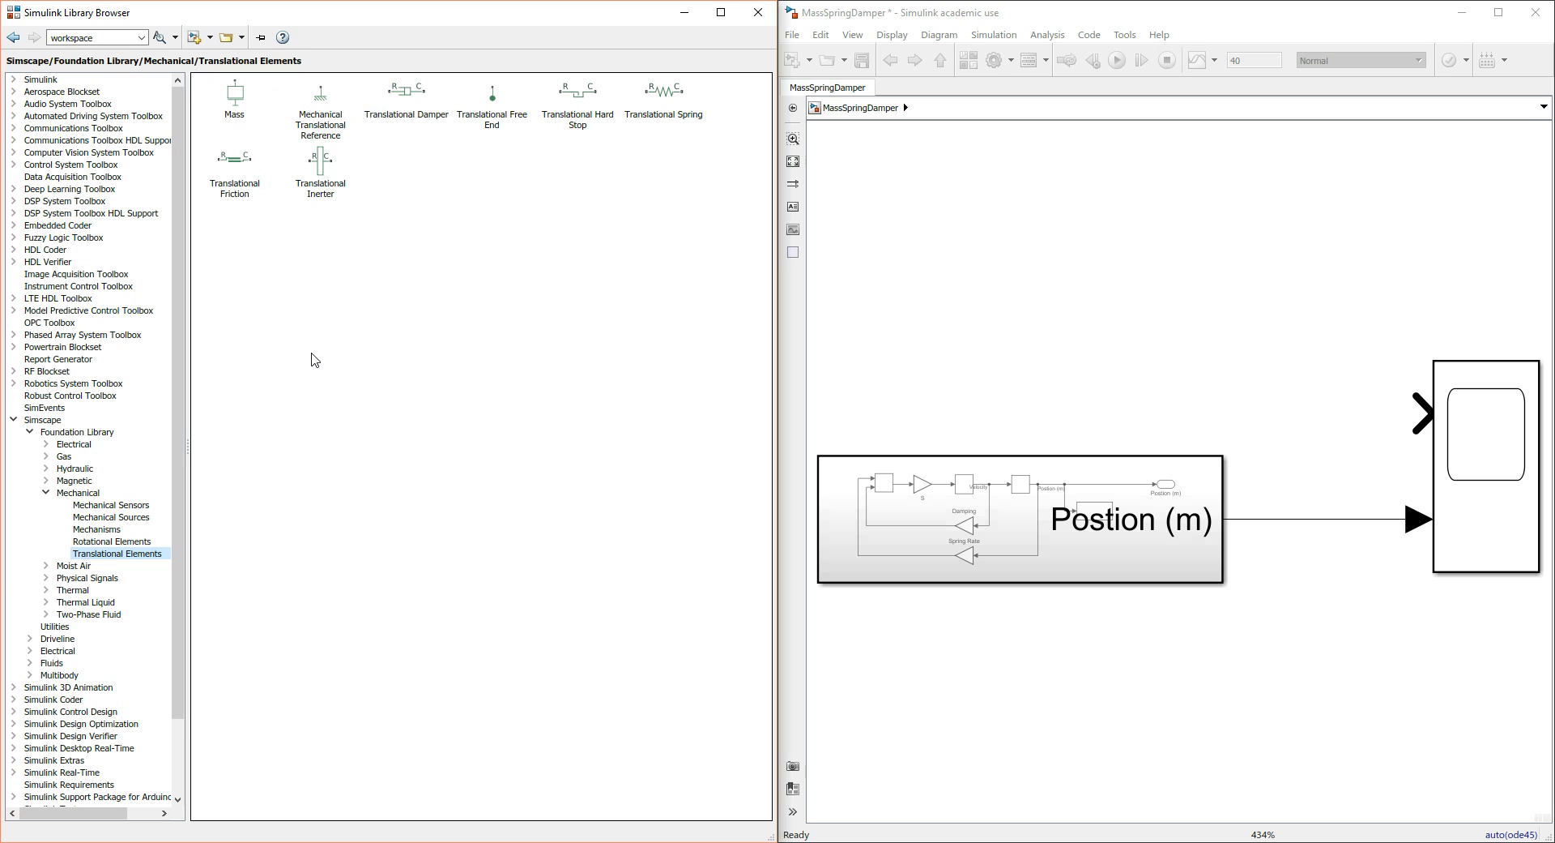
- Add a Mass block and a Translational Spring block beside it in the empty canvas area above the Subsystem block
{"action": "left_click", "coordinate": [868, 290]}
{"action": "scroll", "coordinate": [870, 284], "scroll_direction": "down", "scroll_amount": 4}
{"action": "left_click_drag", "start_coordinate": [881, 253], "coordinate": [1171, 595]}
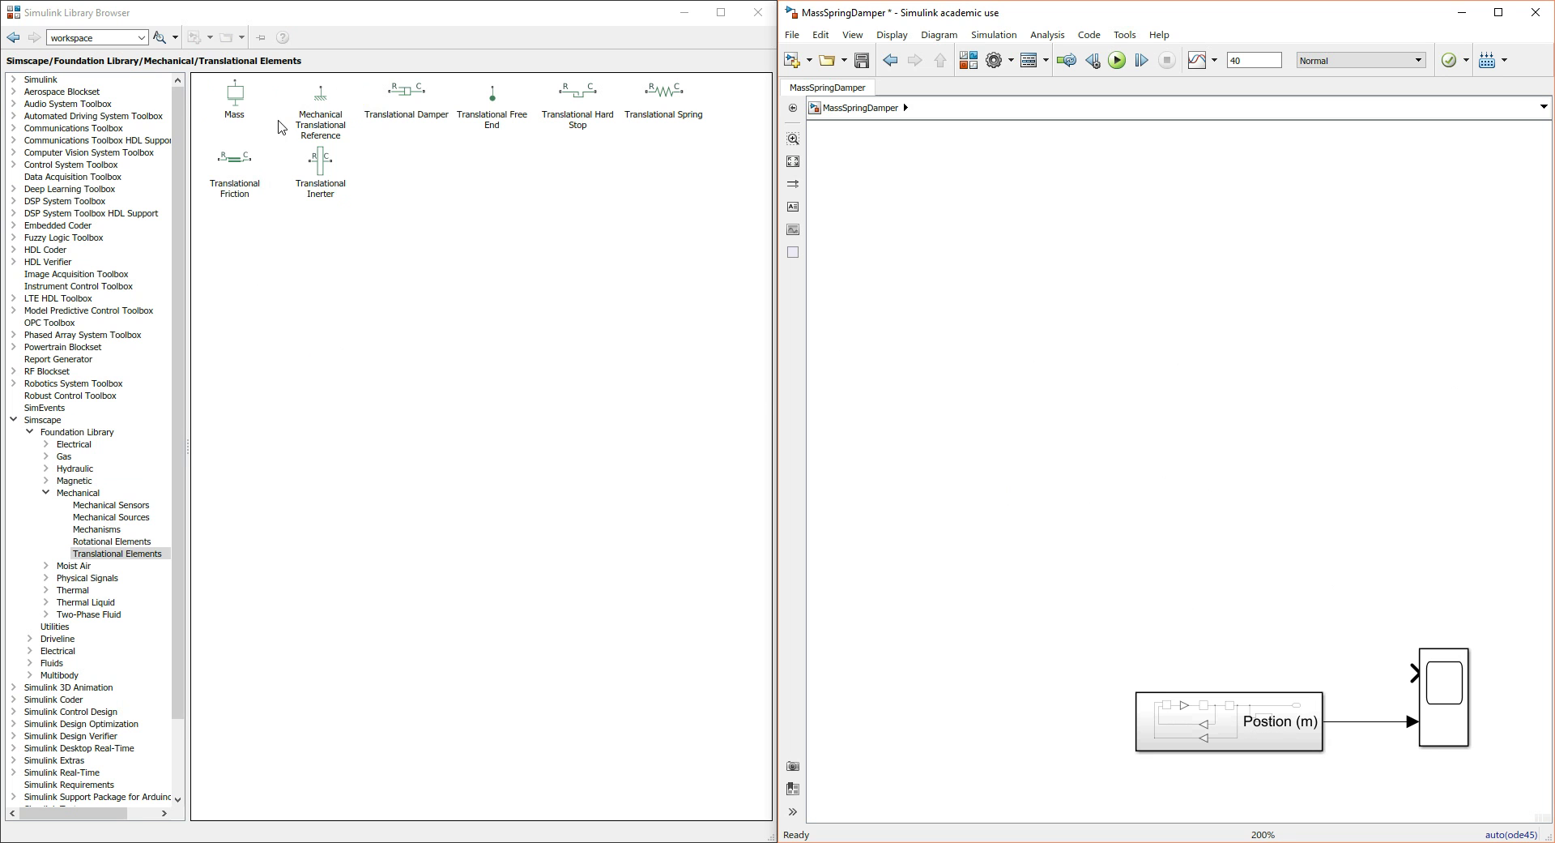
{"action": "left_click_drag", "start_coordinate": [244, 95], "coordinate": [1146, 448]}
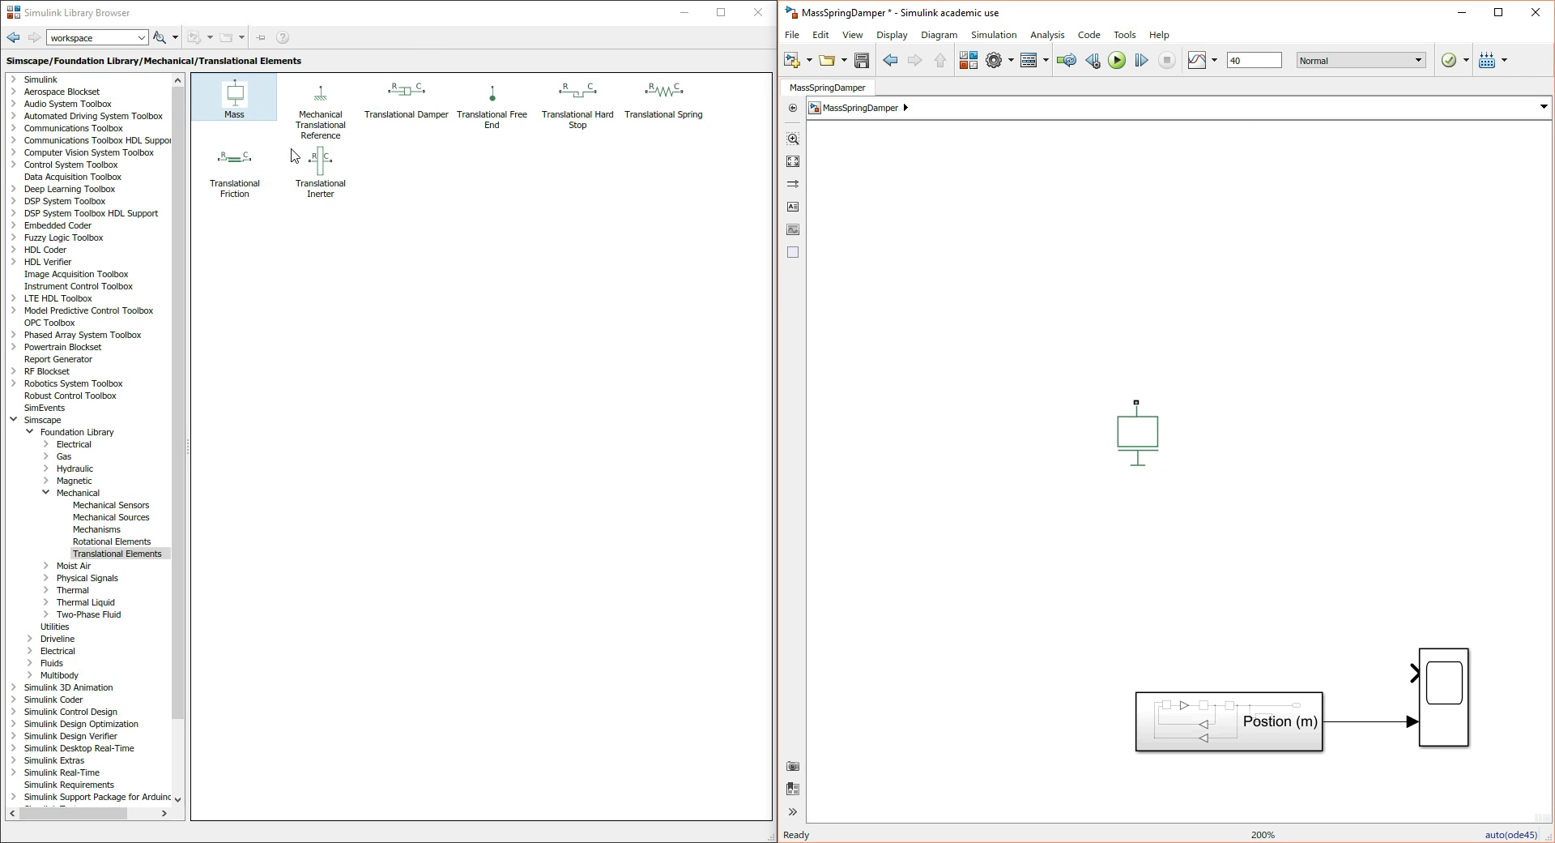
{"action": "left_click_drag", "start_coordinate": [663, 91], "coordinate": [1267, 422]}
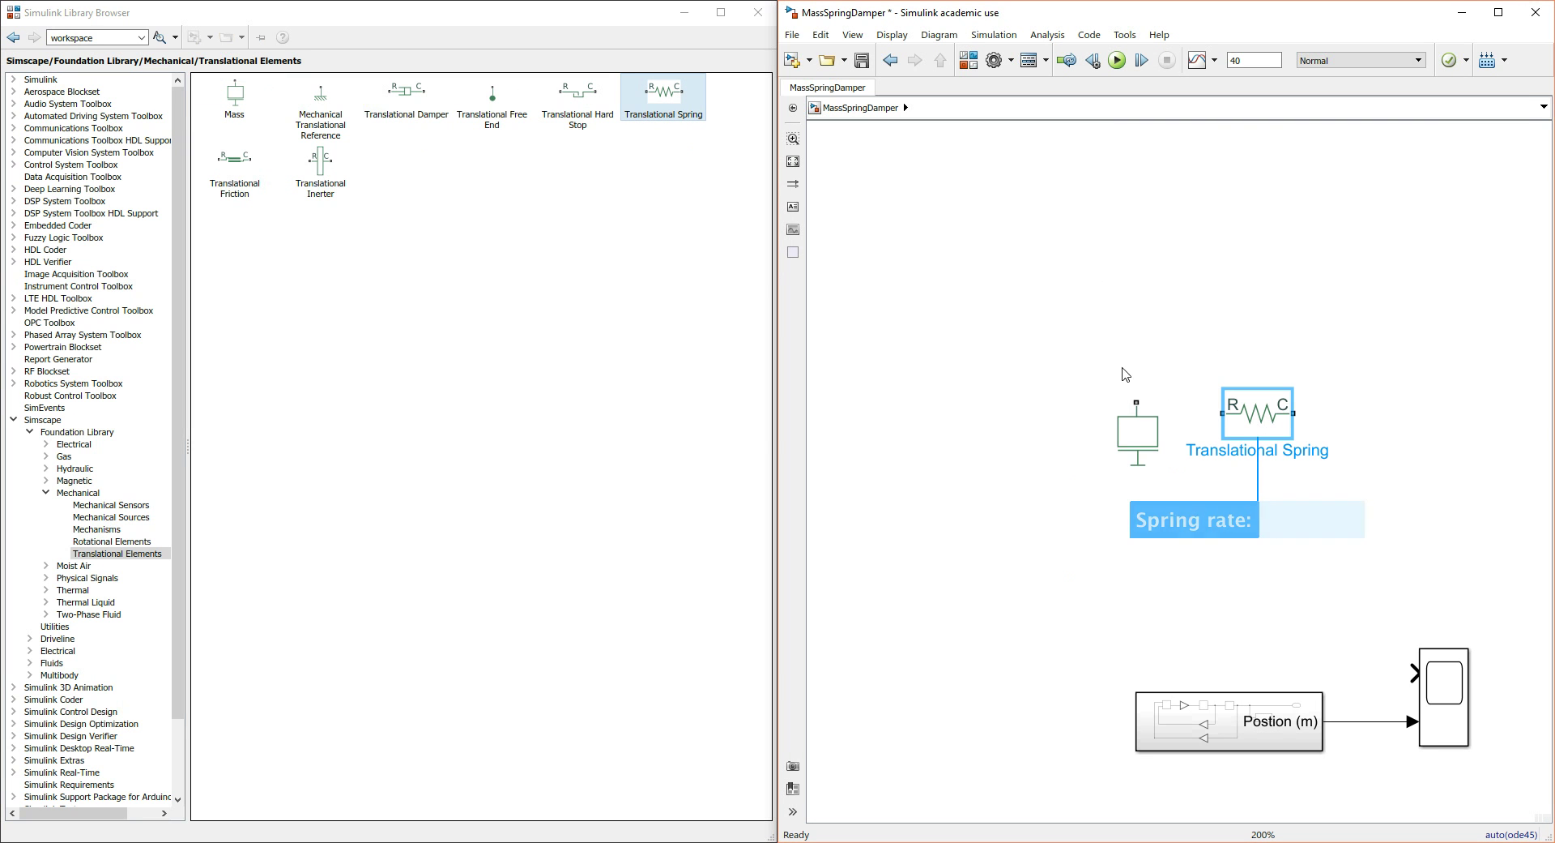
- Add a Translational Damper block from the library in the empty canvas area on the other side of the Mass from the spring
{"action": "left_click", "coordinate": [1071, 327]}
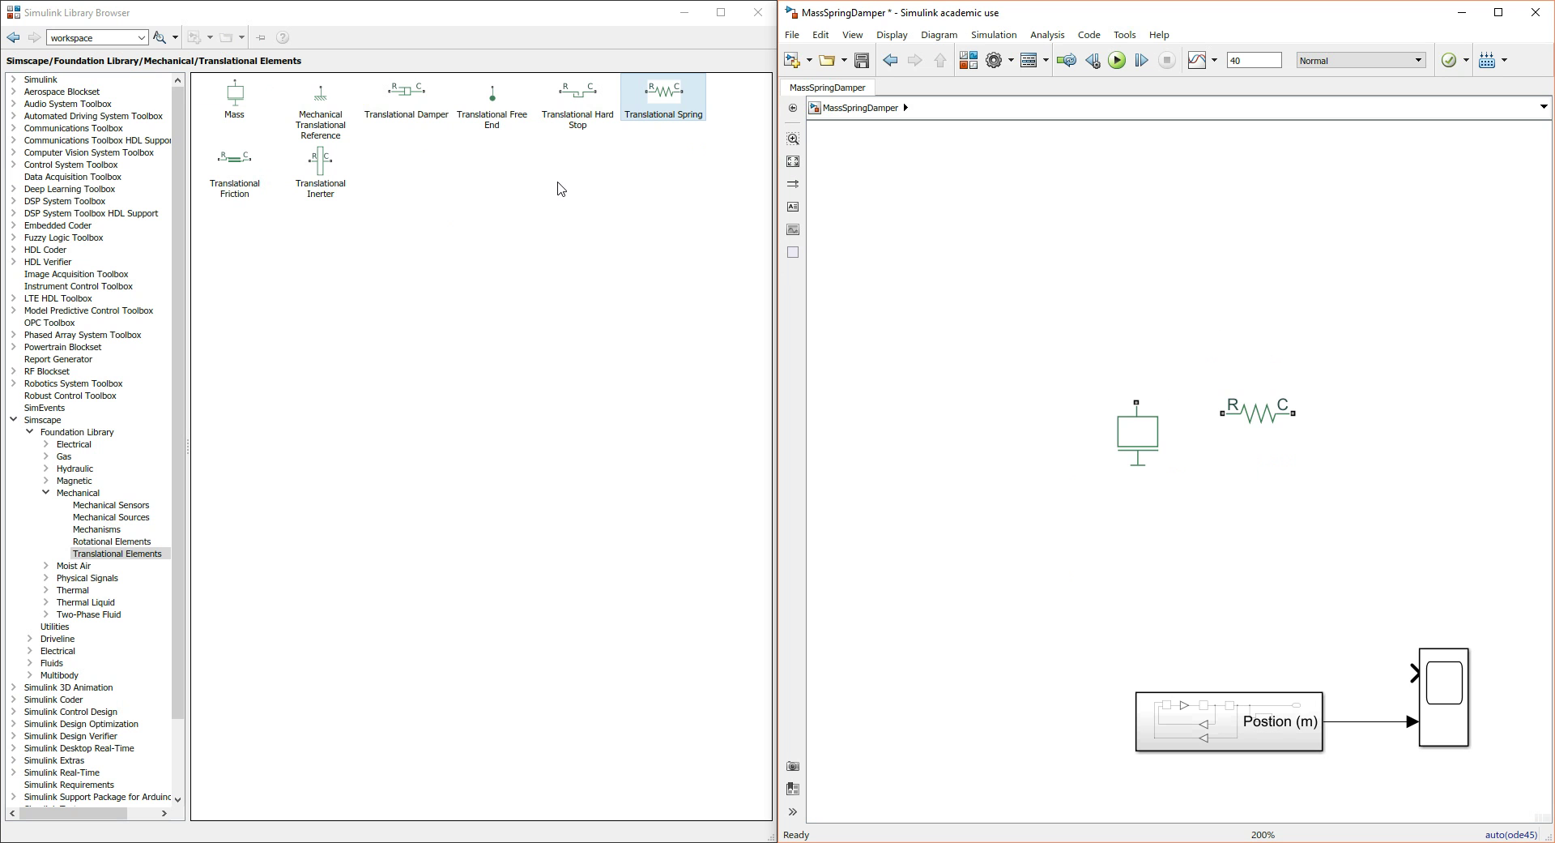
{"action": "left_click_drag", "start_coordinate": [408, 98], "coordinate": [1041, 413]}
{"action": "left_click", "coordinate": [1066, 597]}
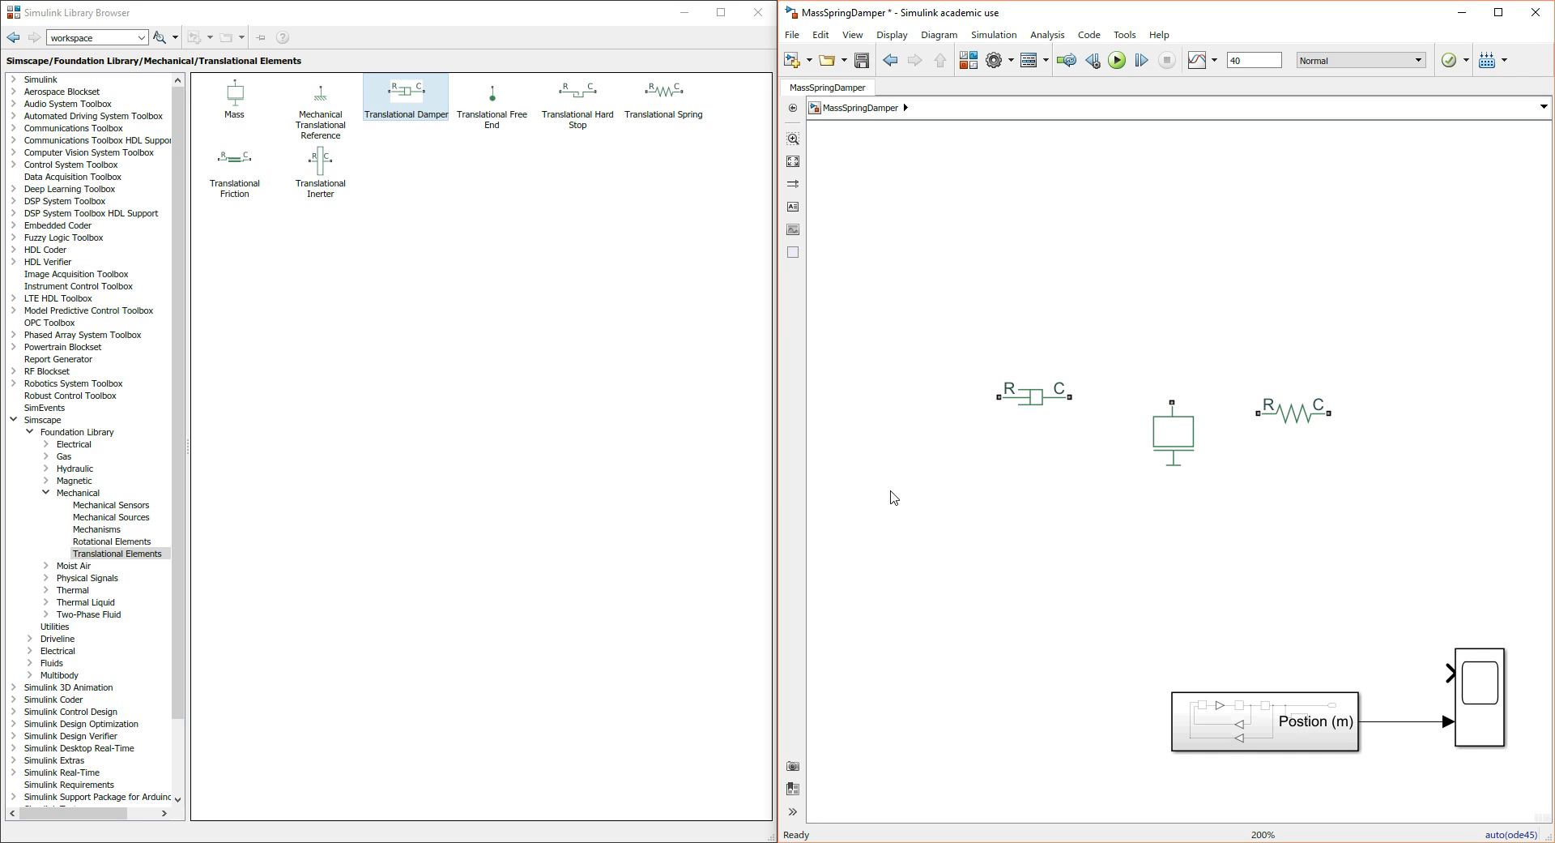
- Examine the gain and integrator loop inside the Subsystem block and return to the top level of MassSpringDamper
{"action": "left_click", "coordinate": [1260, 735]}
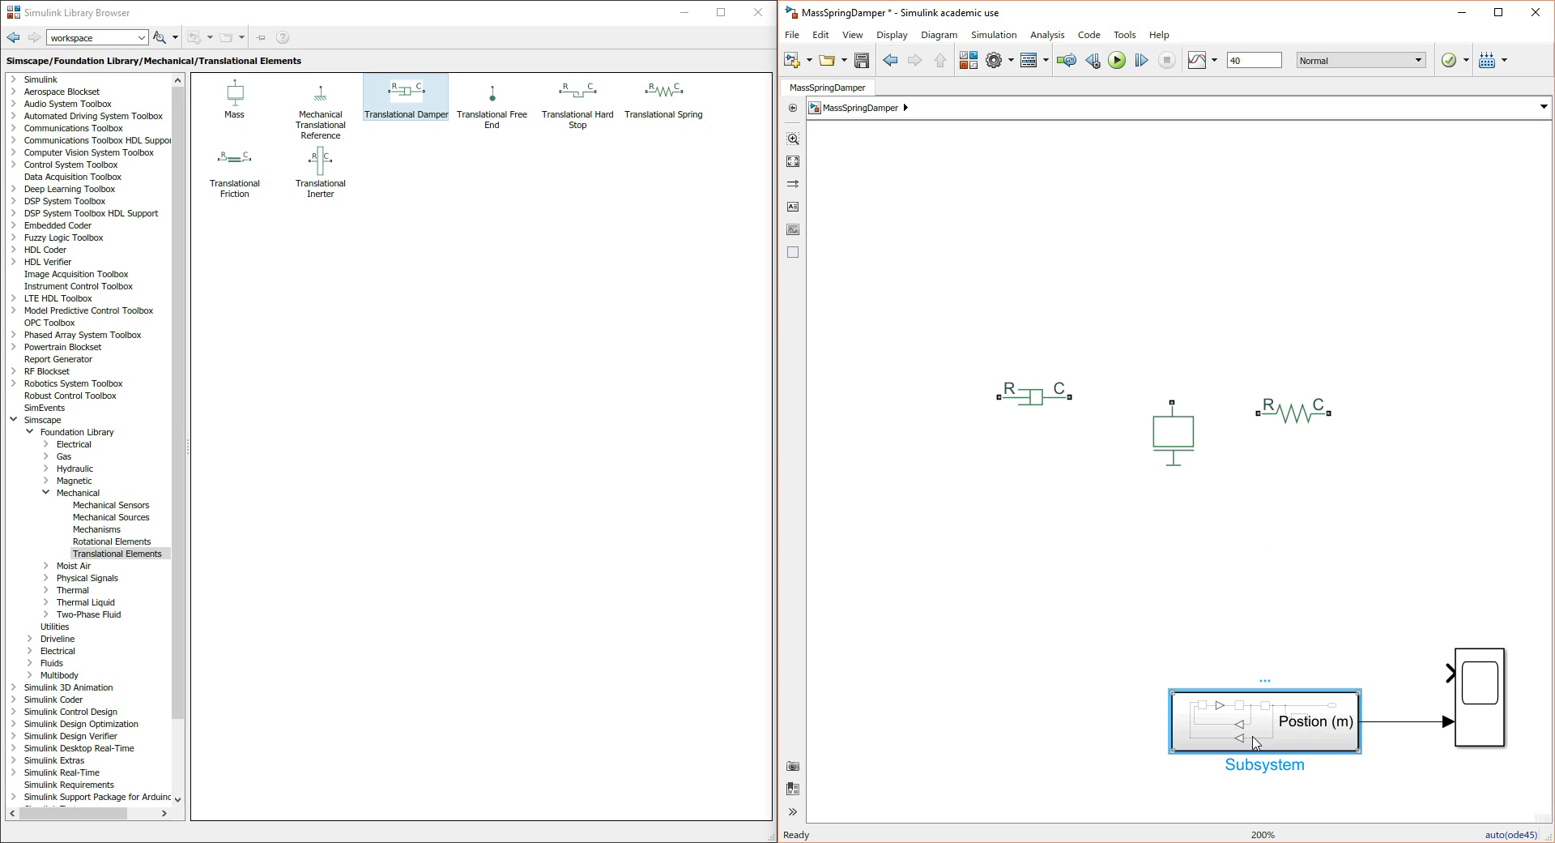
{"action": "left_click", "coordinate": [1037, 398]}
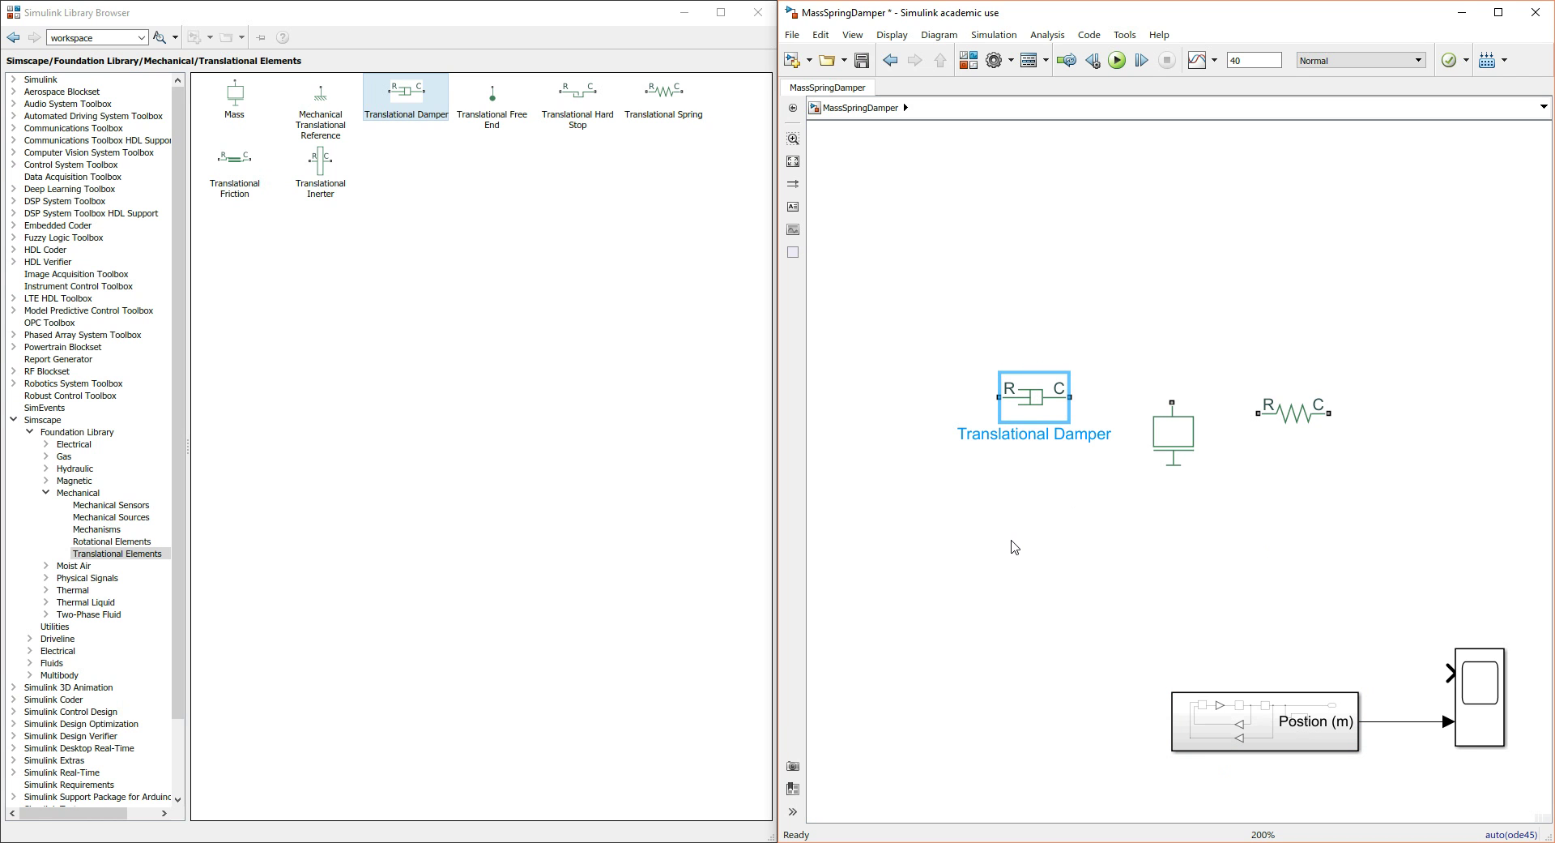
{"action": "double_click", "coordinate": [1301, 729]}
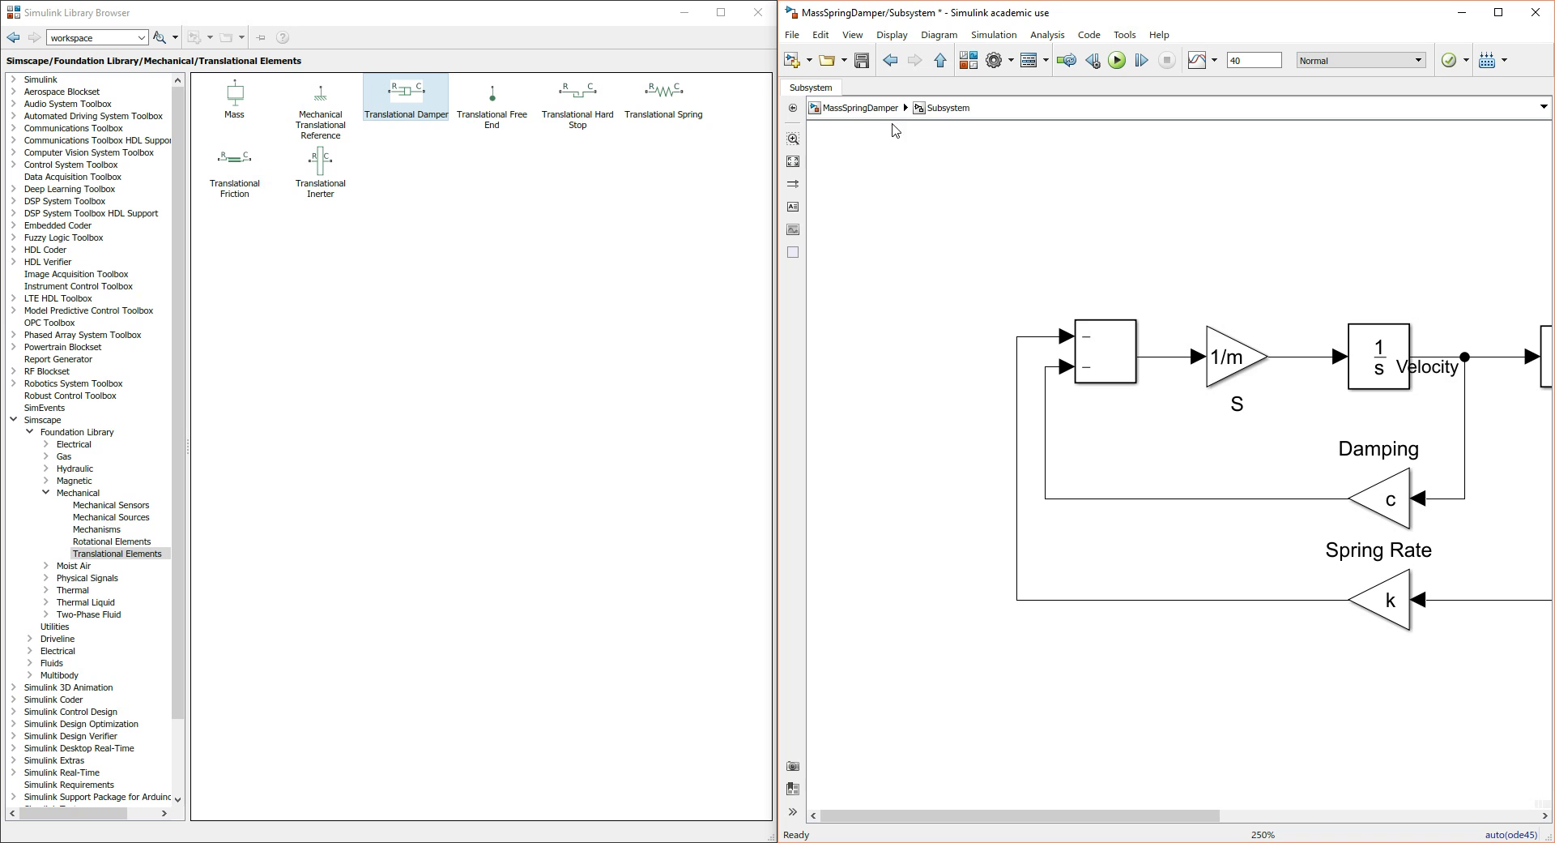
{"action": "left_click", "coordinate": [861, 107]}
{"action": "left_click", "coordinate": [1052, 409]}
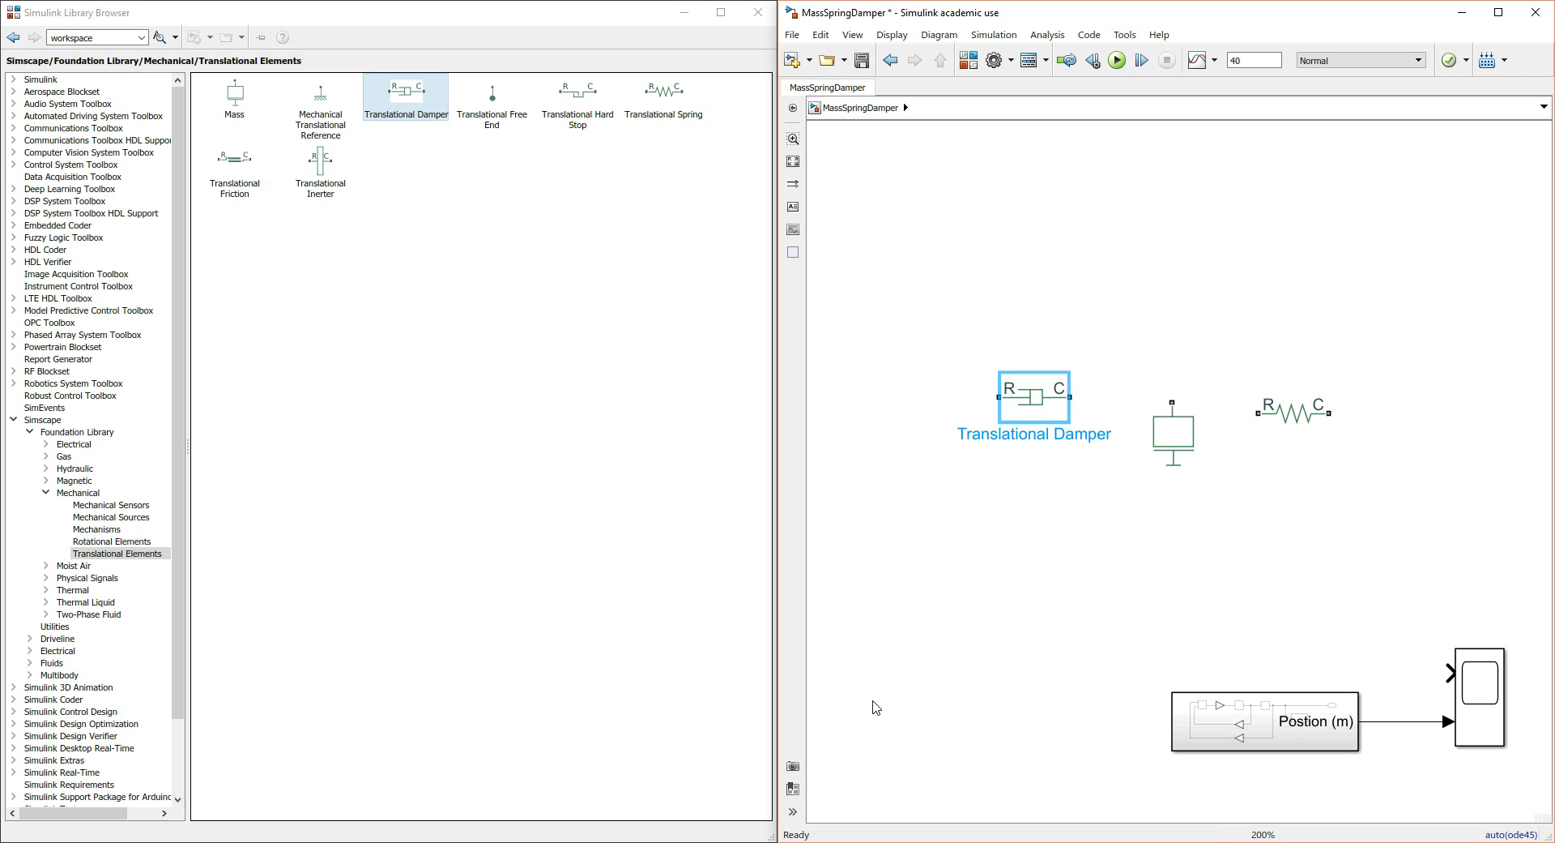
- Add a Mechanical Translational Reference block from the library below the Translational Damper
{"action": "left_click", "coordinate": [973, 642]}
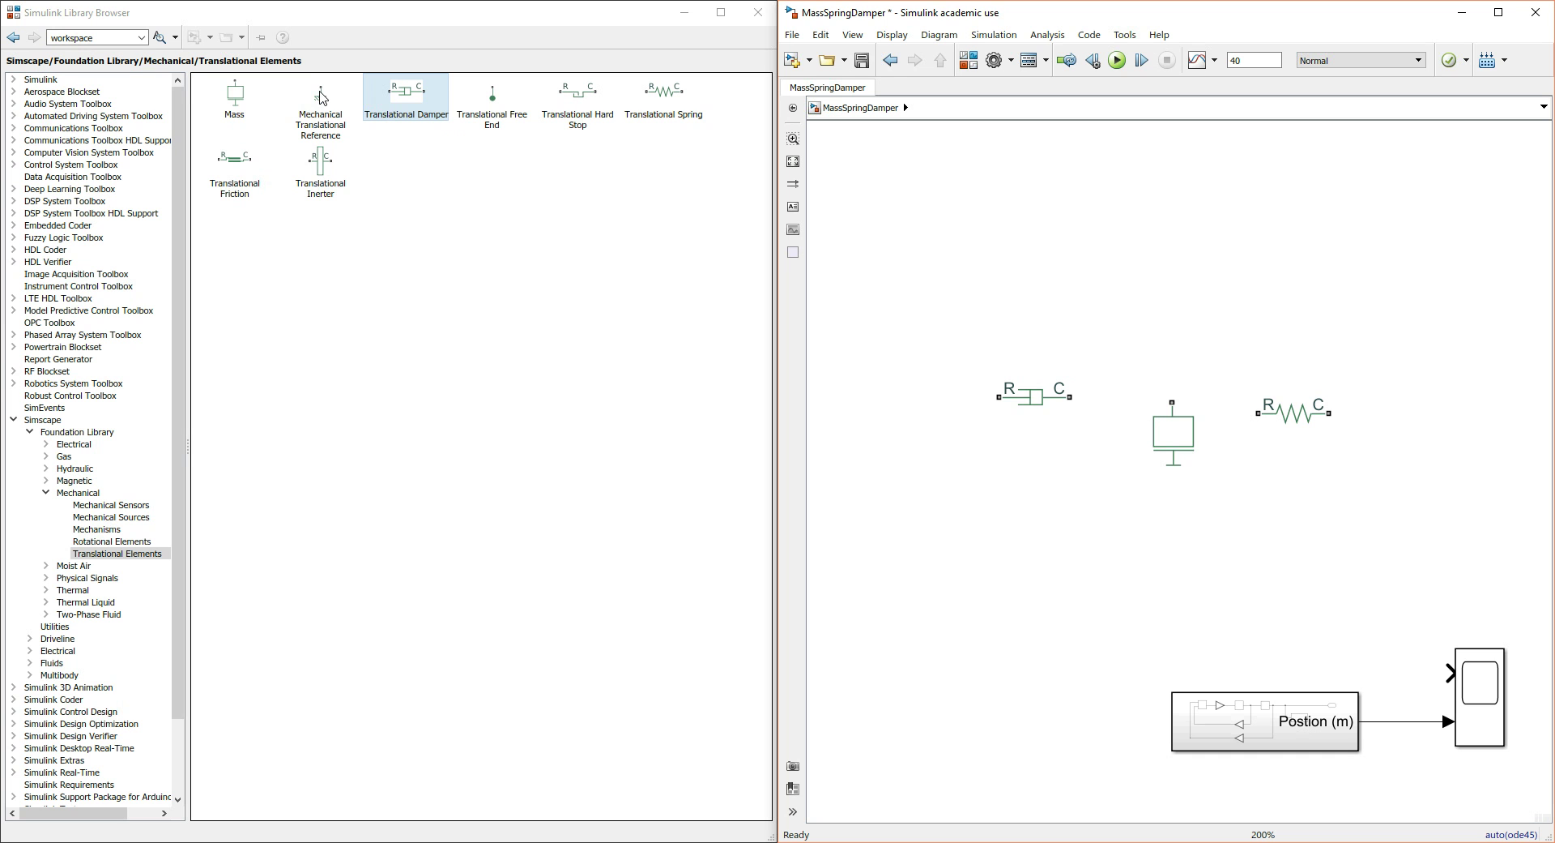
{"action": "left_click_drag", "start_coordinate": [321, 98], "coordinate": [1042, 495]}
{"action": "left_click", "coordinate": [1116, 615]}
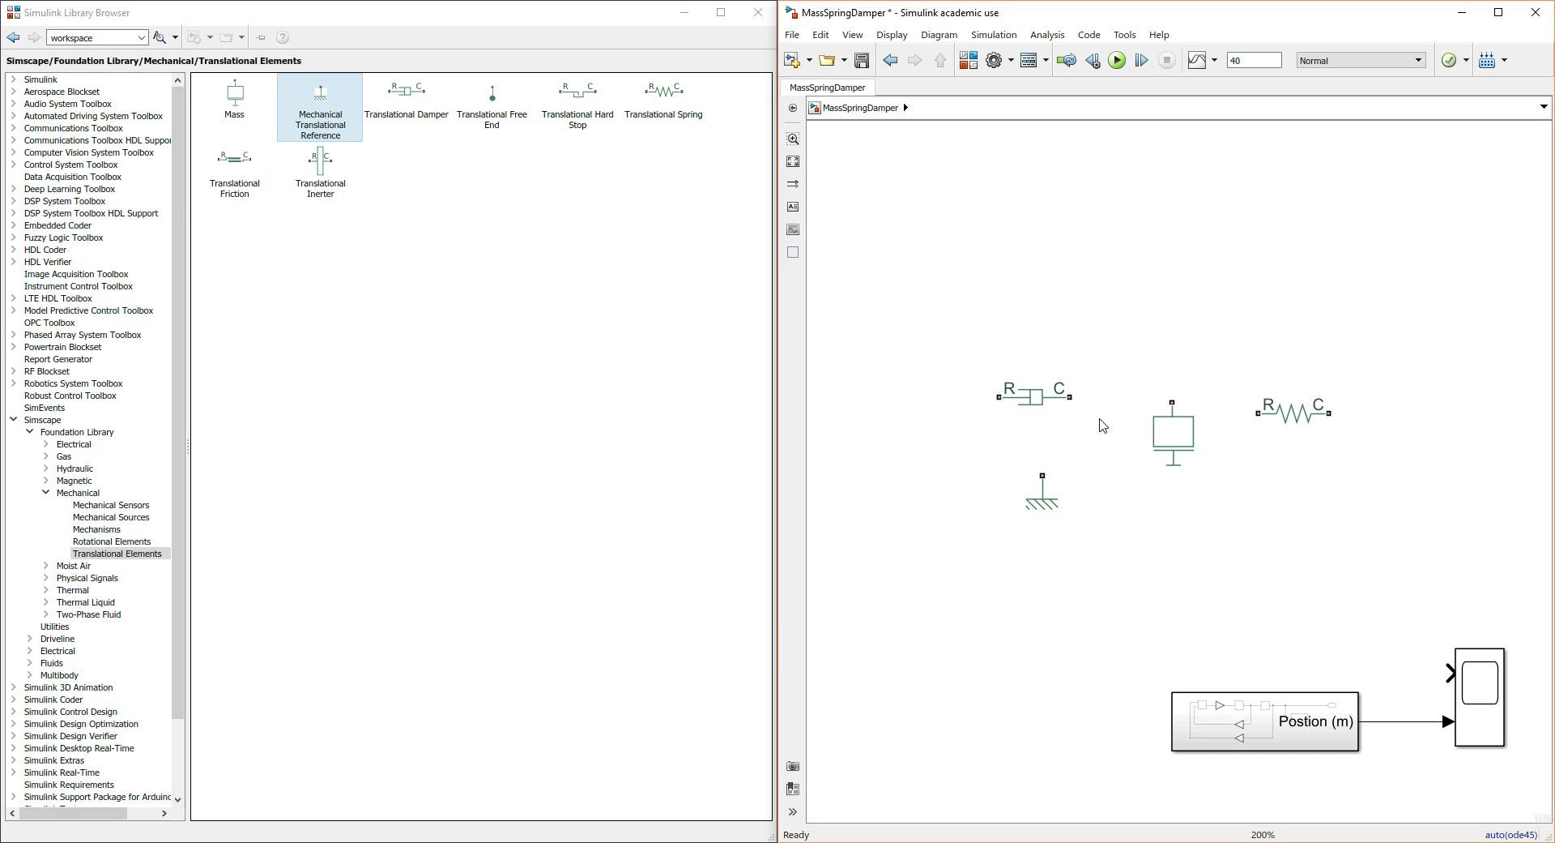
- Move the Mass block above the damper and spring and rotate it 180 degrees so its port faces down
{"action": "left_click", "coordinate": [1042, 399]}
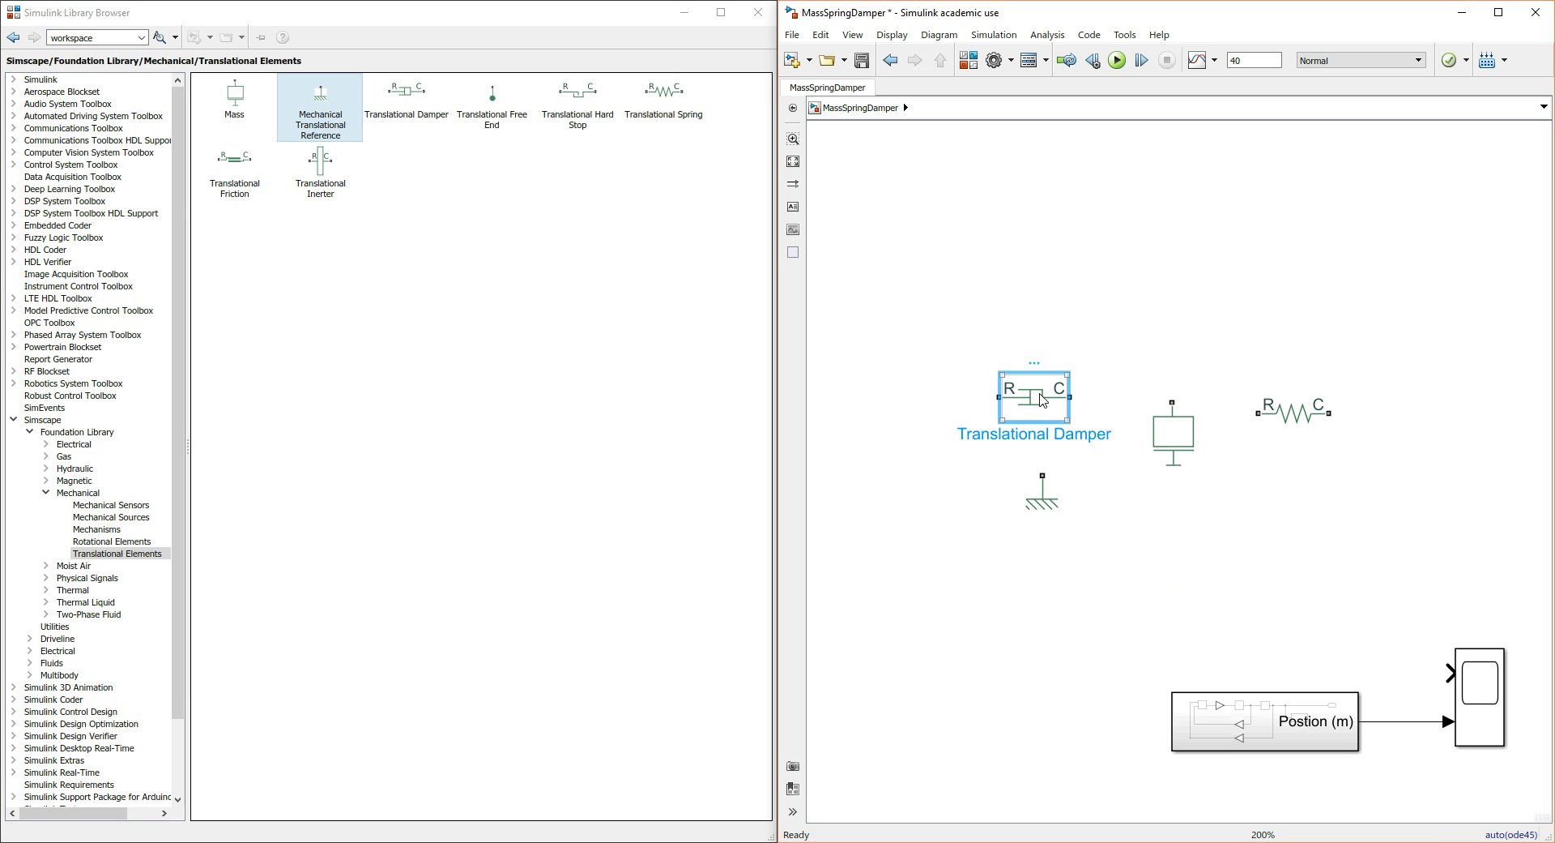
{"action": "left_click", "coordinate": [1198, 536]}
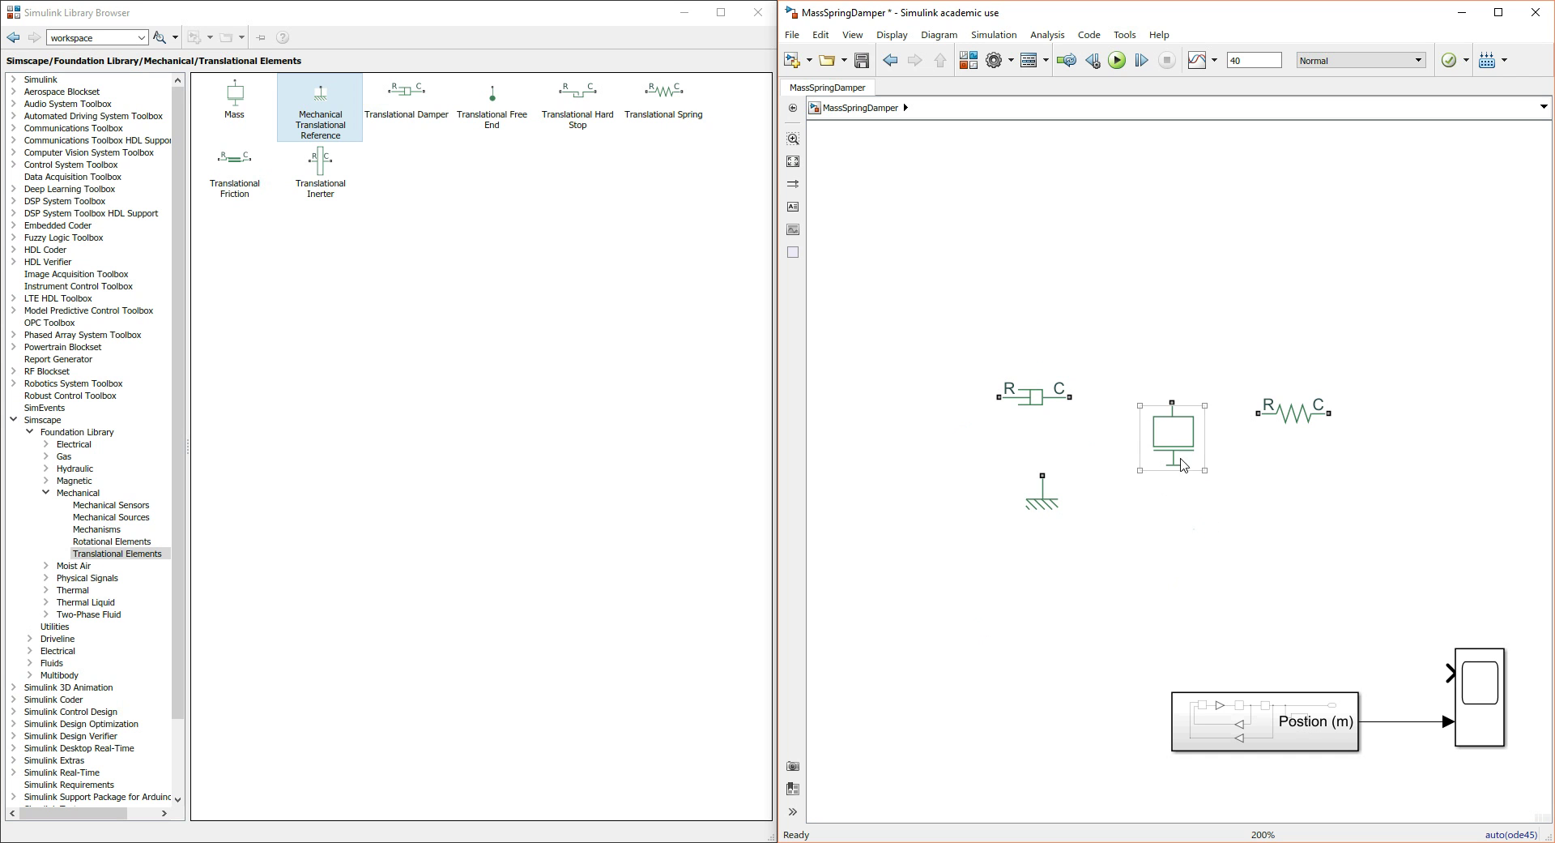
{"action": "left_click_drag", "start_coordinate": [1177, 421], "coordinate": [1253, 231]}
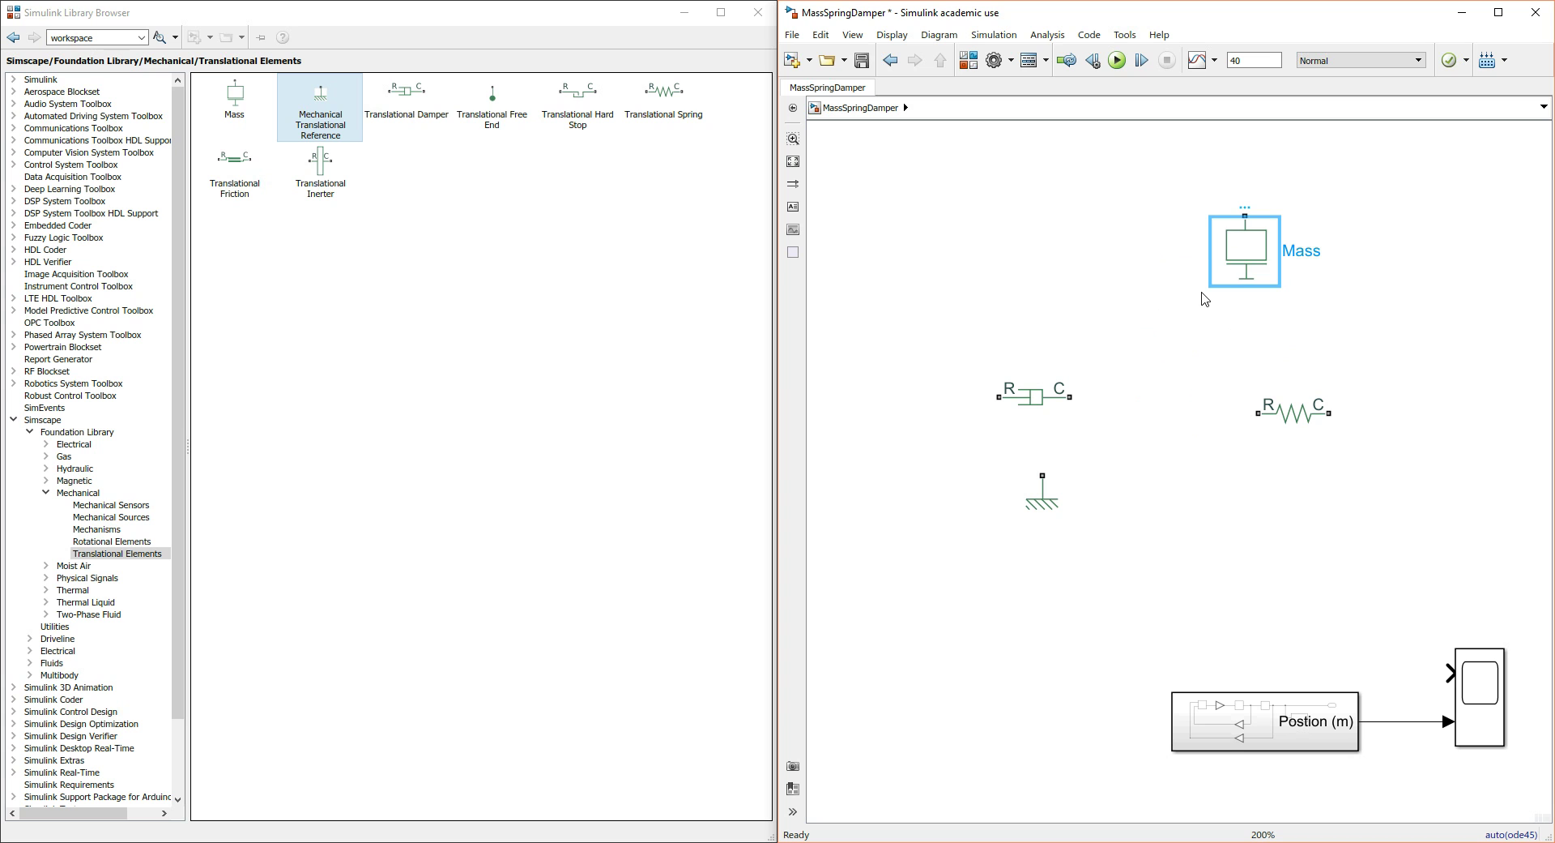
{"action": "key", "text": "ctrl+r"}
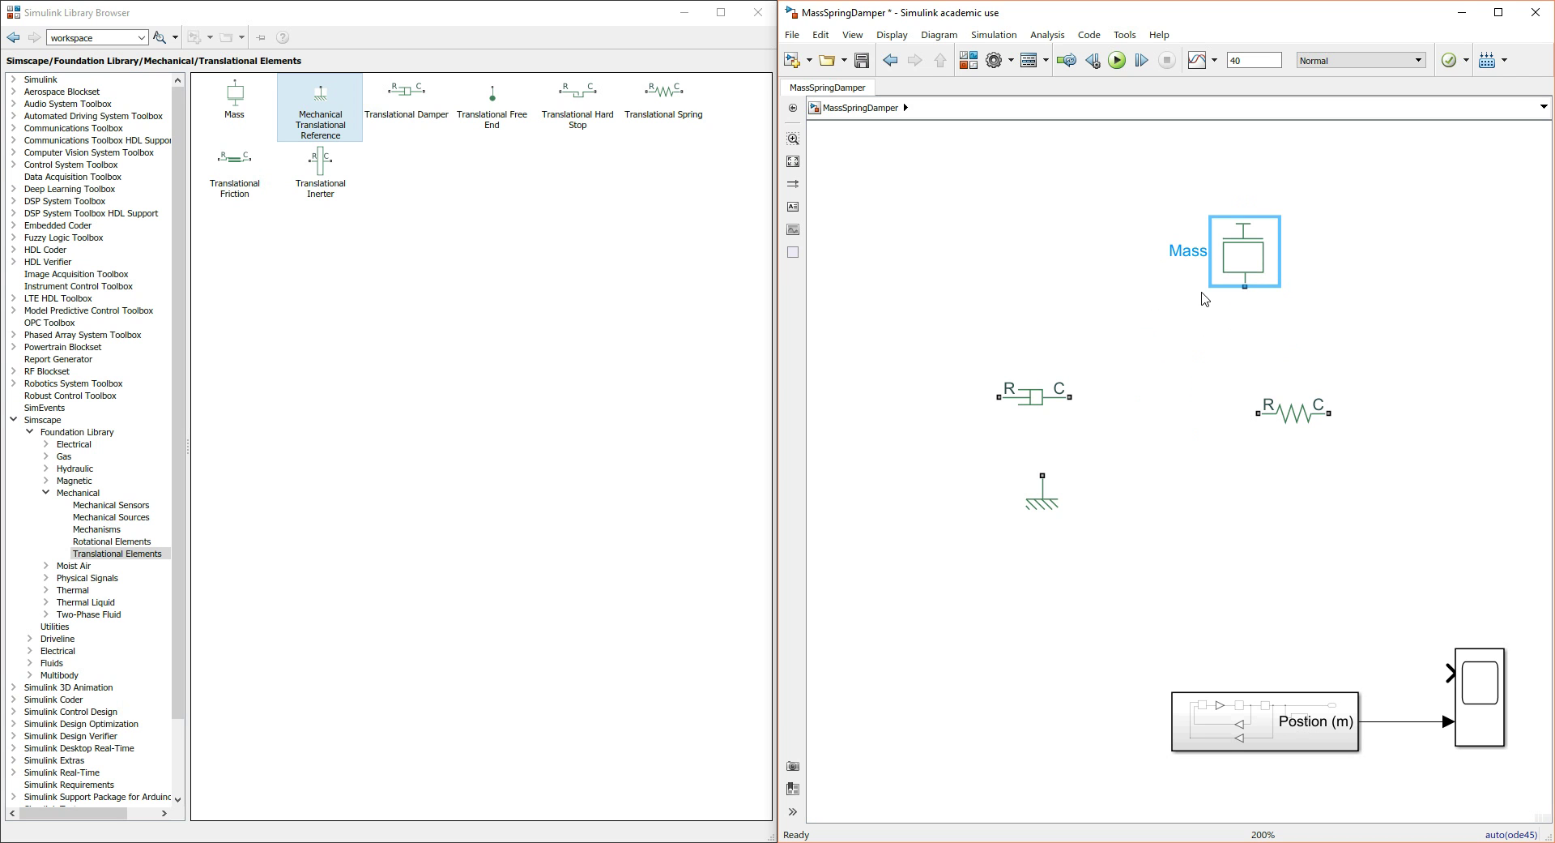
{"action": "key", "text": "ctrl+r"}
{"action": "left_click", "coordinate": [1209, 334]}
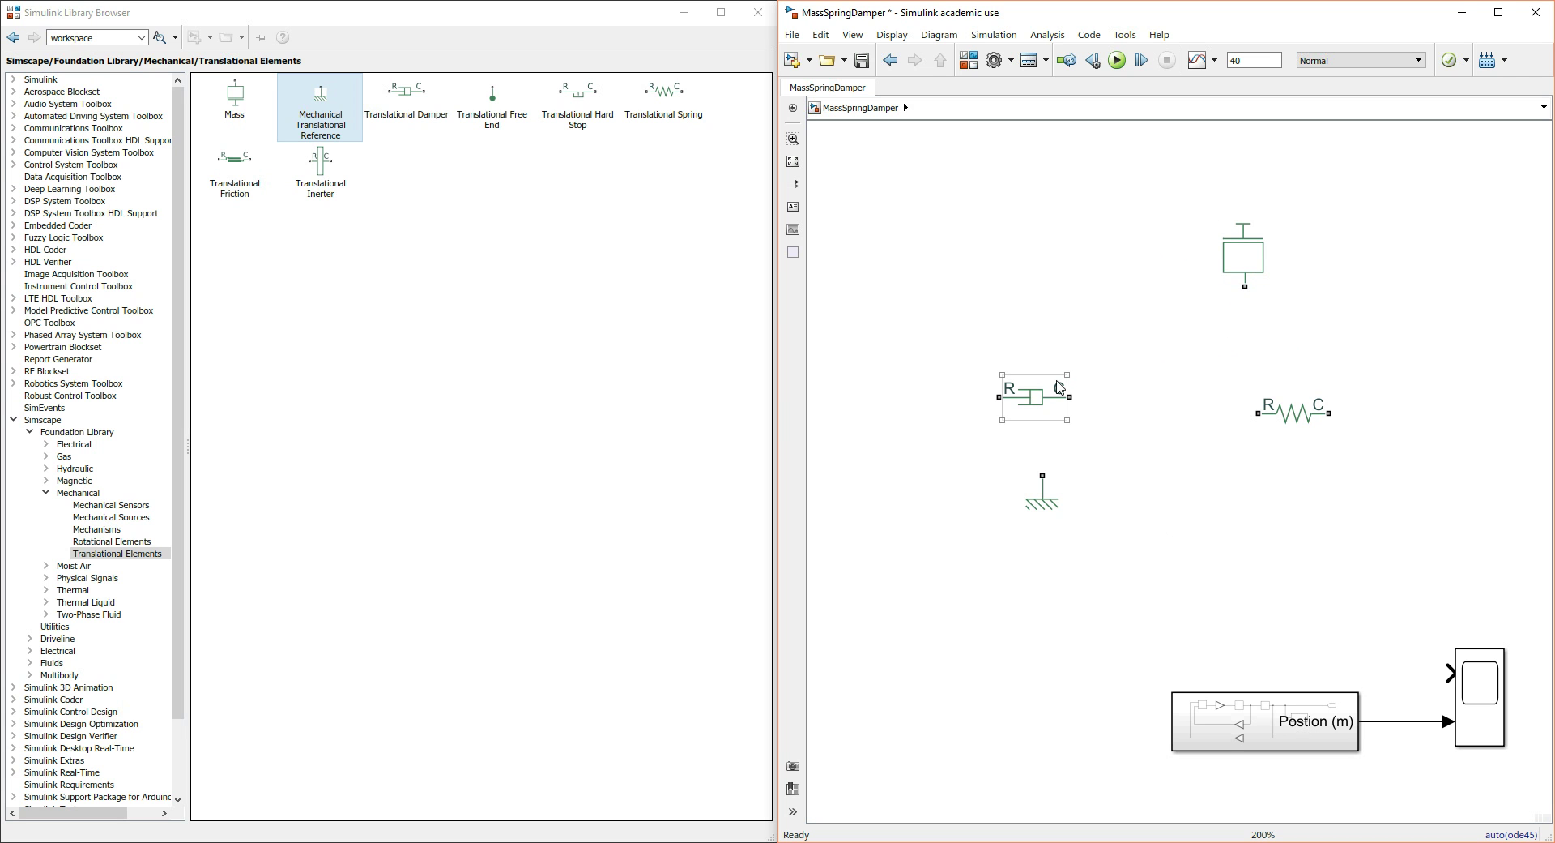
- Stack the Translational Damper above the Translational Spring and place the Mechanical Translational Reference to the left of both
{"action": "left_click_drag", "start_coordinate": [1034, 416], "coordinate": [1143, 341]}
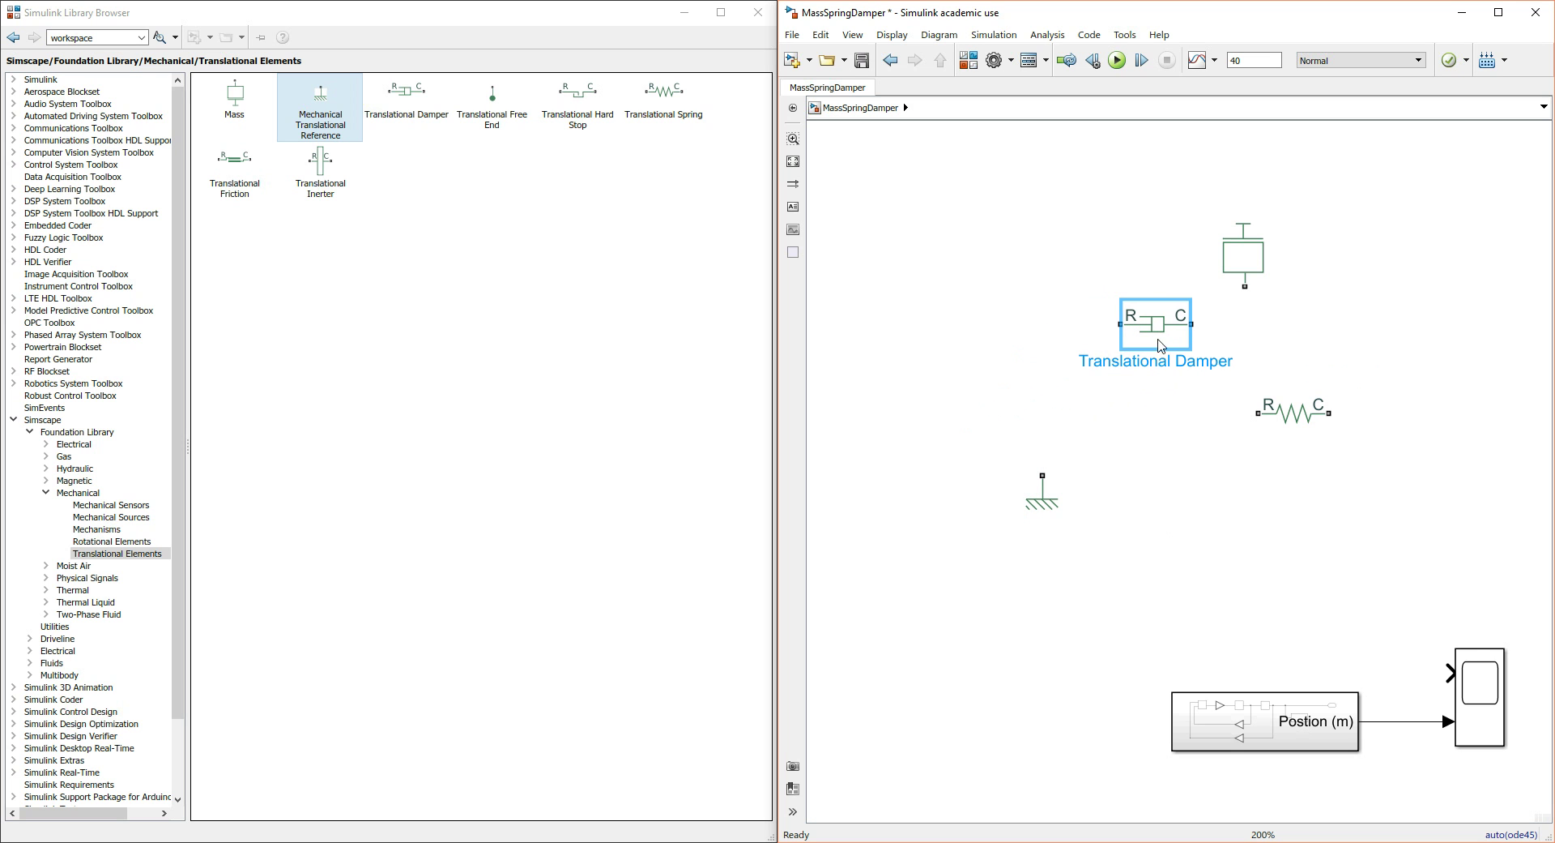
{"action": "left_click_drag", "start_coordinate": [1288, 437], "coordinate": [1152, 424]}
{"action": "left_click", "coordinate": [1050, 511]}
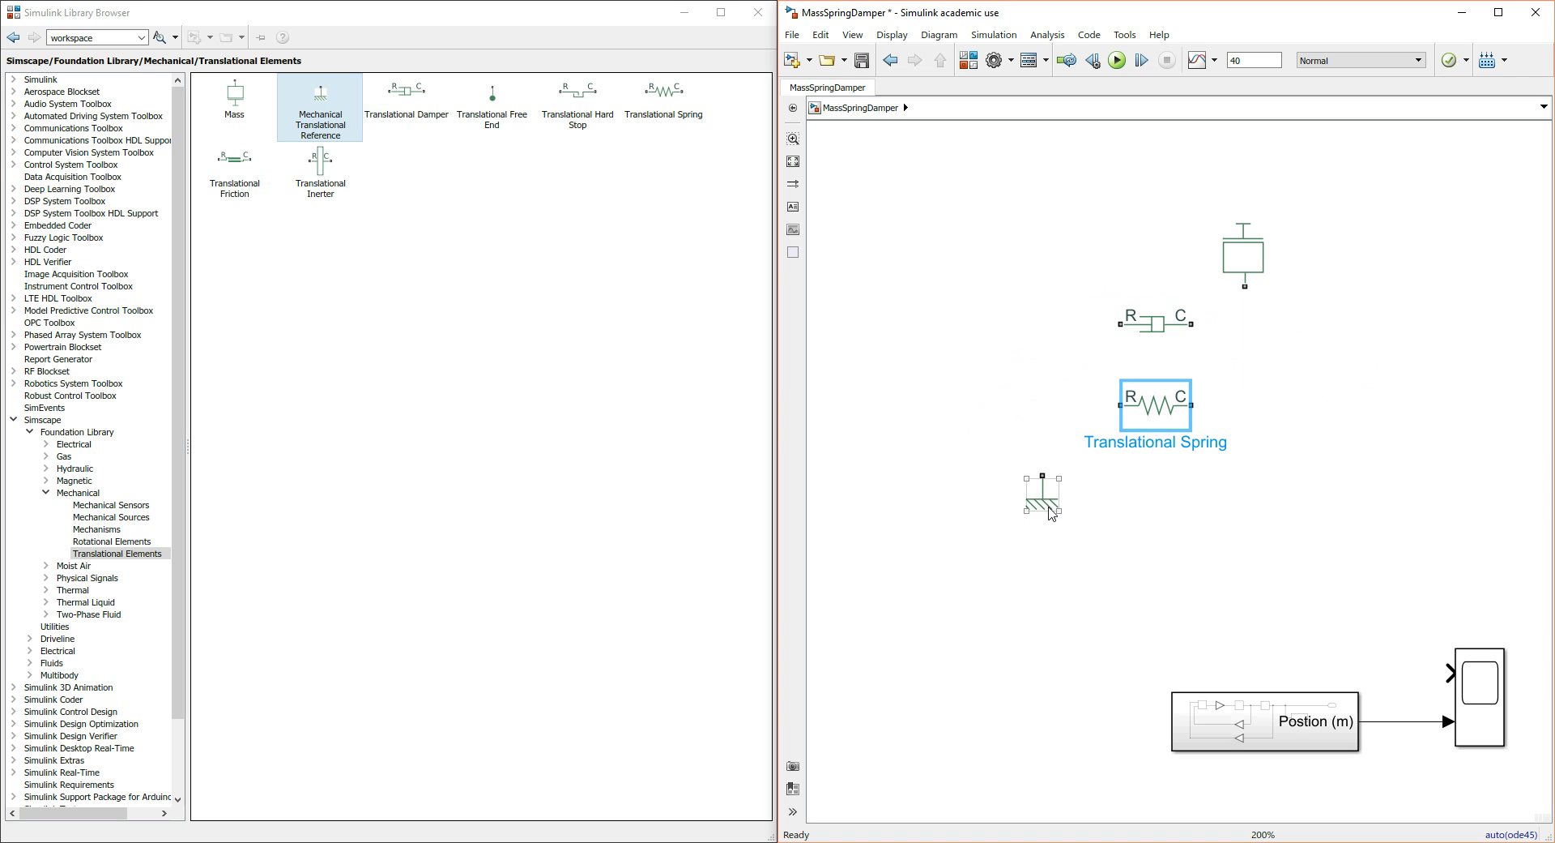
{"action": "left_click_drag", "start_coordinate": [1049, 491], "coordinate": [993, 367]}
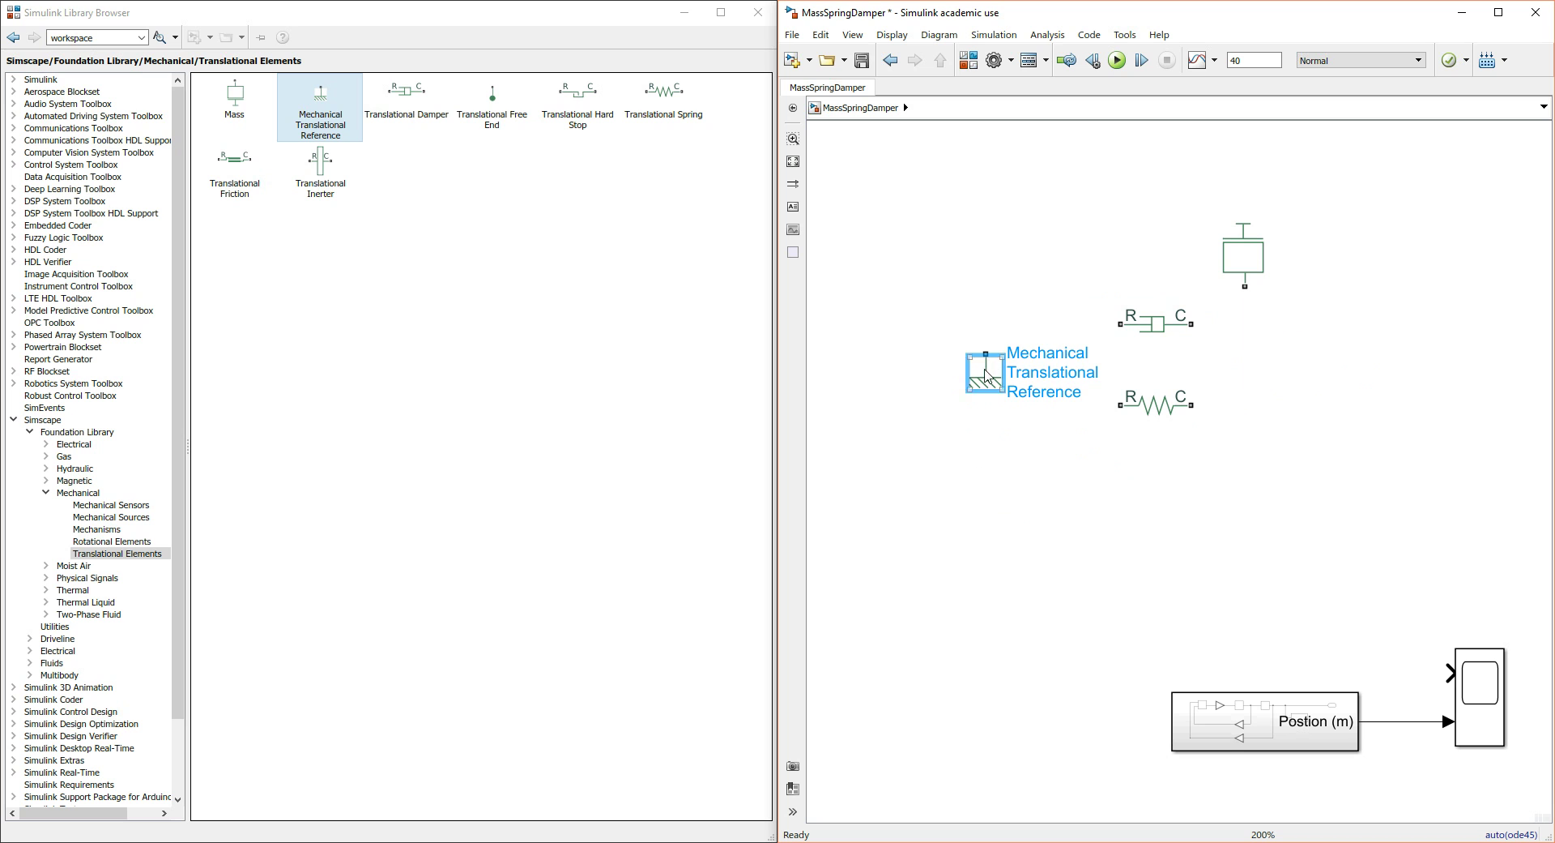
{"action": "left_click", "coordinate": [1009, 519]}
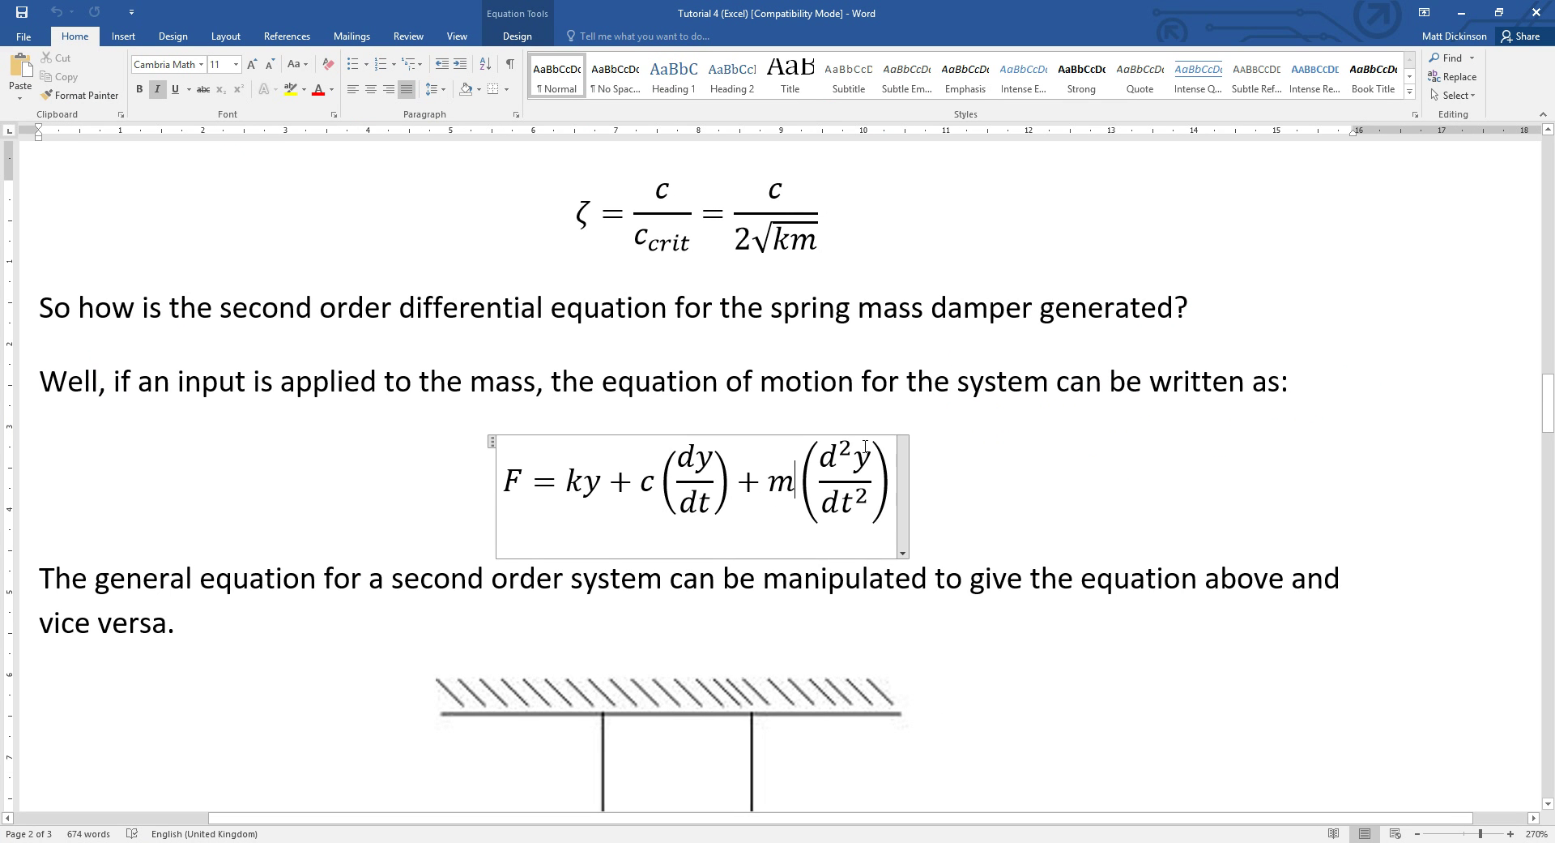
- Examine the spring, damper and mass diagram in the Word document Tutorial 4 (Excel) and return to Simulink
{"action": "scroll", "coordinate": [760, 677], "scroll_direction": "down", "scroll_amount": 8}
{"action": "scroll", "coordinate": [760, 678], "scroll_direction": "up", "scroll_amount": 5}
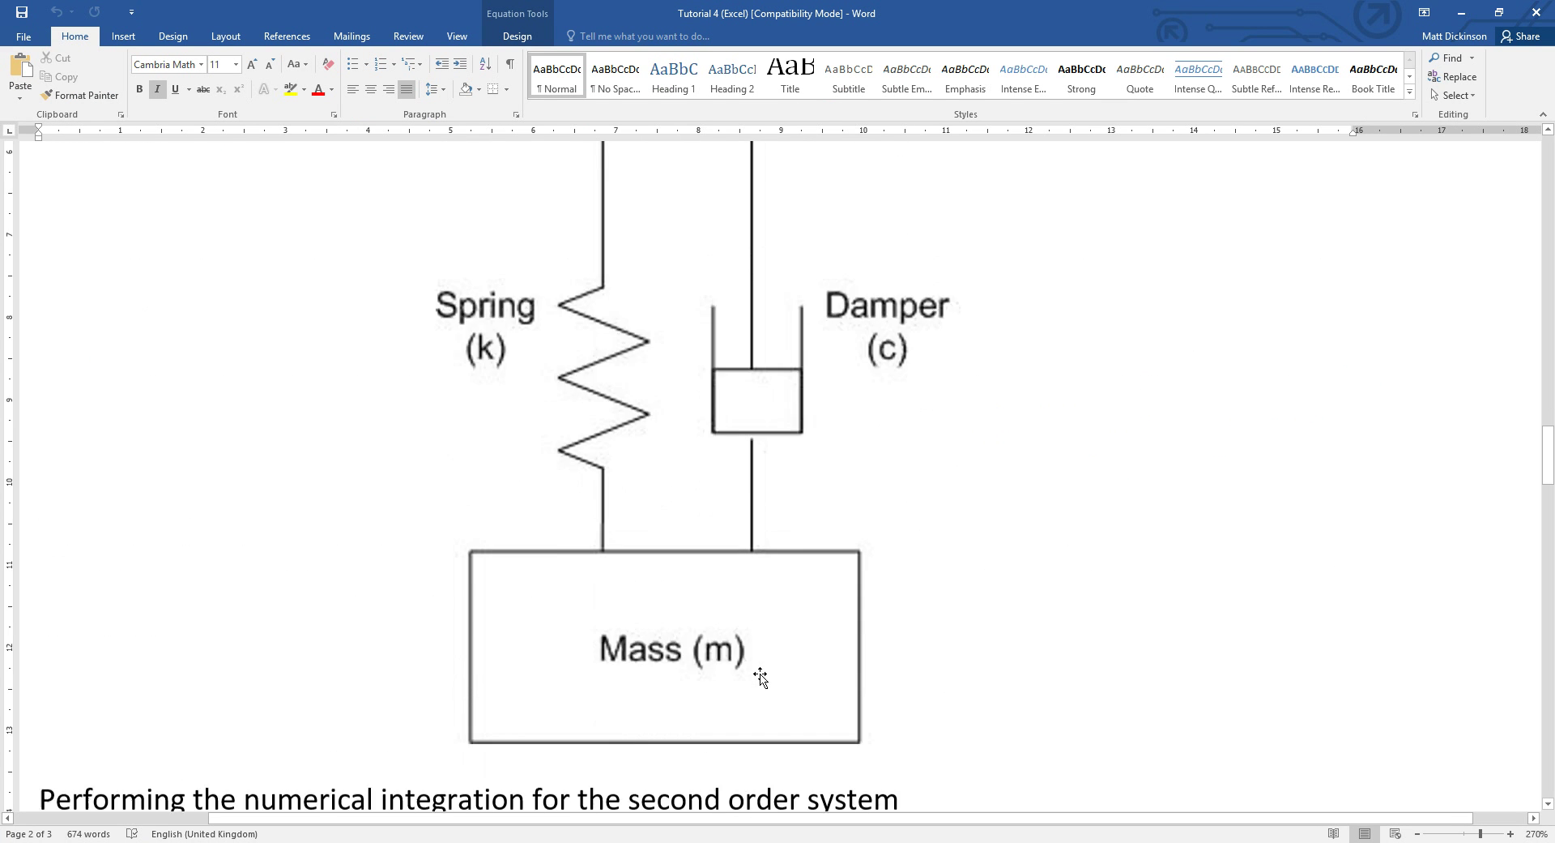
{"action": "scroll", "coordinate": [760, 677], "scroll_direction": "up", "scroll_amount": 3}
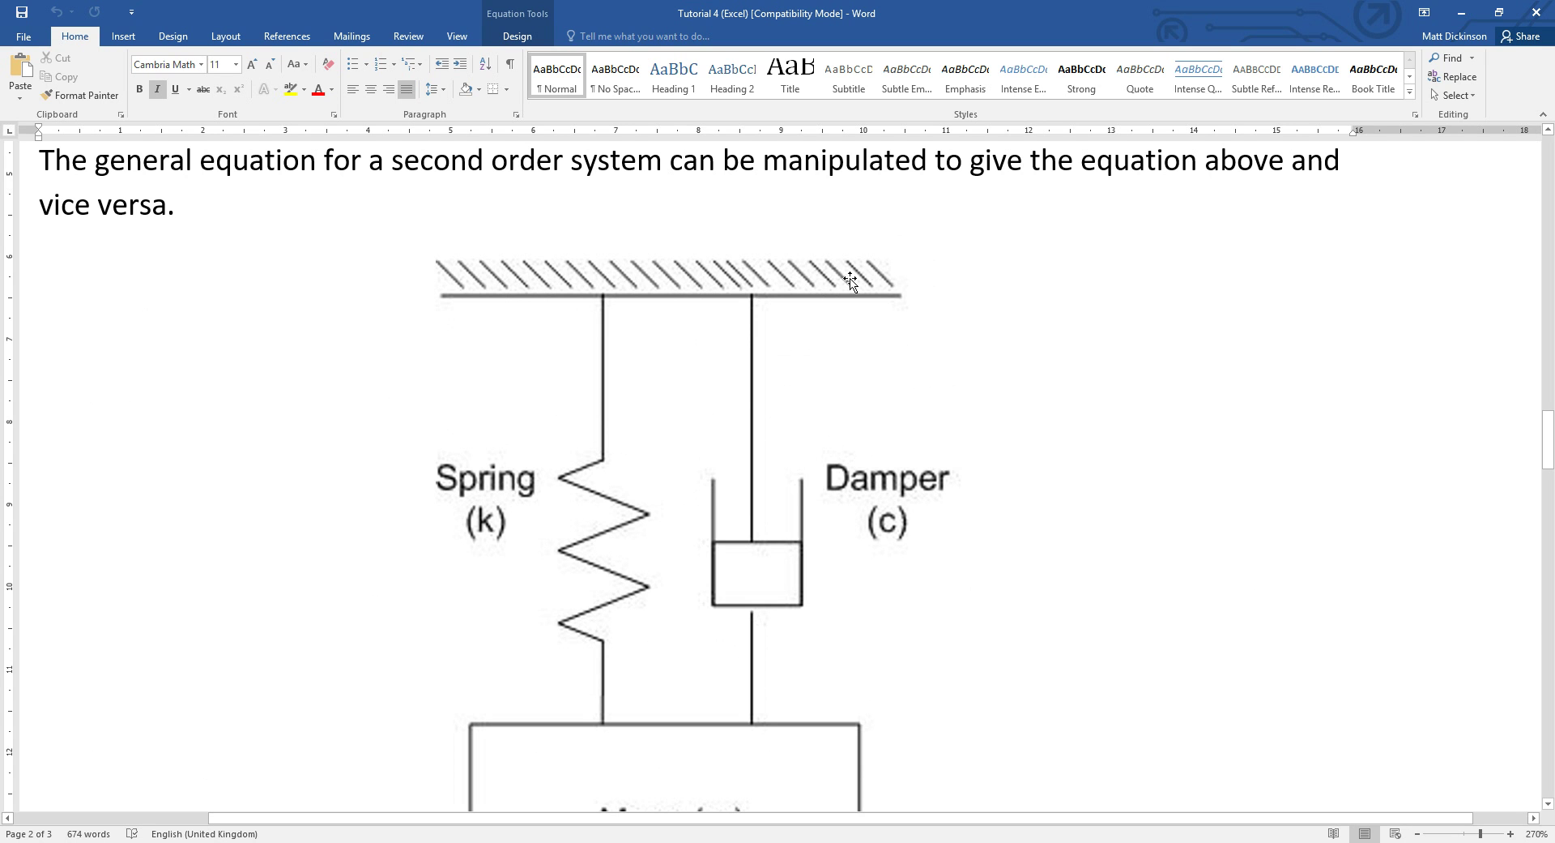
{"action": "scroll", "coordinate": [677, 424], "scroll_direction": "down", "scroll_amount": 3}
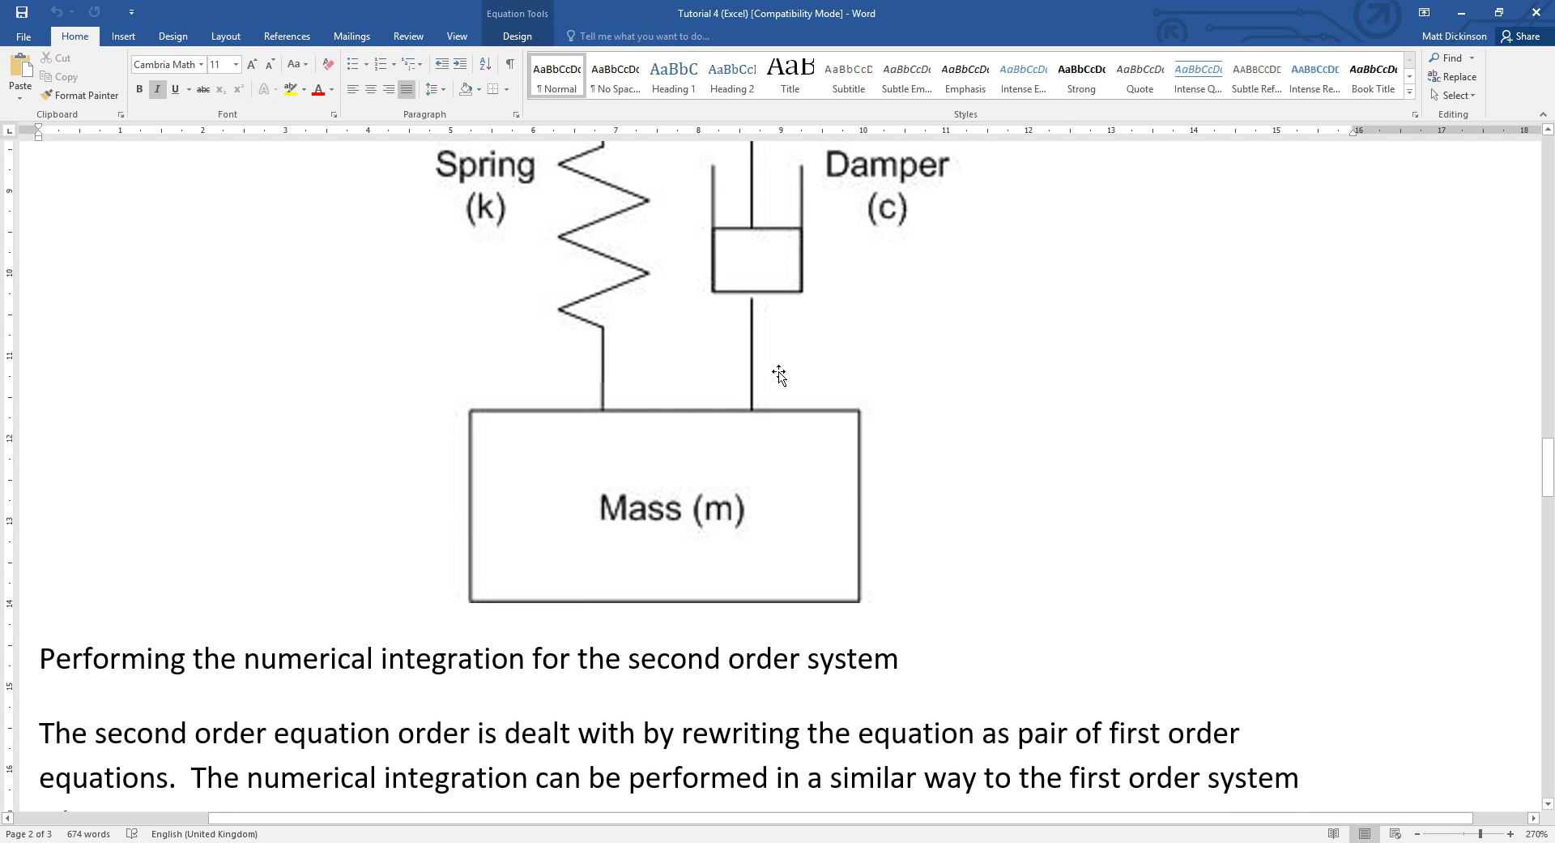
{"action": "left_click", "coordinate": [1463, 16]}
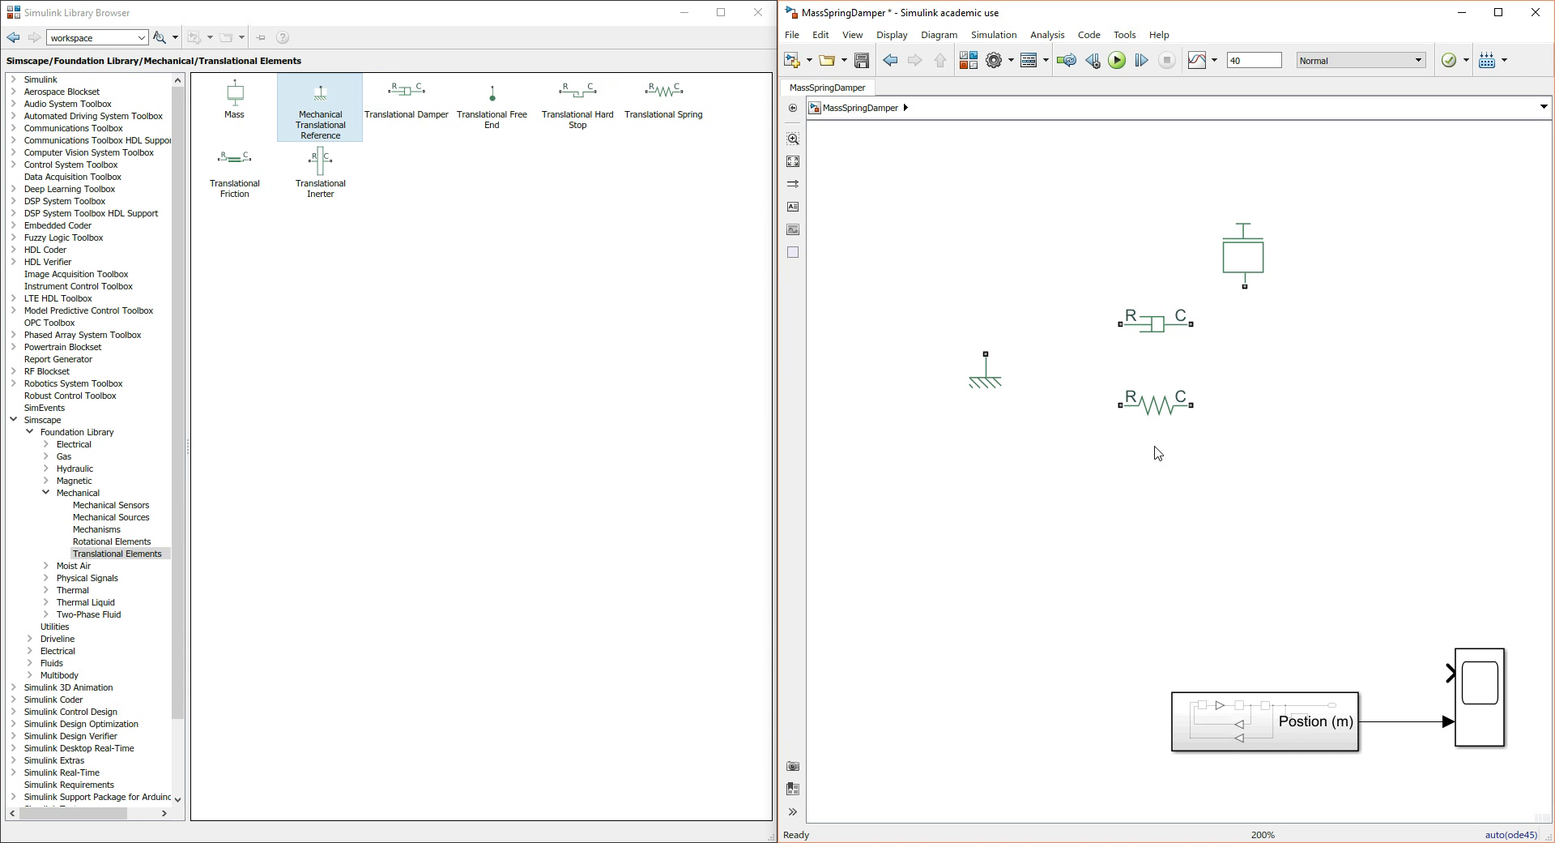
- Rotate the Mechanical Translational Reference 180 degrees and move it above the Translational Damper
{"action": "left_click", "coordinate": [994, 370]}
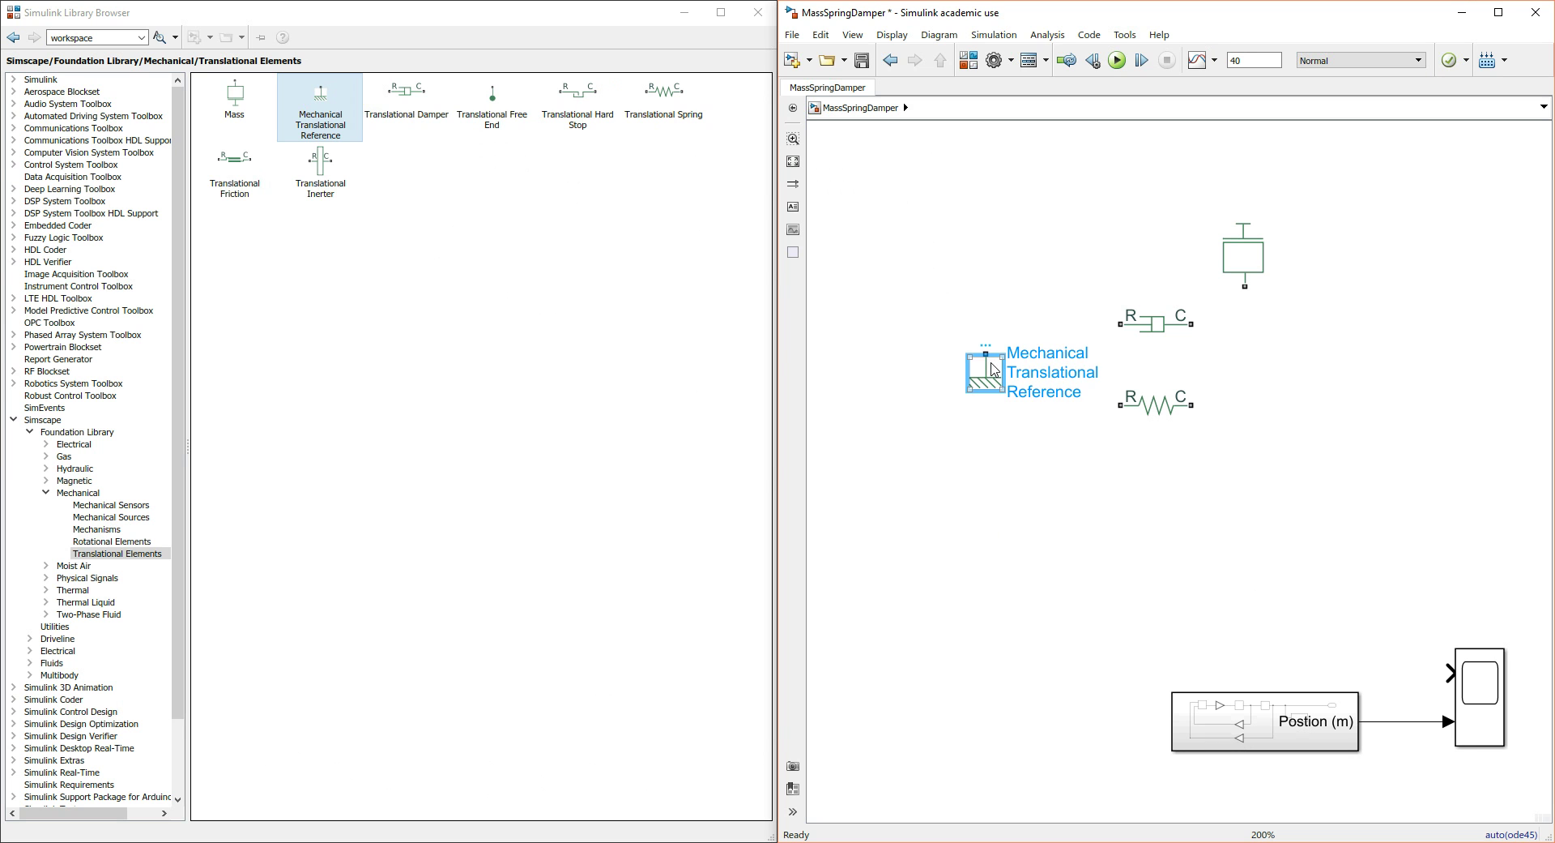
{"action": "key", "text": "ctrl+r"}
{"action": "key", "text": "ctrl+r"}
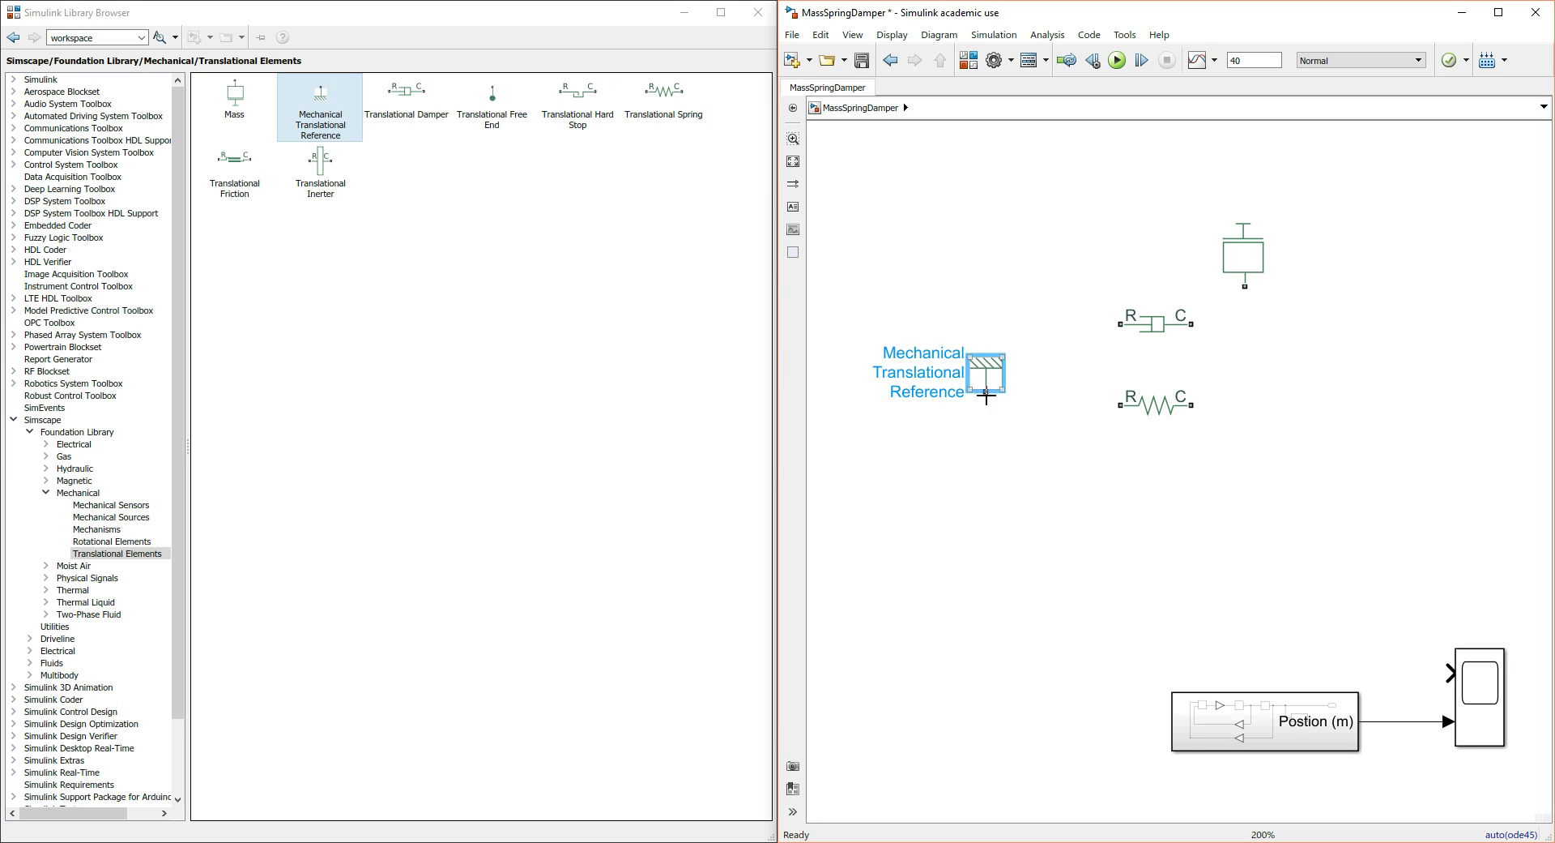
{"action": "left_click_drag", "start_coordinate": [994, 377], "coordinate": [1107, 255]}
- Rotate the Translational Damper and Translational Spring upright with their C ports on top, and place the spring to the left of the damper
{"action": "left_click", "coordinate": [1170, 323]}
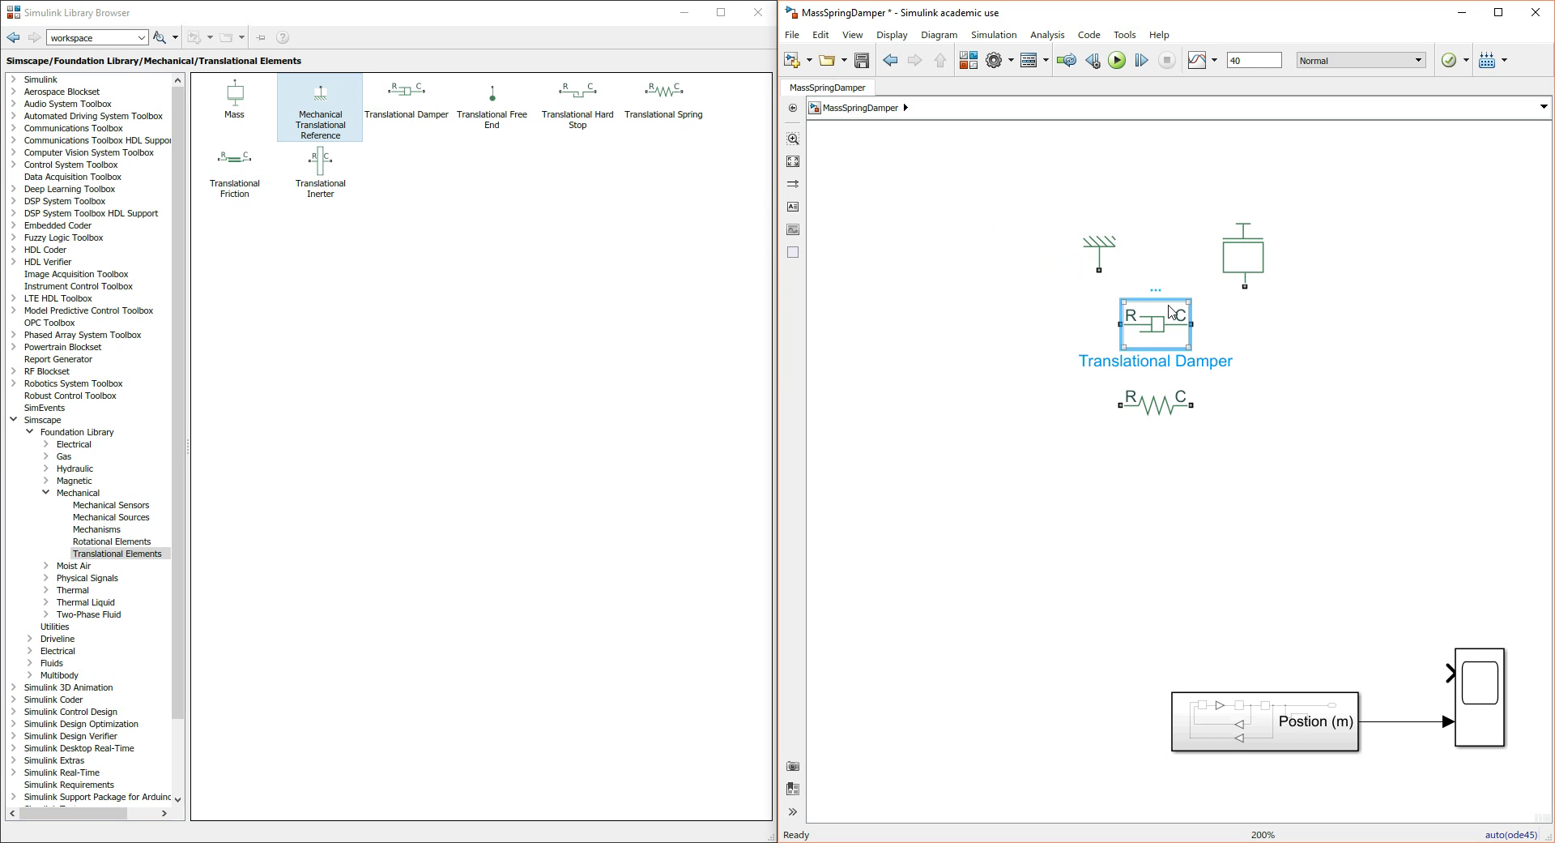
{"action": "key", "text": "ctrl+r"}
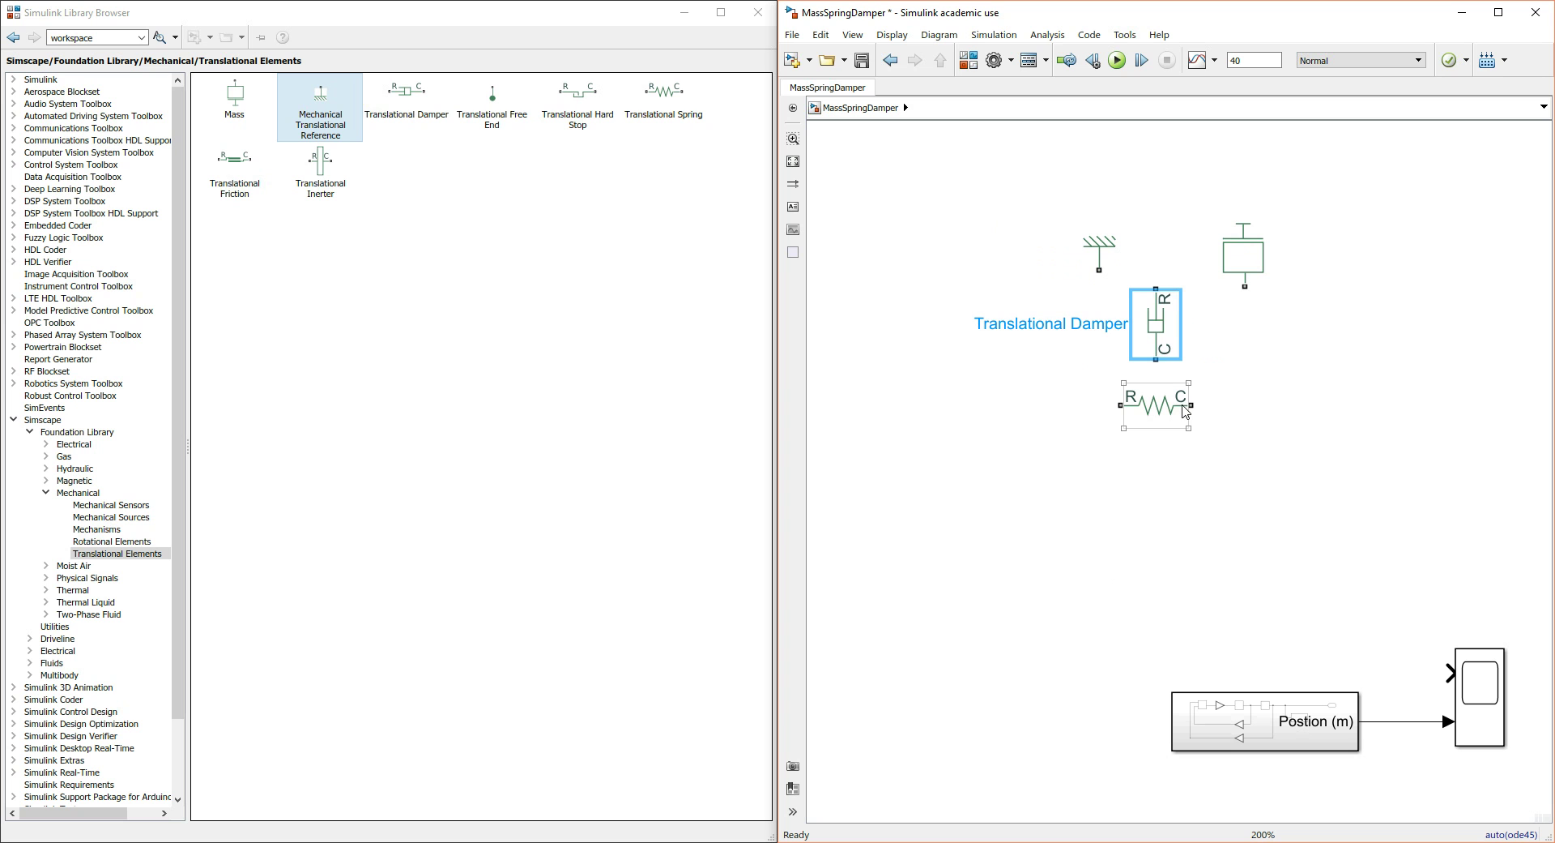
{"action": "key", "text": "ctrl+r"}
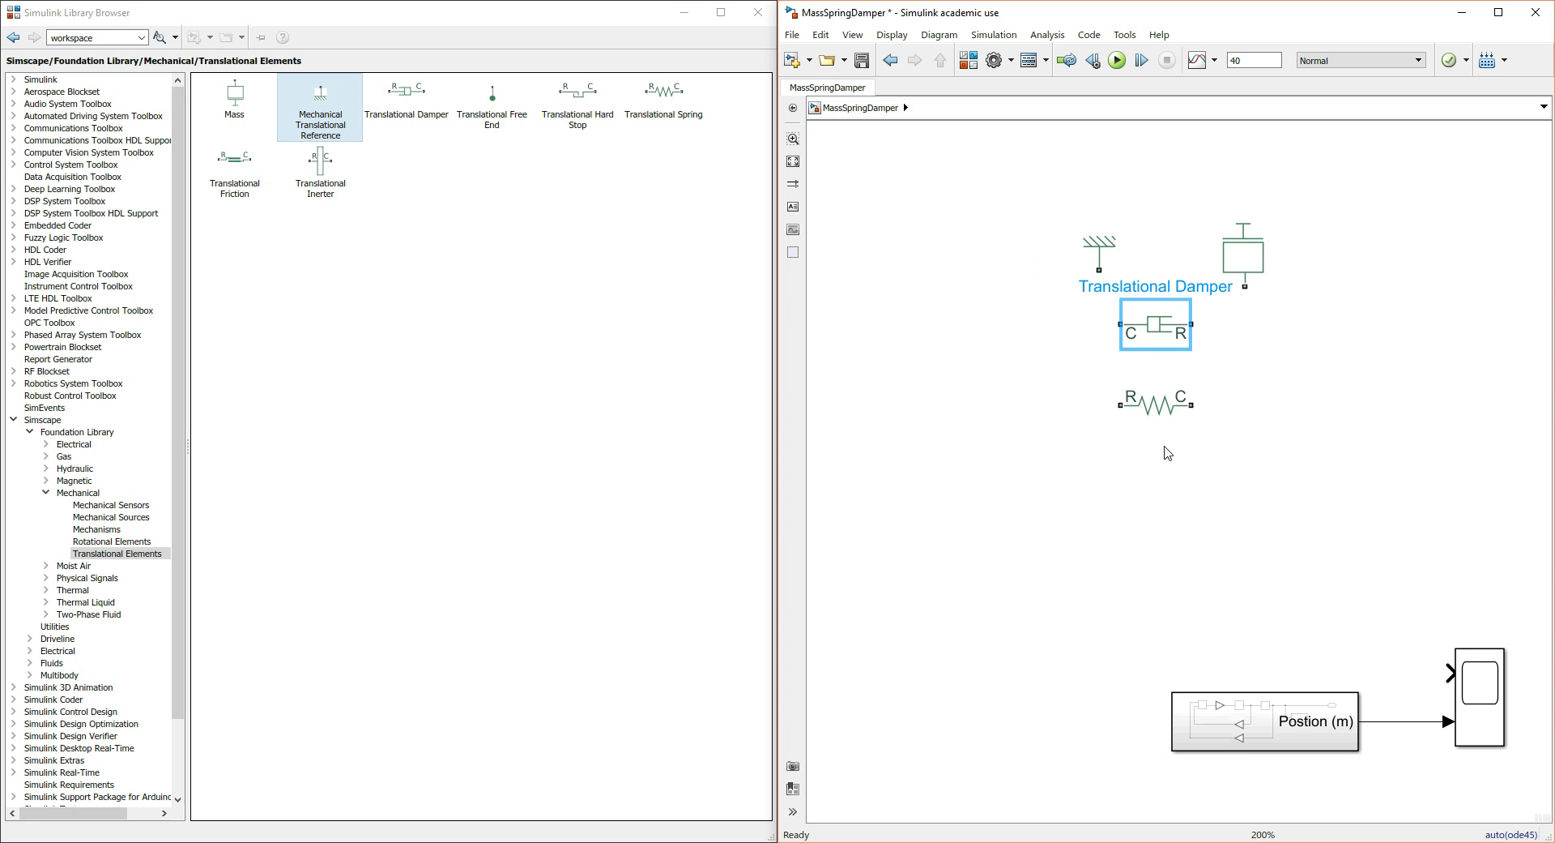
{"action": "key", "text": "ctrl+r"}
{"action": "left_click", "coordinate": [1175, 413]}
{"action": "key", "text": "ctrl+r"}
{"action": "key", "text": "ctrl+r"}
{"action": "key", "text": "ctrl+r"}
{"action": "left_click_drag", "start_coordinate": [1180, 404], "coordinate": [1078, 324]}
{"action": "left_click", "coordinate": [1107, 462]}
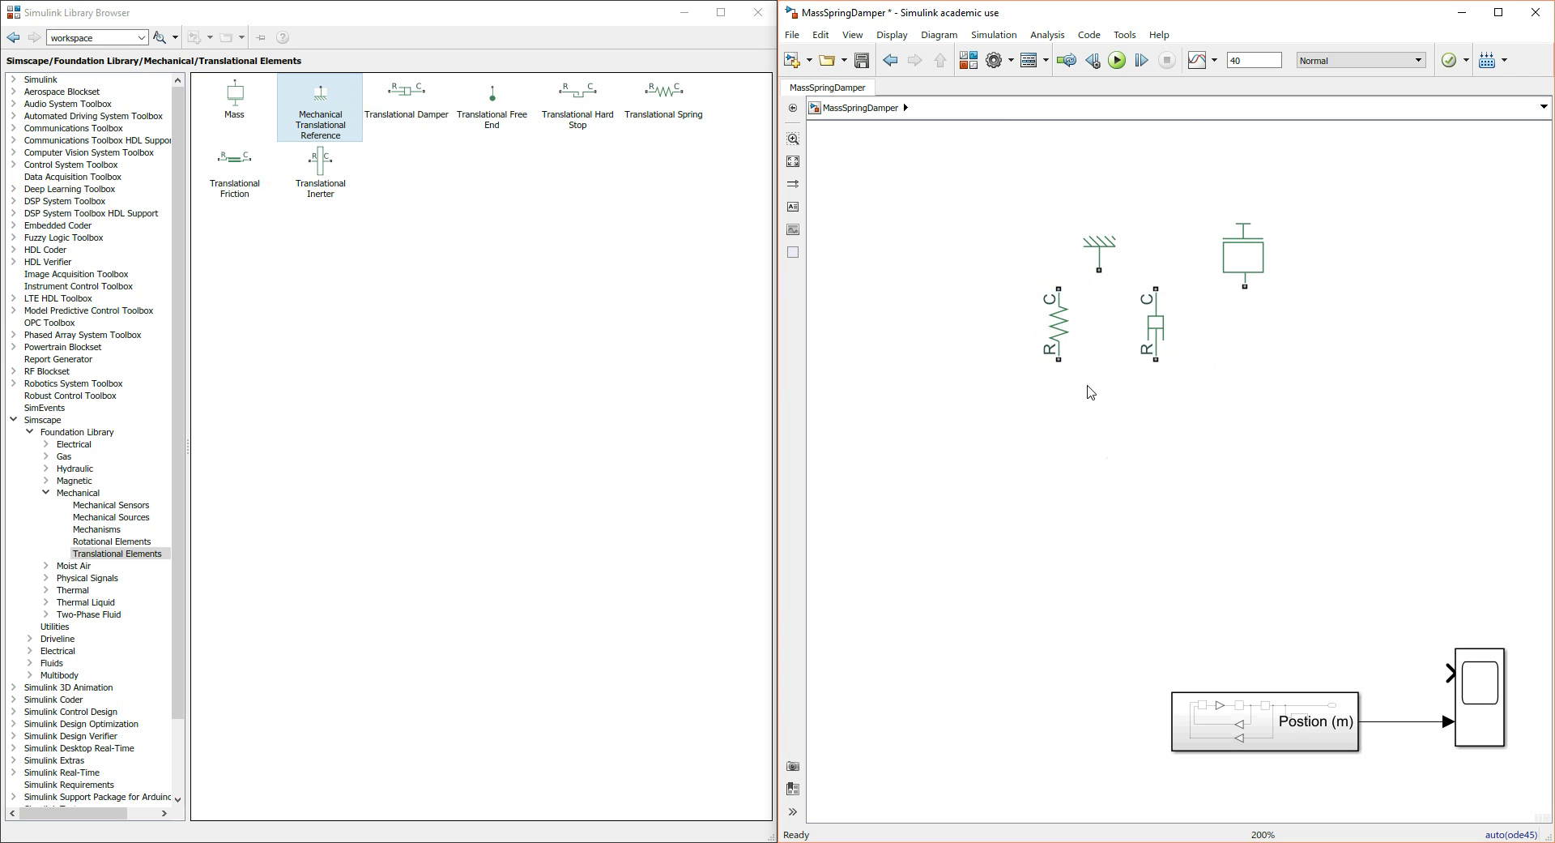
- Join the C ports of the spring and damper and connect the raised Mechanical Translational Reference to that line
{"action": "left_click_drag", "start_coordinate": [1059, 284], "coordinate": [1122, 225]}
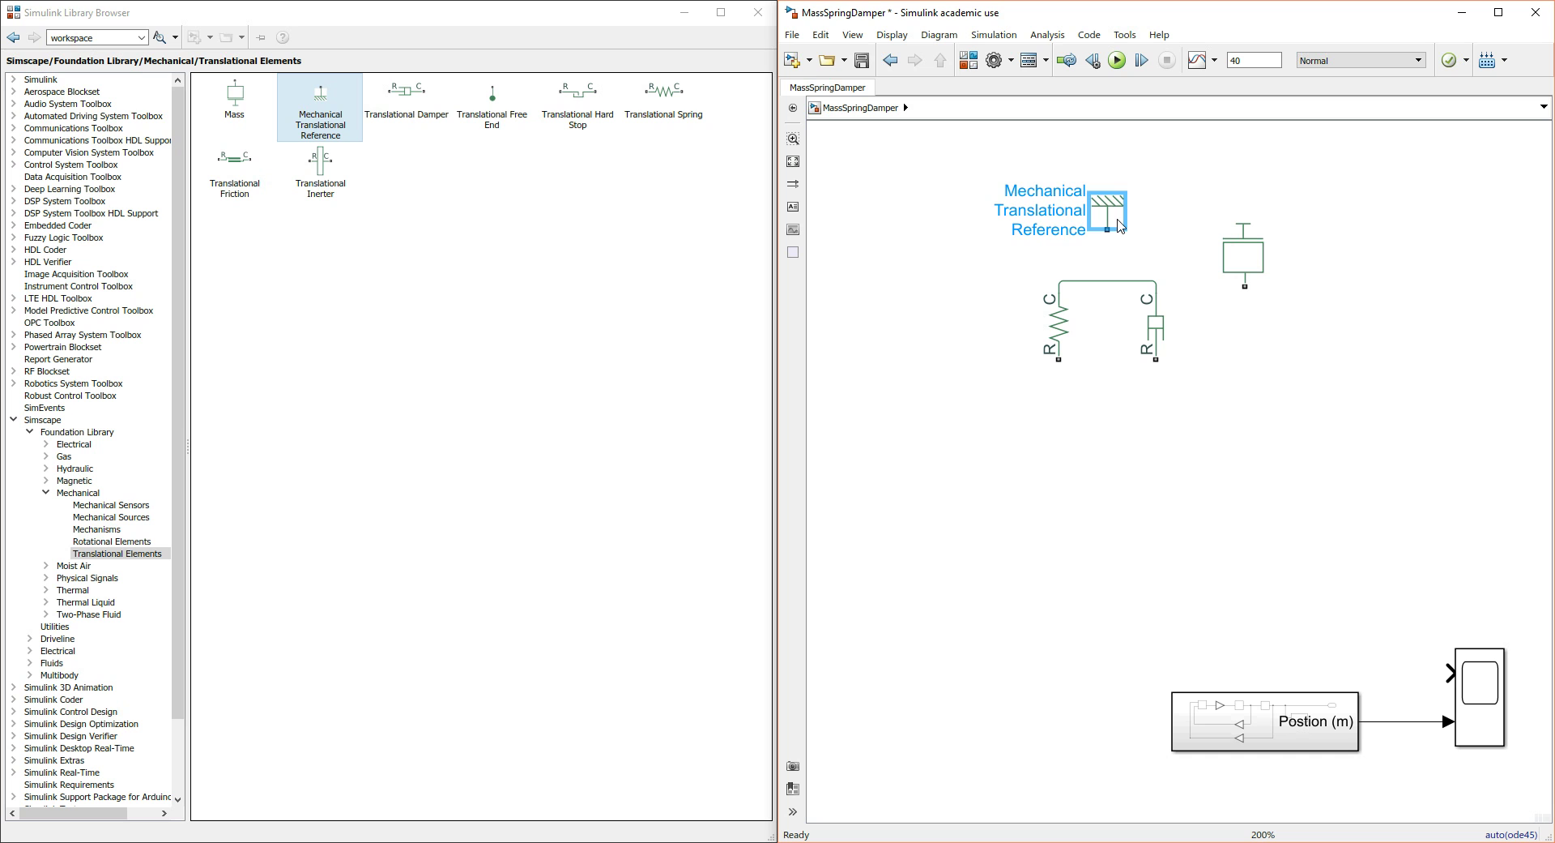
{"action": "left_click", "coordinate": [1102, 258]}
{"action": "left_click_drag", "start_coordinate": [1107, 233], "coordinate": [1108, 281]}
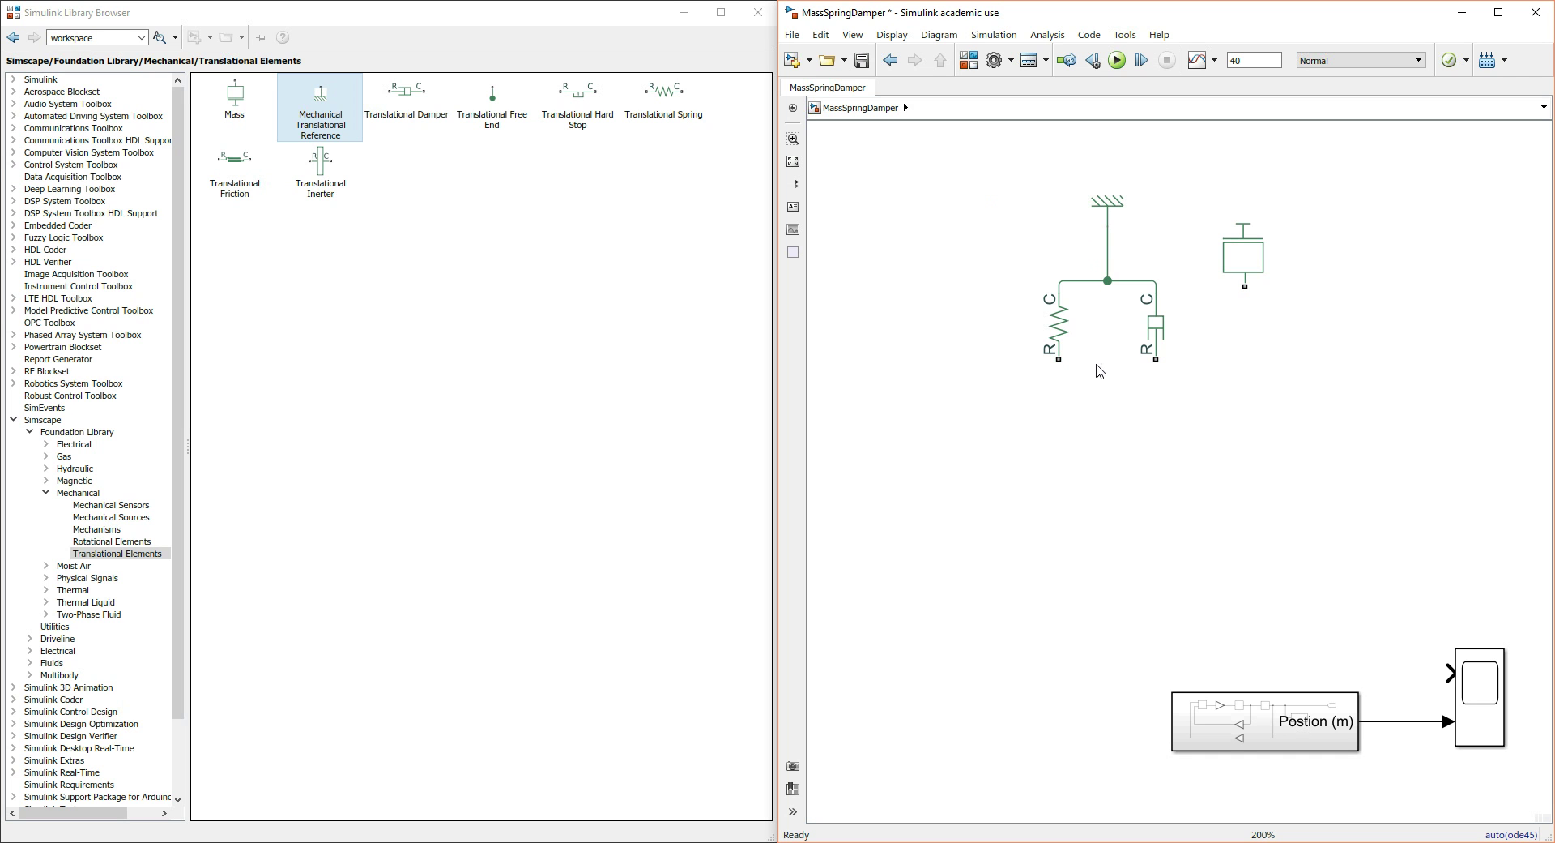
- Move the Mass block centrally below the spring and damper and rotate it so its port faces up
{"action": "left_click", "coordinate": [1269, 225]}
{"action": "left_click_drag", "start_coordinate": [1277, 281], "coordinate": [1140, 465]}
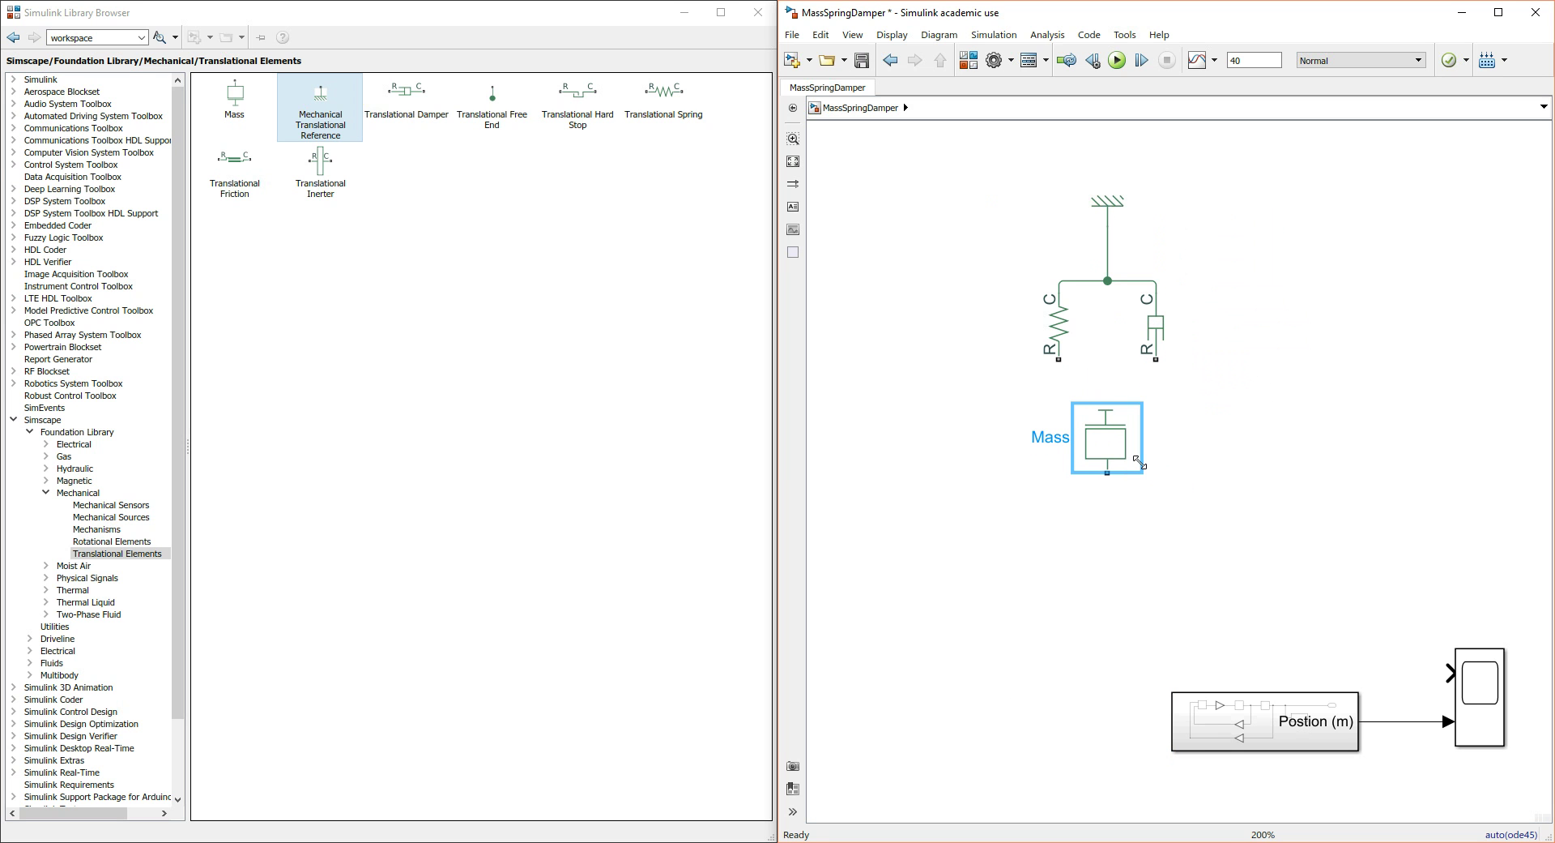
{"action": "key", "text": "ctrl+r"}
{"action": "key", "text": "ctrl+r"}
{"action": "key", "text": "ctrl+r"}
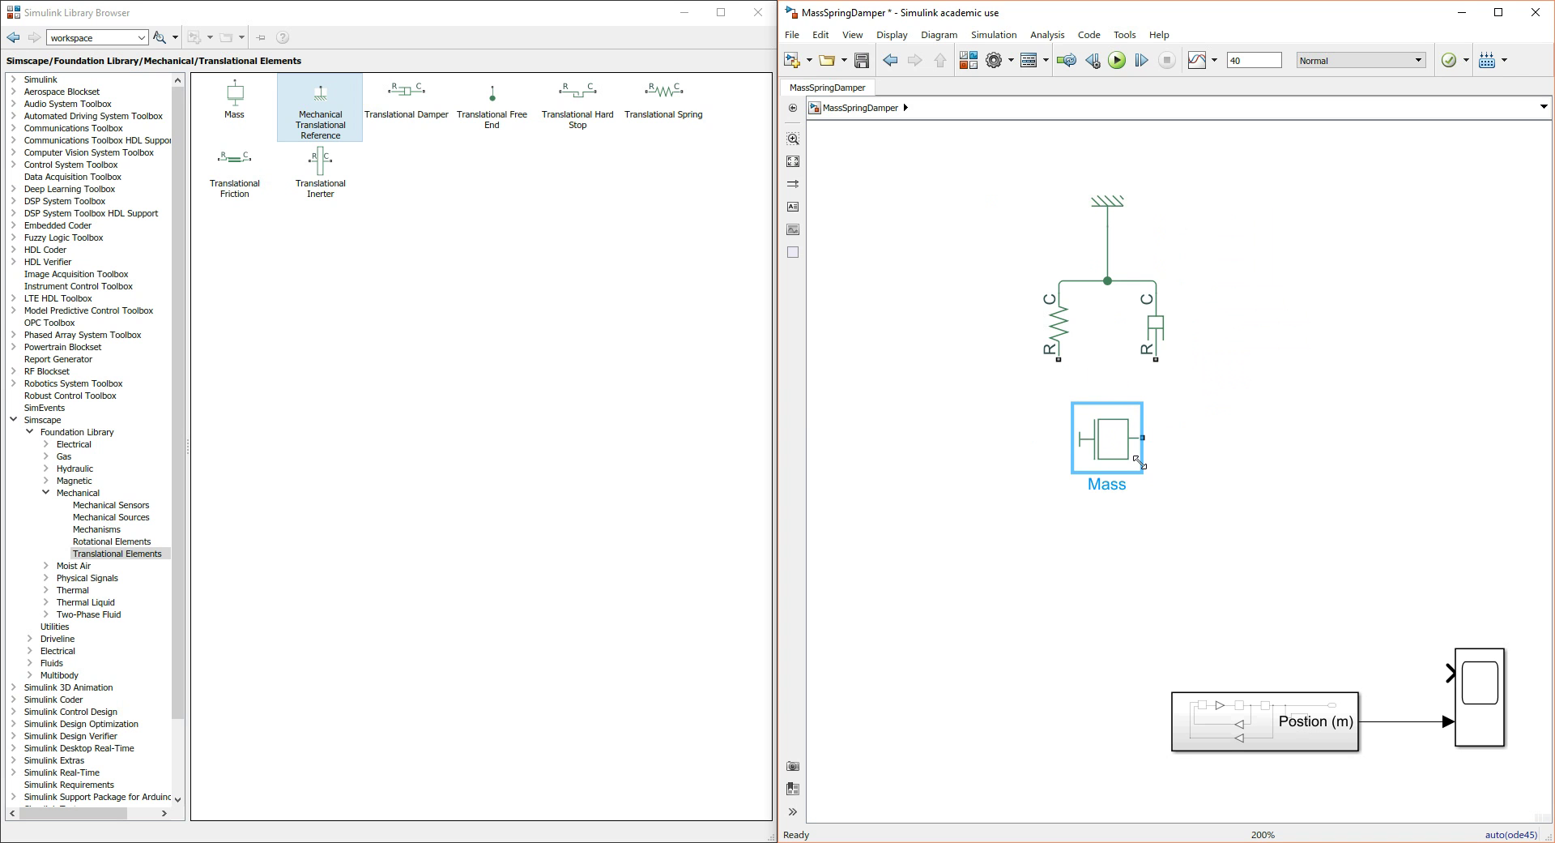
{"action": "key", "text": "ctrl+r"}
{"action": "key", "text": "ctrl+r"}
{"action": "key", "text": "ctrl+r"}
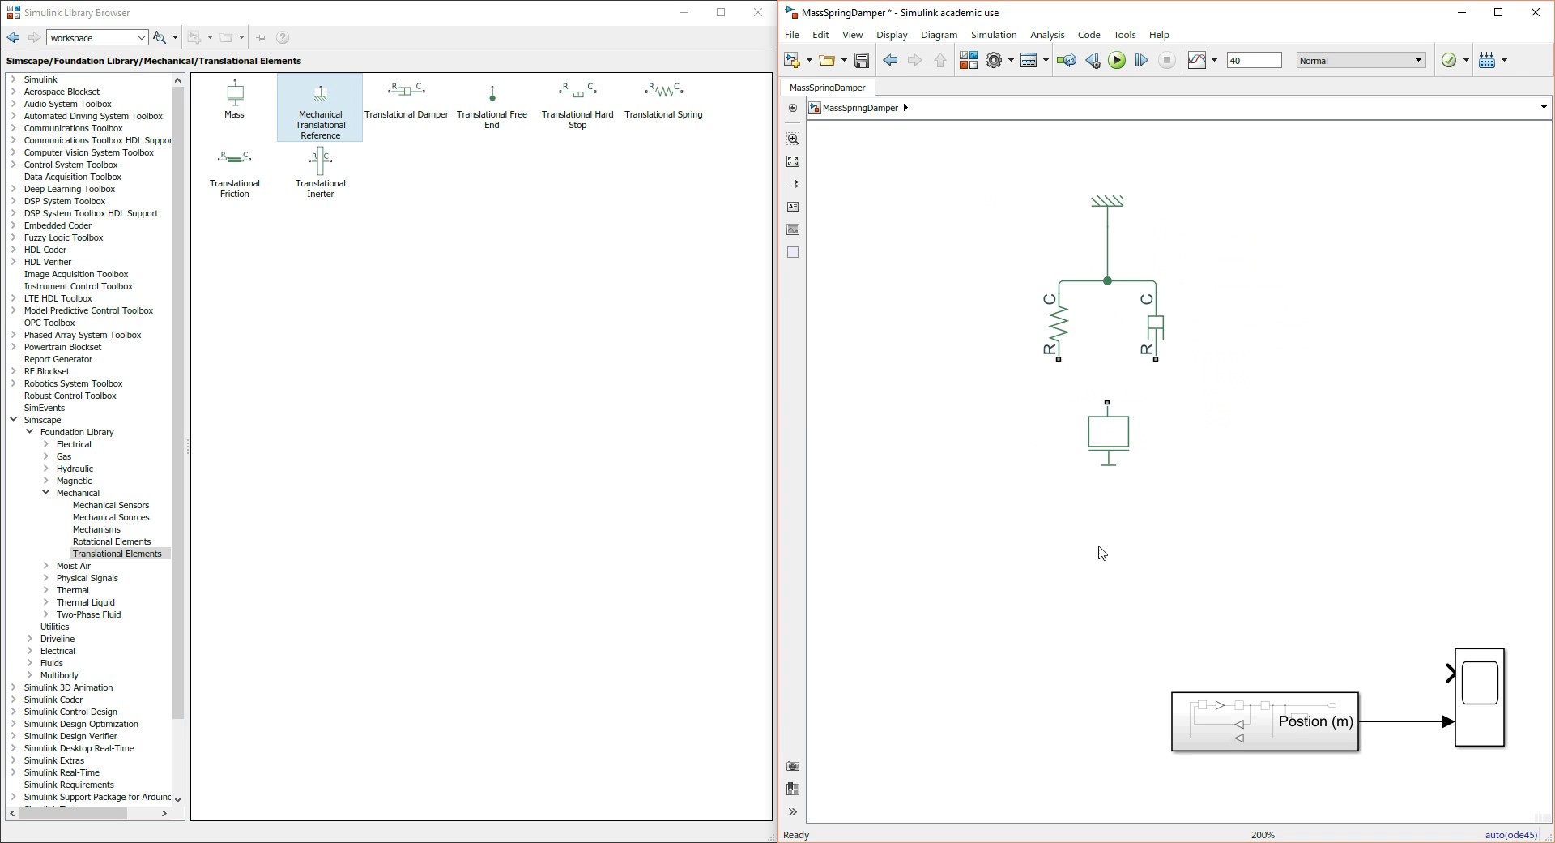
- Raise the Mass slightly and connect its port to the R ports of the Translational Spring and Translational Damper
{"action": "left_click_drag", "start_coordinate": [1095, 439], "coordinate": [1095, 423]}
{"action": "left_click_drag", "start_coordinate": [1054, 356], "coordinate": [1109, 384]}
{"action": "left_click", "coordinate": [1287, 491]}
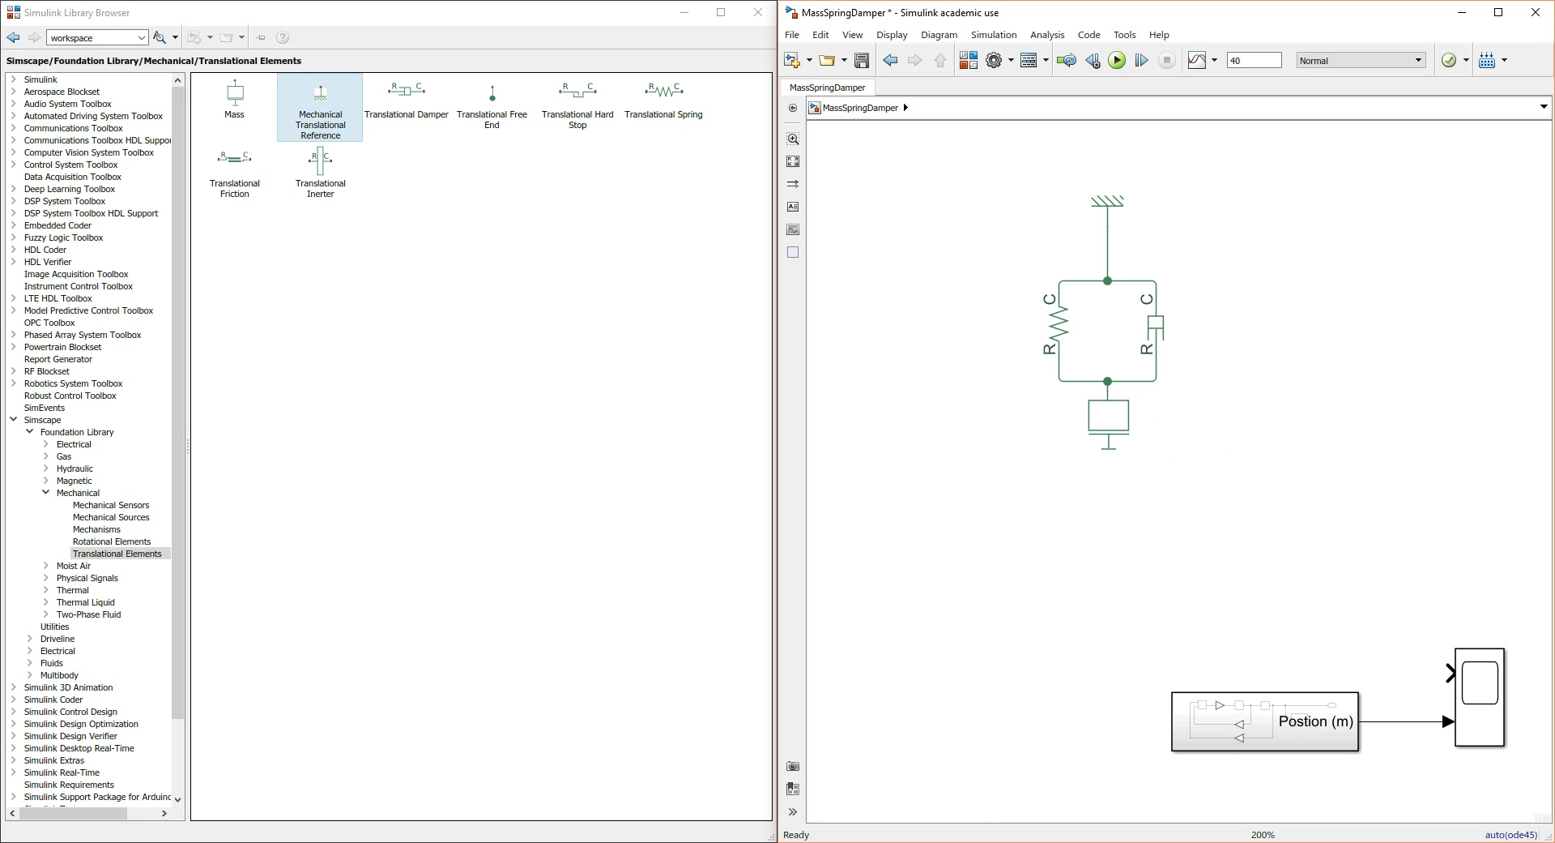
- Switch to the Word document, place it side by side with the Simulink model and compare its spring-mass-damper diagram with the blocks
{"action": "key", "text": "alt+Tab"}
{"action": "left_click_drag", "start_coordinate": [661, 4], "coordinate": [1, 318]}
{"action": "scroll", "coordinate": [469, 364], "scroll_direction": "up", "scroll_amount": 3}
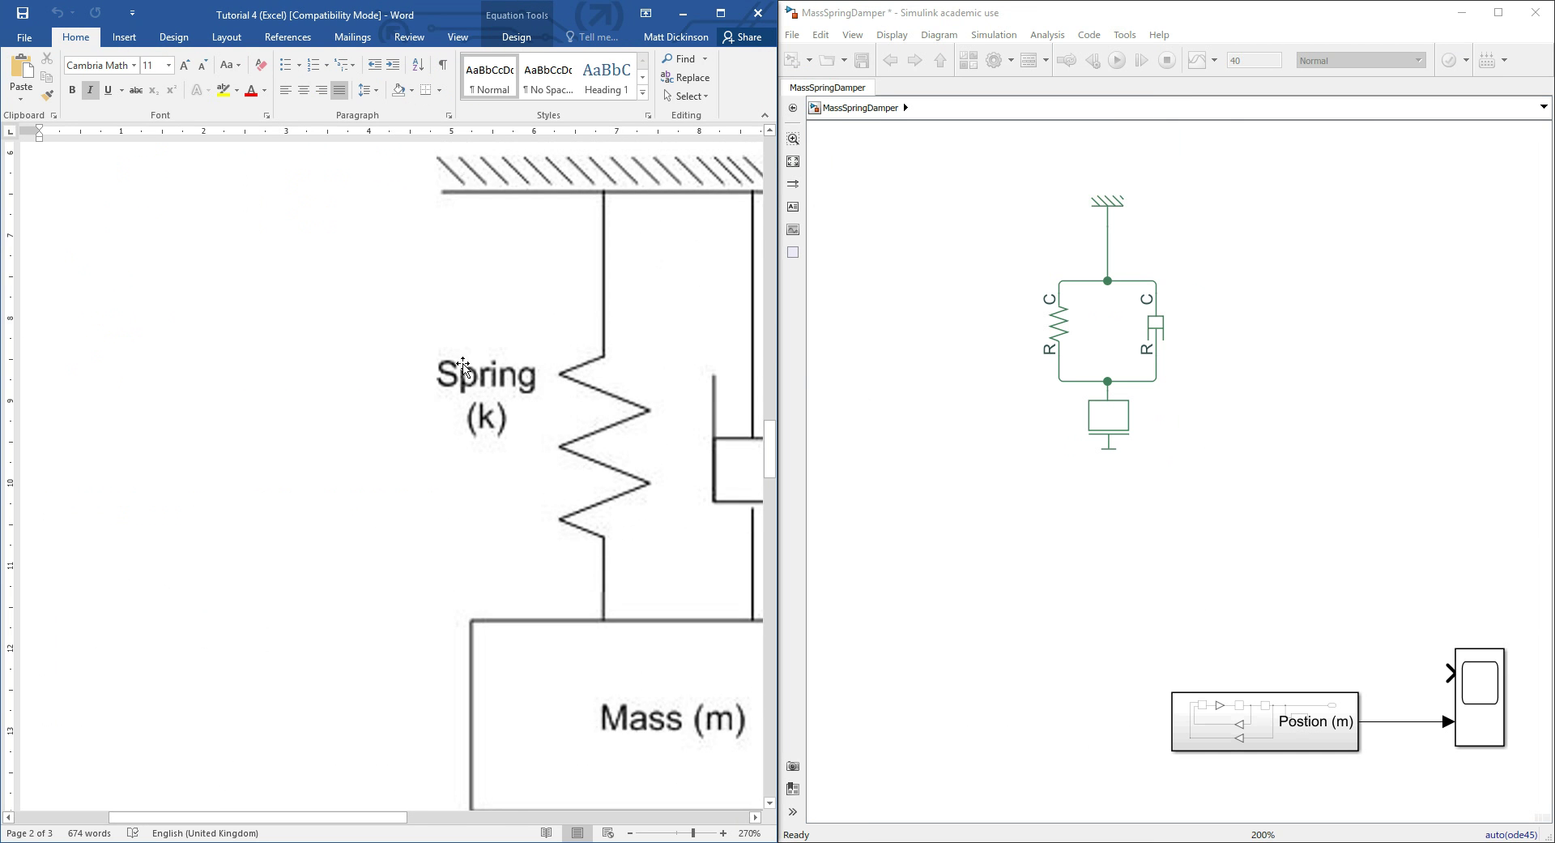
{"action": "scroll", "coordinate": [472, 379], "scroll_direction": "down", "scroll_amount": 5}
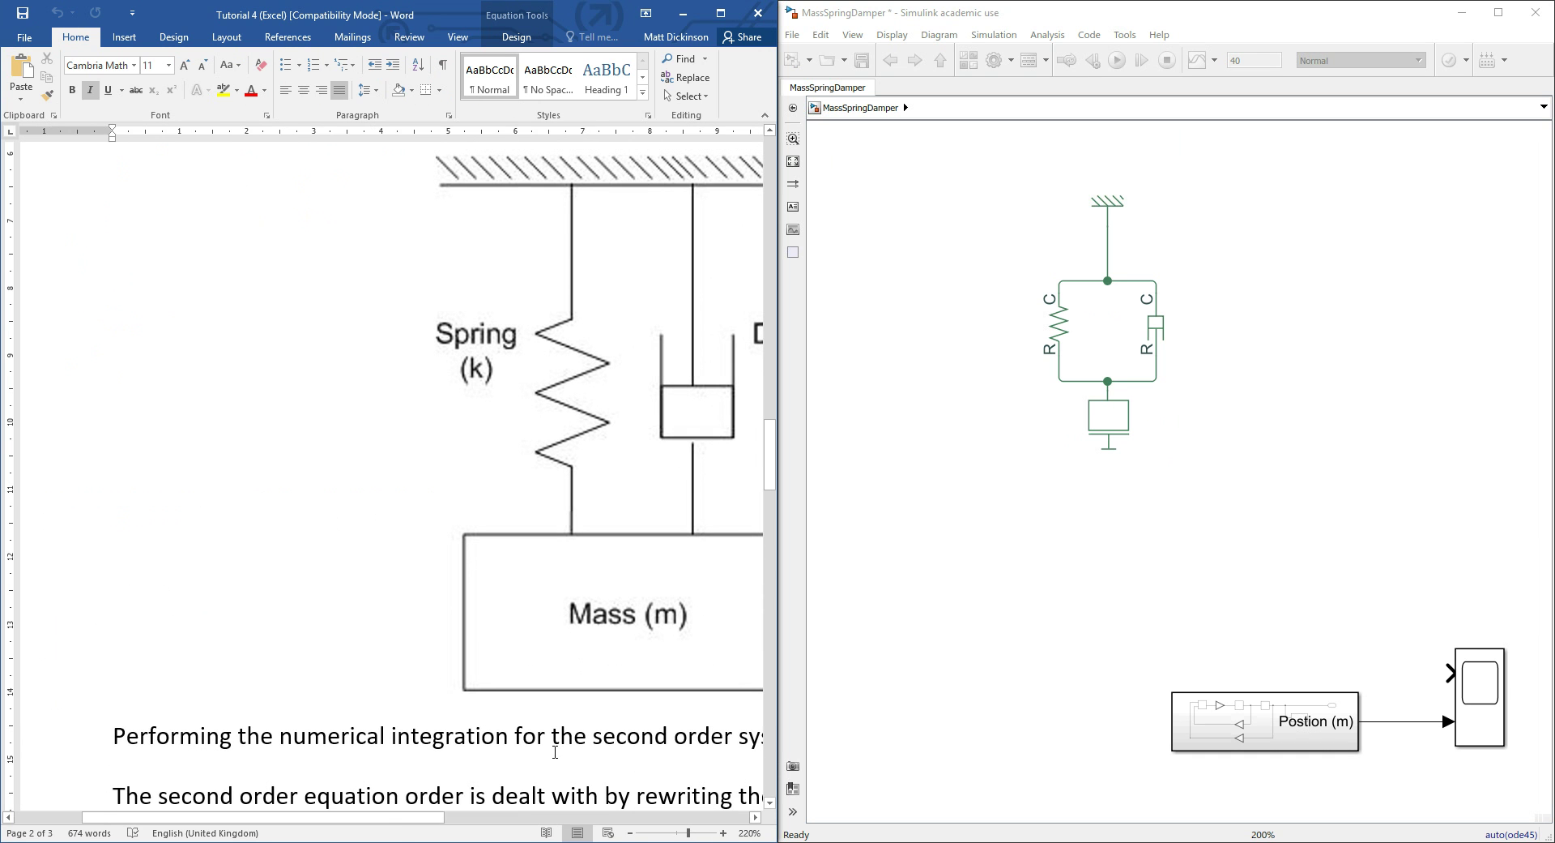
- Examine the complete spring-mass-damper diagram in the Word document, and return to the Simulink model in a maximised window
{"action": "left_click_drag", "start_coordinate": [370, 817], "coordinate": [494, 818]}
{"action": "scroll", "coordinate": [518, 545], "scroll_direction": "up", "scroll_amount": 1}
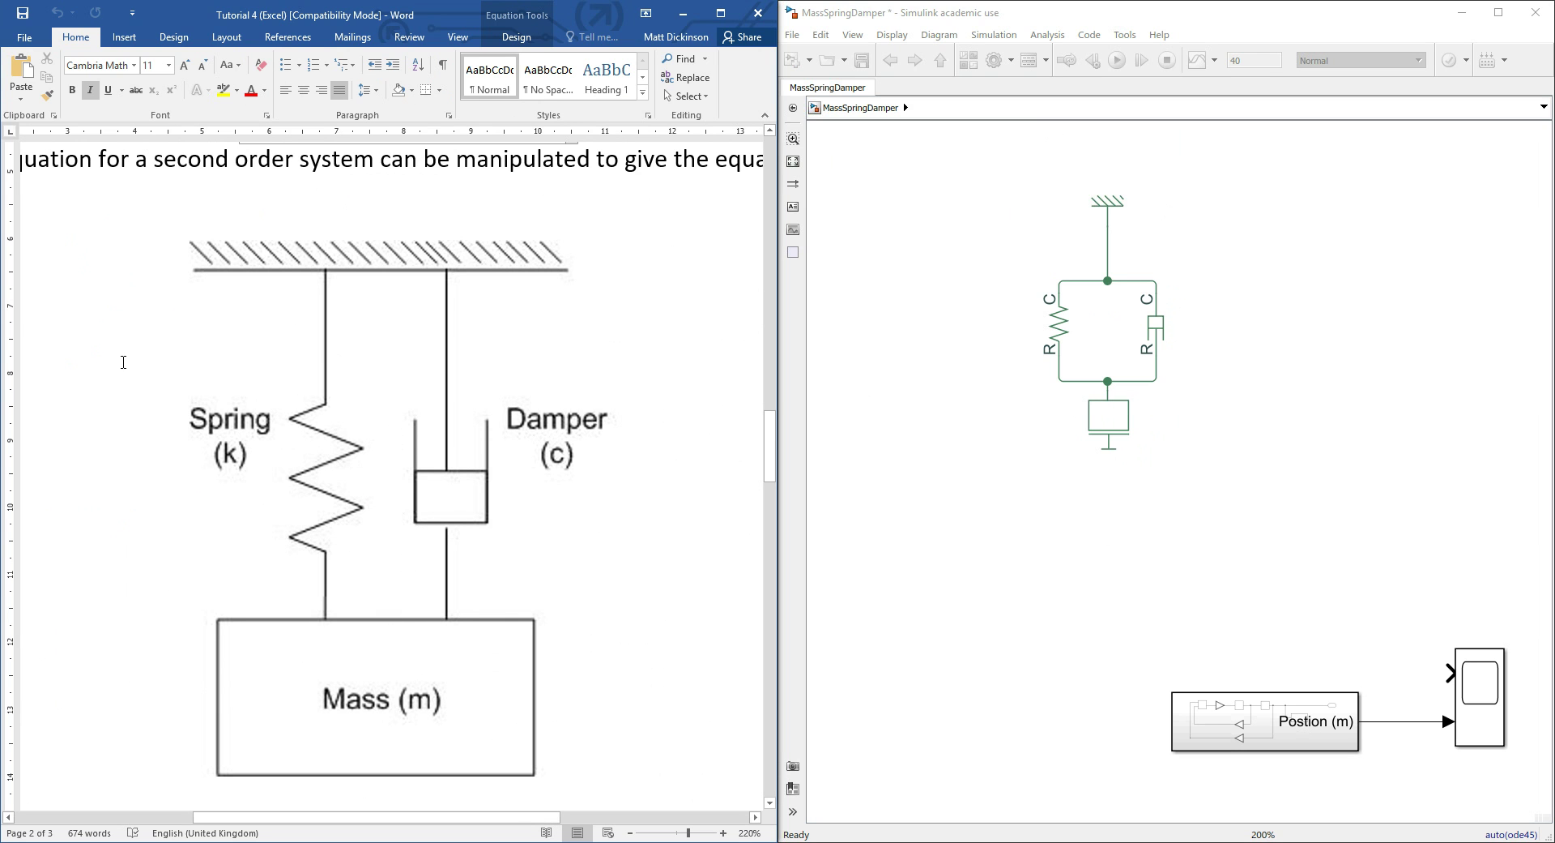
{"action": "left_click", "coordinate": [411, 366]}
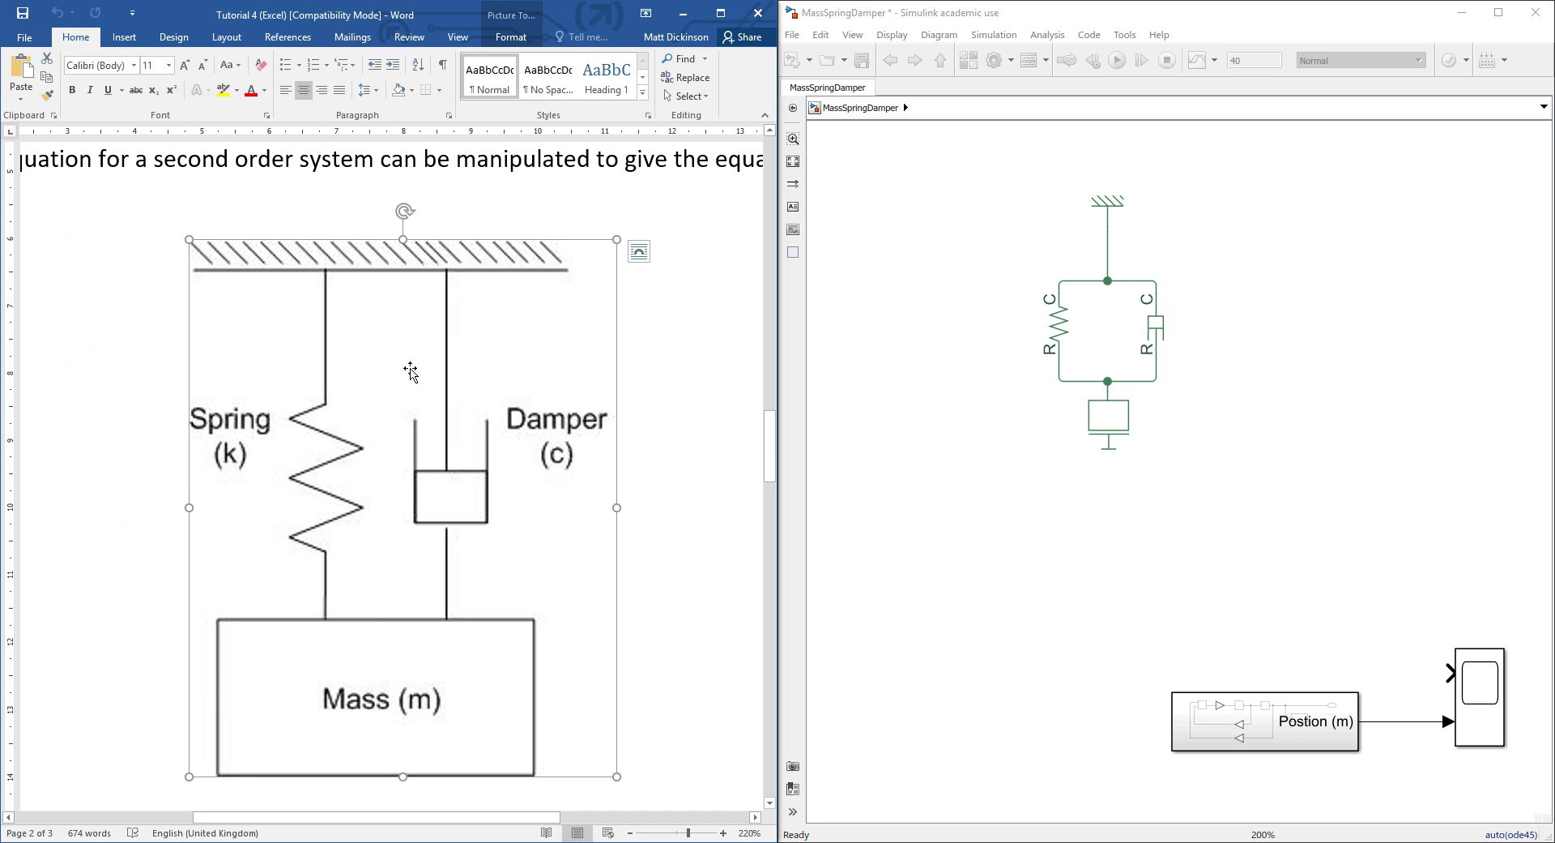
{"action": "left_click", "coordinate": [704, 544]}
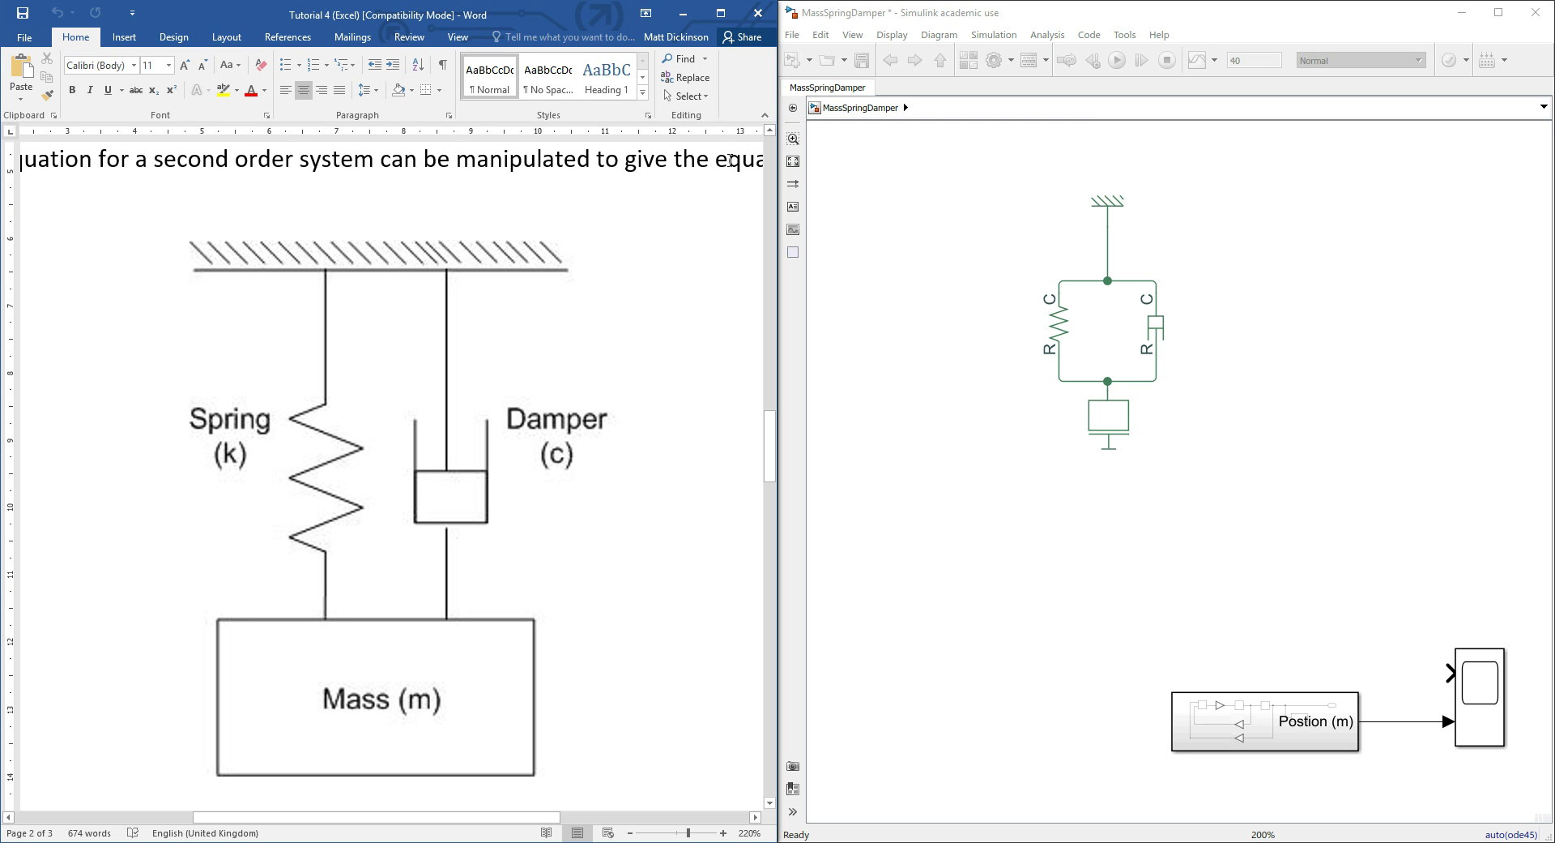
{"action": "left_click", "coordinate": [683, 14]}
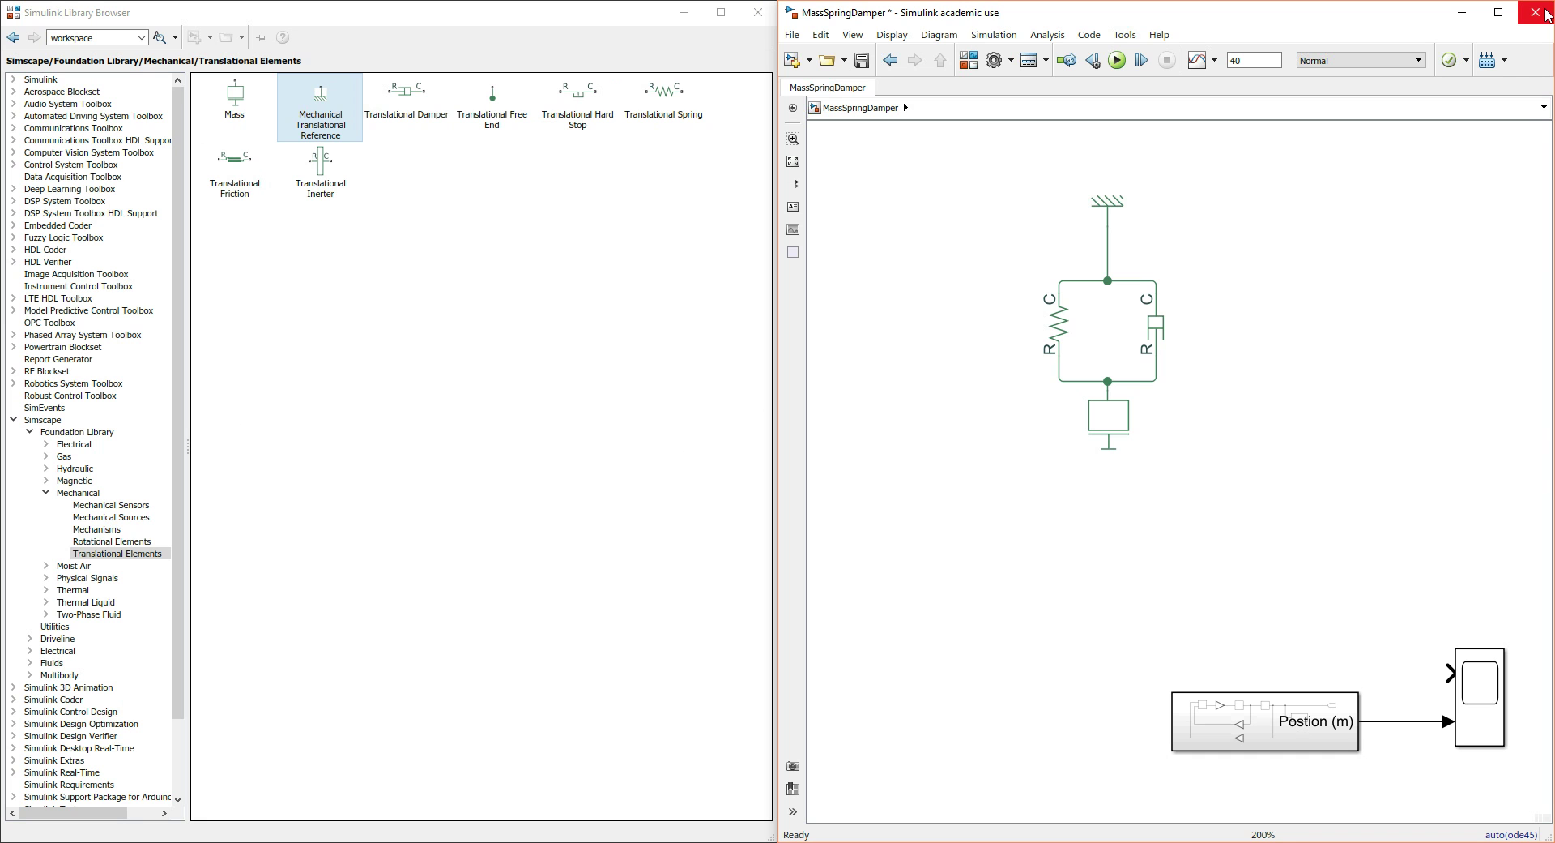
{"action": "left_click", "coordinate": [1499, 12]}
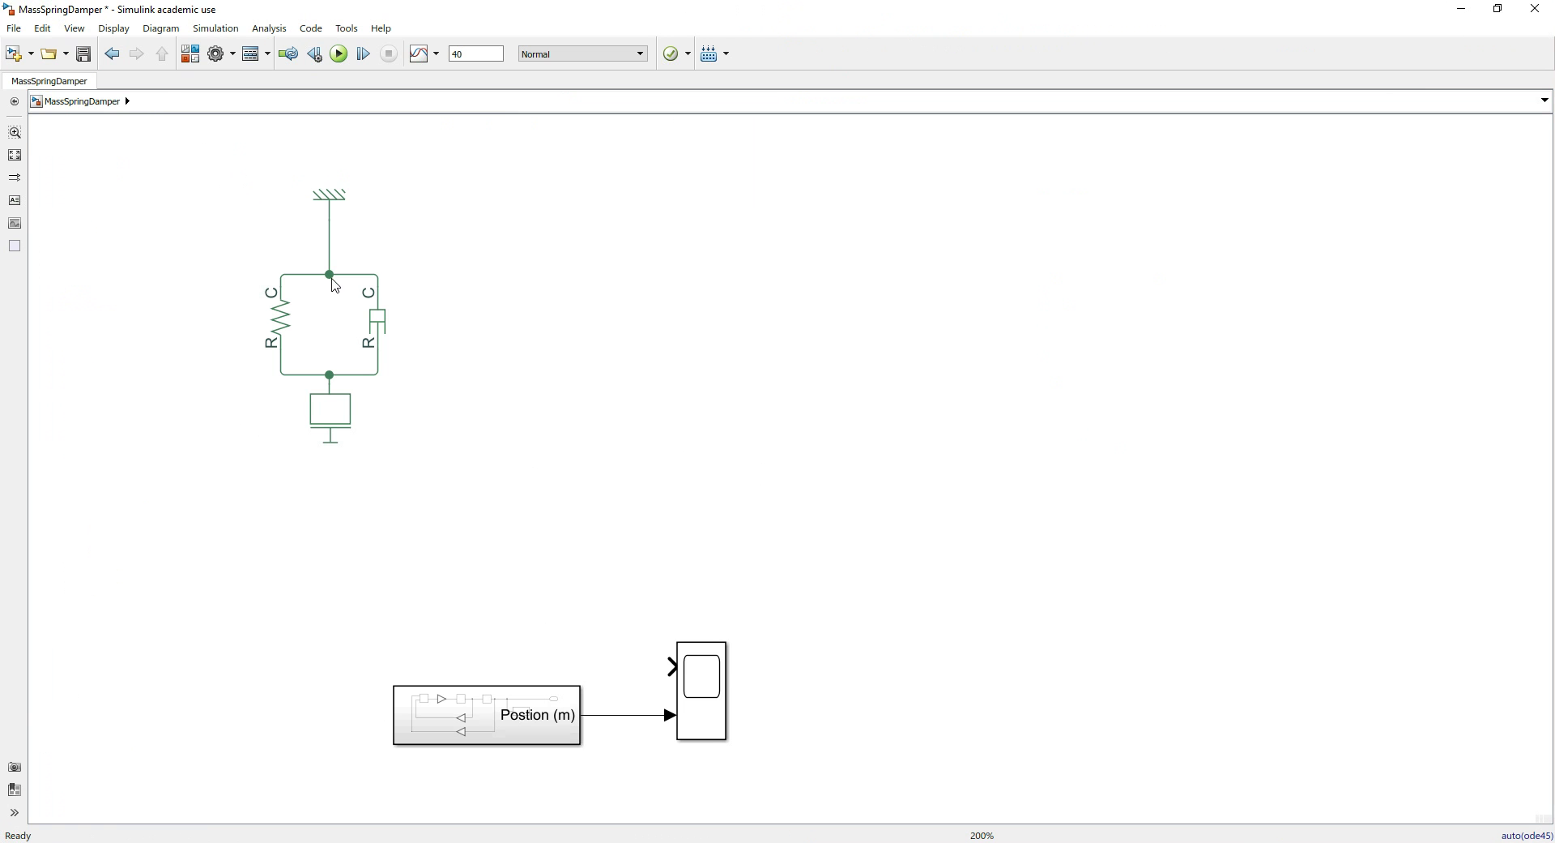
- Move the whole Simscape assembly of reference, spring, damper and mass down, closer to the Simulink subsystem and scope
{"action": "key", "text": "space"}
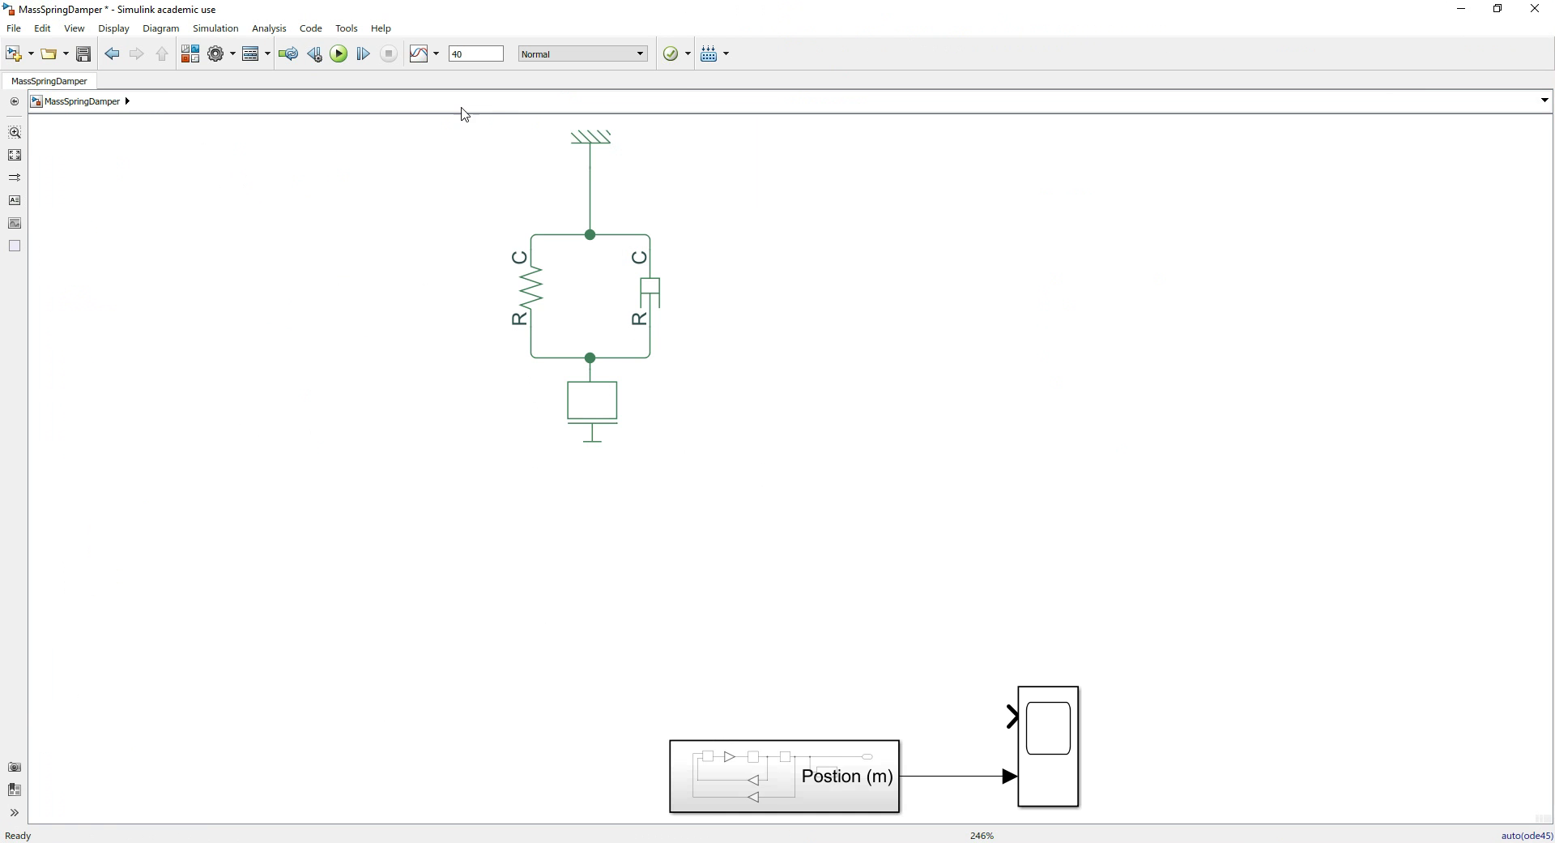
{"action": "left_click_drag", "start_coordinate": [476, 129], "coordinate": [762, 486]}
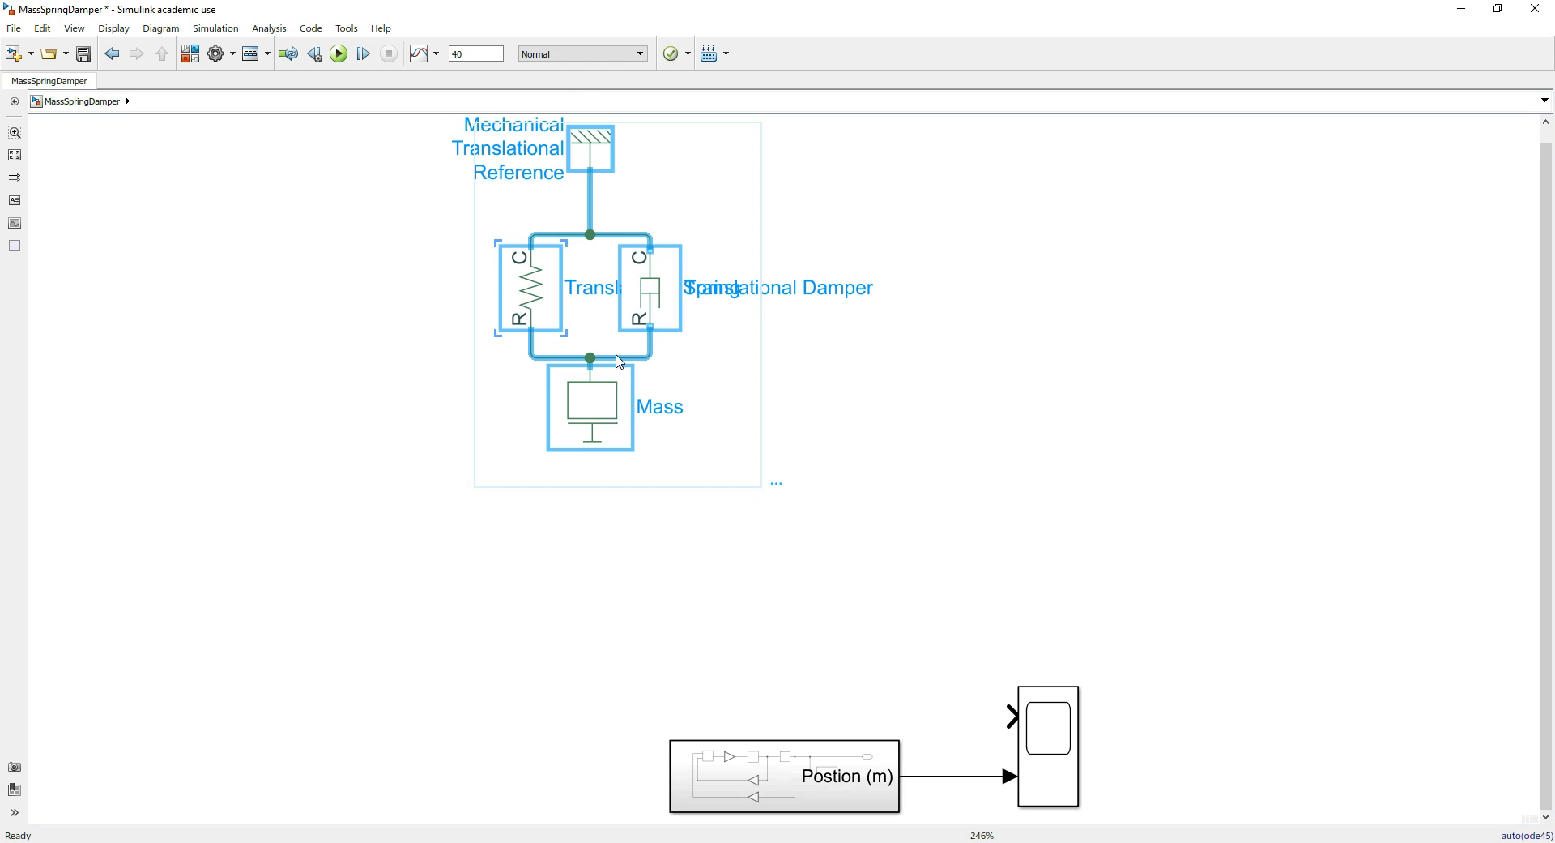
{"action": "left_click", "coordinate": [597, 429]}
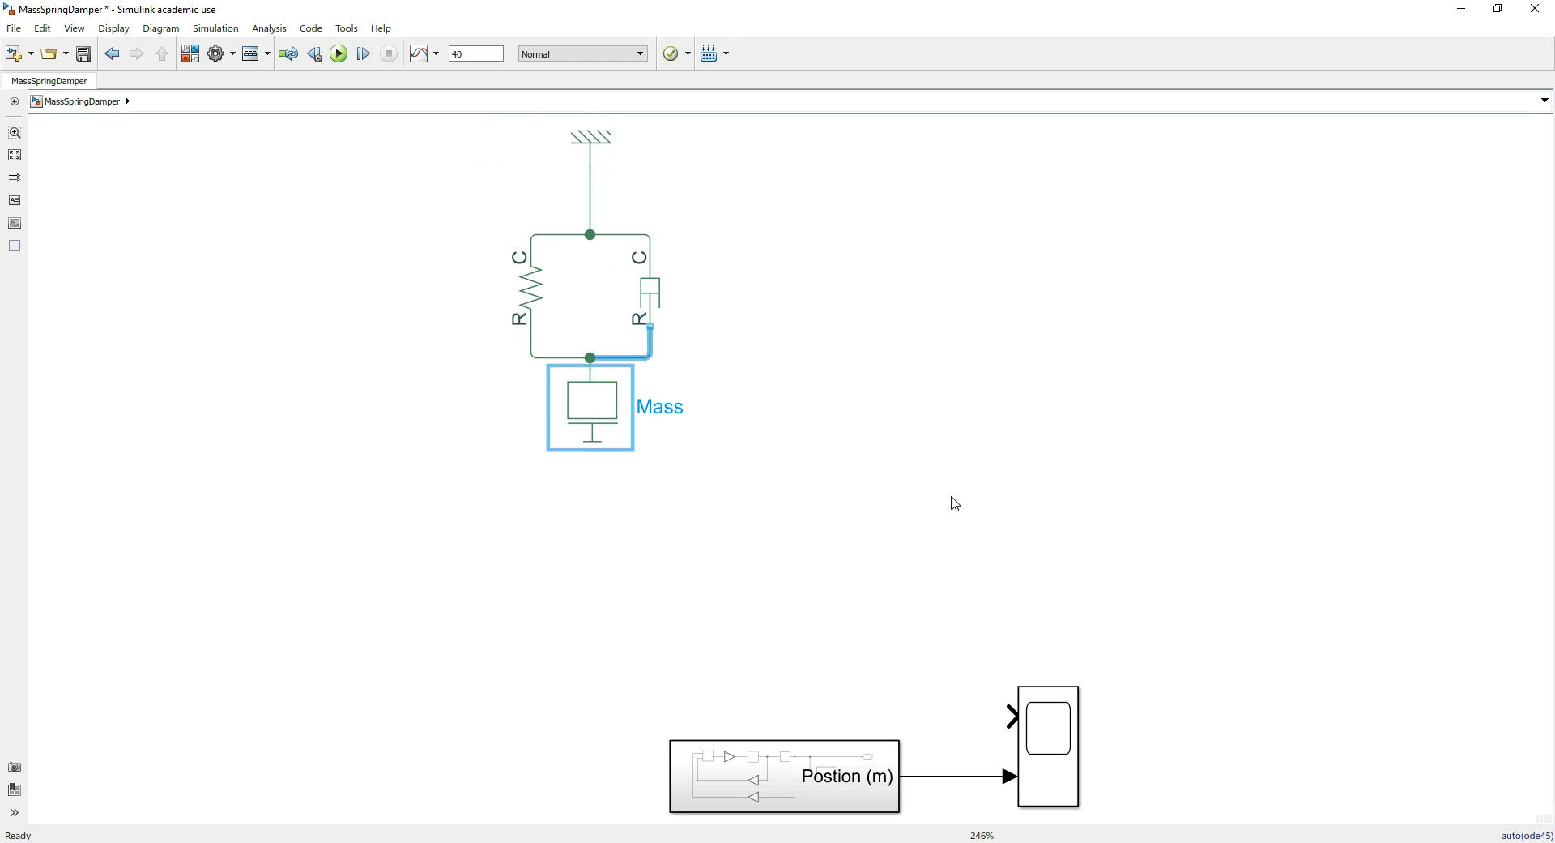
{"action": "left_click_drag", "start_coordinate": [805, 591], "coordinate": [459, 114]}
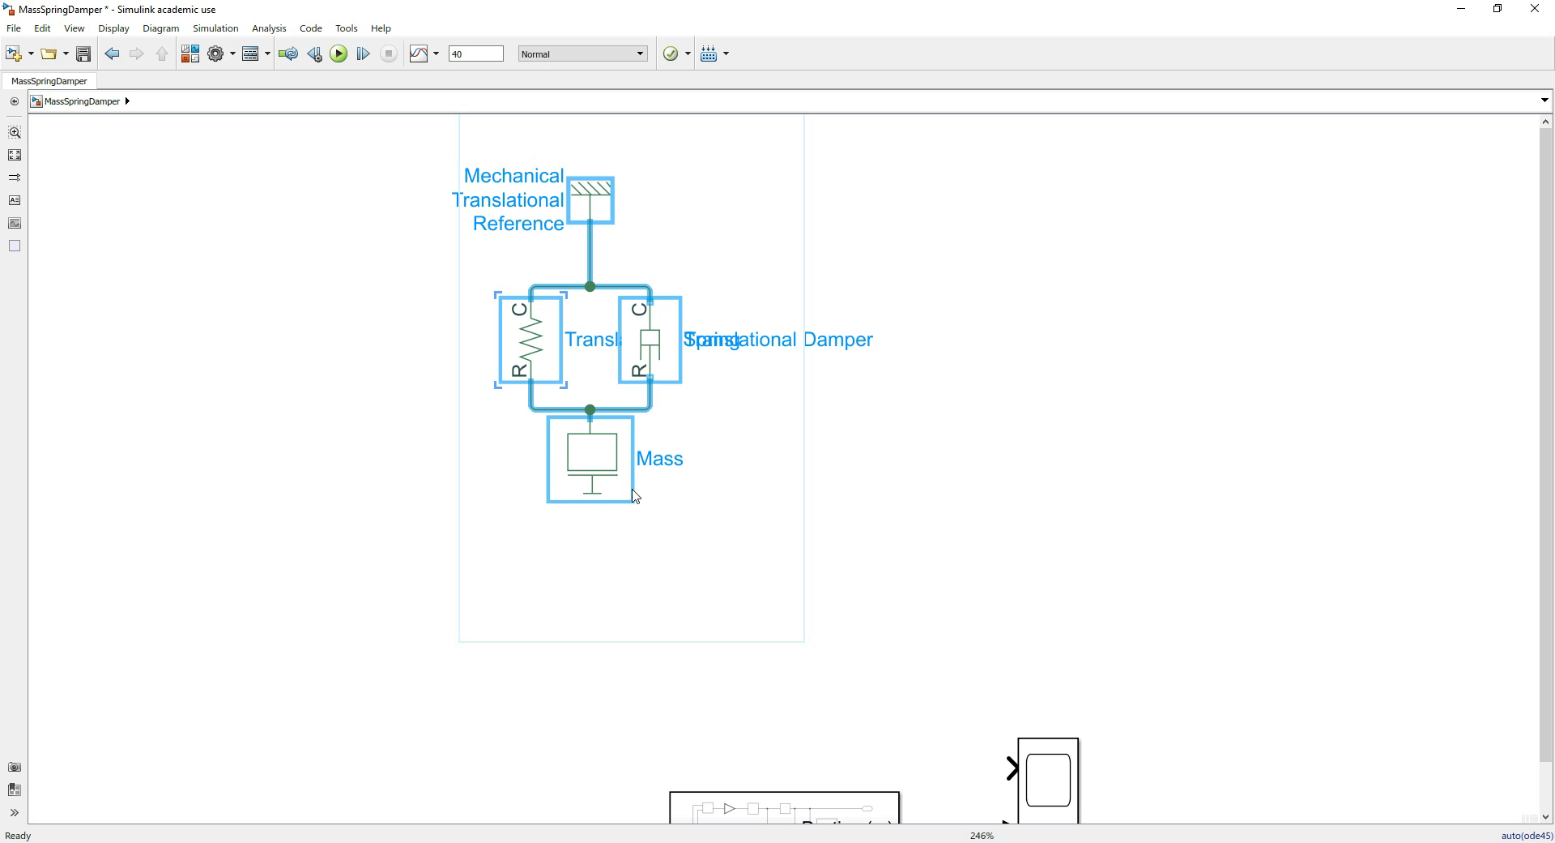
{"action": "left_click_drag", "start_coordinate": [618, 506], "coordinate": [672, 607]}
{"action": "left_click_drag", "start_coordinate": [901, 579], "coordinate": [373, 139]}
{"action": "left_click_drag", "start_coordinate": [621, 200], "coordinate": [574, 324]}
{"action": "left_click", "coordinate": [728, 650]}
{"action": "scroll", "coordinate": [729, 650], "scroll_direction": "down", "scroll_amount": 3}
{"action": "scroll", "coordinate": [696, 648], "scroll_direction": "up", "scroll_amount": 5}
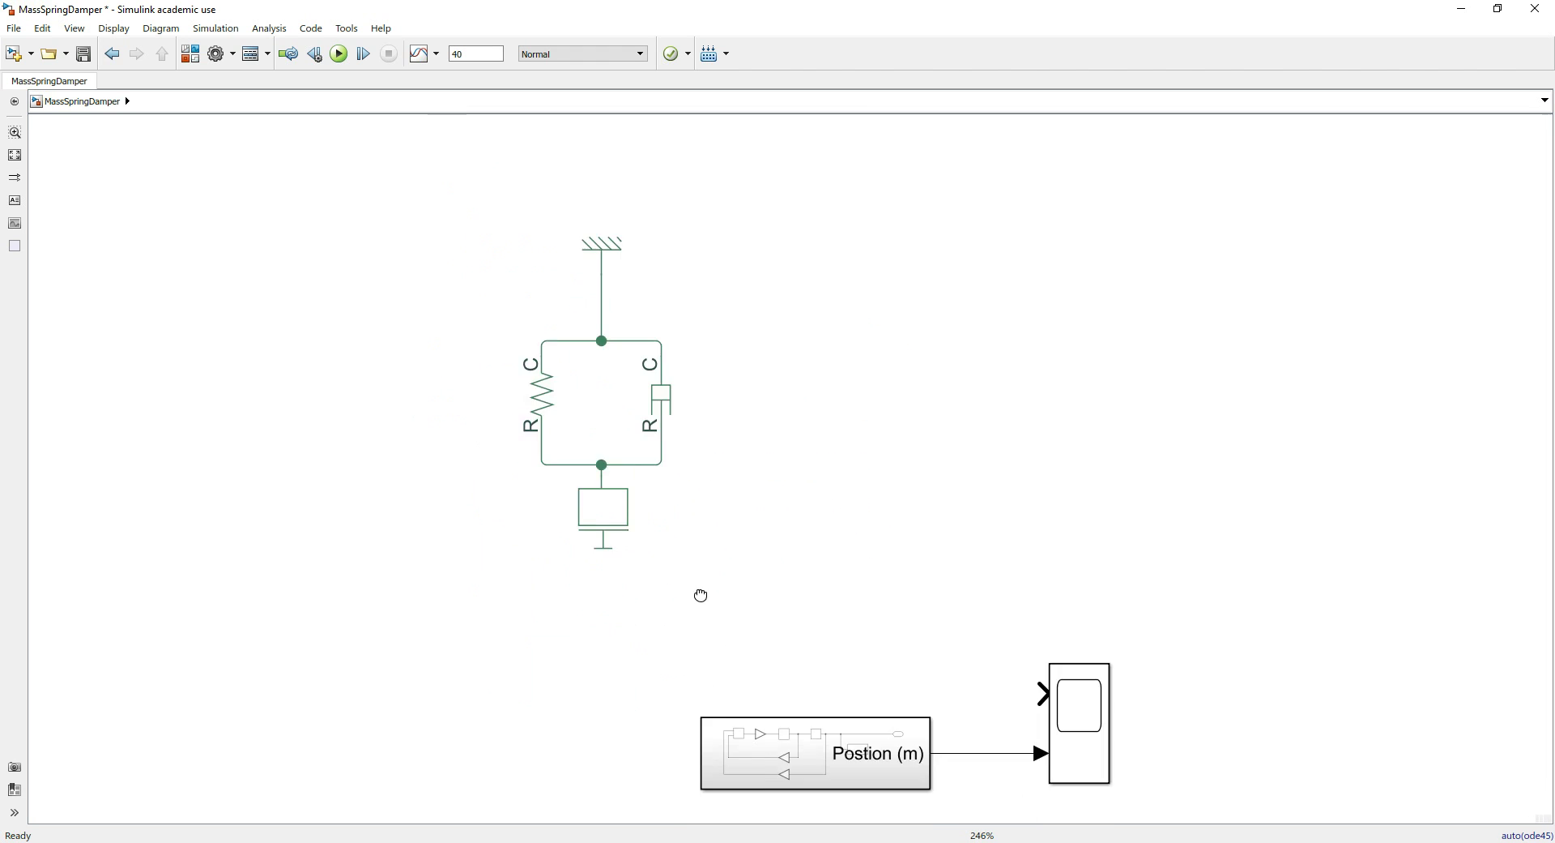
- Lower the Mass block to lengthen the line connecting it to the spring and damper
{"action": "left_click", "coordinate": [660, 381]}
{"action": "left_click_drag", "start_coordinate": [660, 380], "coordinate": [661, 465]}
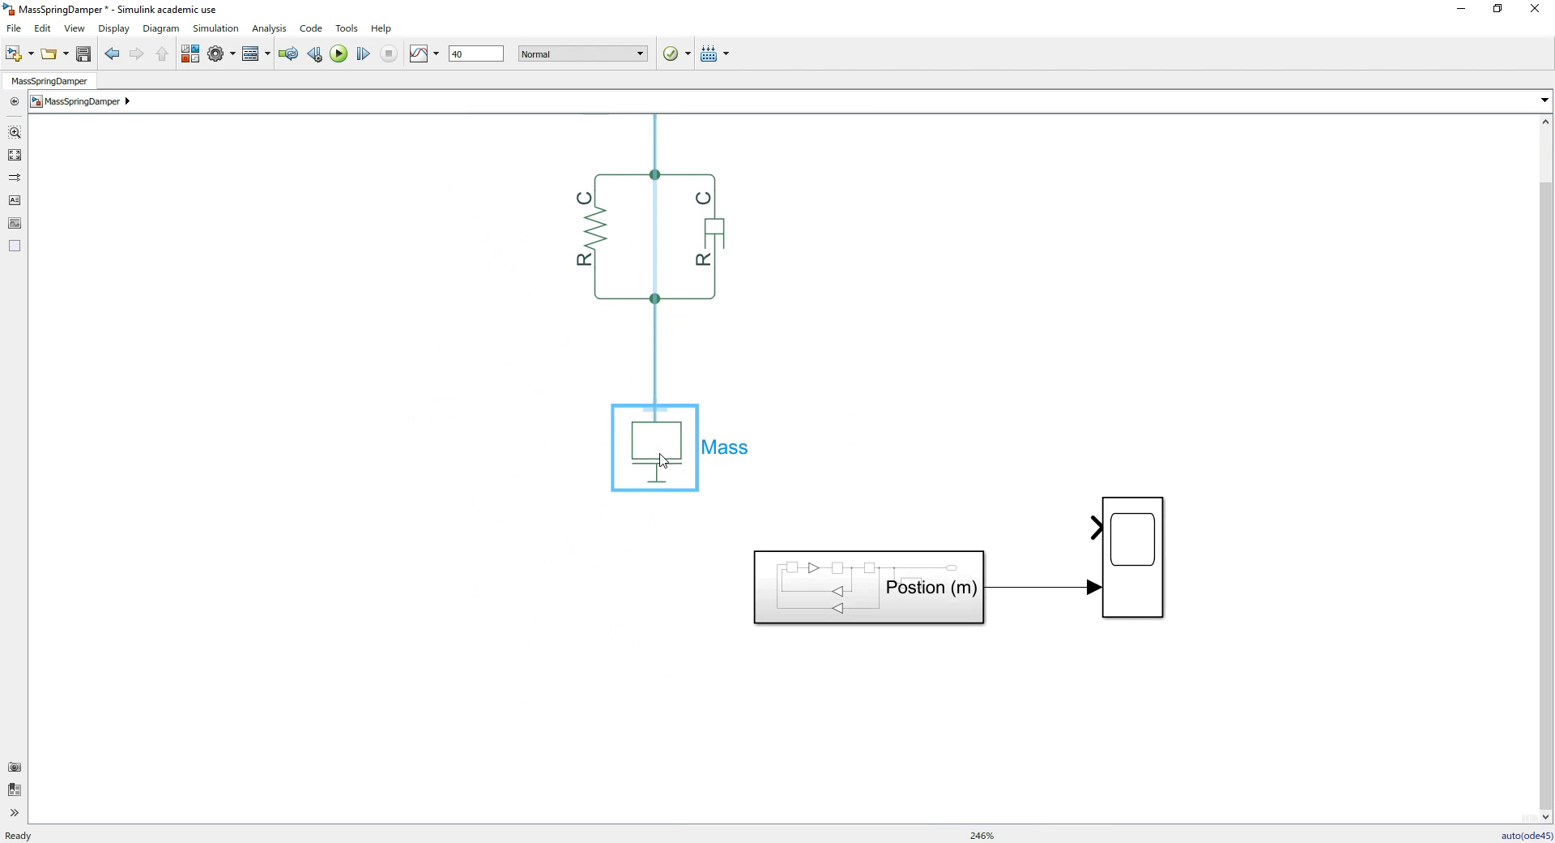
{"action": "left_click", "coordinate": [825, 386]}
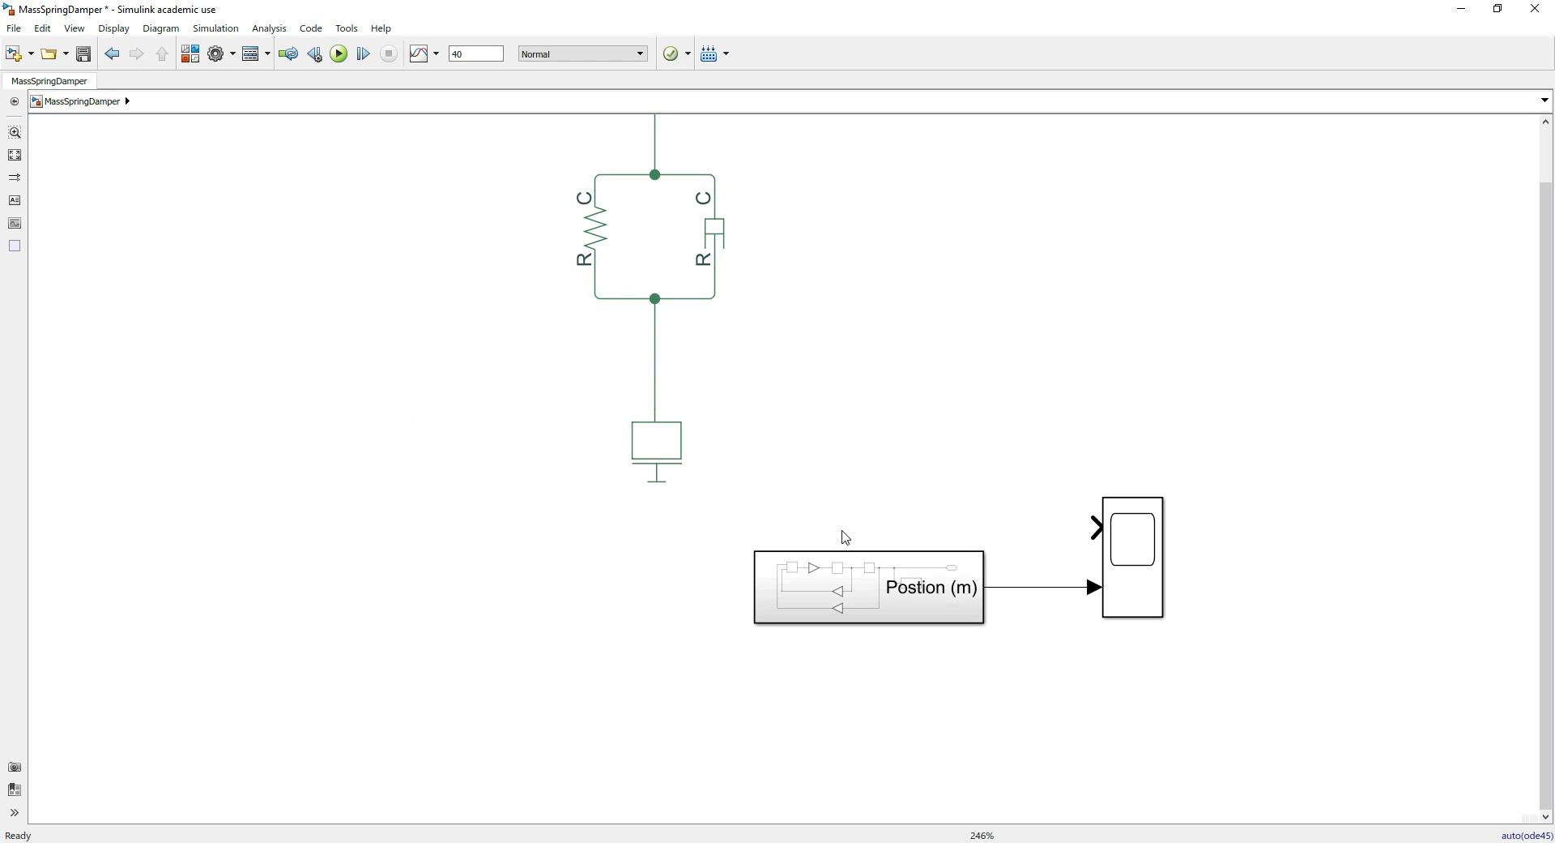
- Review the gain variables for mass, damping and spring rate inside the Simulink subsystem and return to the top-level model
{"action": "double_click", "coordinate": [854, 577]}
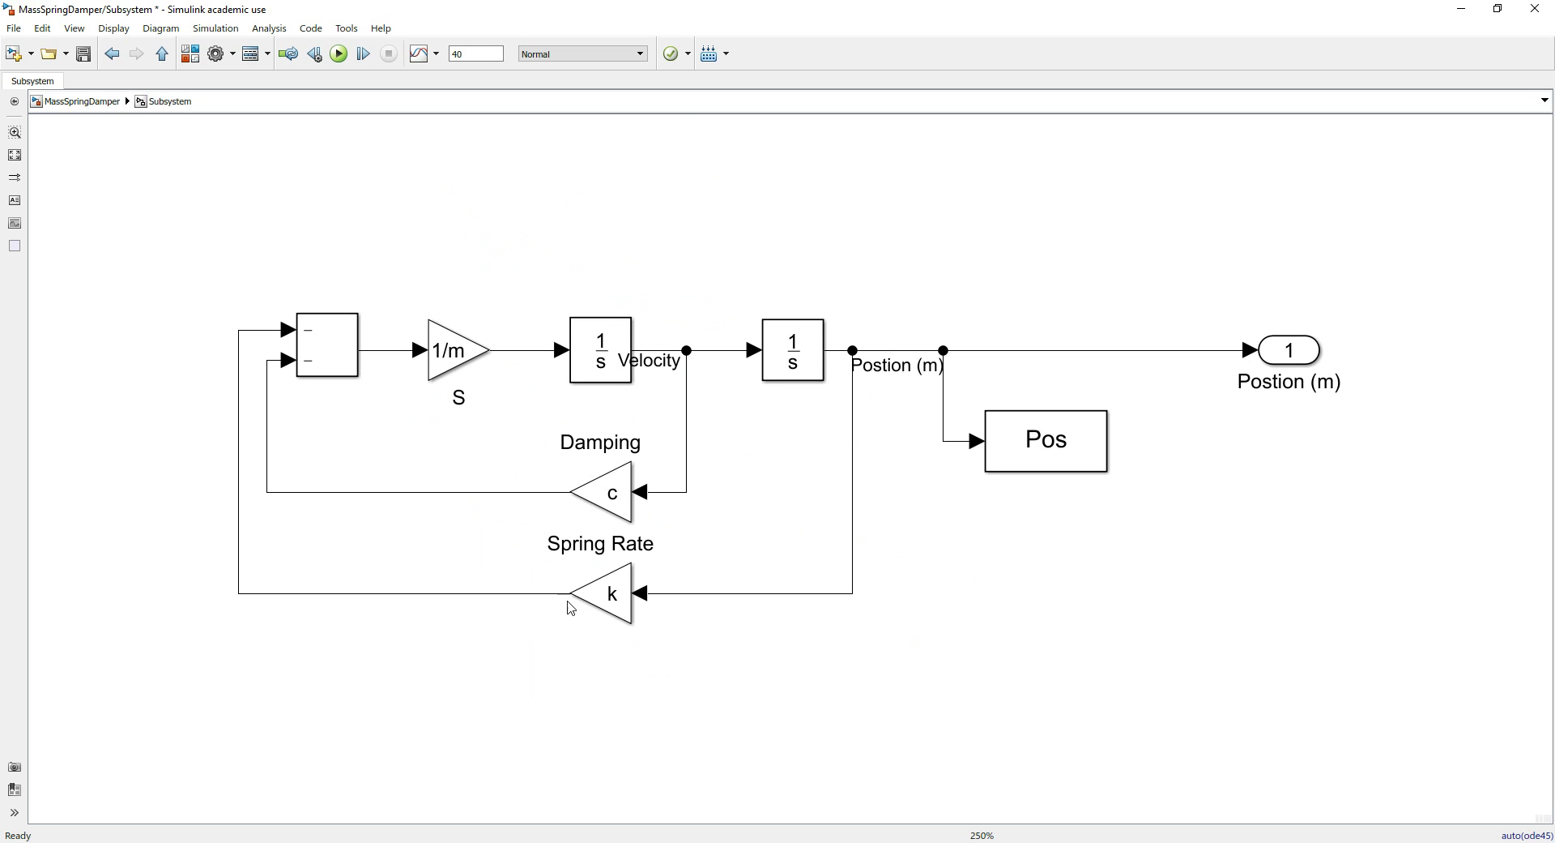
{"action": "left_click", "coordinate": [81, 102]}
{"action": "left_click", "coordinate": [830, 304]}
{"action": "scroll", "coordinate": [694, 153], "scroll_direction": "down", "scroll_amount": 3}
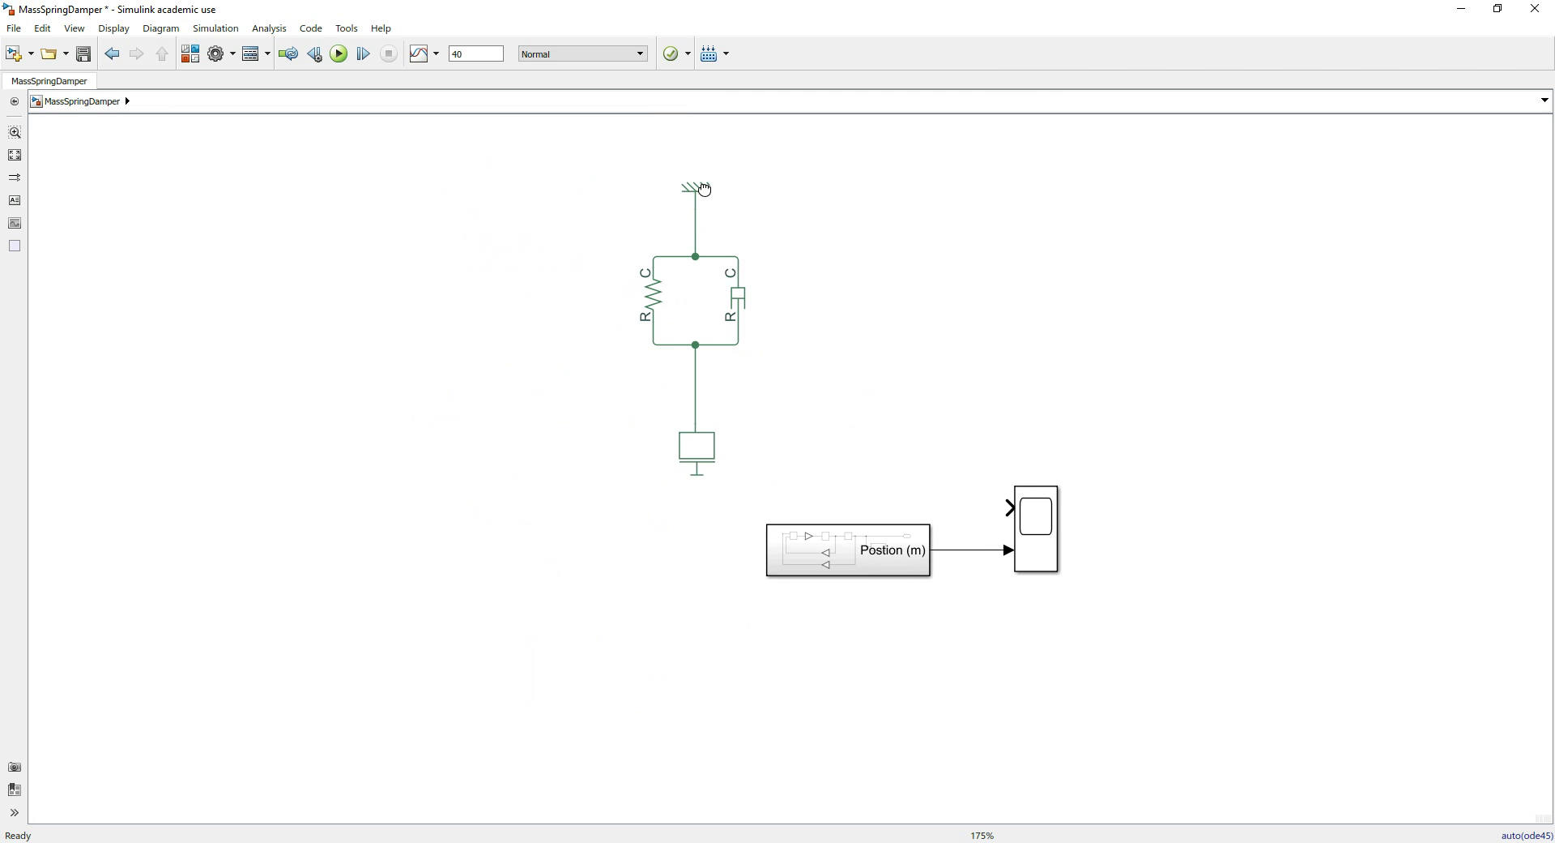
- Set the Mass block's mass parameter to the variable m, in kg
{"action": "double_click", "coordinate": [698, 518]}
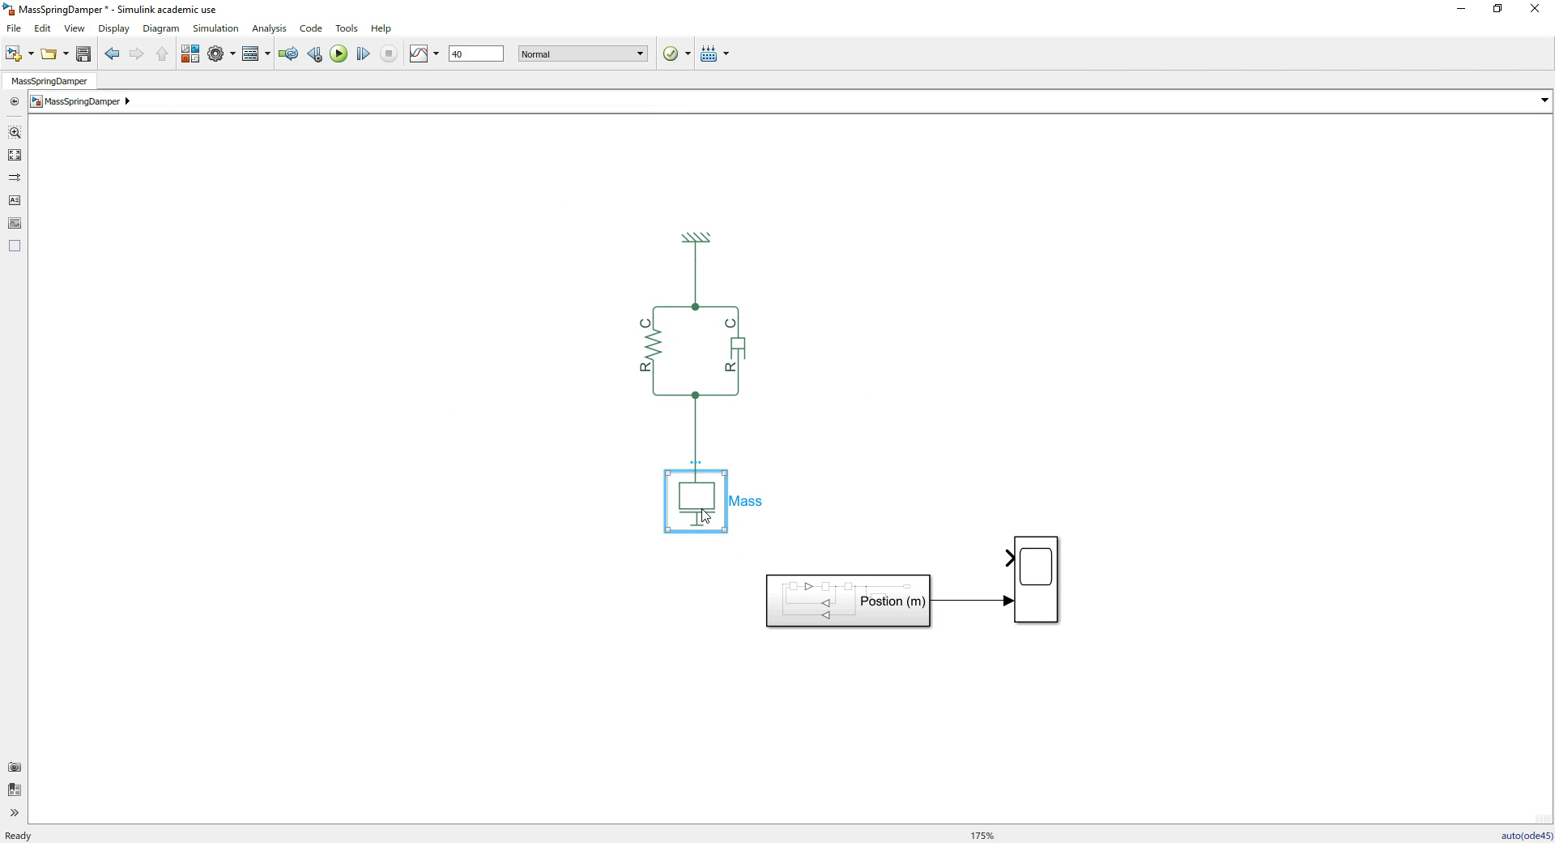
{"action": "double_click", "coordinate": [1028, 533]}
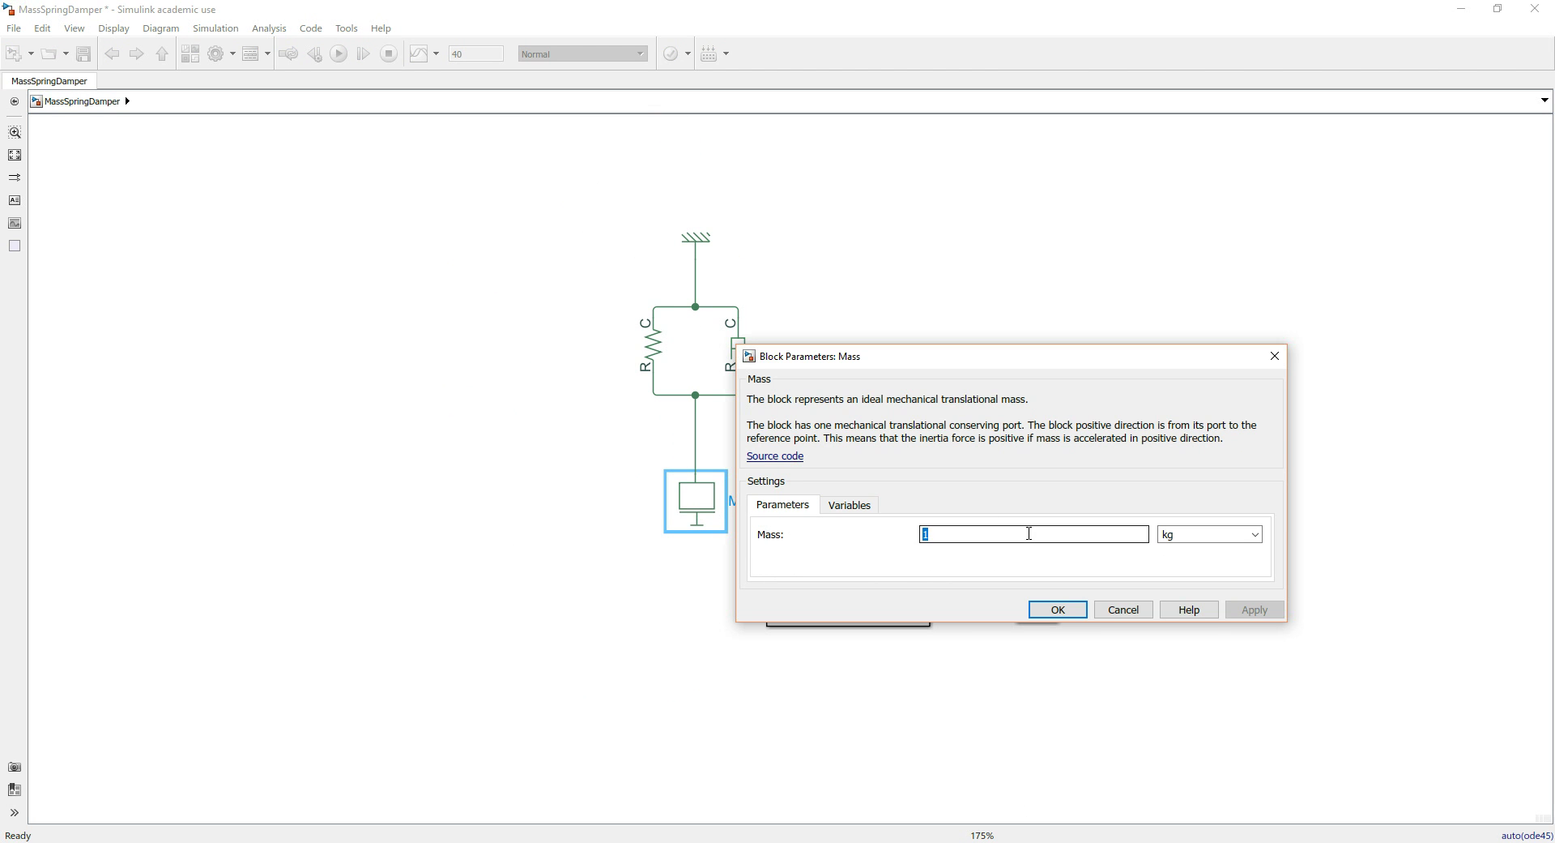
{"action": "type", "text": "m"}
{"action": "left_click", "coordinate": [1253, 610]}
{"action": "left_click", "coordinate": [1057, 609]}
{"action": "left_click", "coordinate": [1005, 452]}
- Set the Translational Spring's spring rate to the variable k, in N/m
{"action": "left_click", "coordinate": [669, 354]}
{"action": "double_click", "coordinate": [662, 353]}
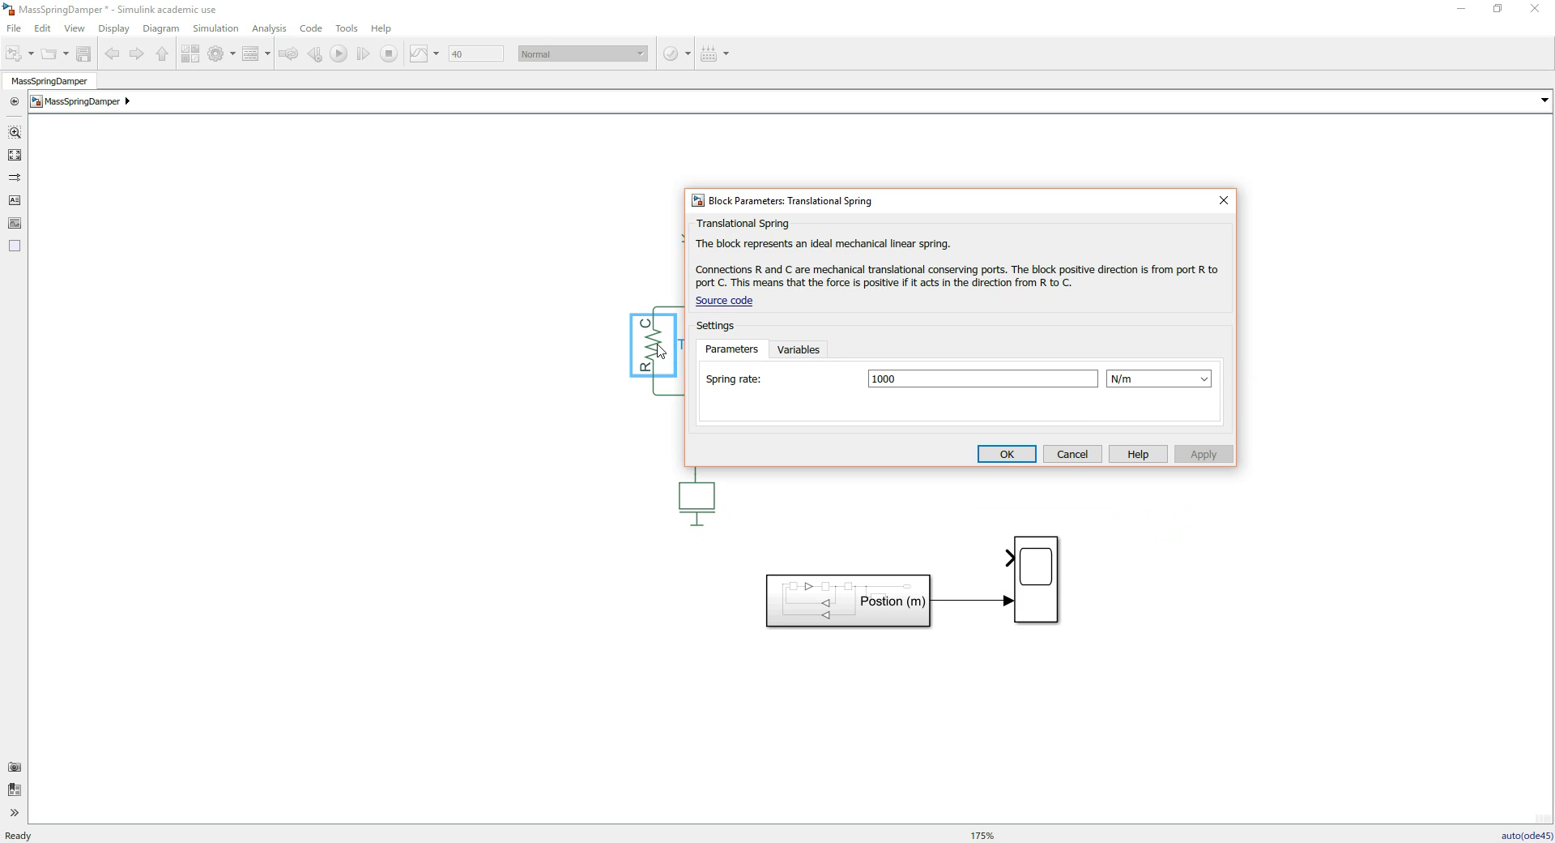
{"action": "left_click", "coordinate": [920, 381]}
{"action": "double_click", "coordinate": [923, 384]}
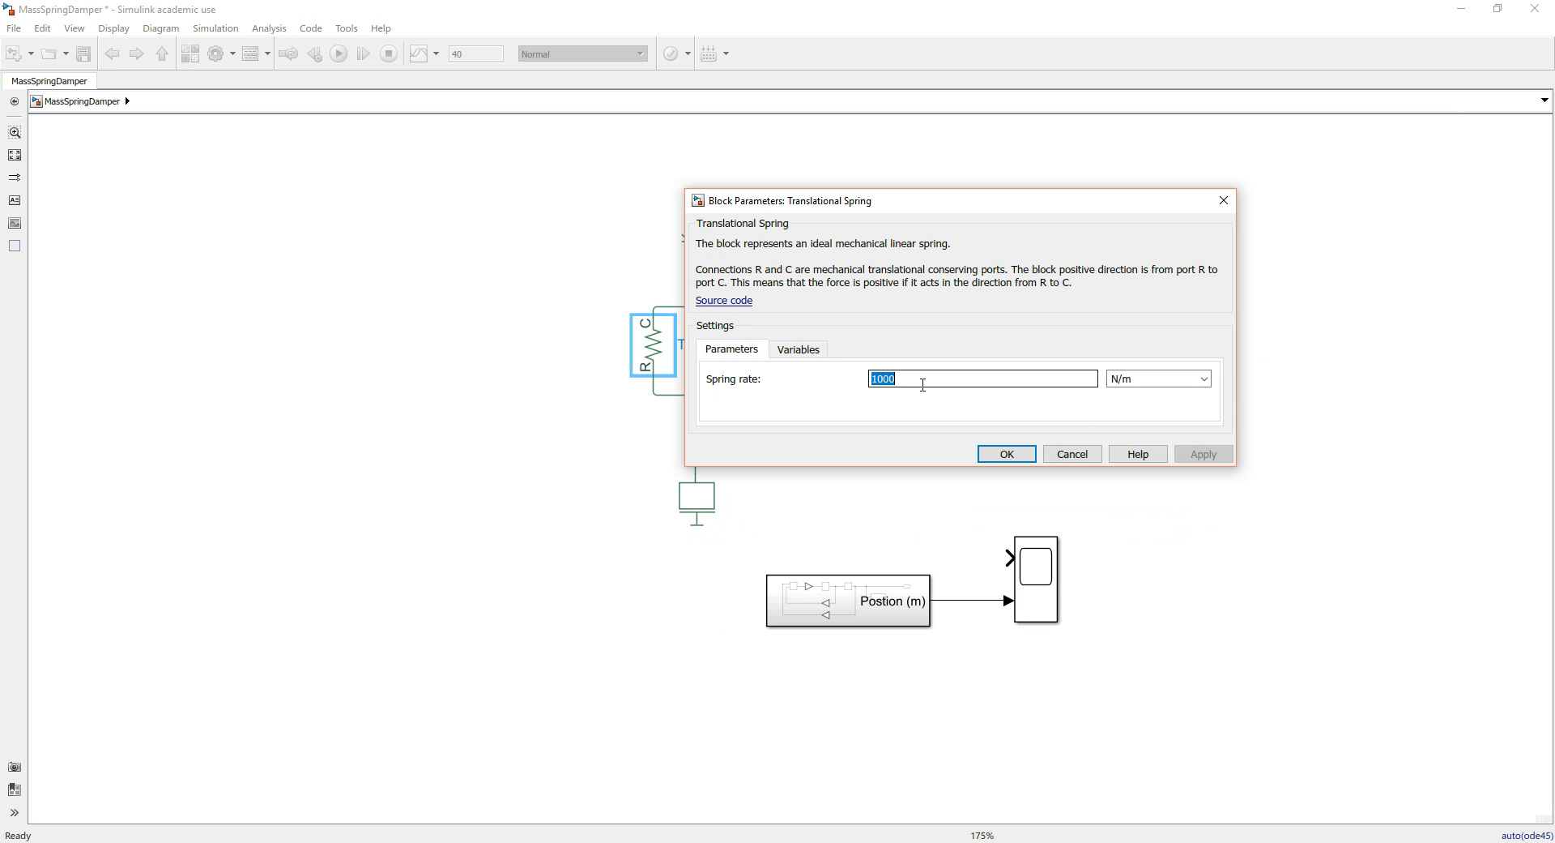
{"action": "type", "text": "k"}
{"action": "left_click", "coordinate": [1204, 453]}
{"action": "left_click", "coordinate": [1005, 454]}
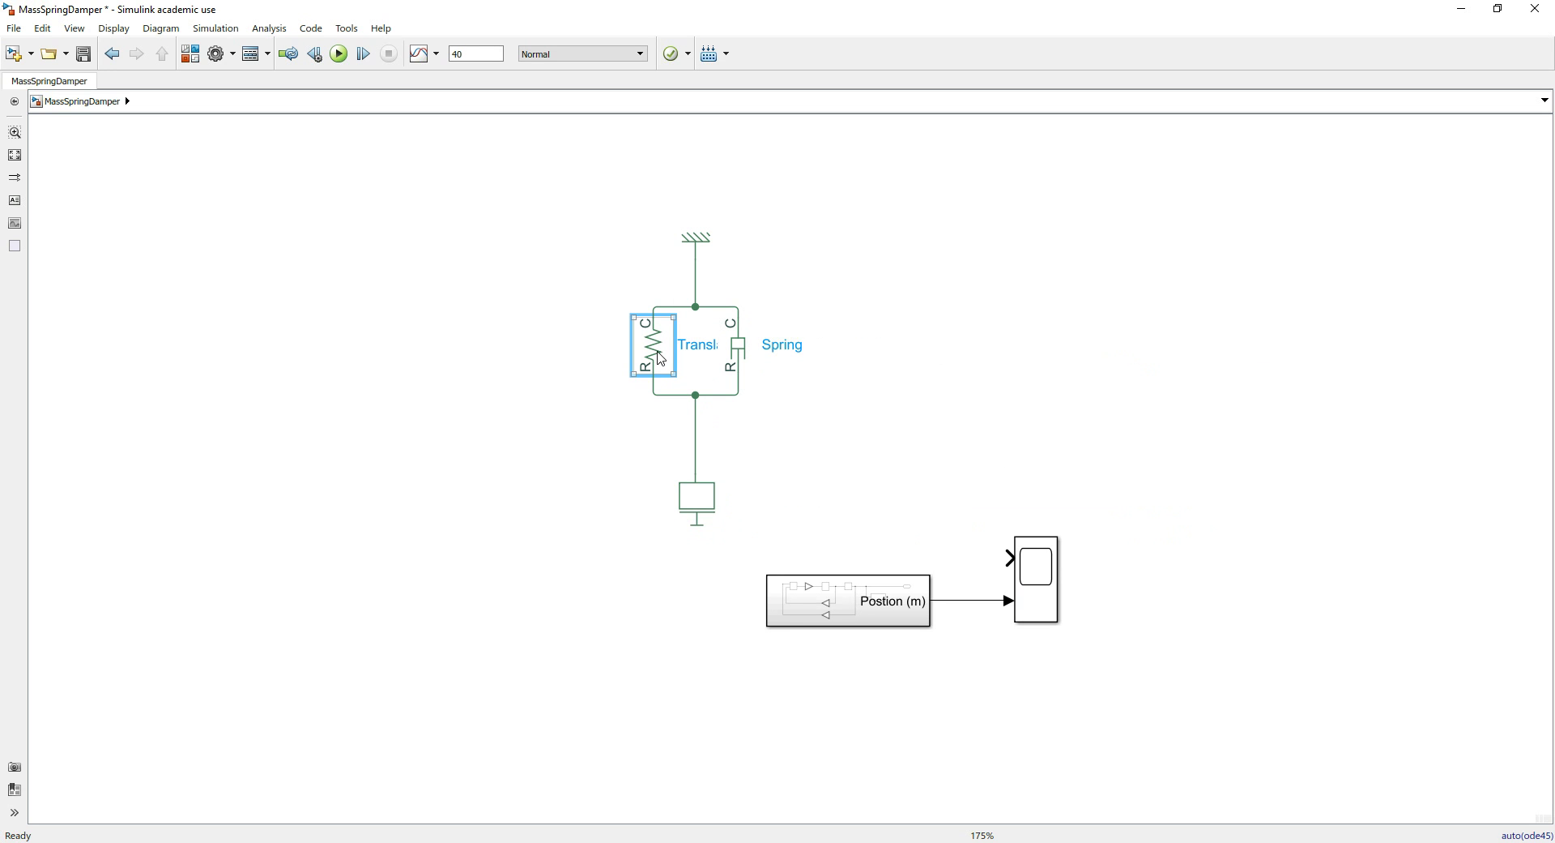
- Set the Translational Damper's damping coefficient to the variable c, in N/(m/s)
{"action": "double_click", "coordinate": [755, 354]}
{"action": "double_click", "coordinate": [1032, 380]}
{"action": "type", "text": "c"}
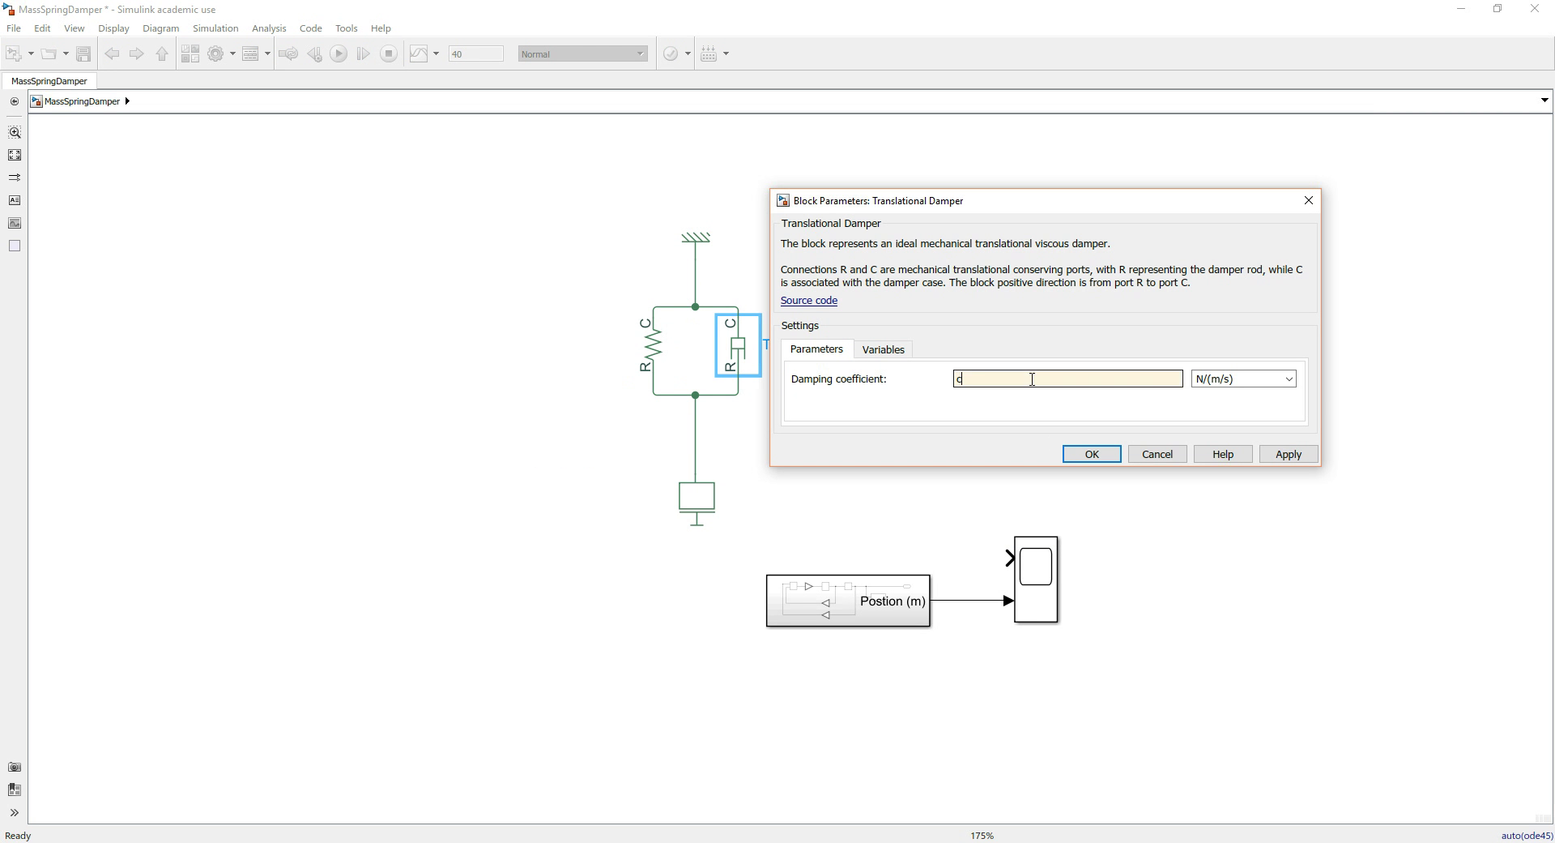
{"action": "left_click", "coordinate": [1281, 456]}
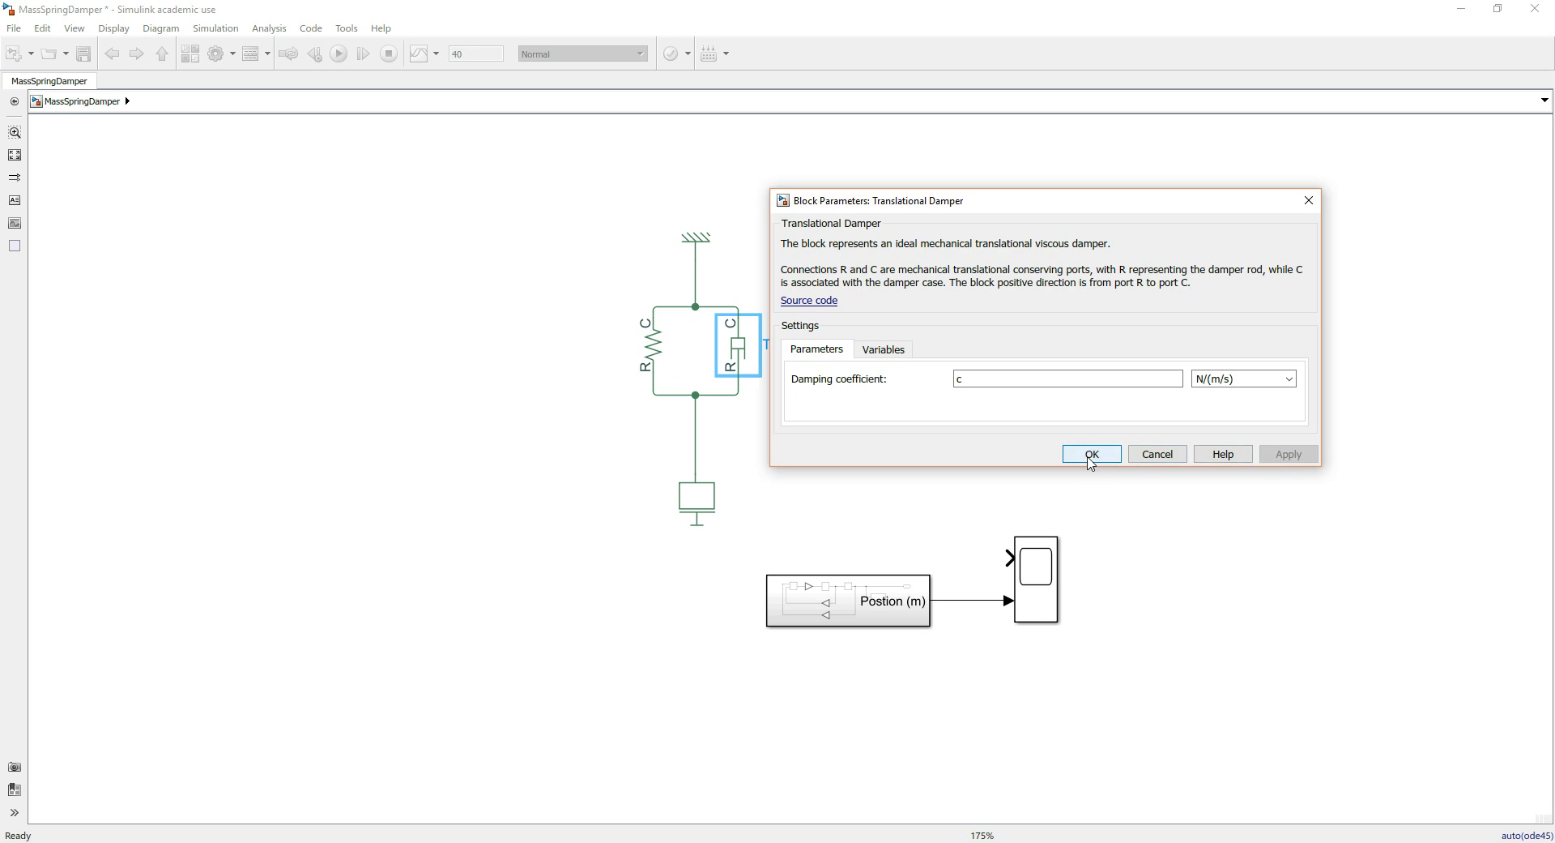
{"action": "left_click", "coordinate": [1090, 456]}
{"action": "left_click", "coordinate": [983, 448]}
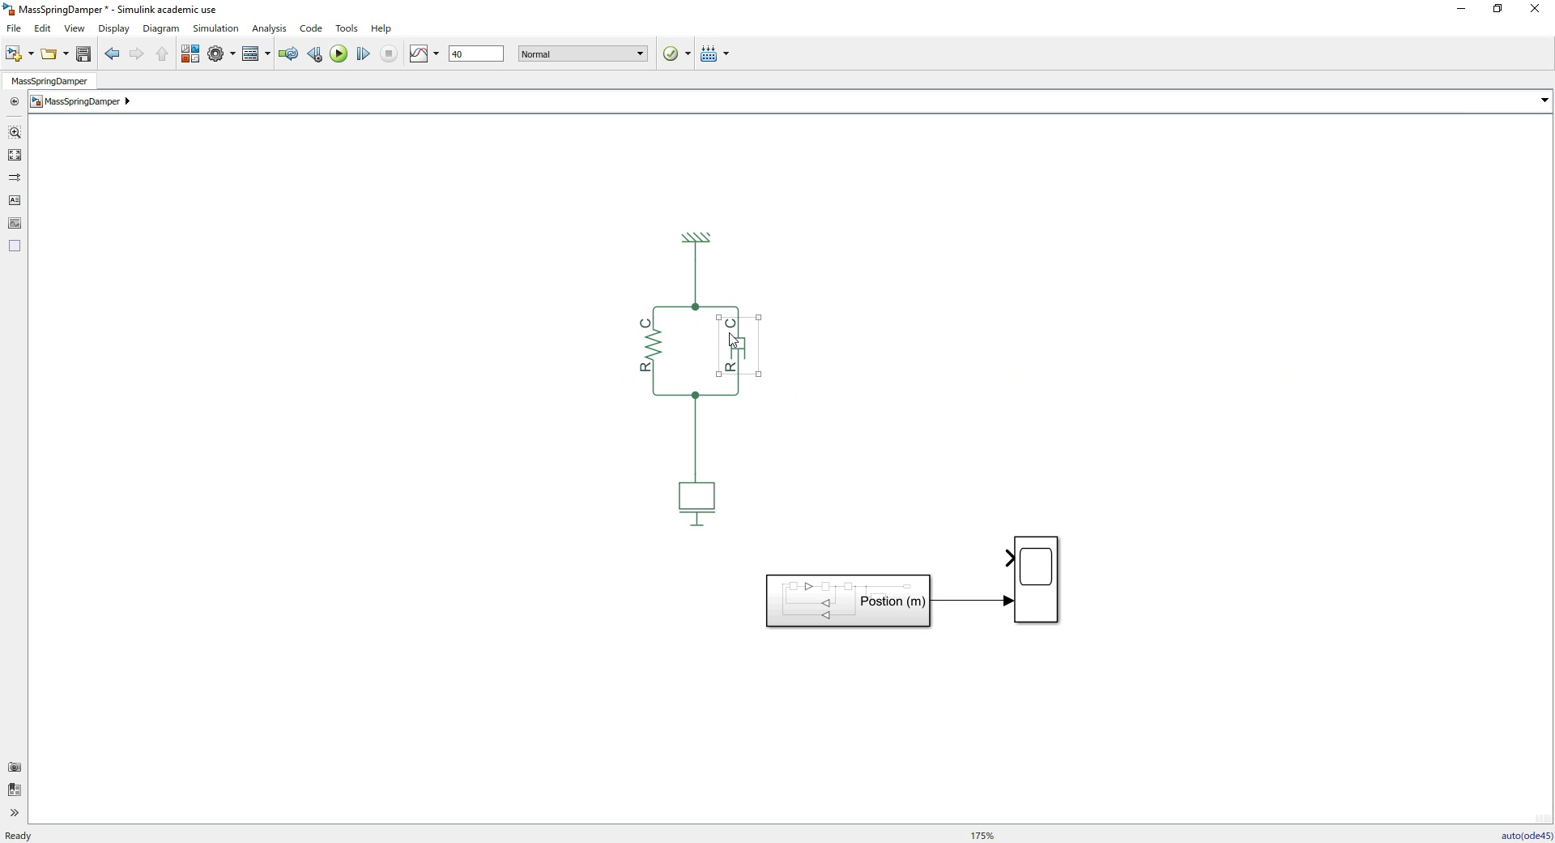
- Override the Translational Spring's Deformation variable with a beginning value of y0, in m, at High priority
{"action": "left_click", "coordinate": [663, 337]}
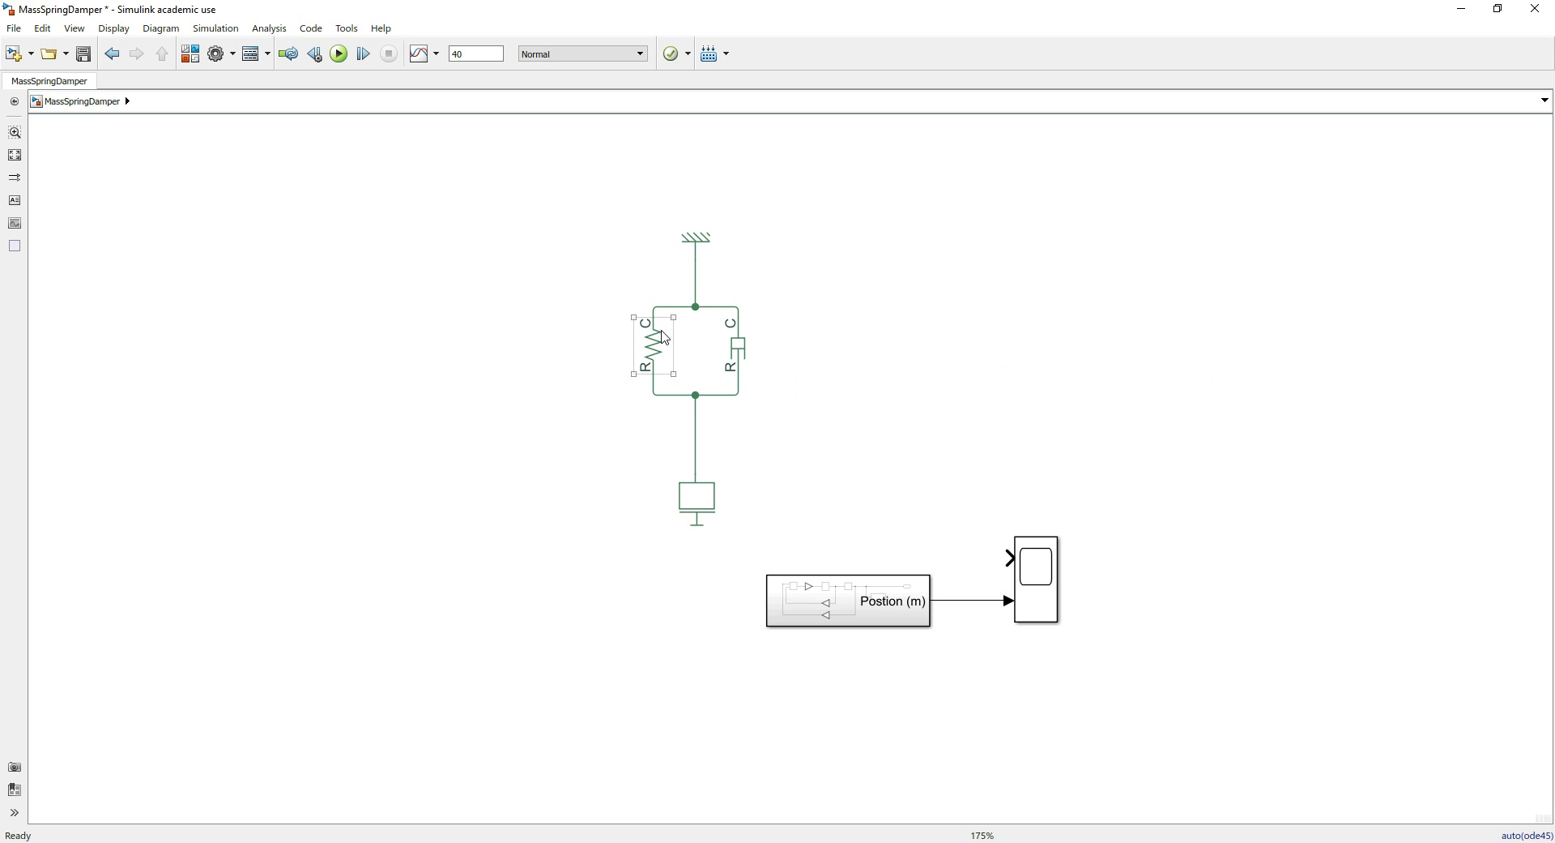
{"action": "double_click", "coordinate": [663, 337]}
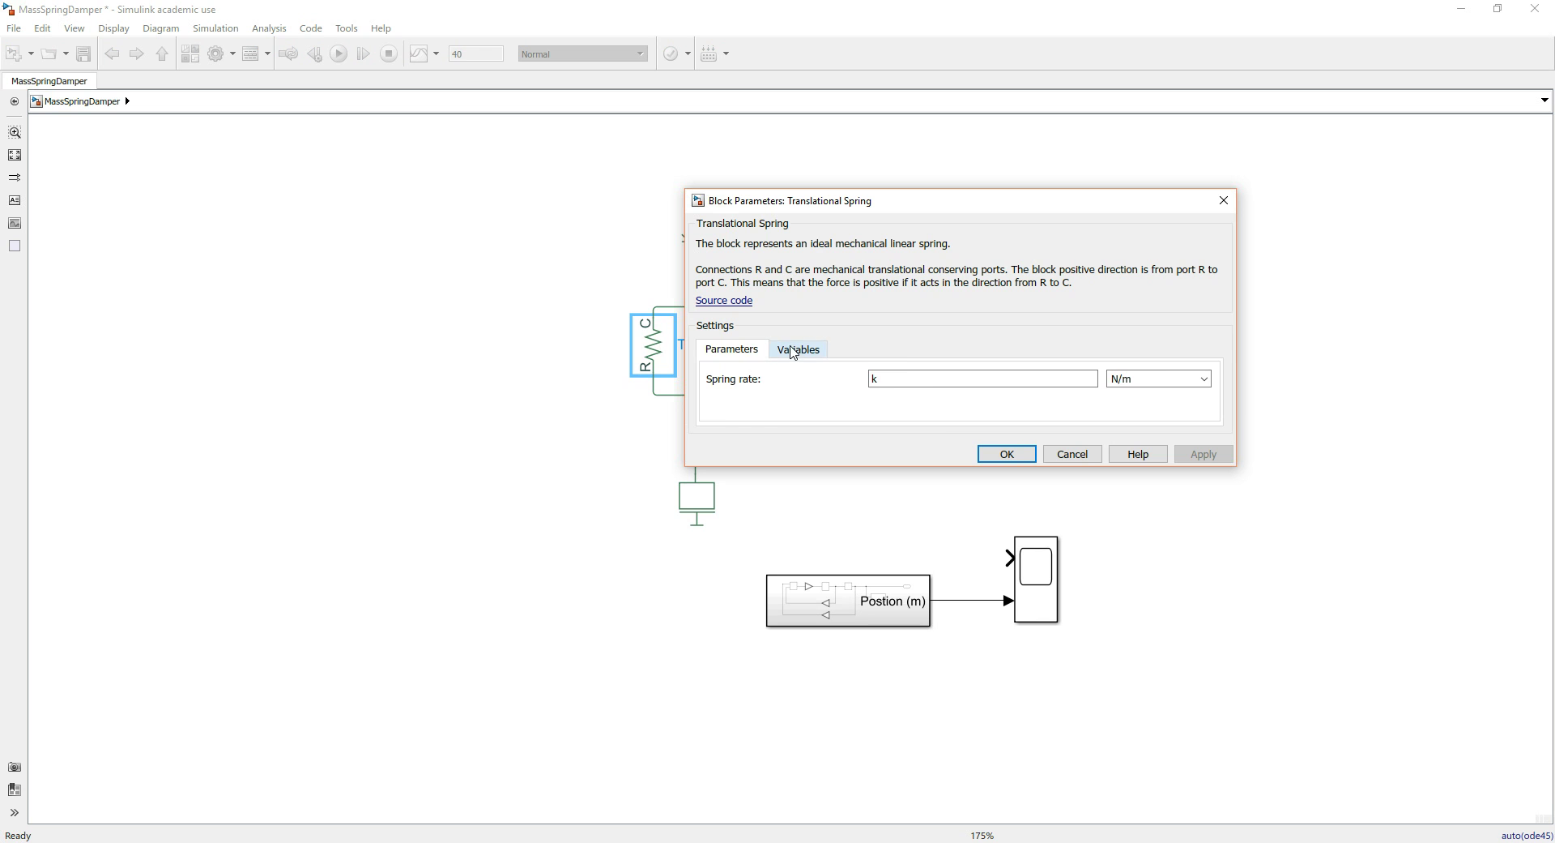
{"action": "left_click", "coordinate": [793, 350]}
{"action": "left_click_drag", "start_coordinate": [849, 467], "coordinate": [850, 598]}
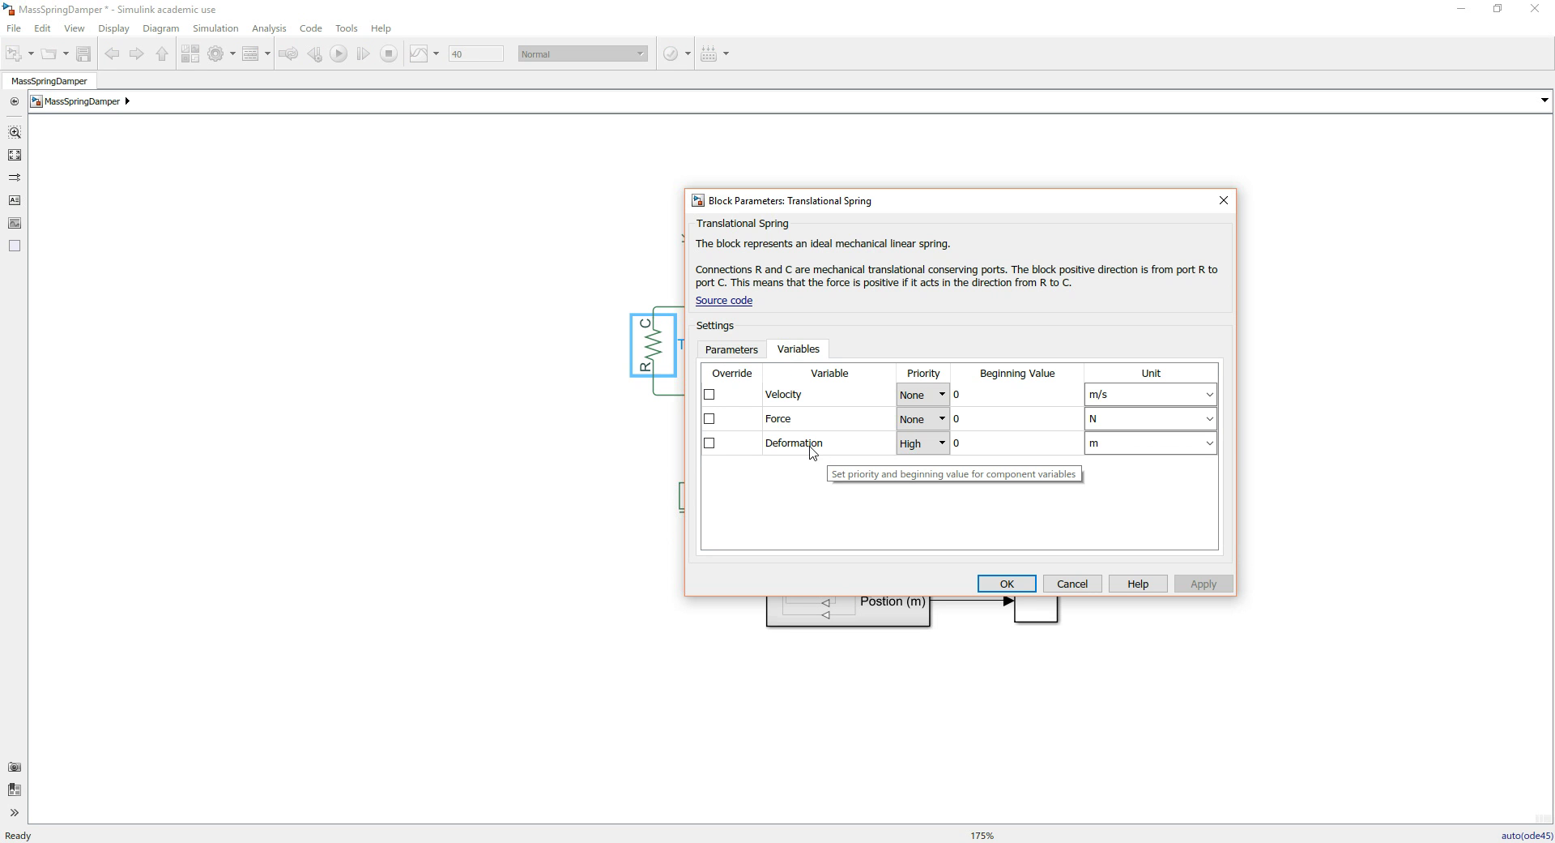
{"action": "left_click", "coordinate": [710, 442]}
{"action": "left_click", "coordinate": [987, 443]}
{"action": "left_click", "coordinate": [987, 443]}
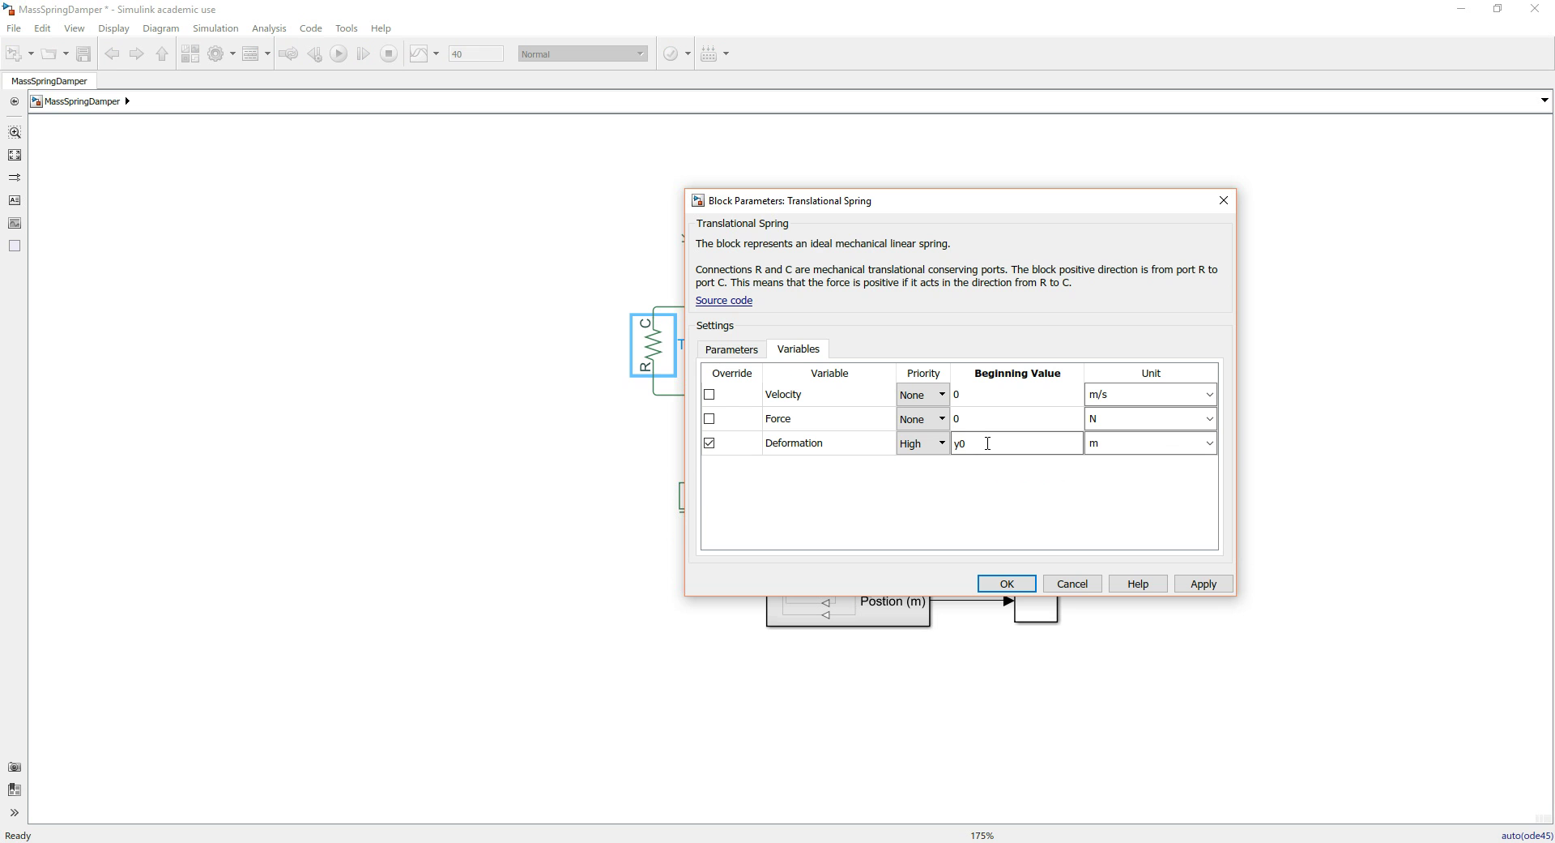
{"action": "left_click", "coordinate": [1205, 585]}
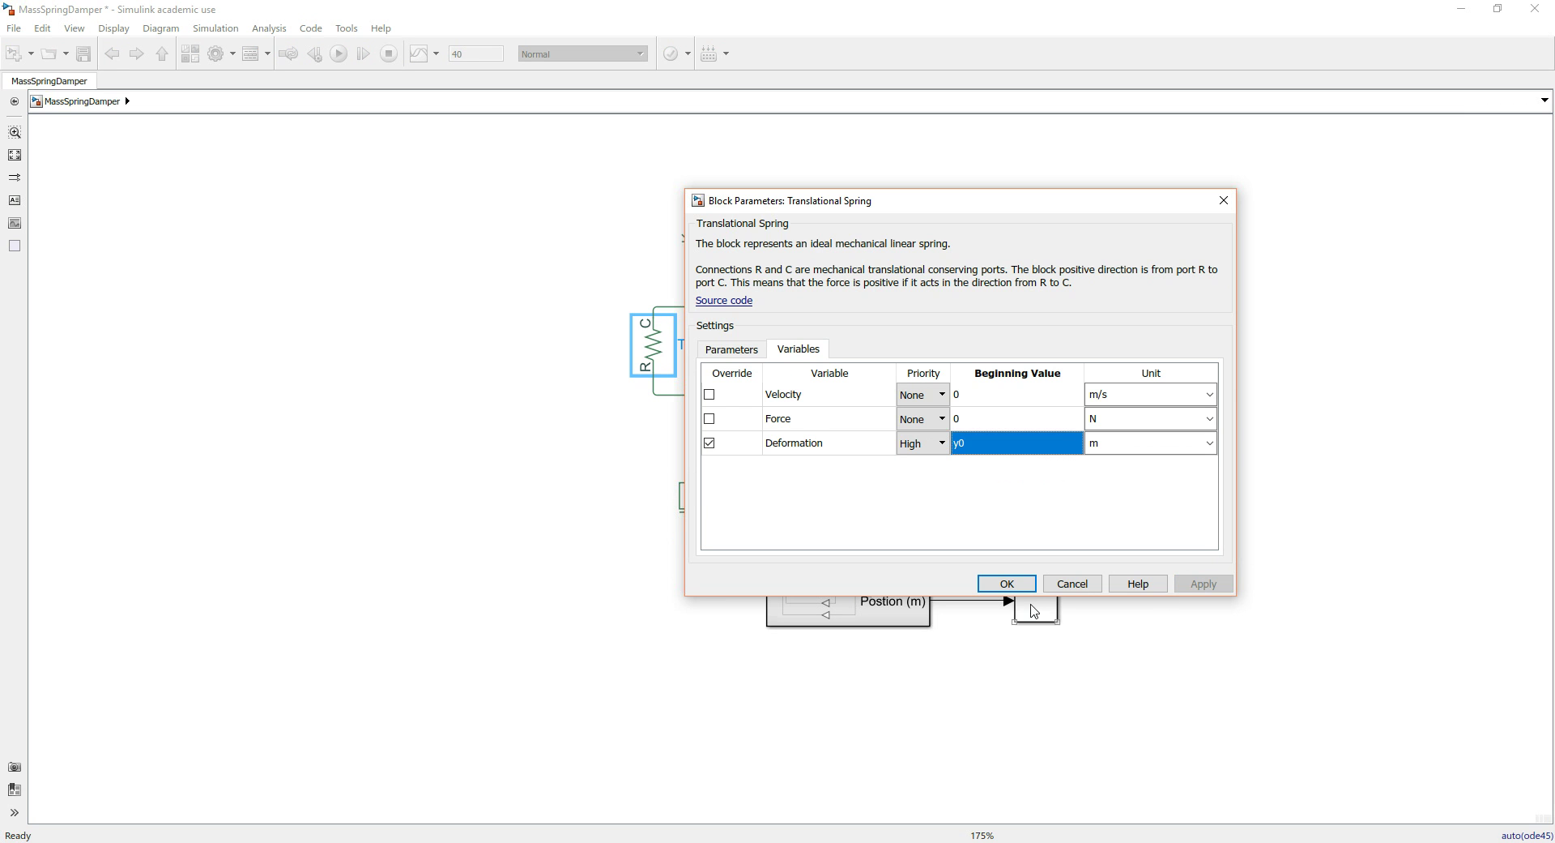
{"action": "left_click", "coordinate": [1009, 587]}
{"action": "left_click", "coordinate": [972, 411]}
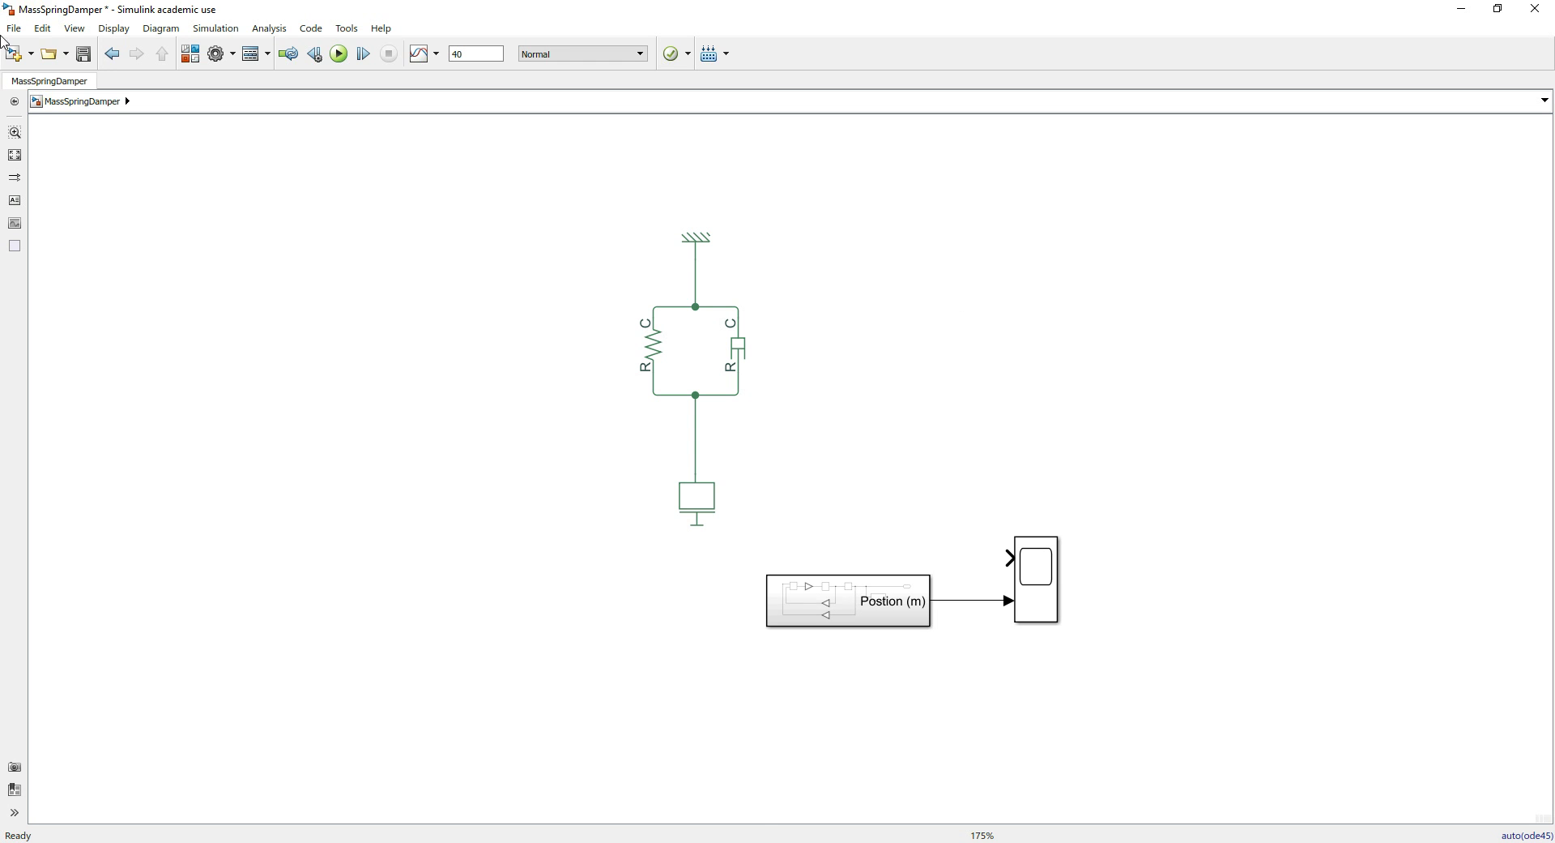
- Move the Mass block slightly further down below the spring and damper
{"action": "key", "text": "ctrl+t"}
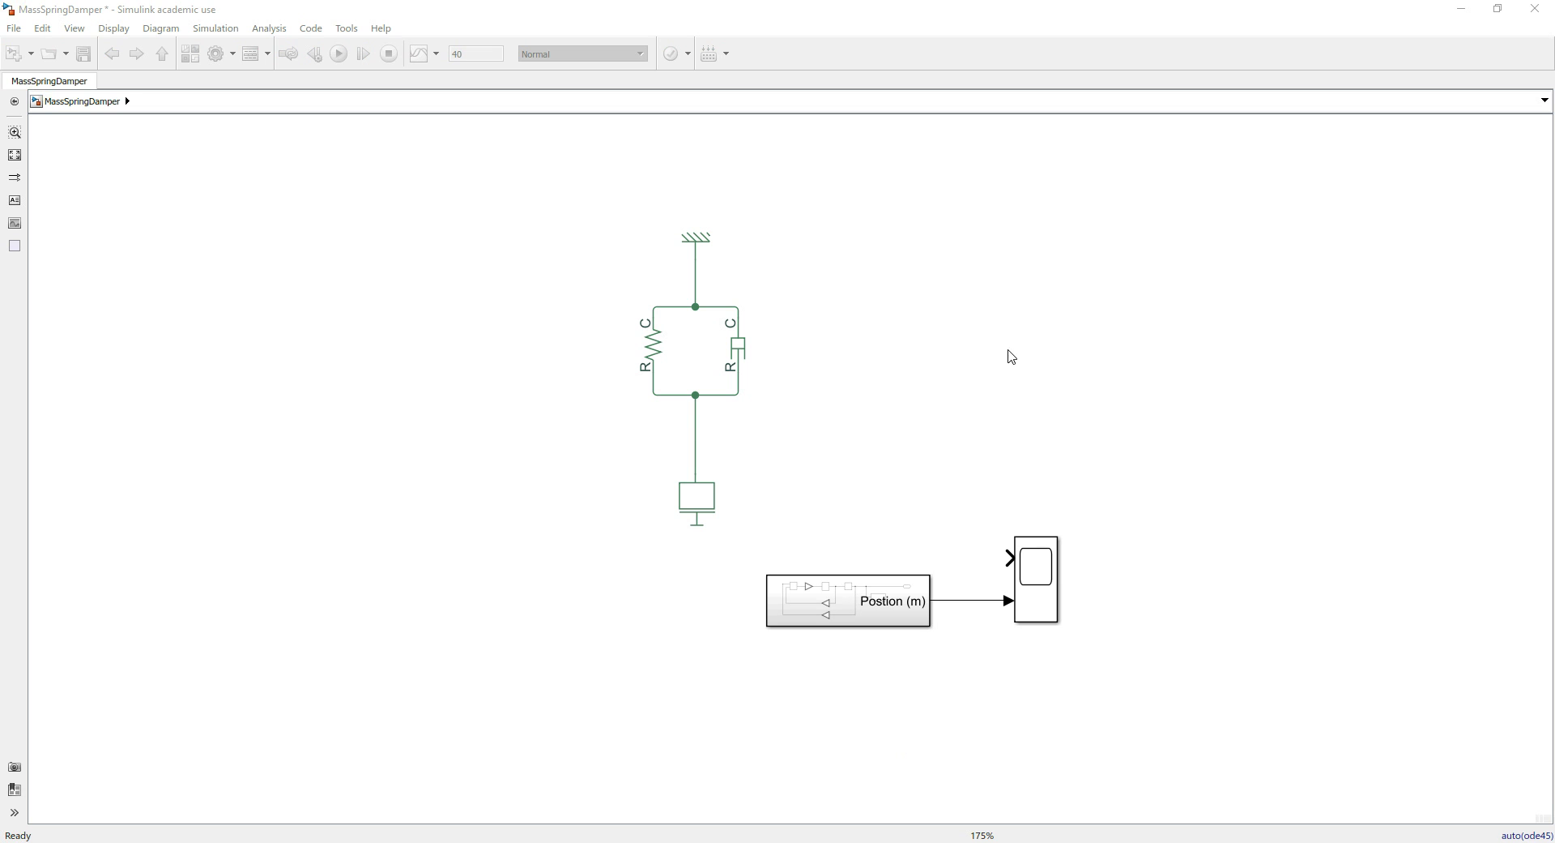
{"action": "left_click", "coordinate": [699, 502]}
{"action": "mouse_move", "coordinate": [704, 503]}
{"action": "left_mouse_down"}
{"action": "mouse_move", "coordinate": [702, 479]}
{"action": "mouse_move", "coordinate": [697, 520]}
{"action": "left_mouse_up"}
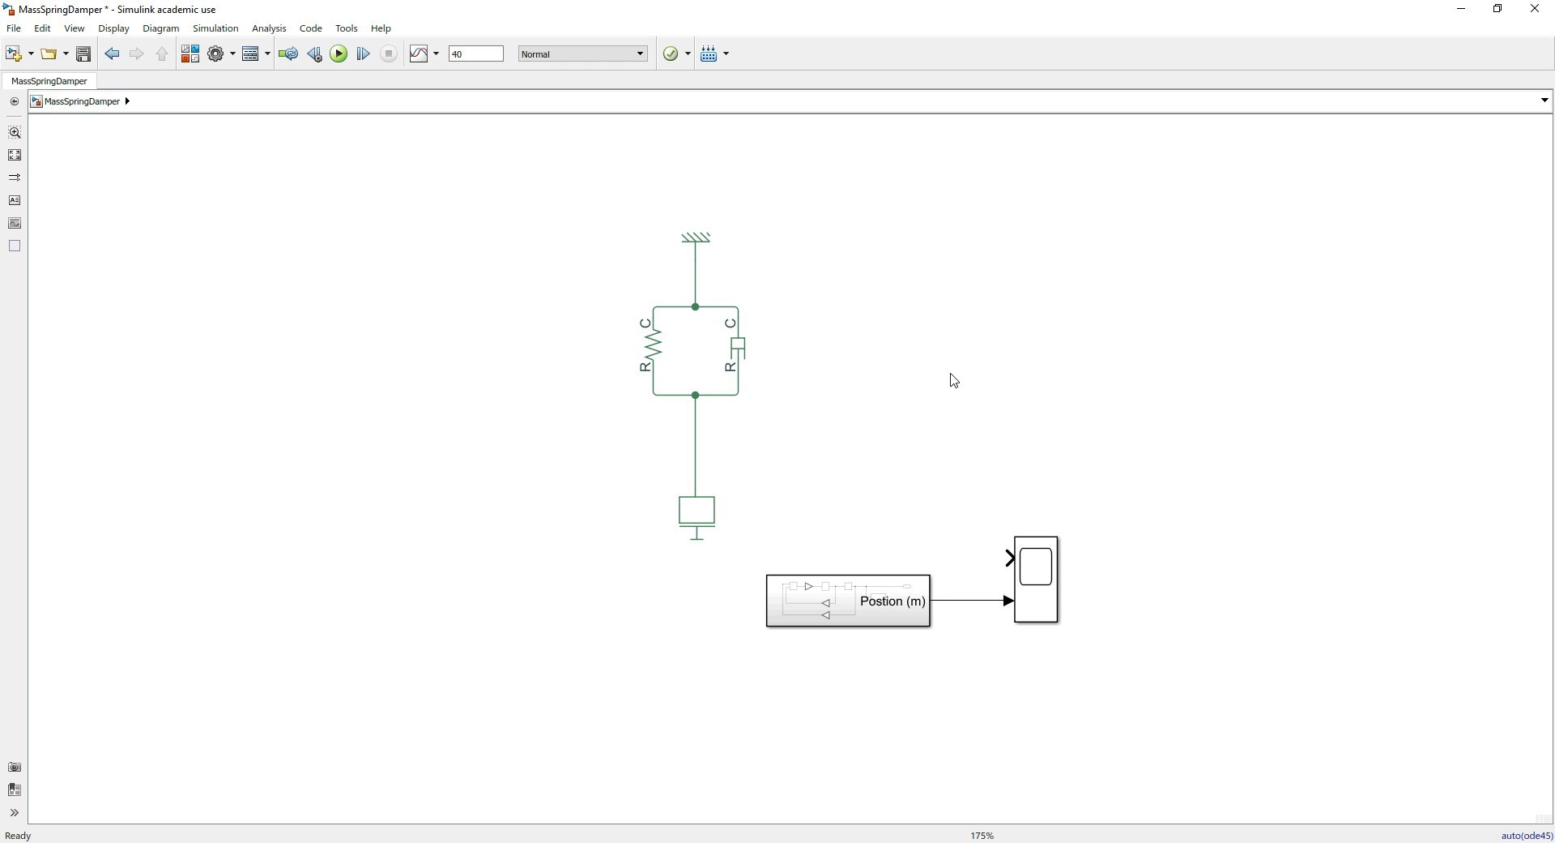
{"action": "left_click_drag", "start_coordinate": [753, 548], "coordinate": [597, 240]}
{"action": "left_click", "coordinate": [1030, 427]}
{"action": "left_click", "coordinate": [214, 28]}
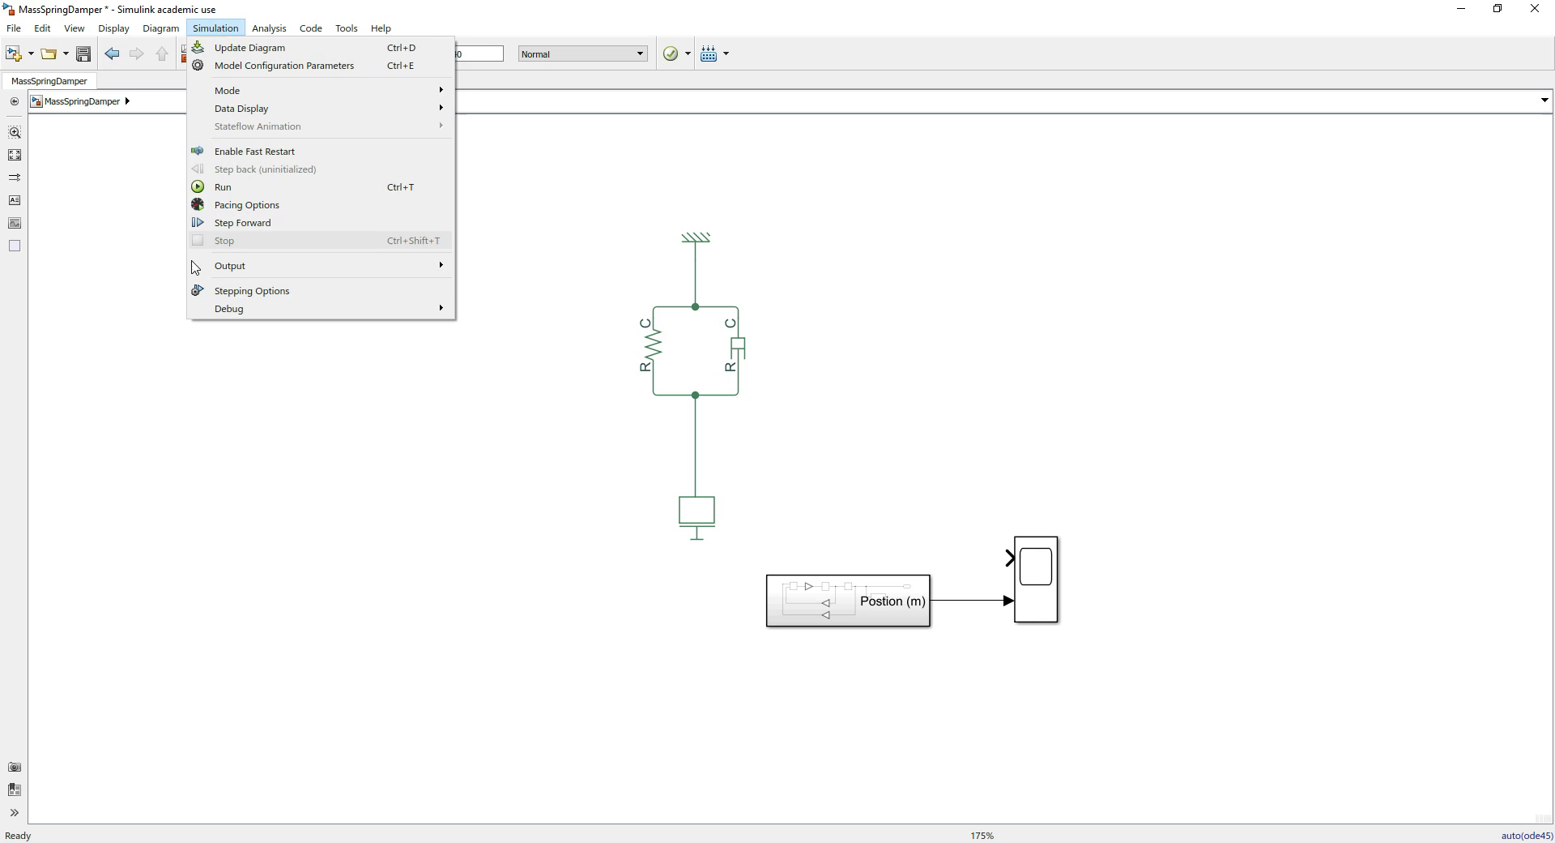
{"action": "left_click", "coordinate": [285, 529]}
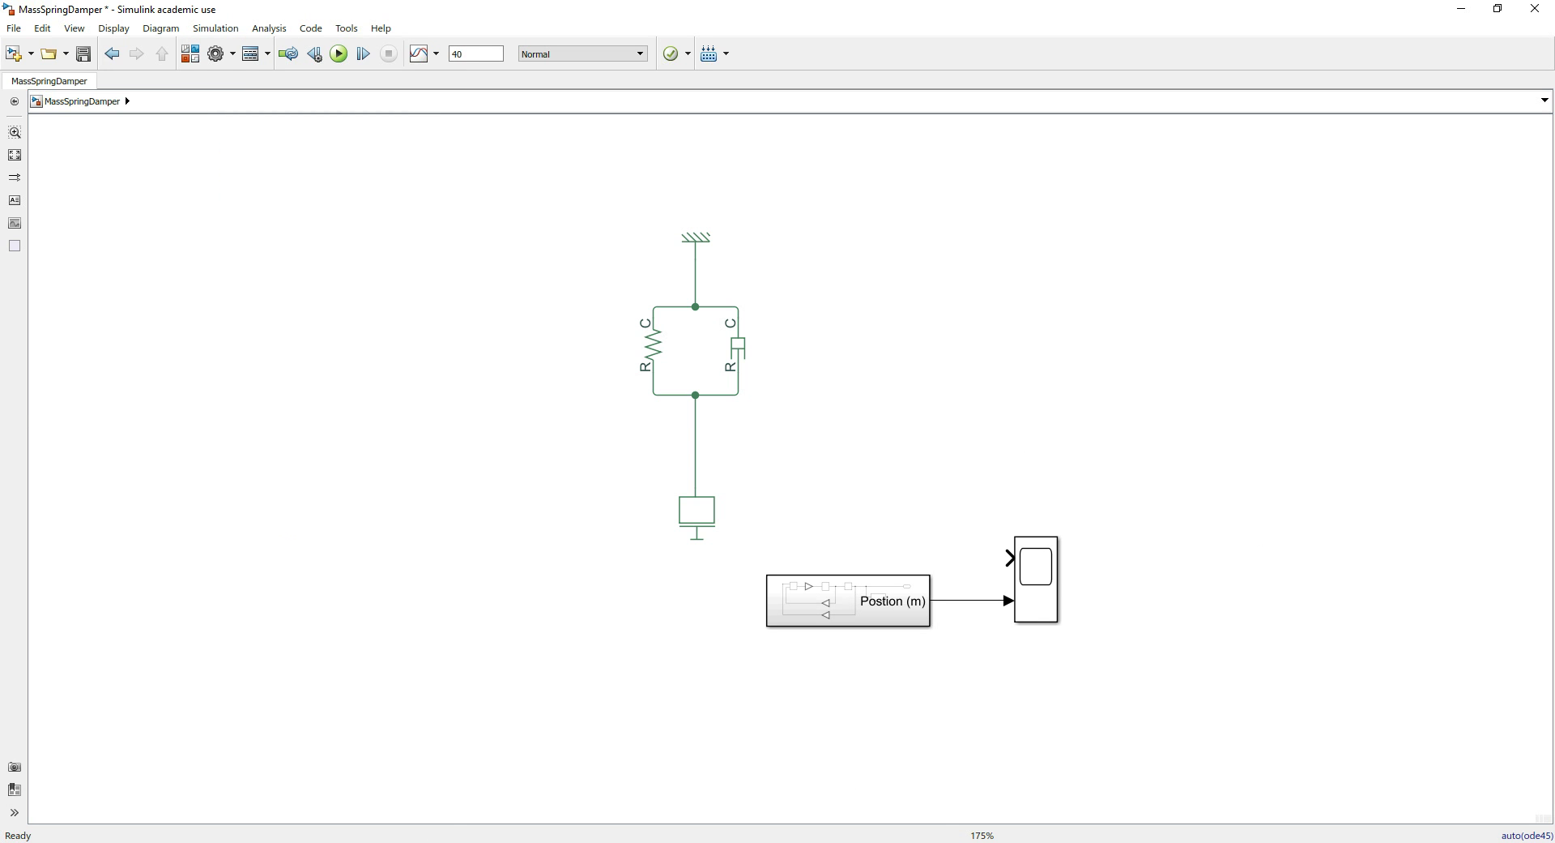
- Add a Solver Configuration block from the Simscape Utilities library and connect it to the line joining the spring-damper pair and the Mass
{"action": "mouse_move", "coordinate": [775, 842]}
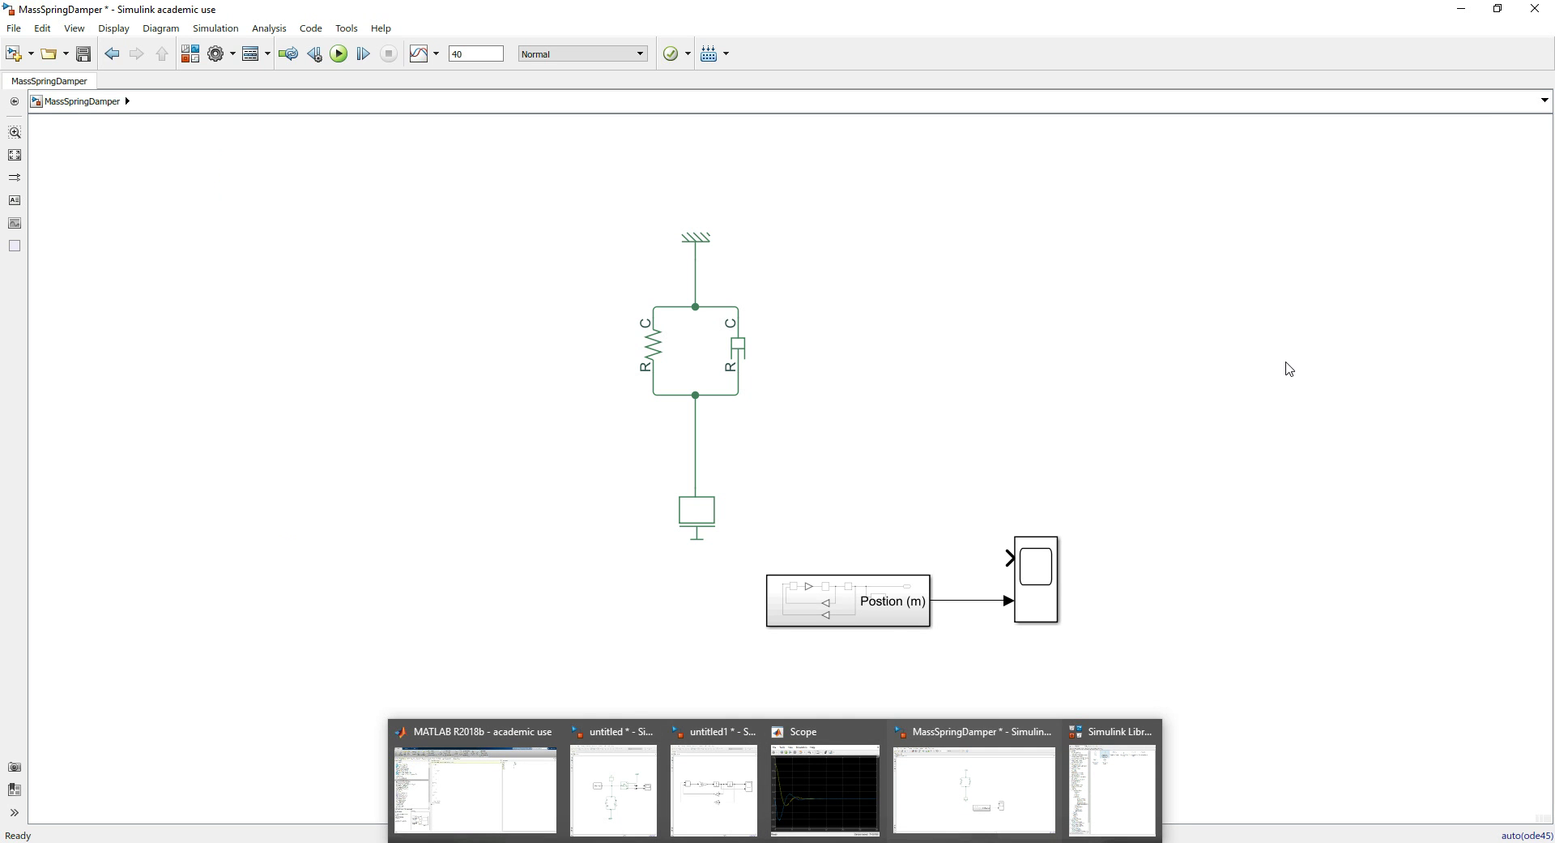
{"action": "left_click", "coordinate": [190, 54]}
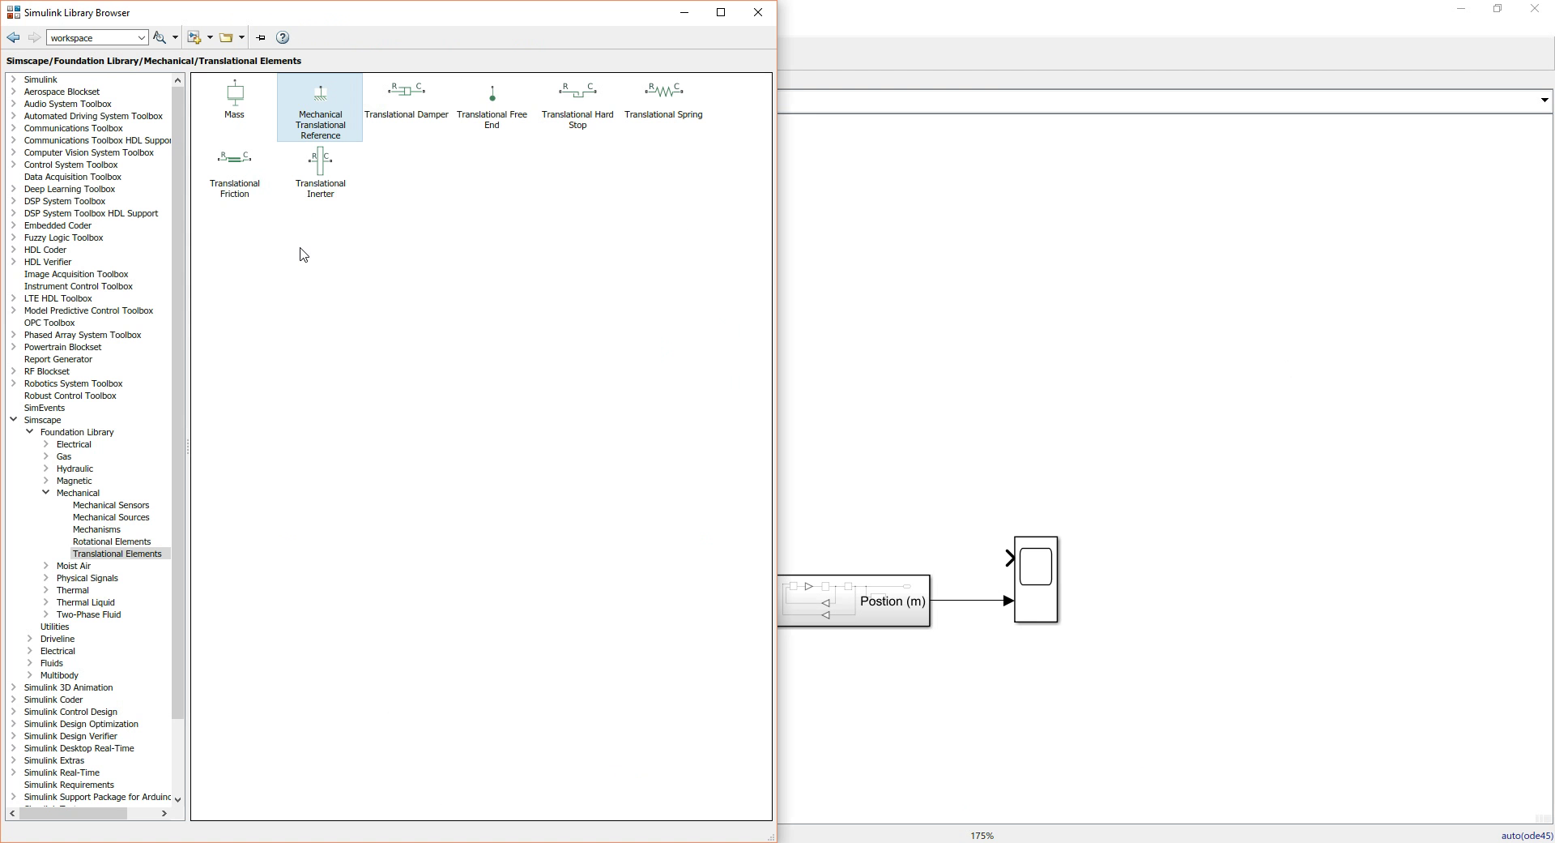
{"action": "left_click", "coordinate": [42, 493]}
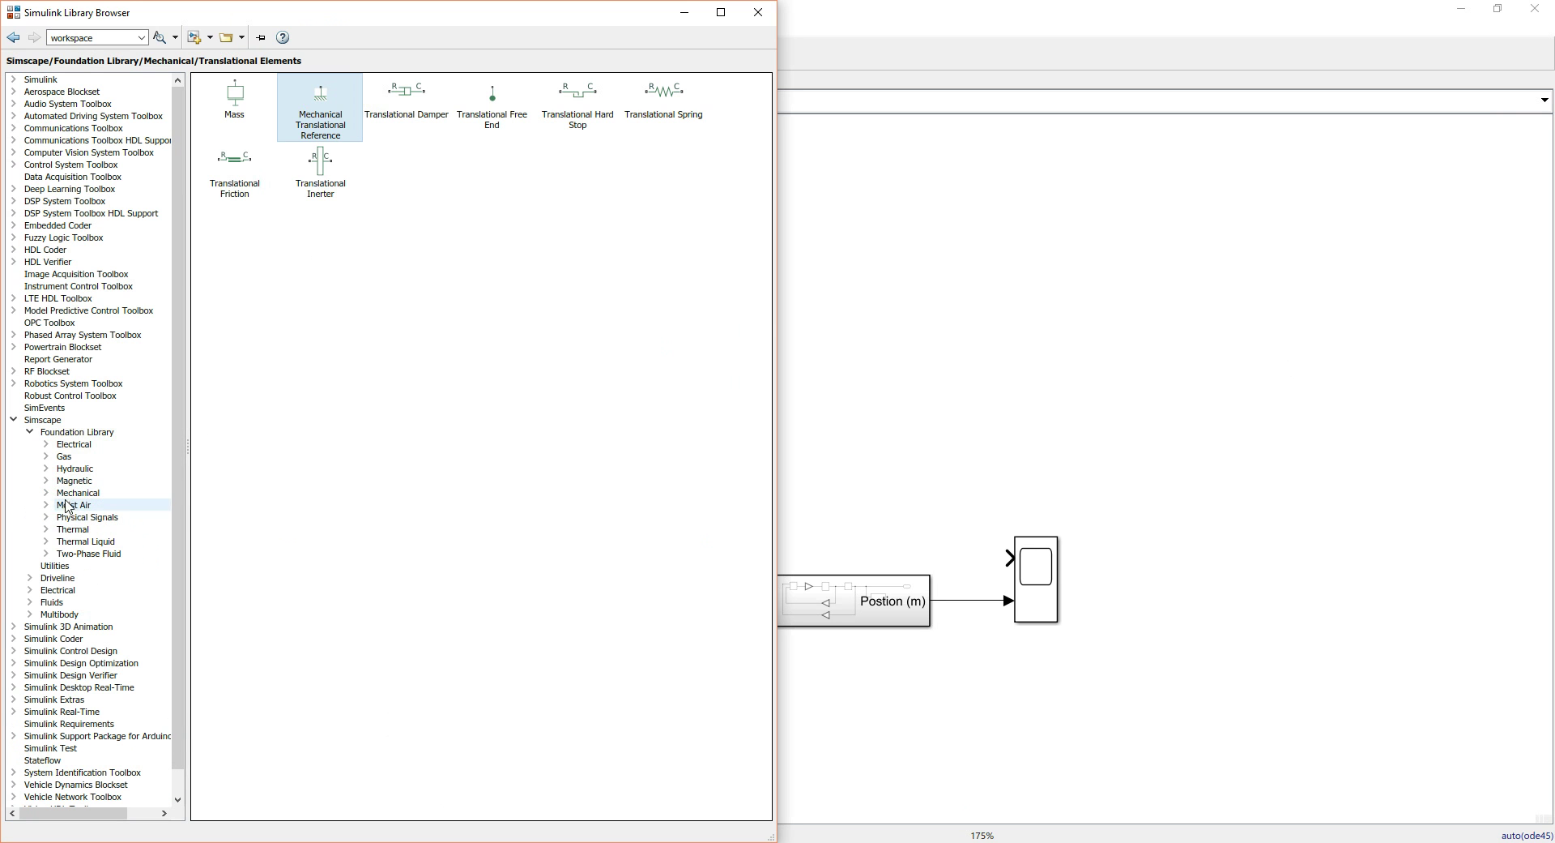
{"action": "left_click", "coordinate": [55, 566]}
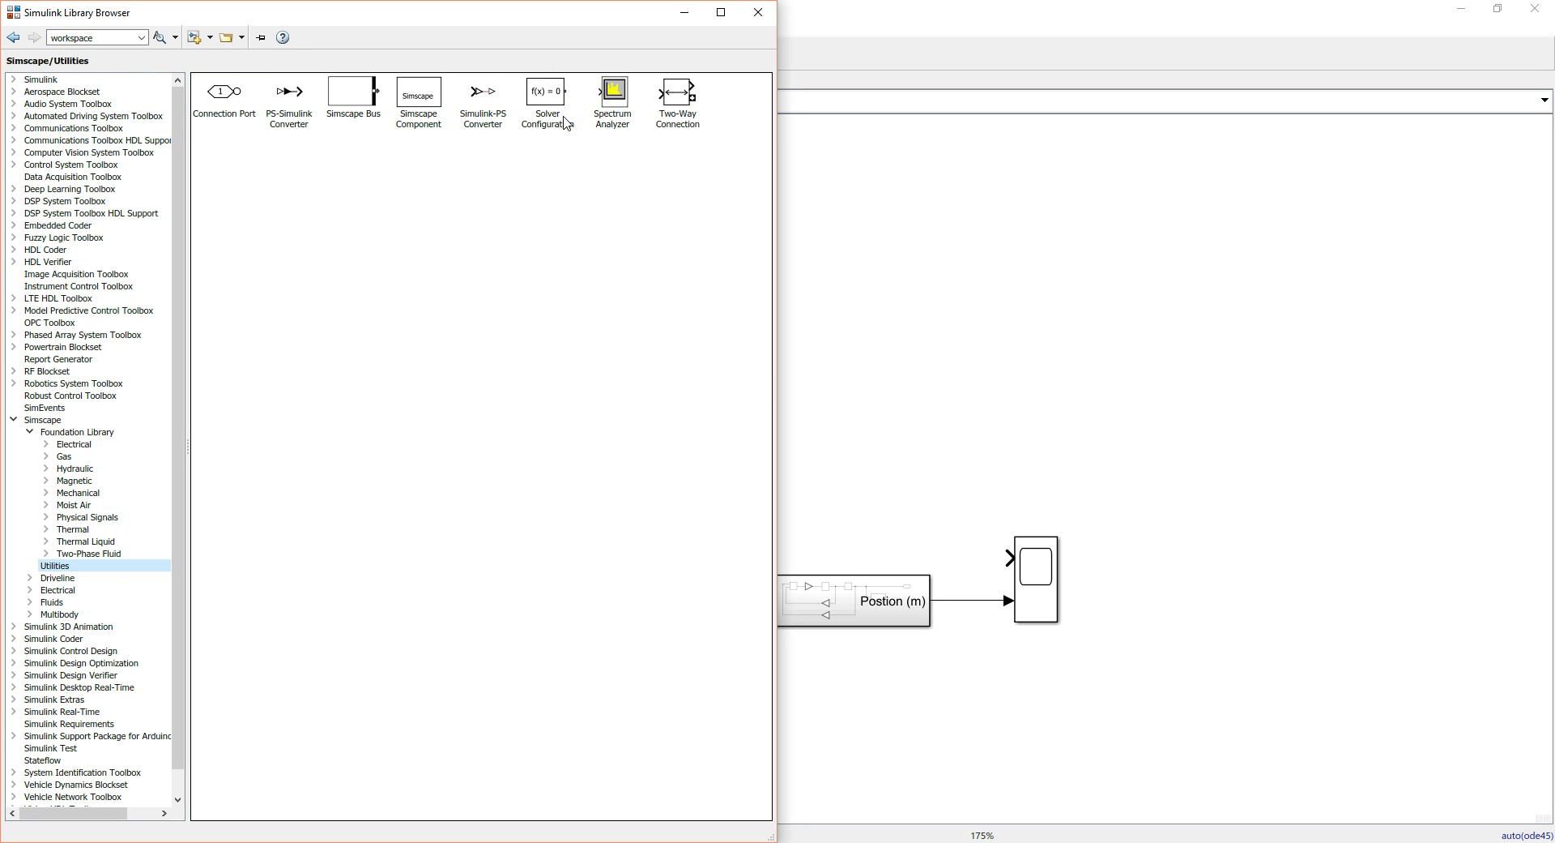
{"action": "left_click_drag", "start_coordinate": [556, 95], "coordinate": [909, 357]}
{"action": "left_click", "coordinate": [898, 483]}
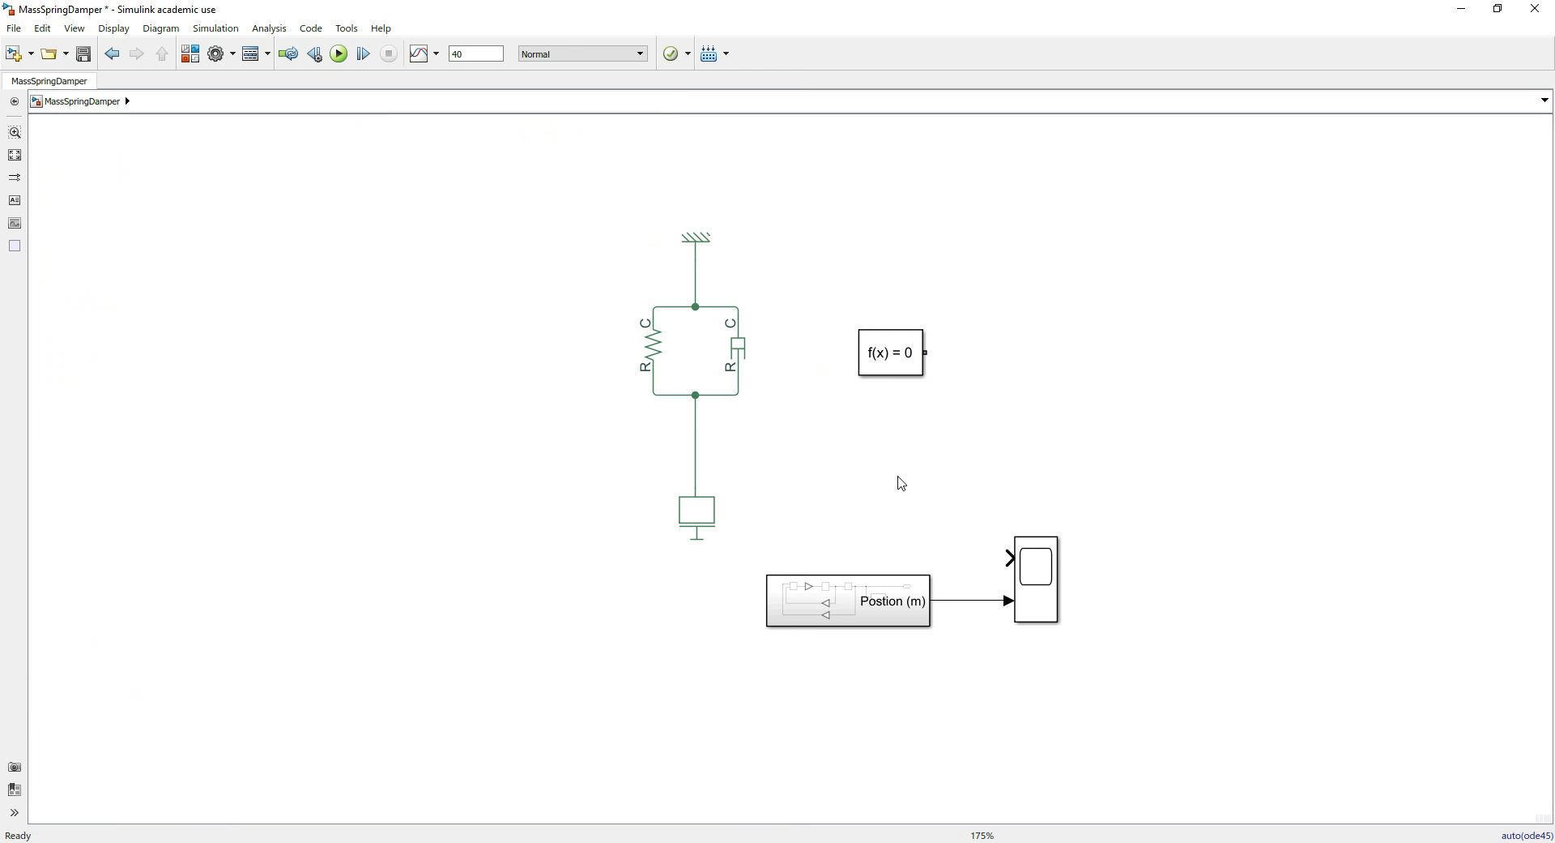
{"action": "left_click", "coordinate": [894, 361]}
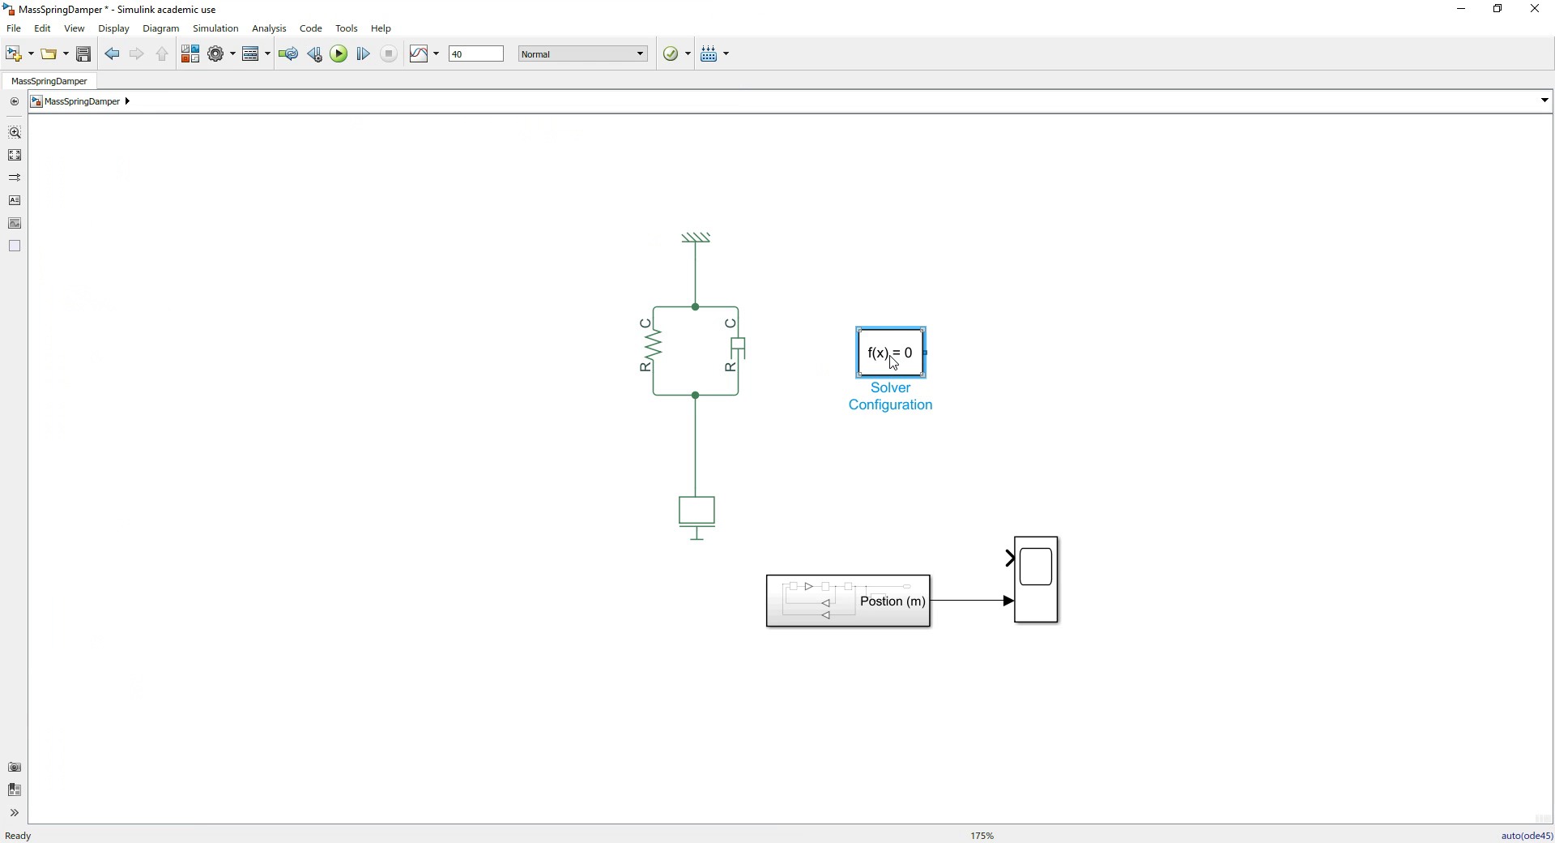
{"action": "mouse_move", "coordinate": [894, 361]}
{"action": "left_mouse_down"}
{"action": "mouse_move", "coordinate": [465, 411]}
{"action": "mouse_move", "coordinate": [606, 446]}
{"action": "mouse_move", "coordinate": [562, 294]}
{"action": "mouse_move", "coordinate": [549, 470]}
{"action": "mouse_move", "coordinate": [694, 442]}
{"action": "left_mouse_up"}
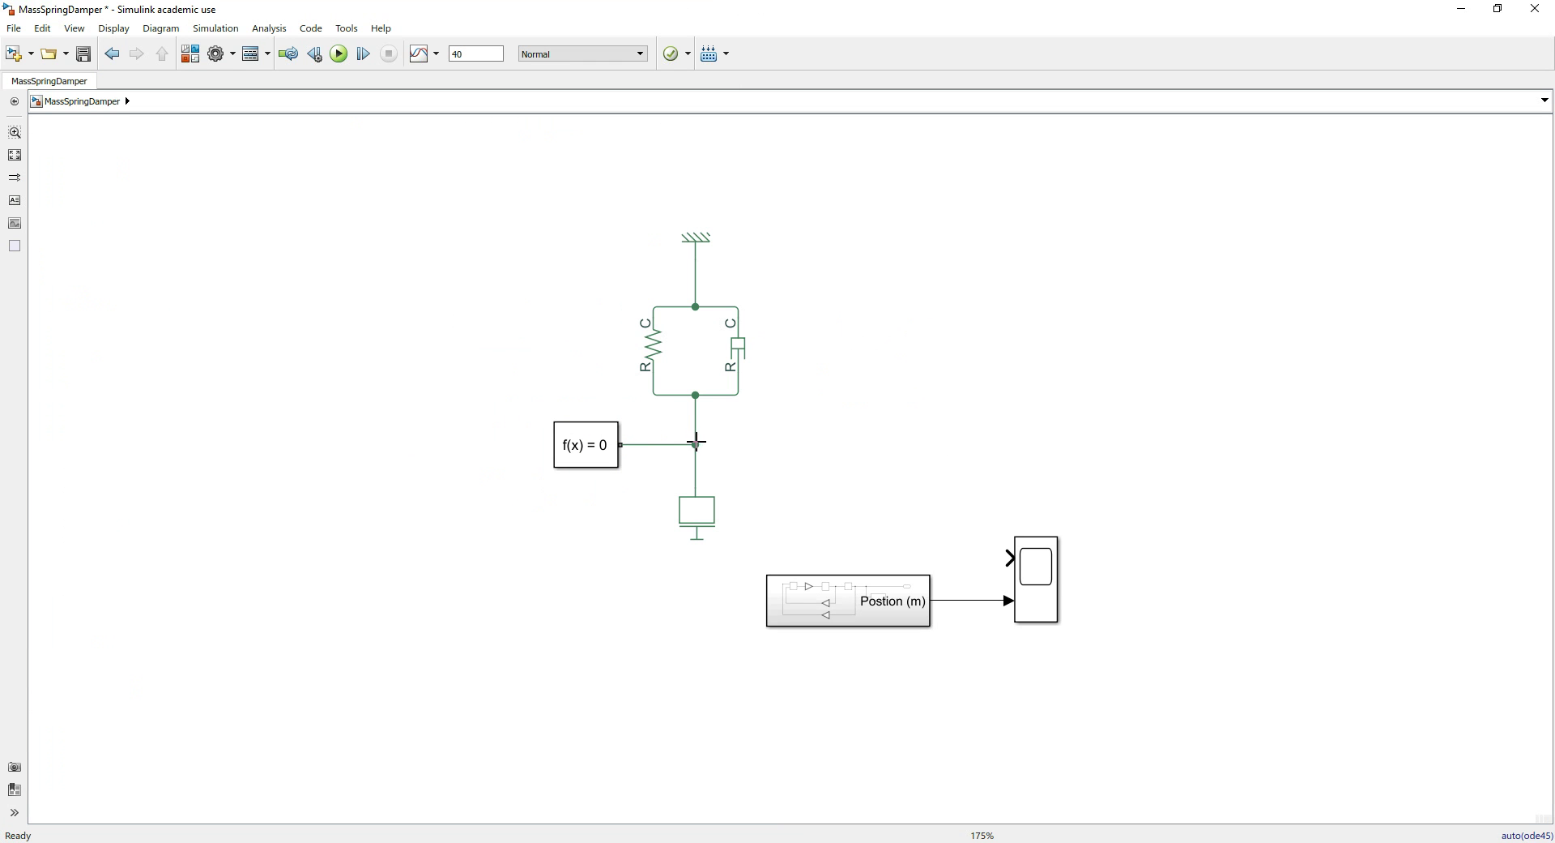
- Examine the local solver option and its solver types in the Solver Configuration parameters, leaving the local solver disabled
{"action": "left_click", "coordinate": [592, 442]}
{"action": "double_click", "coordinate": [592, 442]}
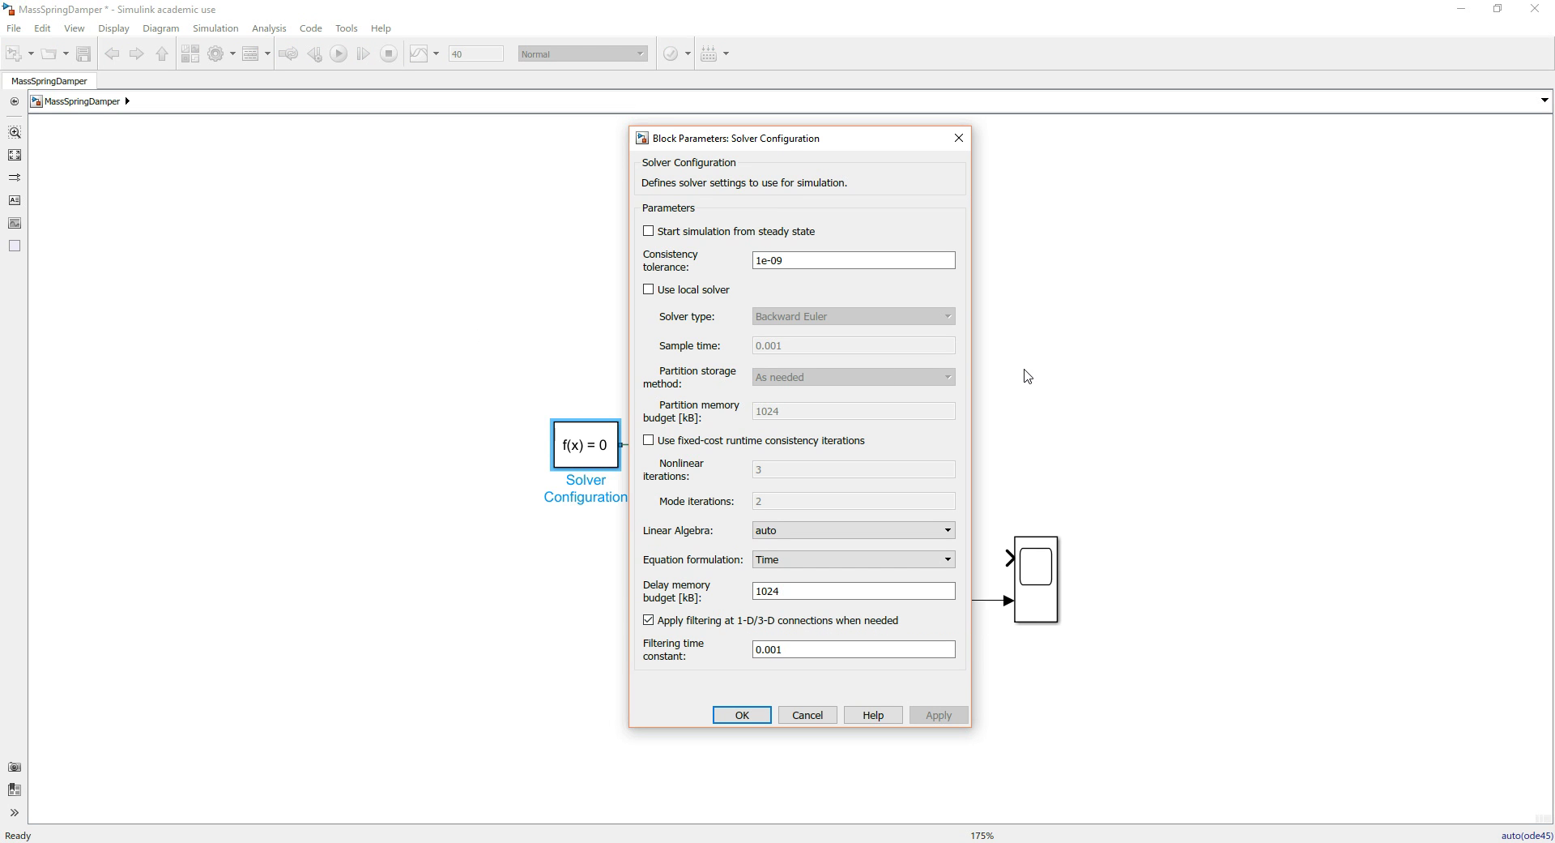
{"action": "left_click_drag", "start_coordinate": [816, 136], "coordinate": [1144, 128]}
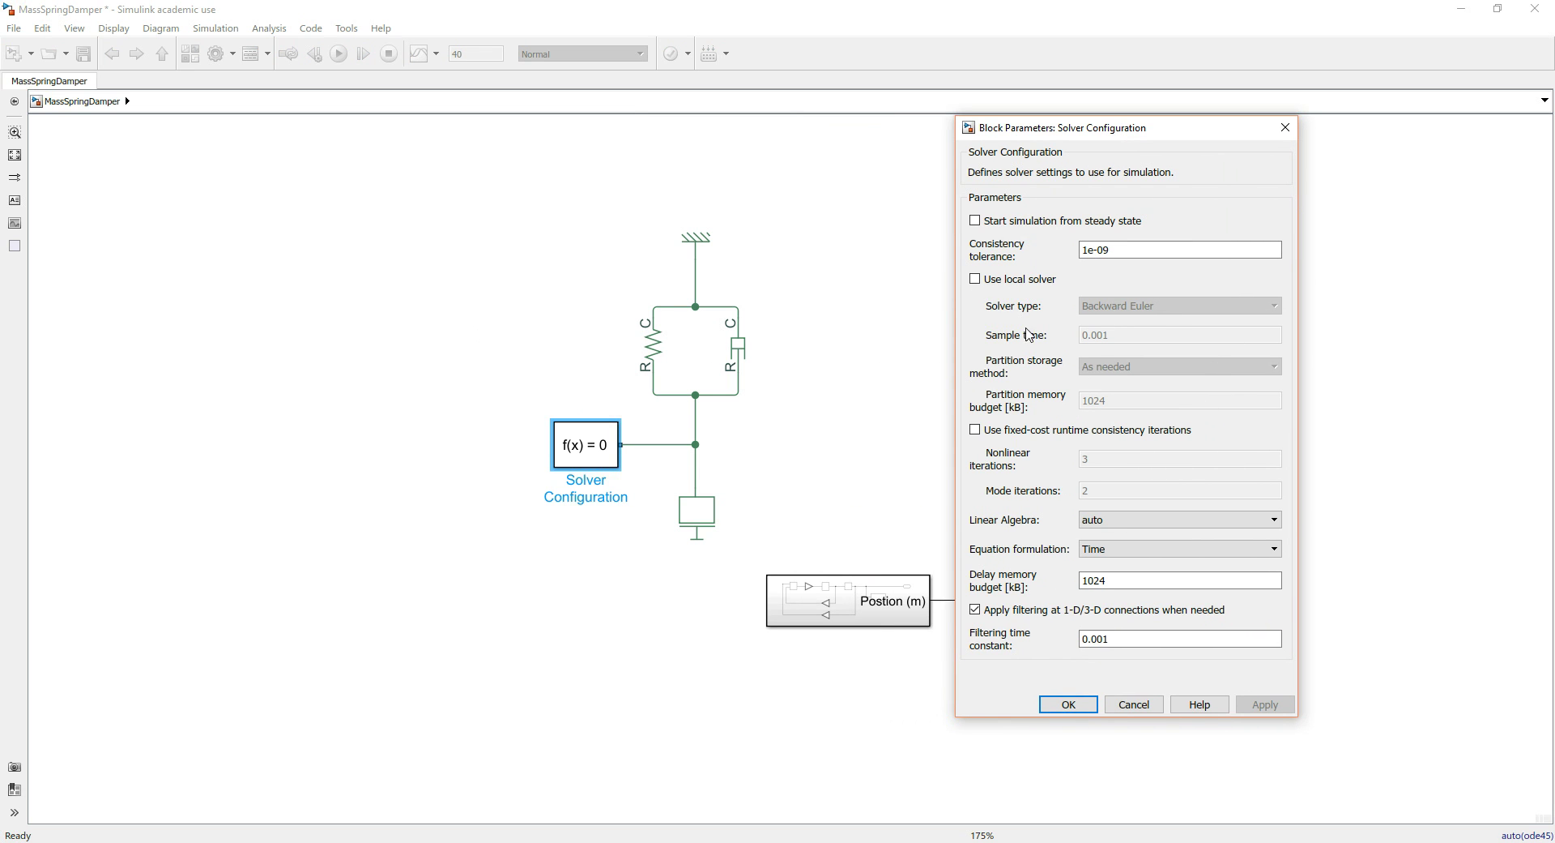
{"action": "left_click", "coordinate": [975, 282]}
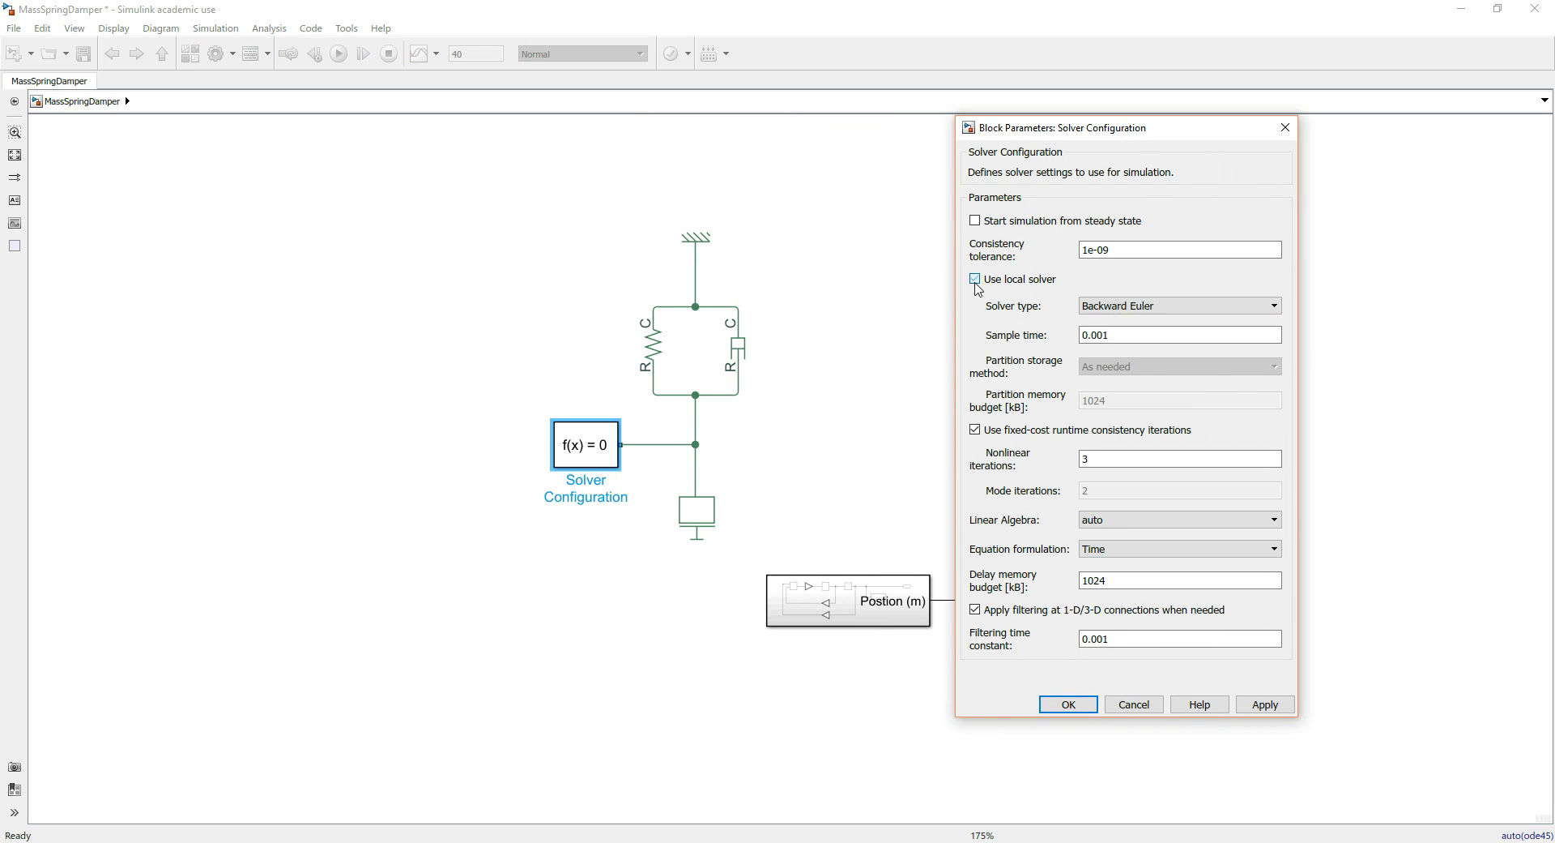
{"action": "left_click", "coordinate": [1200, 315]}
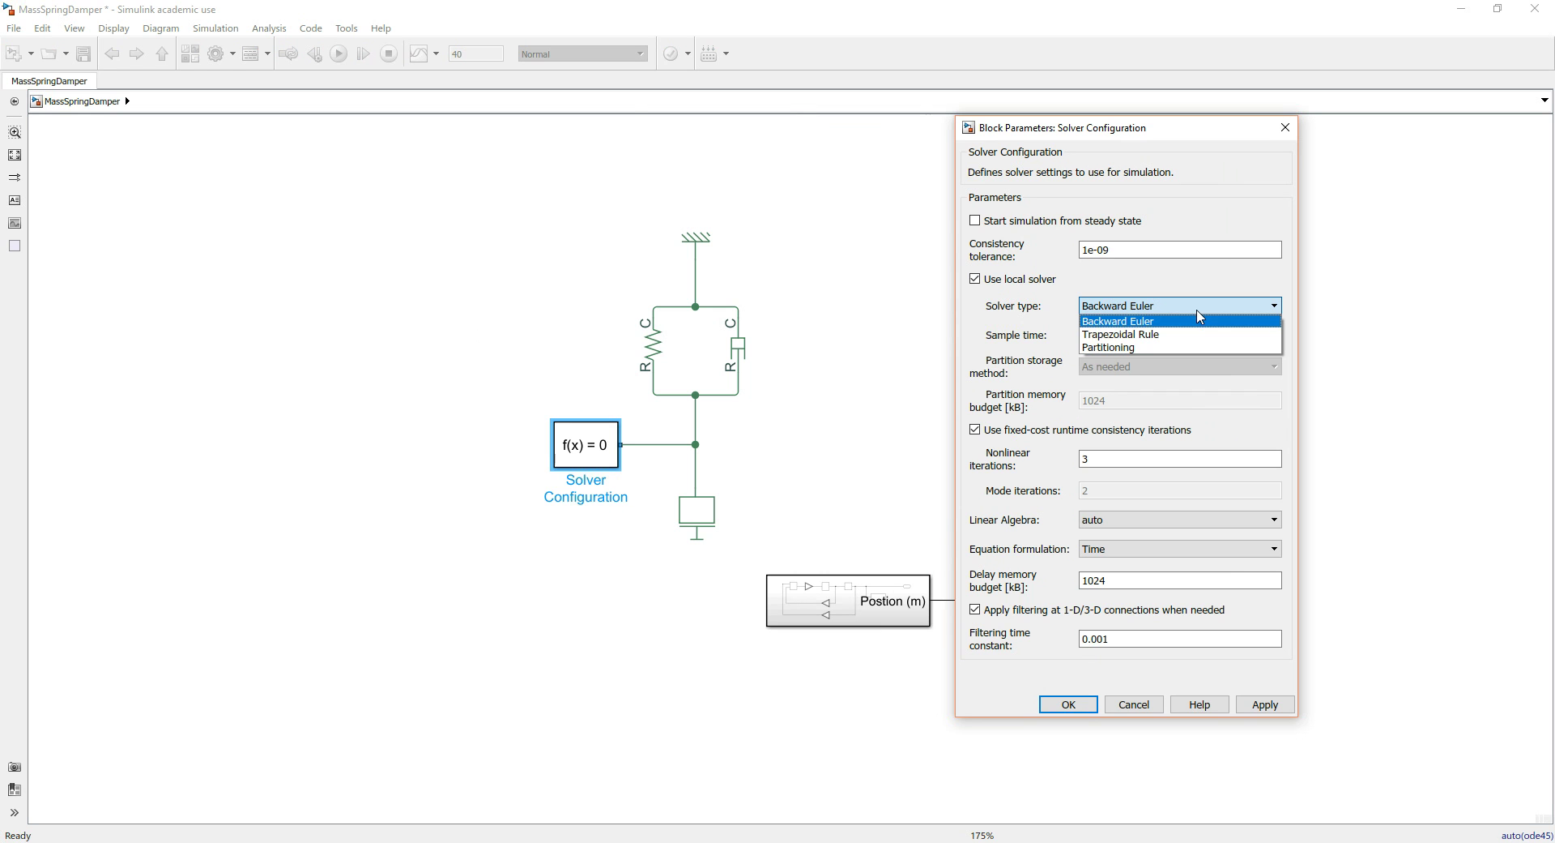
{"action": "left_click", "coordinate": [975, 280]}
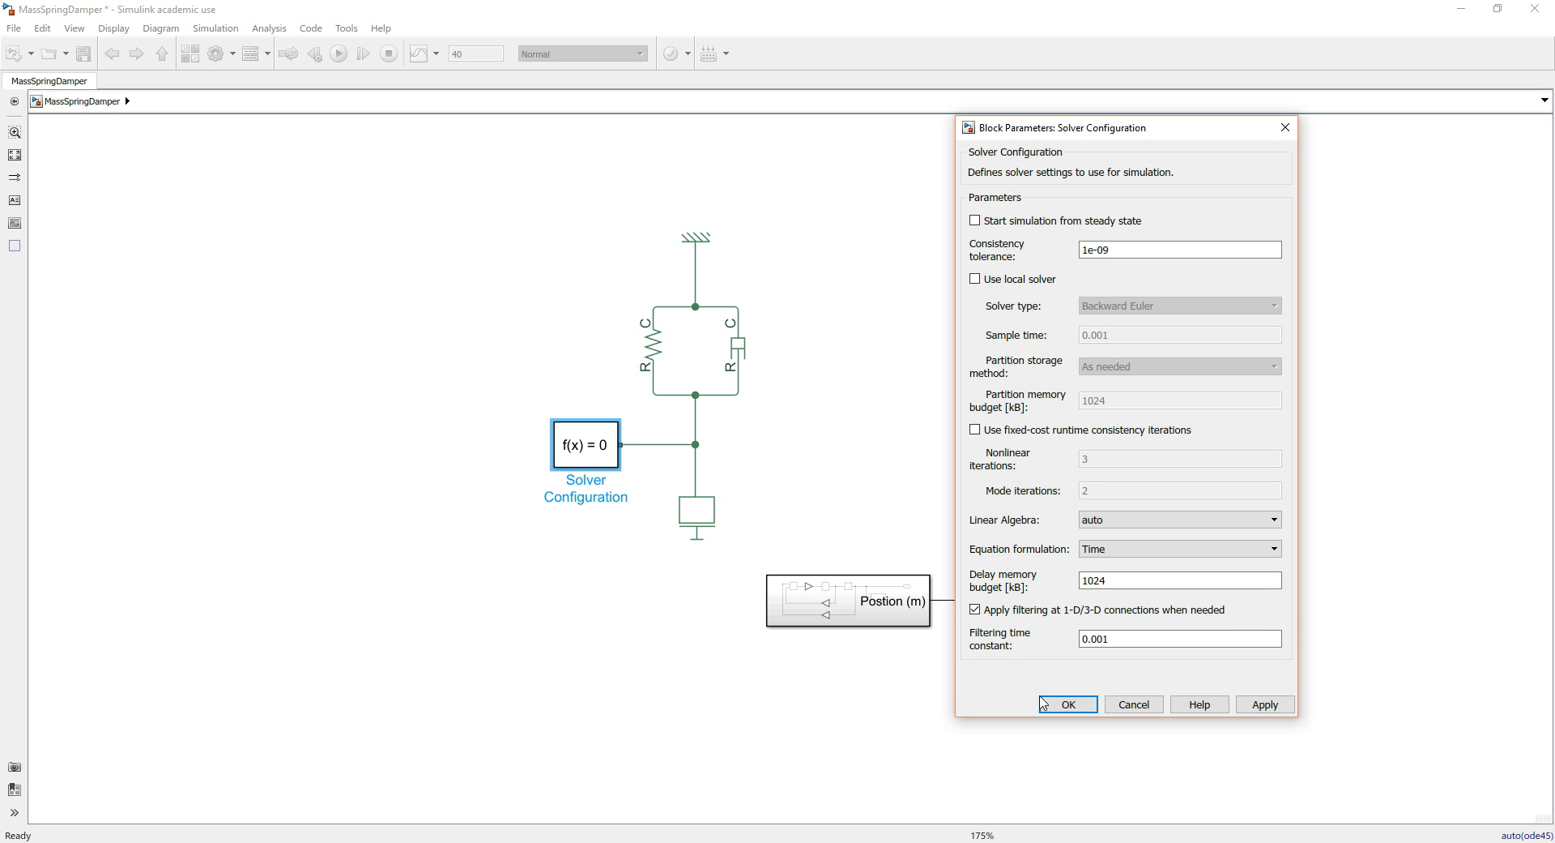
{"action": "left_click", "coordinate": [1069, 704]}
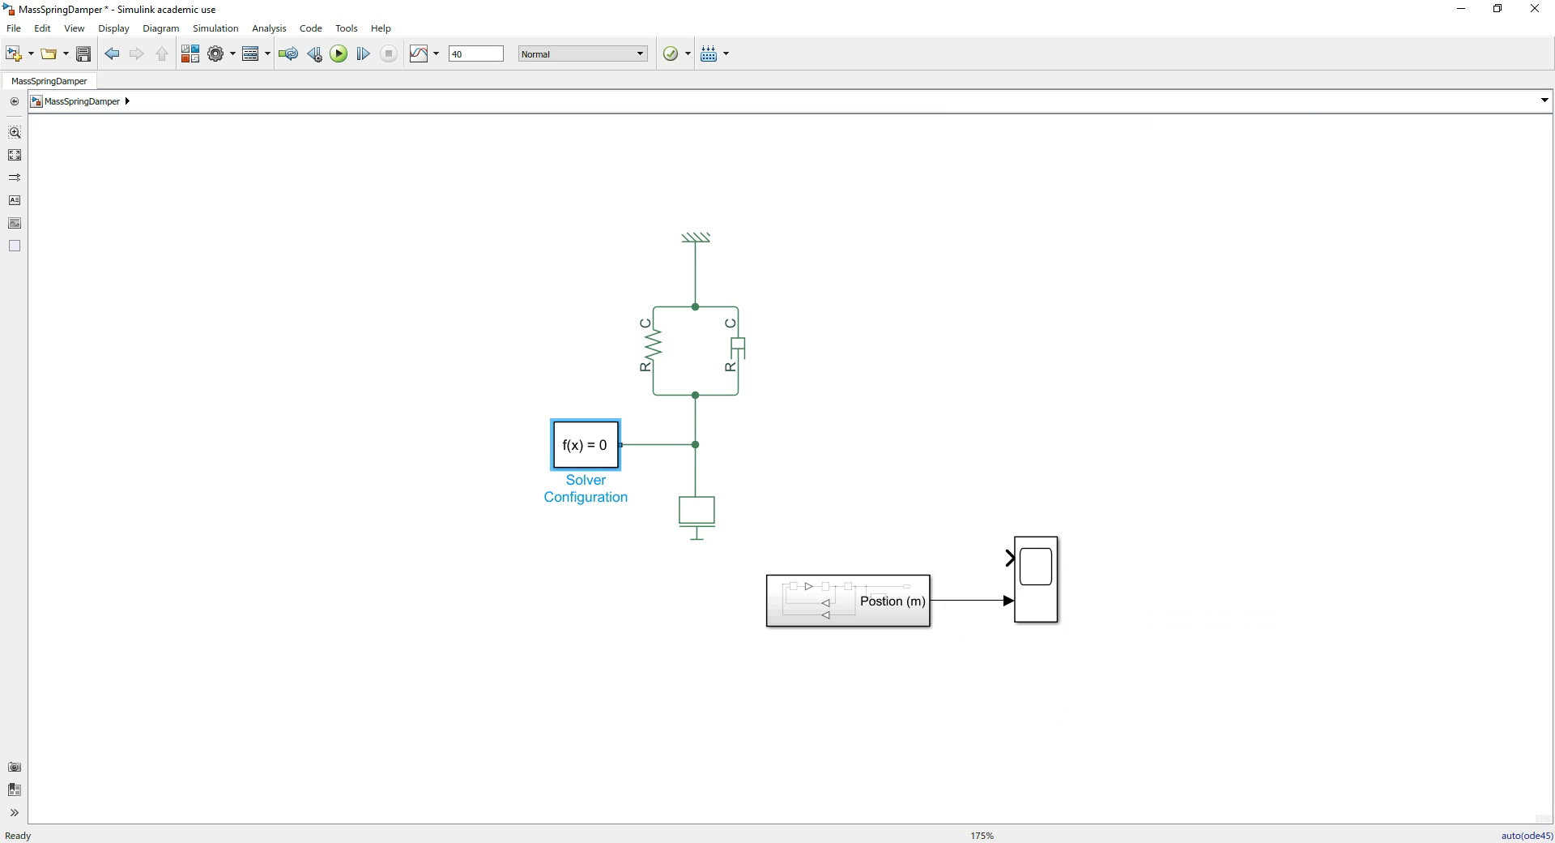
- Save the MassSpringDamper model and run the simulation
{"action": "left_click", "coordinate": [532, 753]}
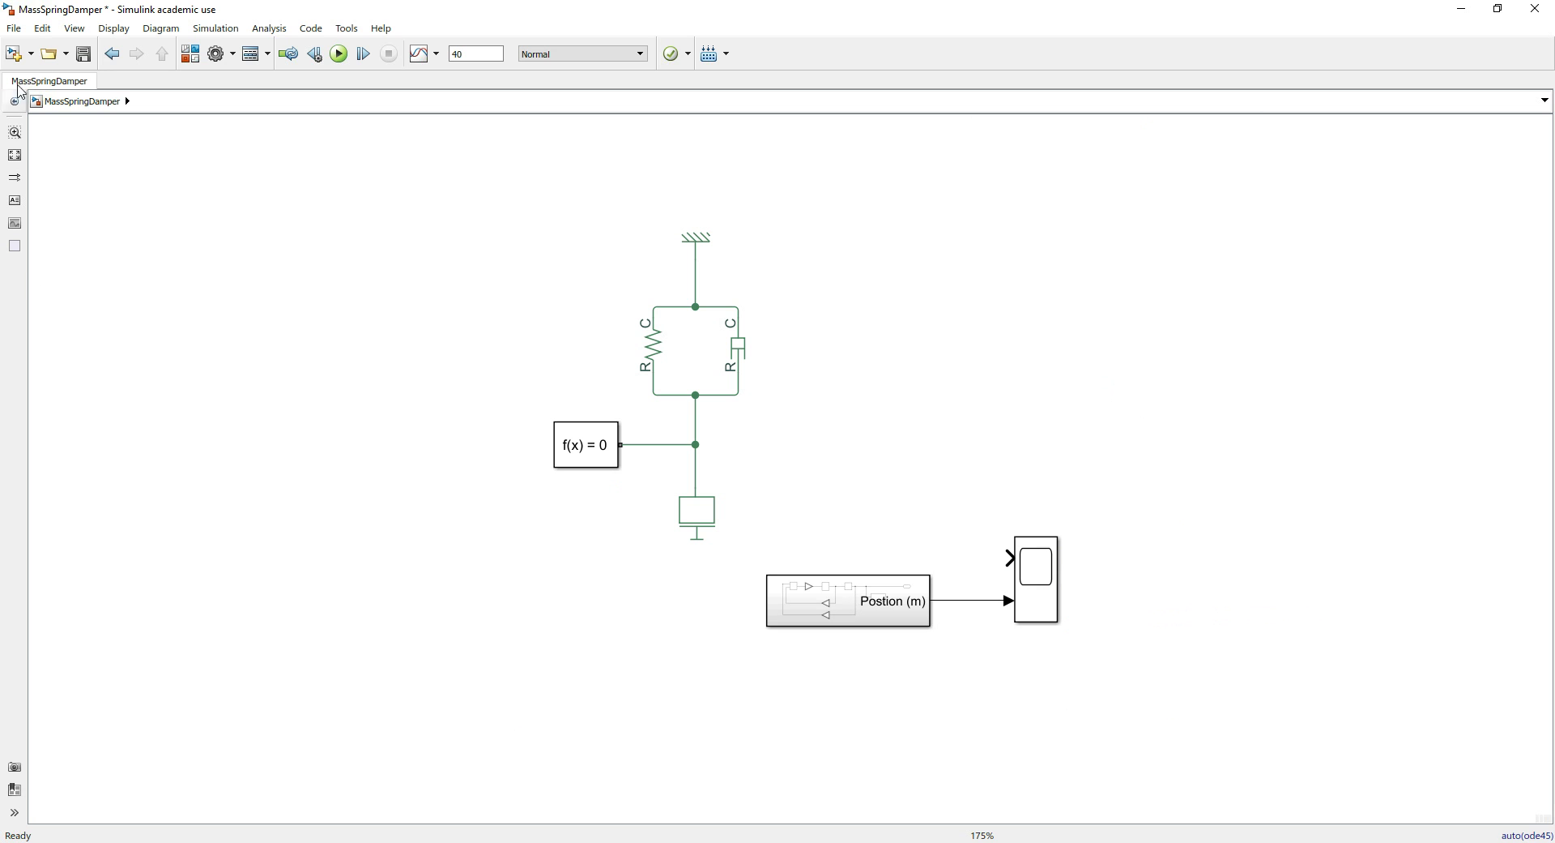
{"action": "left_click", "coordinate": [83, 54]}
{"action": "left_click", "coordinate": [338, 54]}
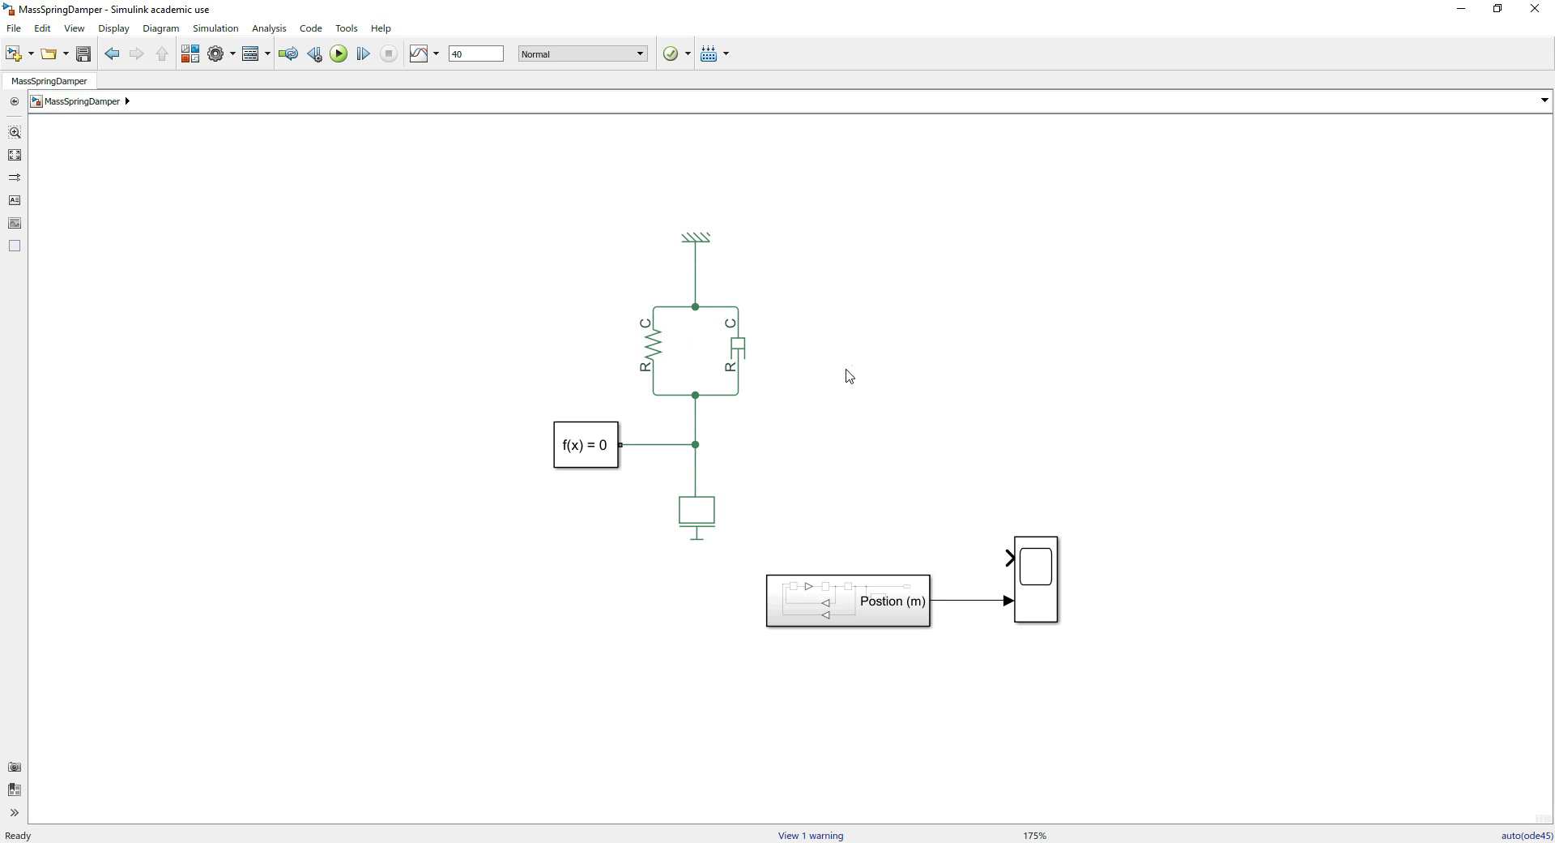
- Move the Solver Configuration block slightly closer to the line above the Mass
{"action": "left_click_drag", "start_coordinate": [580, 452], "coordinate": [603, 448]}
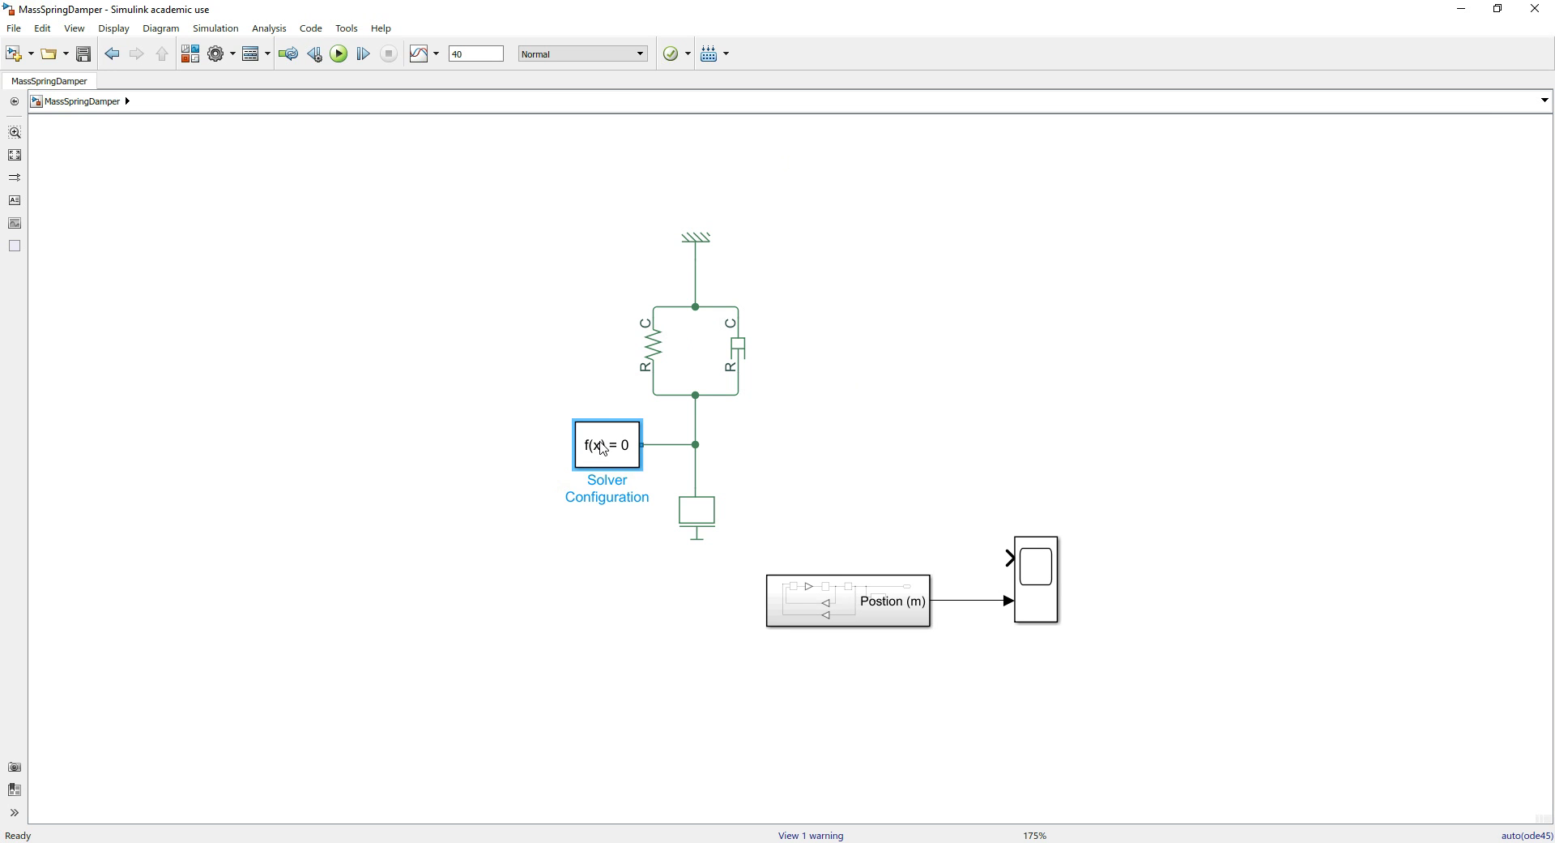
{"action": "left_click", "coordinate": [848, 431]}
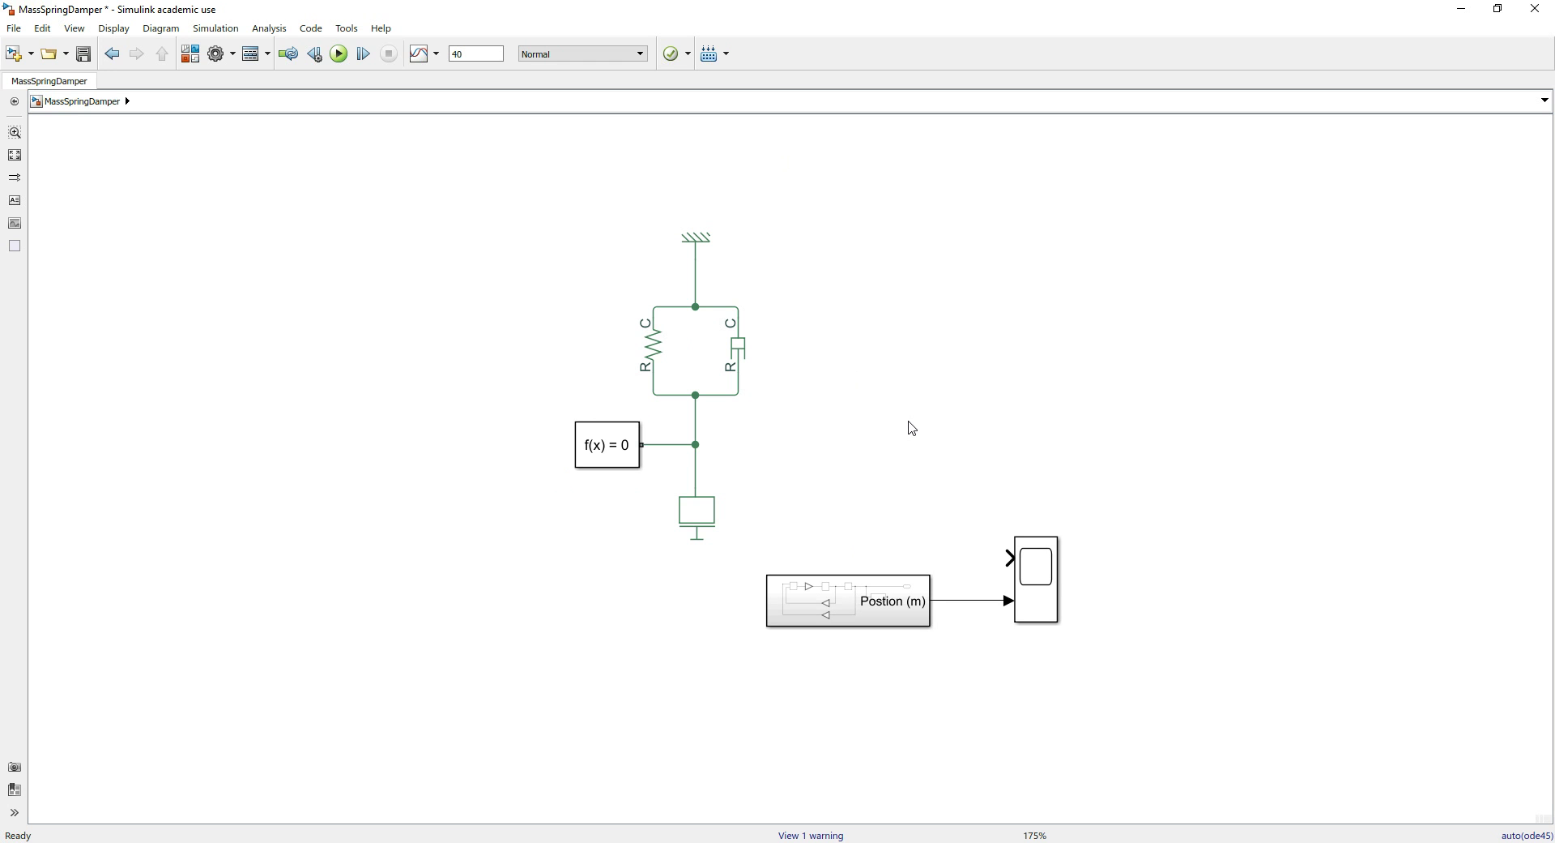
{"action": "left_click_drag", "start_coordinate": [536, 210], "coordinate": [755, 543]}
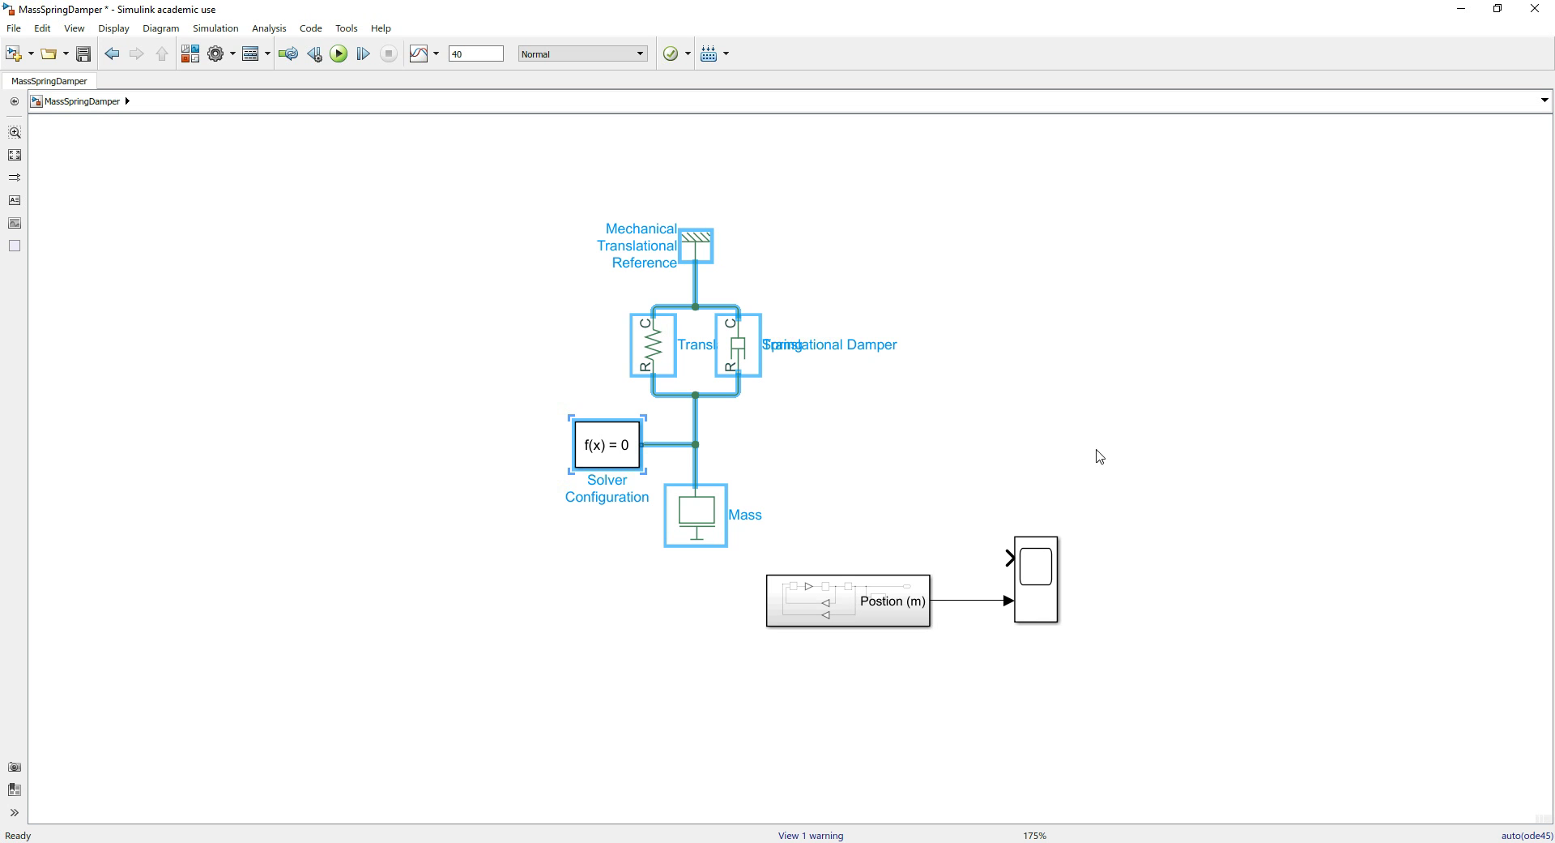
{"action": "left_click", "coordinate": [857, 432]}
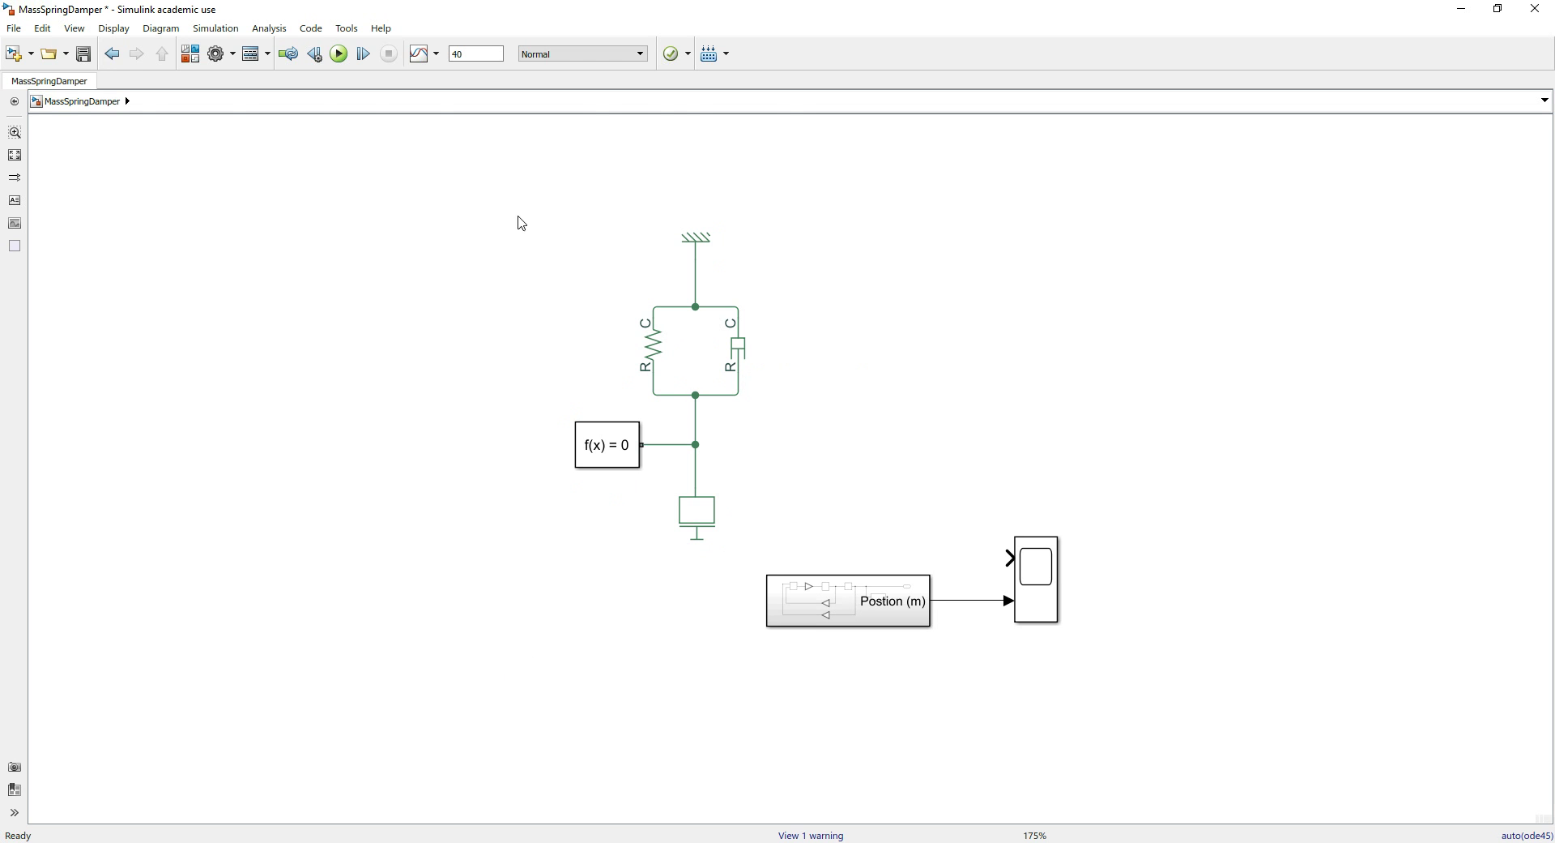
- Look through the sensors, sources, mechanisms, rotational elements and translational elements in the Simscape Foundation mechanical library
{"action": "left_click", "coordinate": [191, 54]}
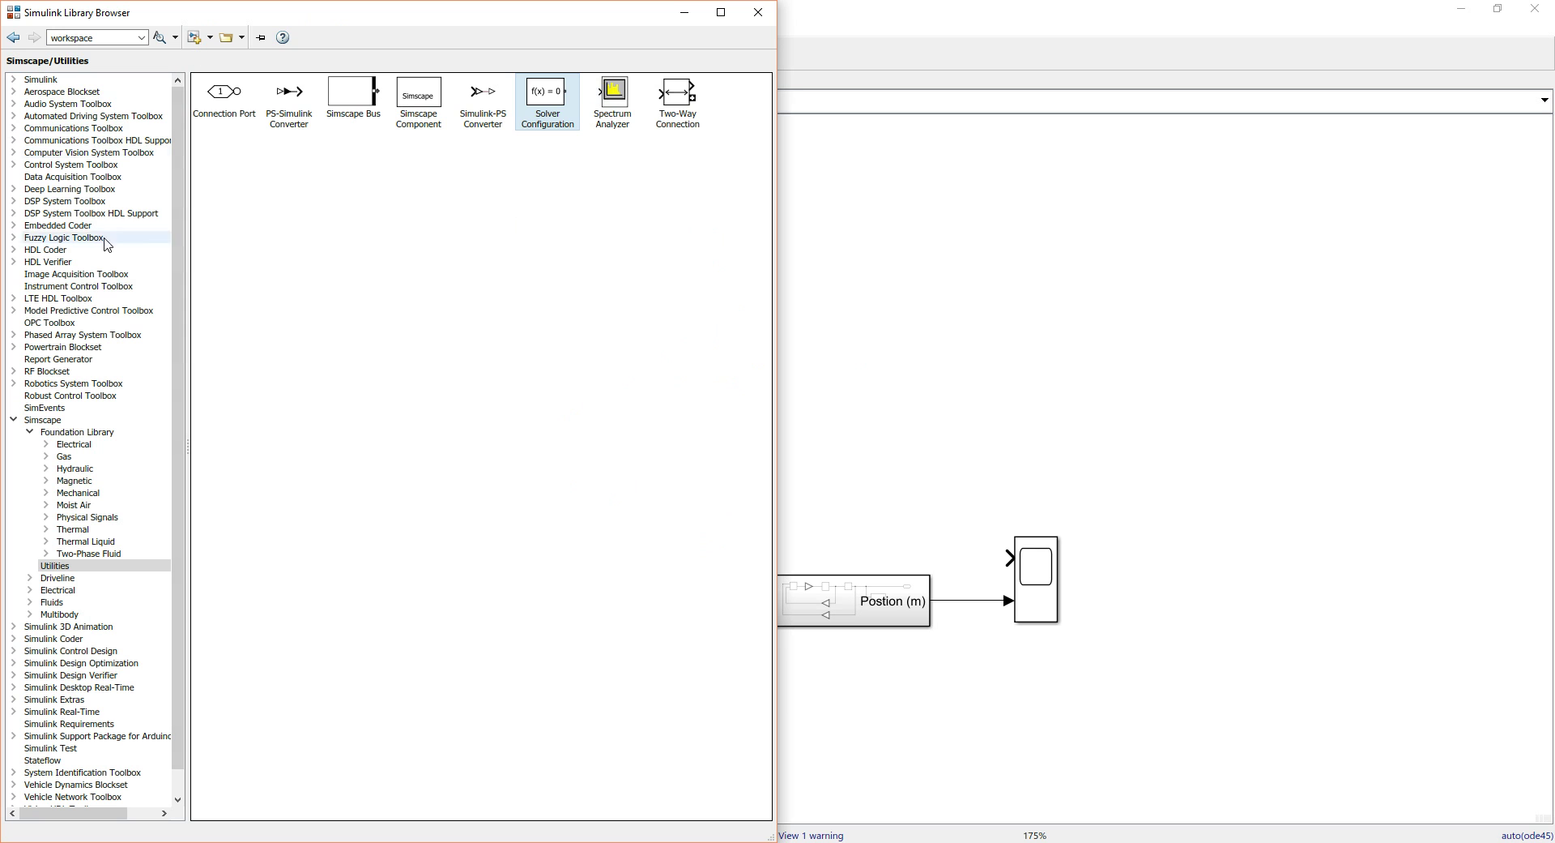
{"action": "left_click", "coordinate": [88, 434]}
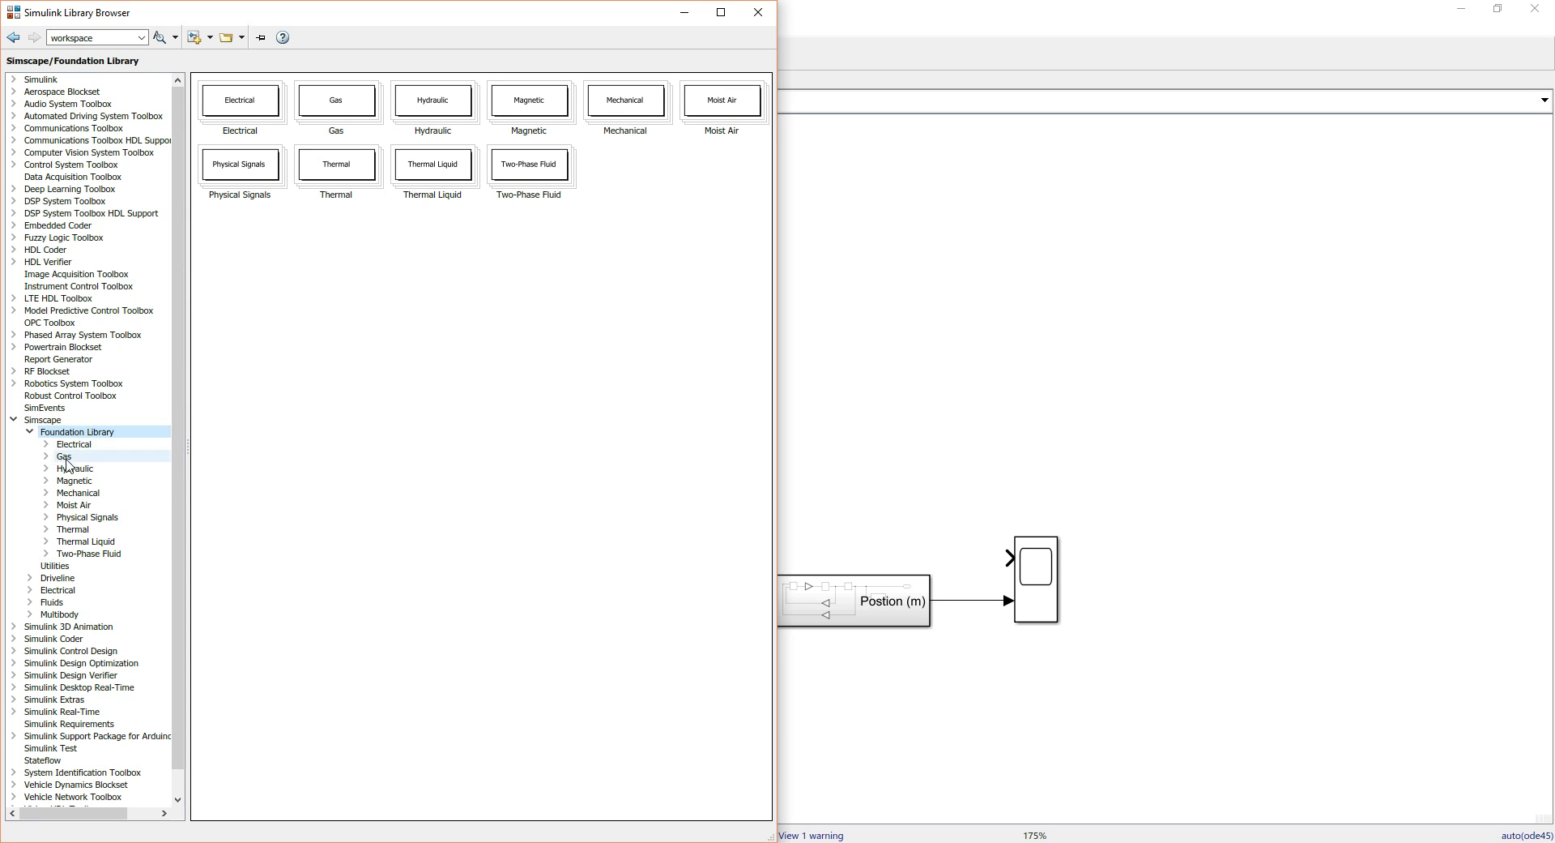
{"action": "left_click", "coordinate": [72, 494]}
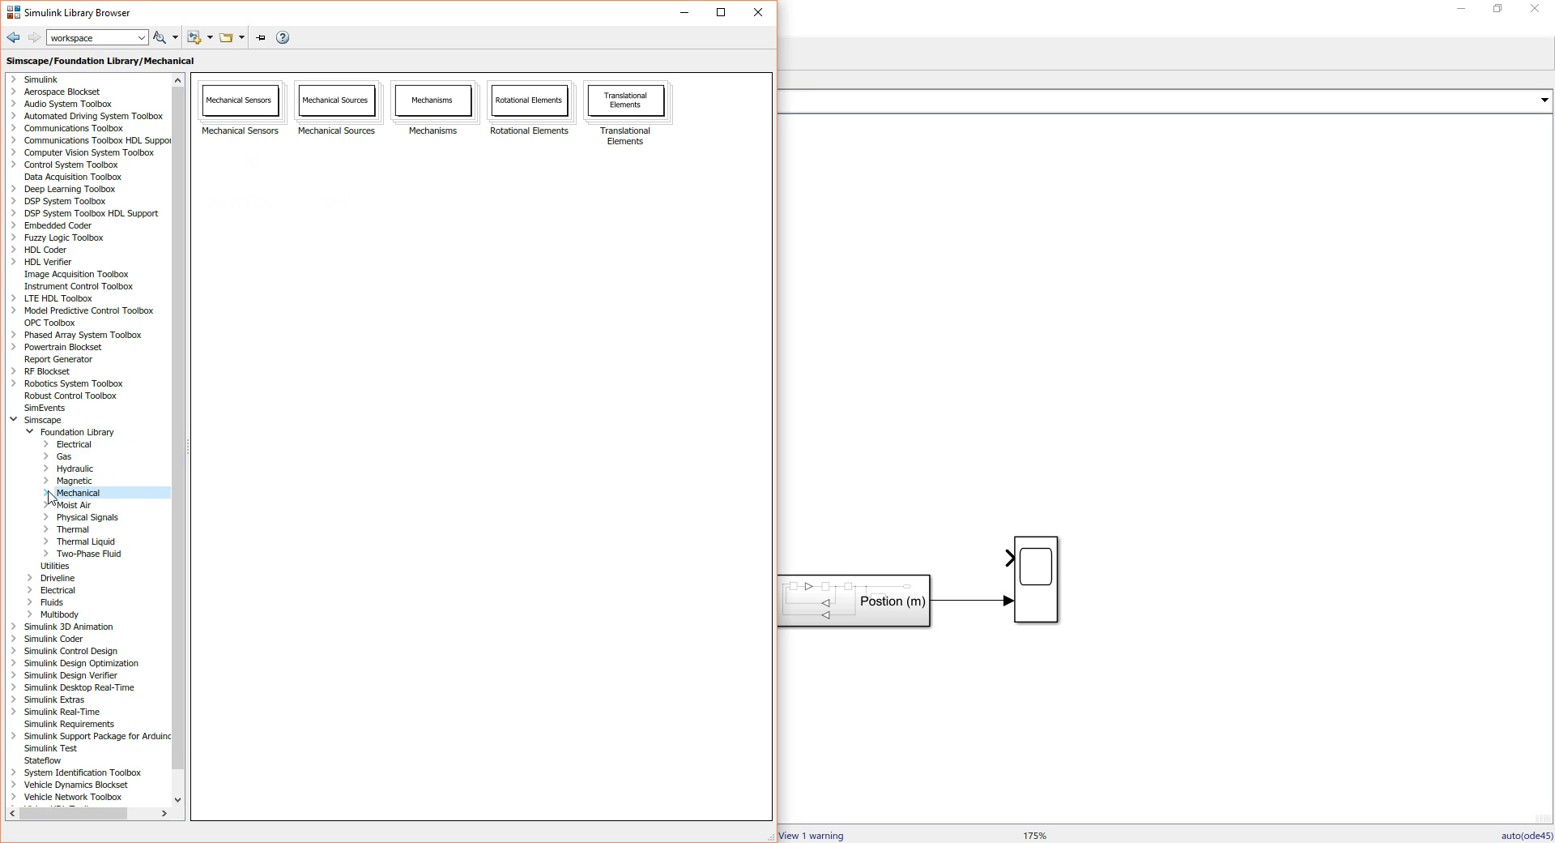
{"action": "left_click", "coordinate": [47, 493]}
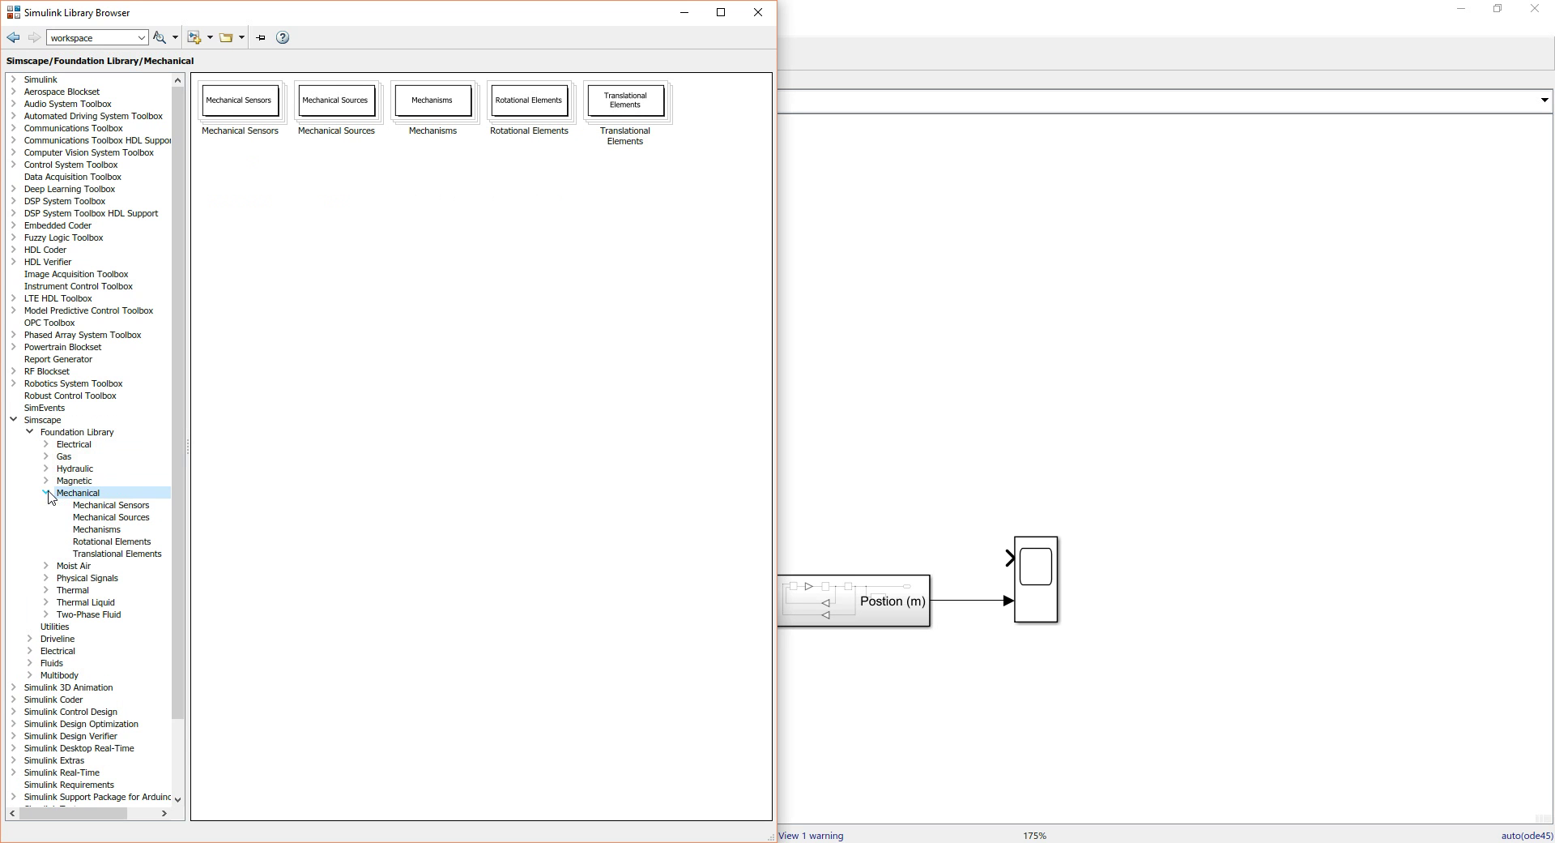
{"action": "left_click", "coordinate": [120, 506]}
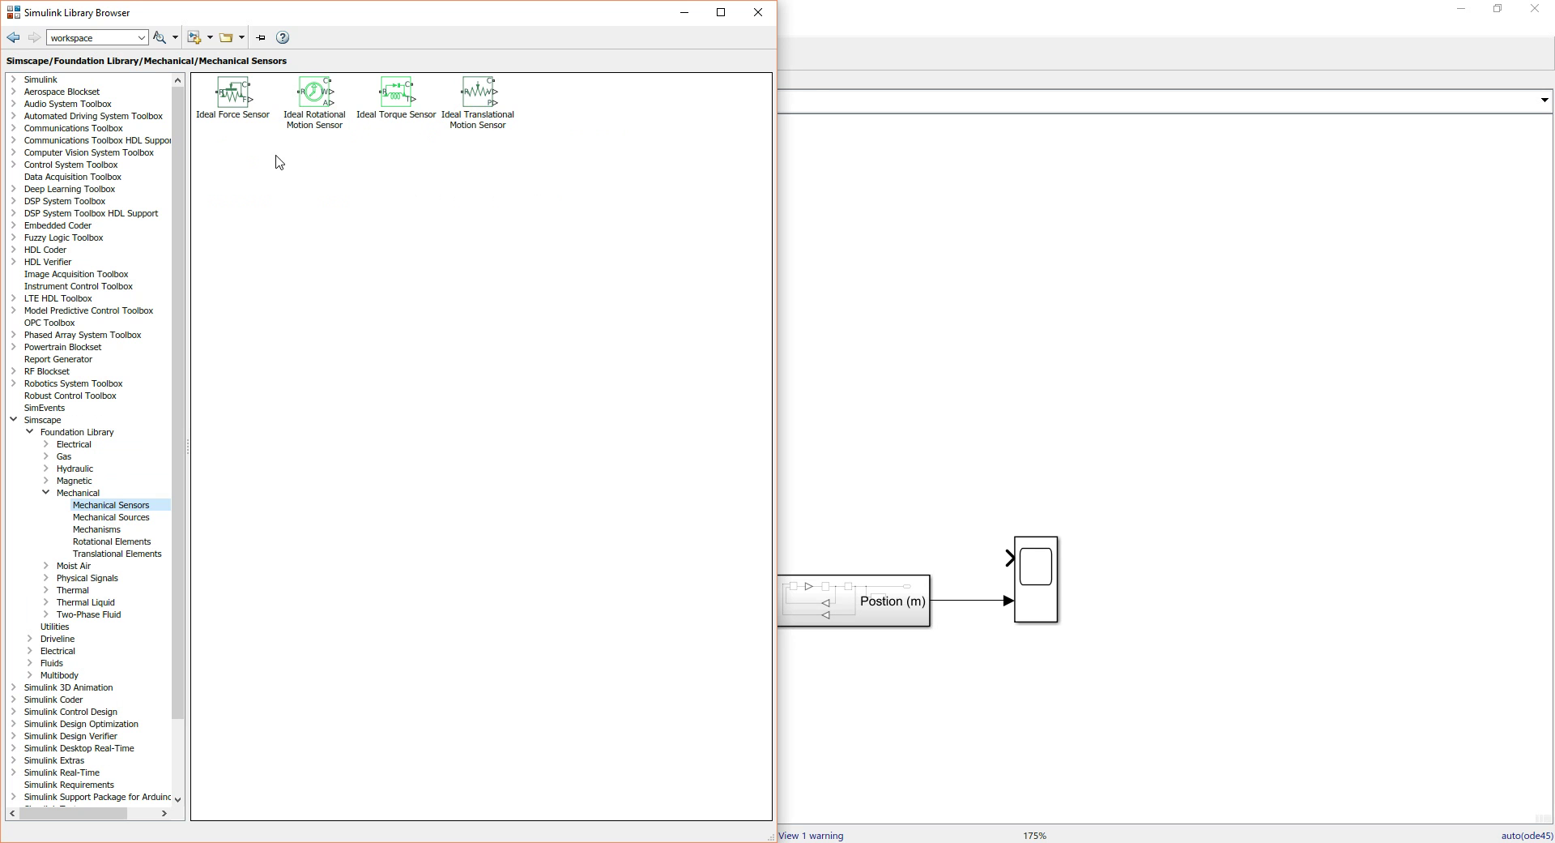
{"action": "left_click", "coordinate": [112, 518]}
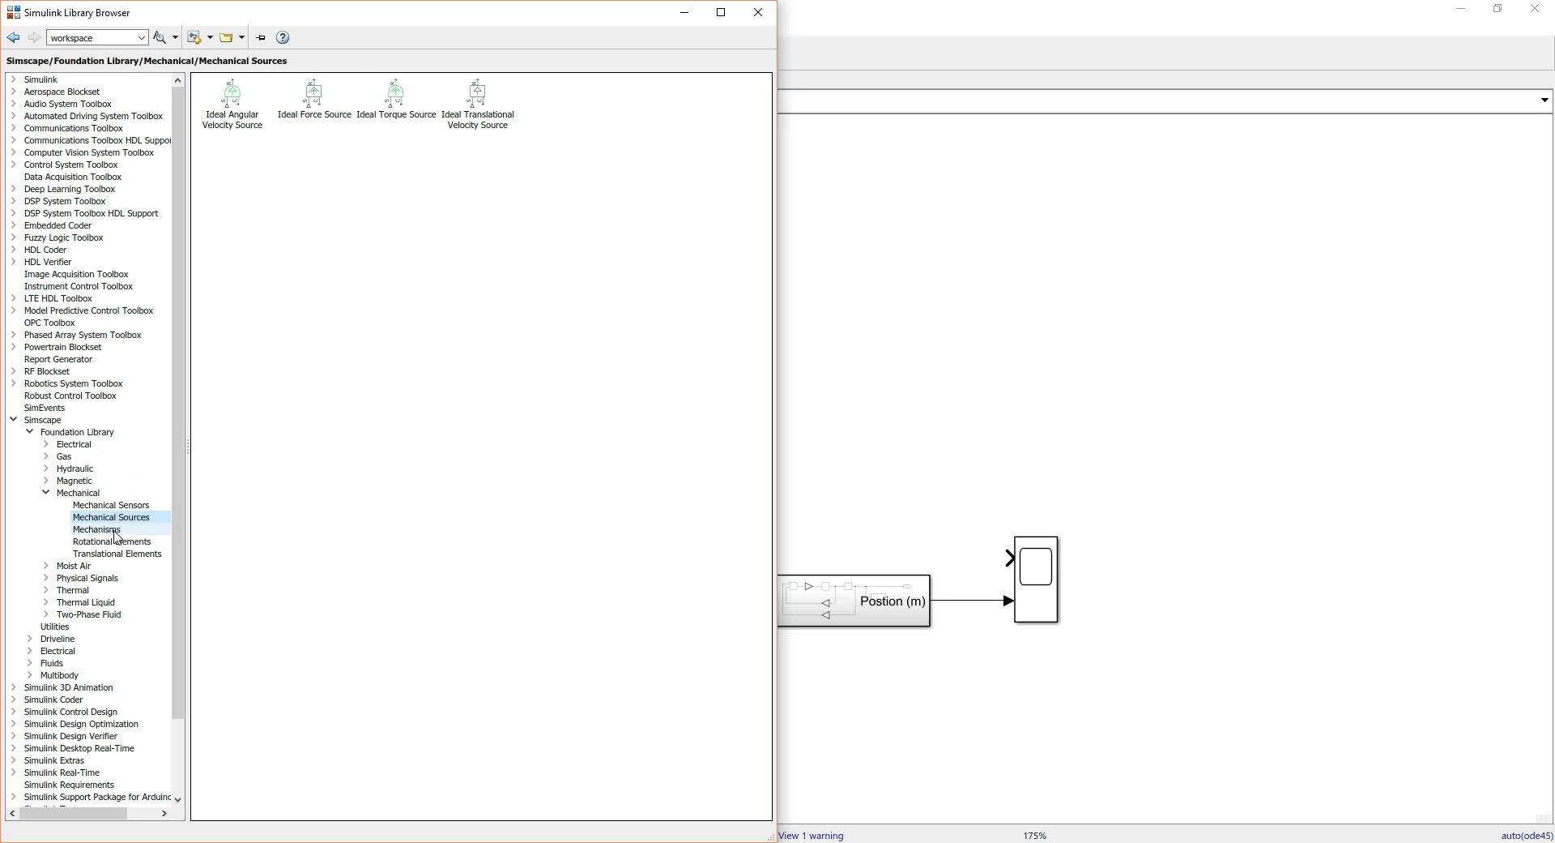
{"action": "left_click", "coordinate": [114, 531]}
{"action": "left_click", "coordinate": [114, 542]}
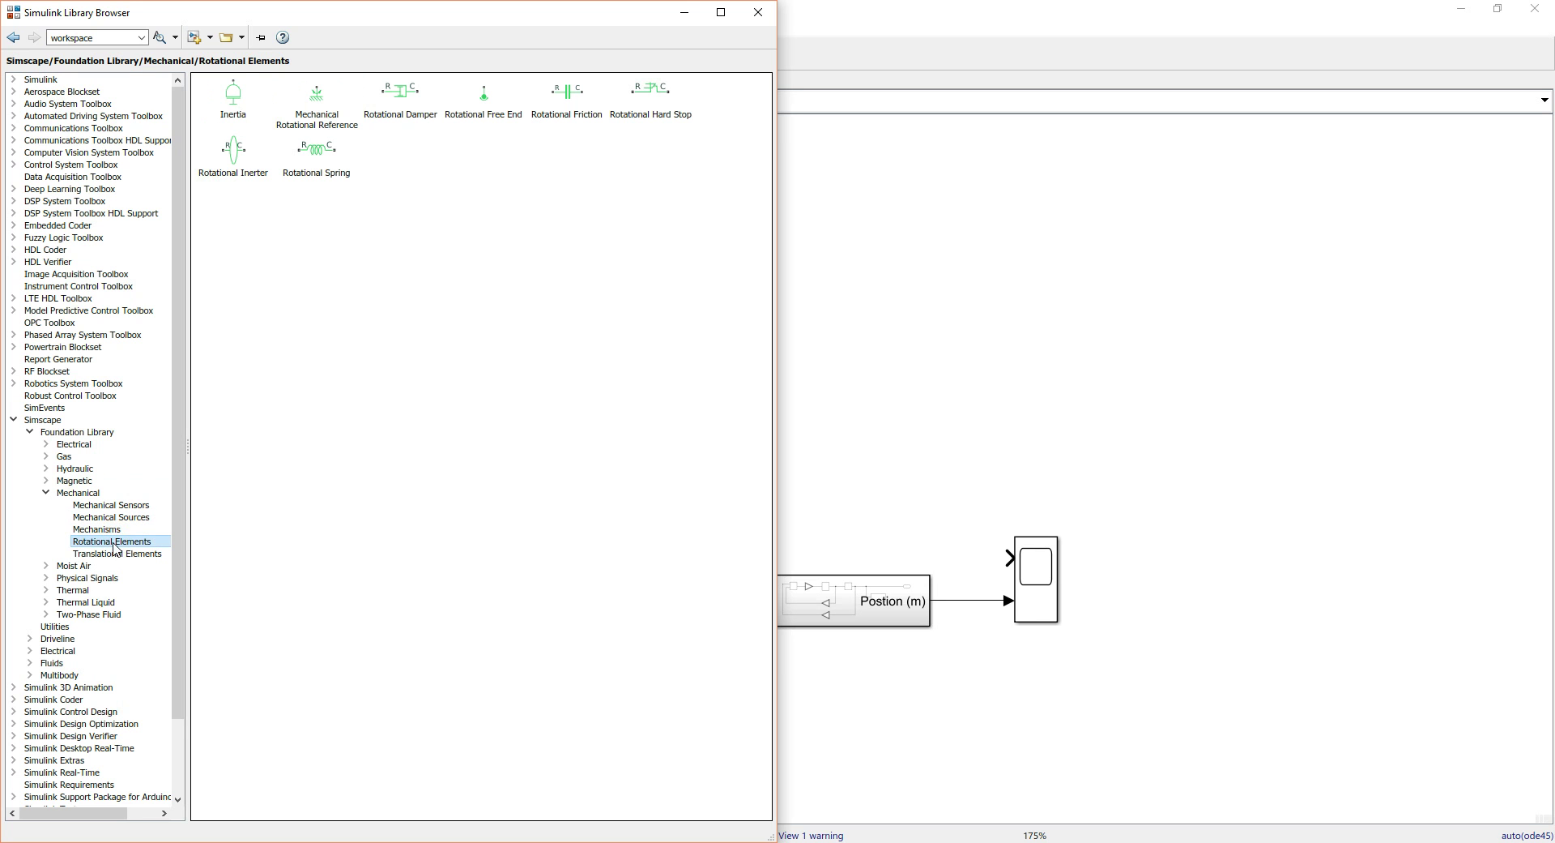
{"action": "left_click", "coordinate": [116, 554]}
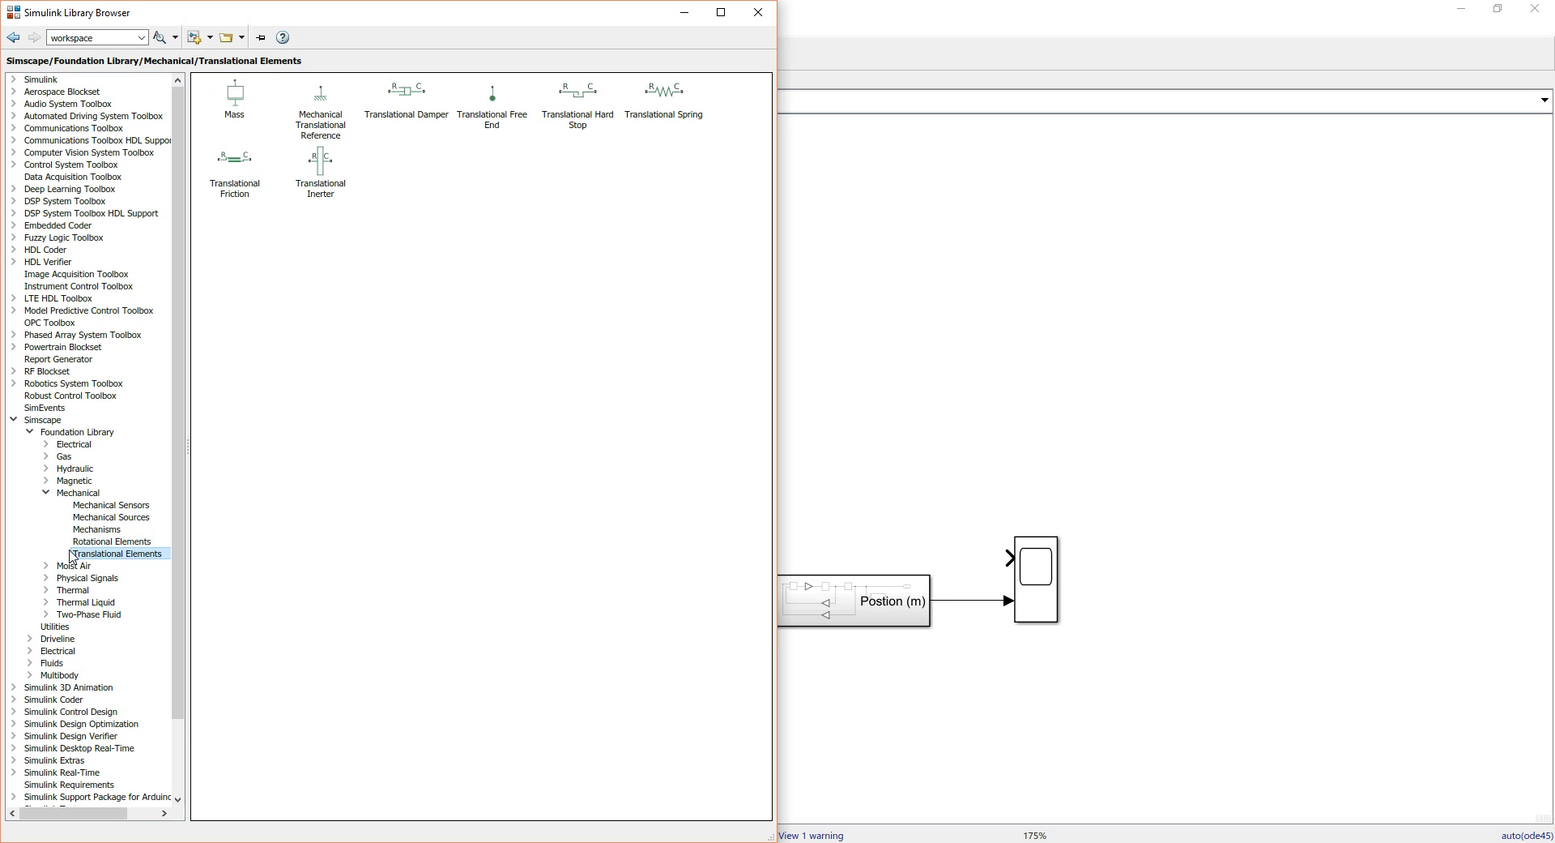
- Add an Ideal Translational Motion Sensor from the Mechanical Sensors library beside the Simscape network, above the Simulink subsystem, with initial position yo
{"action": "left_click", "coordinate": [111, 509]}
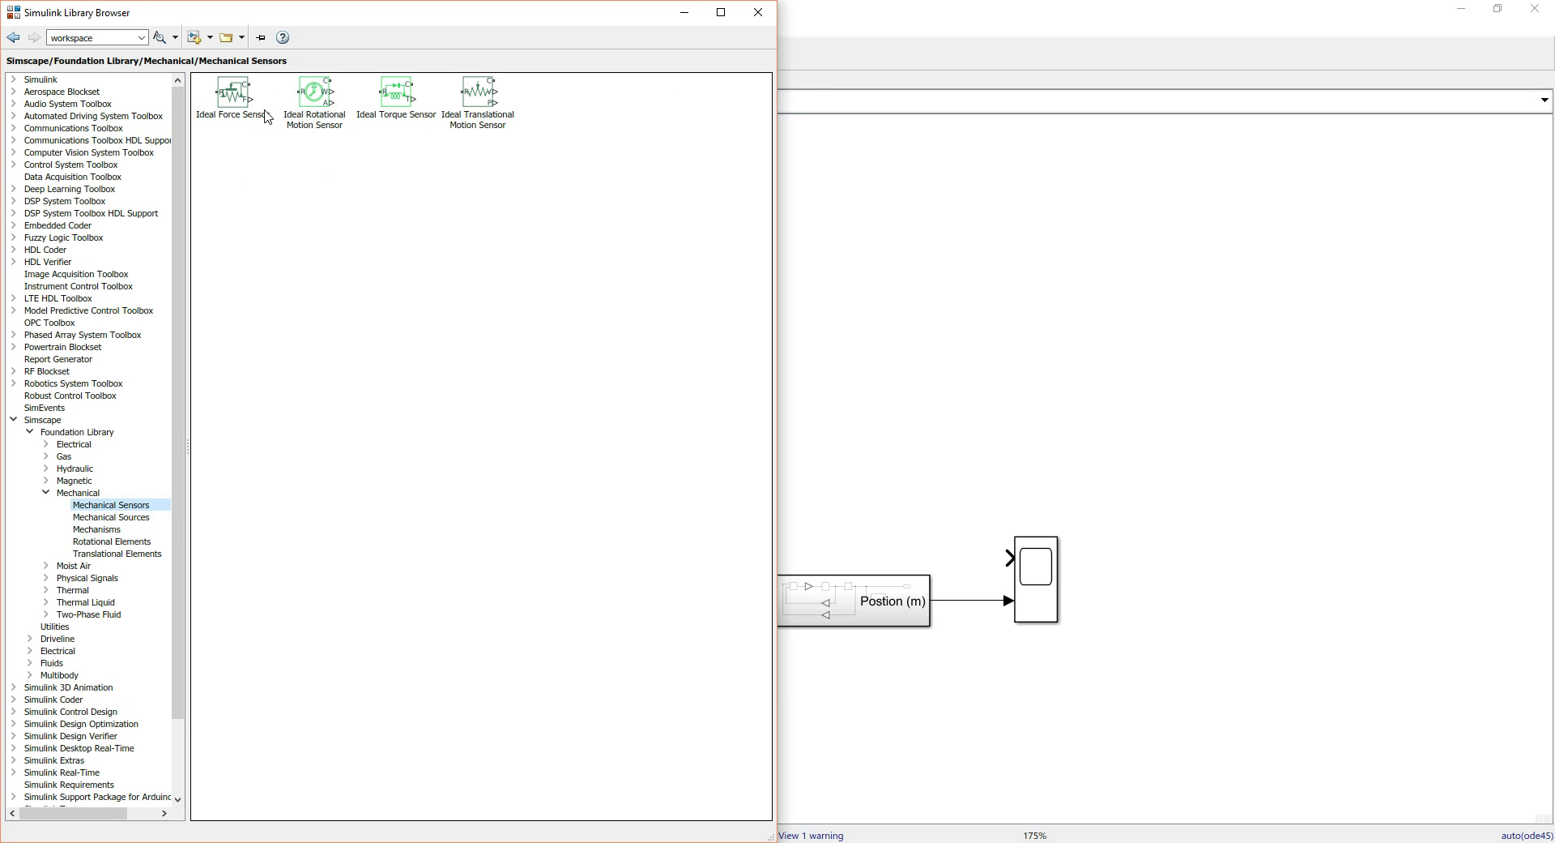
{"action": "left_click", "coordinate": [321, 129]}
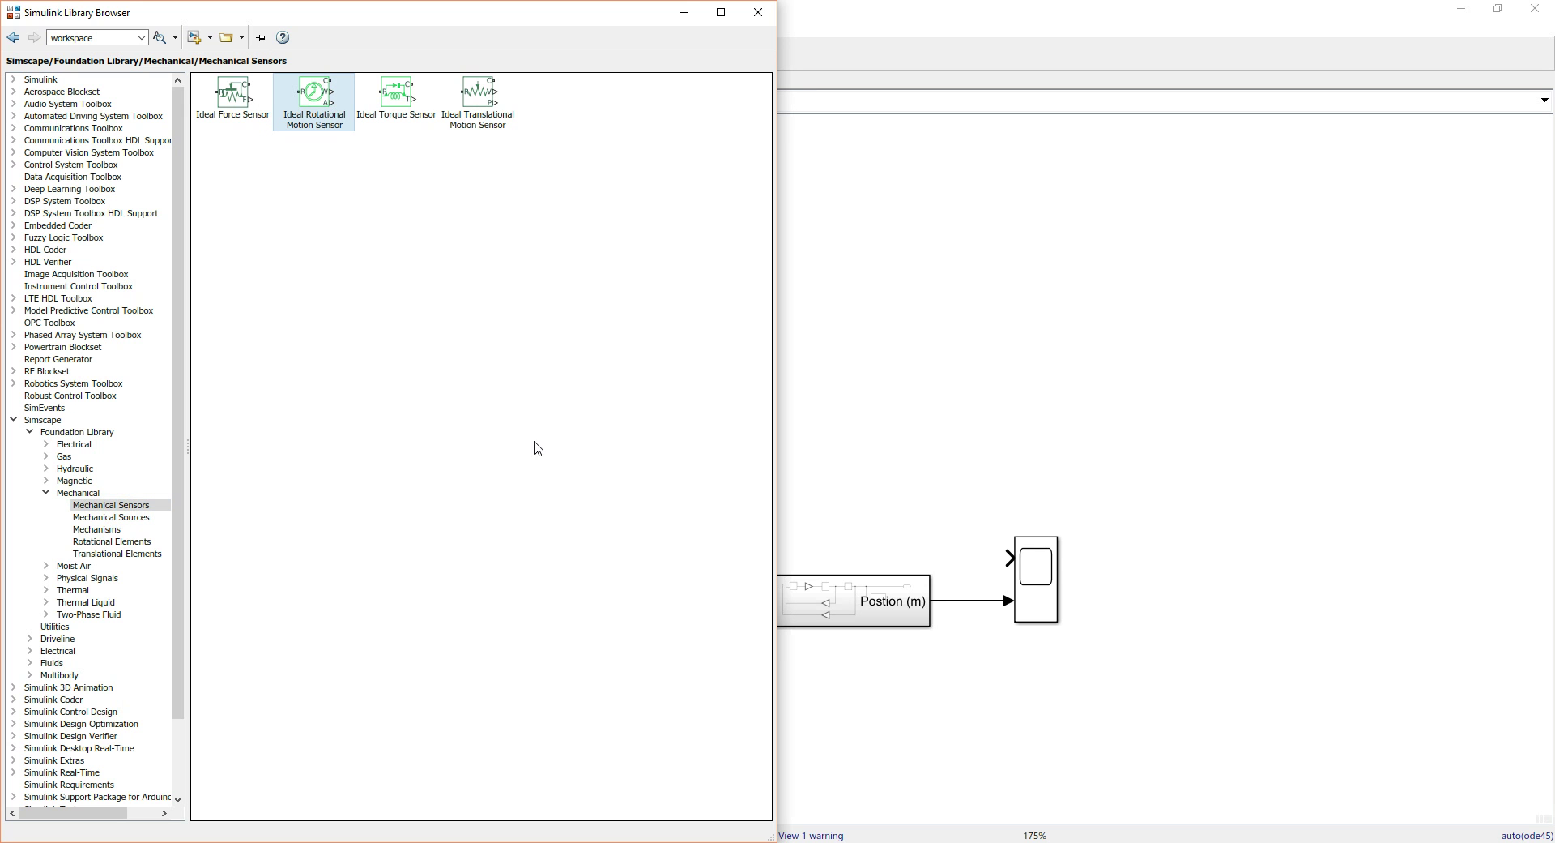
{"action": "left_click", "coordinate": [492, 124]}
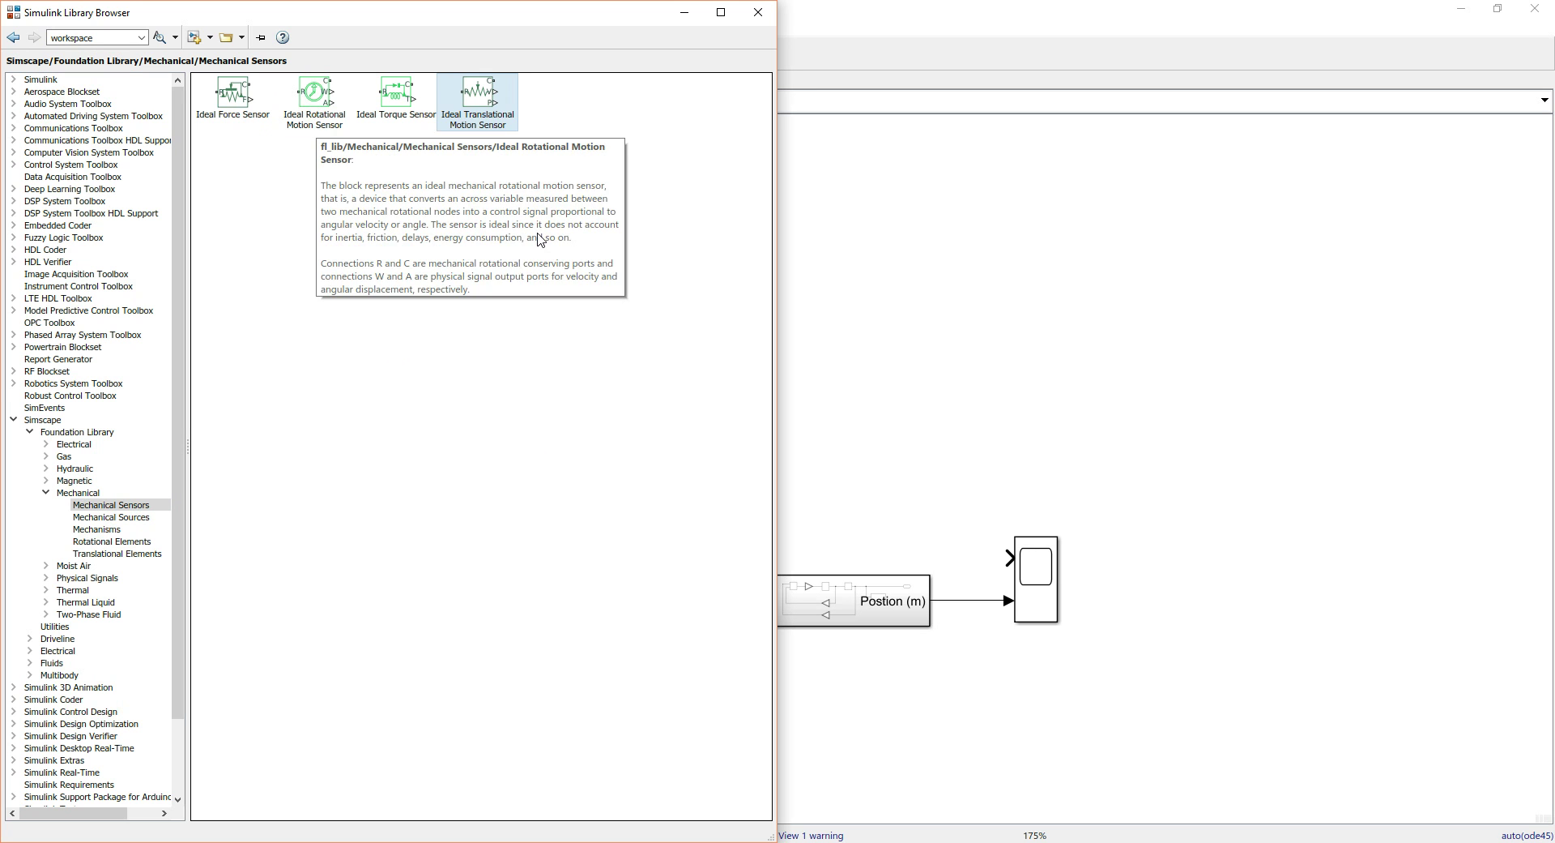
{"action": "left_click", "coordinate": [588, 386]}
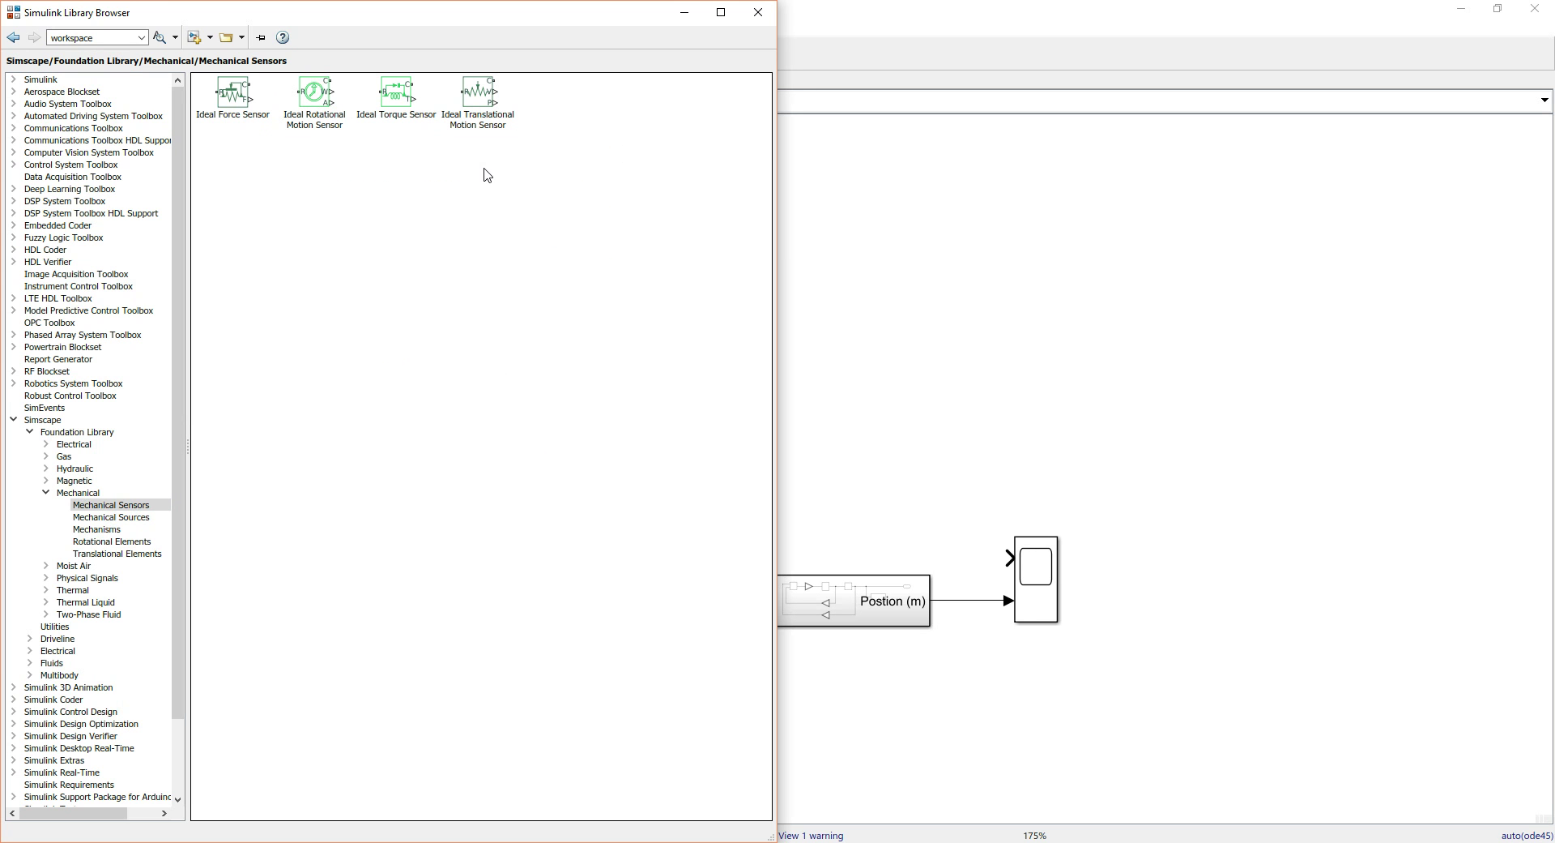
{"action": "mouse_move", "coordinate": [488, 99]}
{"action": "left_click_drag", "start_coordinate": [483, 96], "coordinate": [894, 455]}
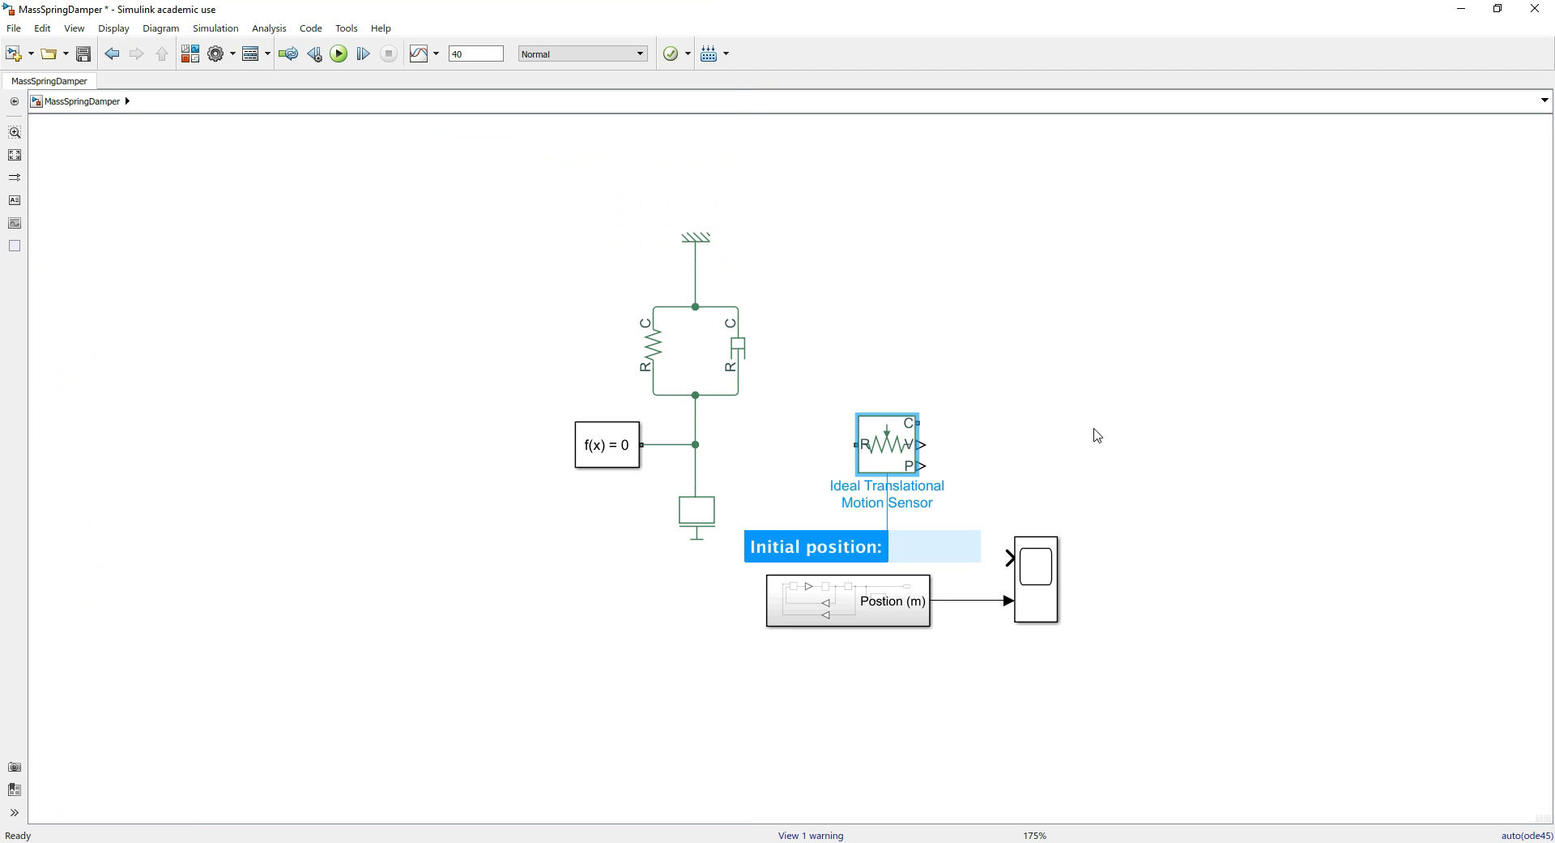
{"action": "type", "text": "y0"}
{"action": "key", "text": "Return"}
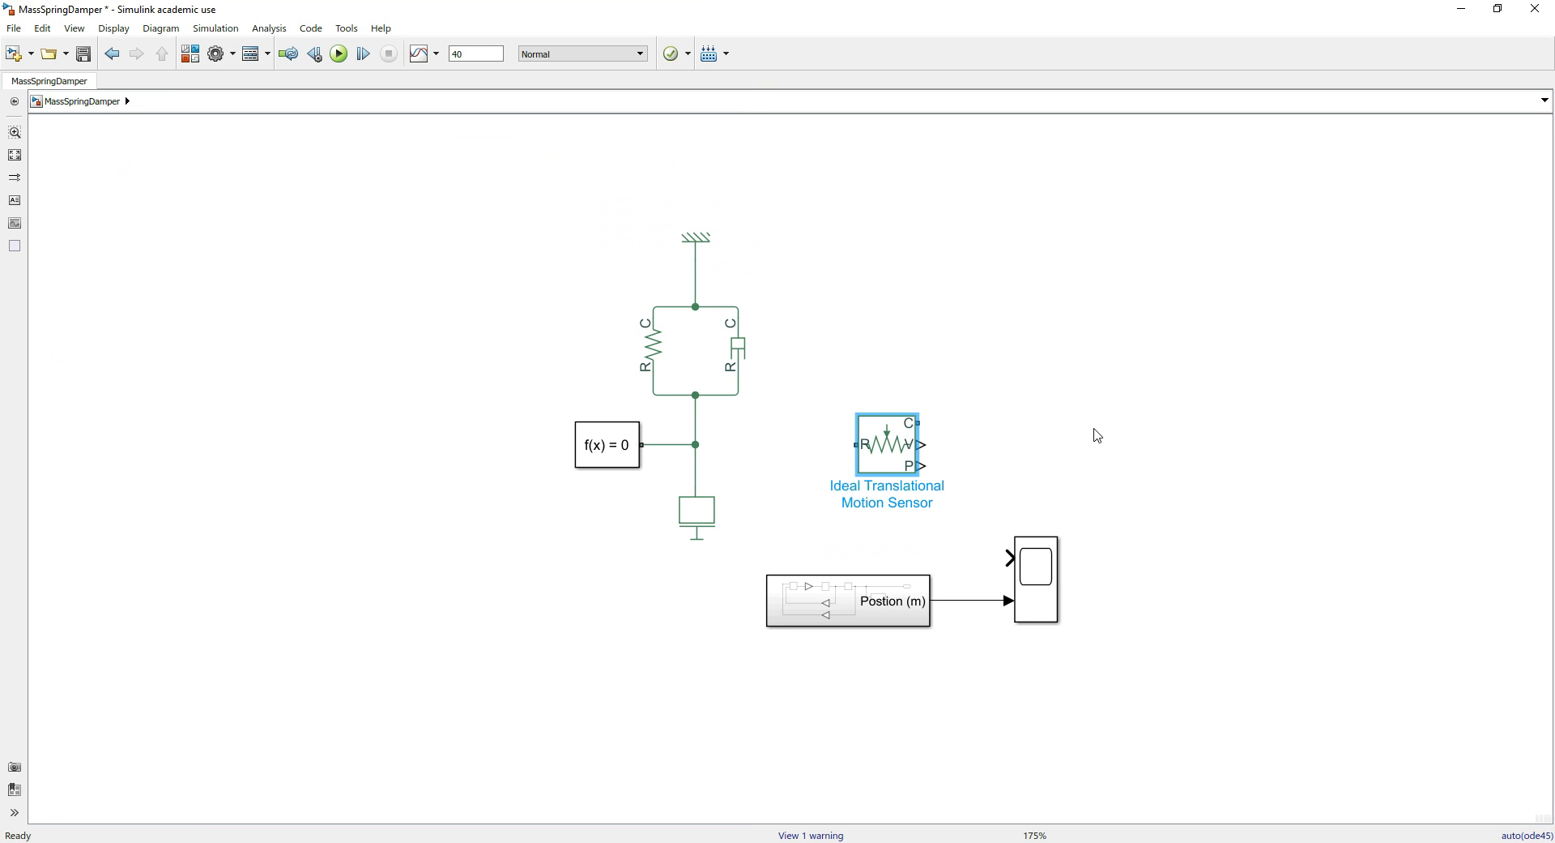
- Check the initial position variable's name in the MATLAB workspace and set the motion sensor's initial position to y0
{"action": "left_click", "coordinate": [881, 447]}
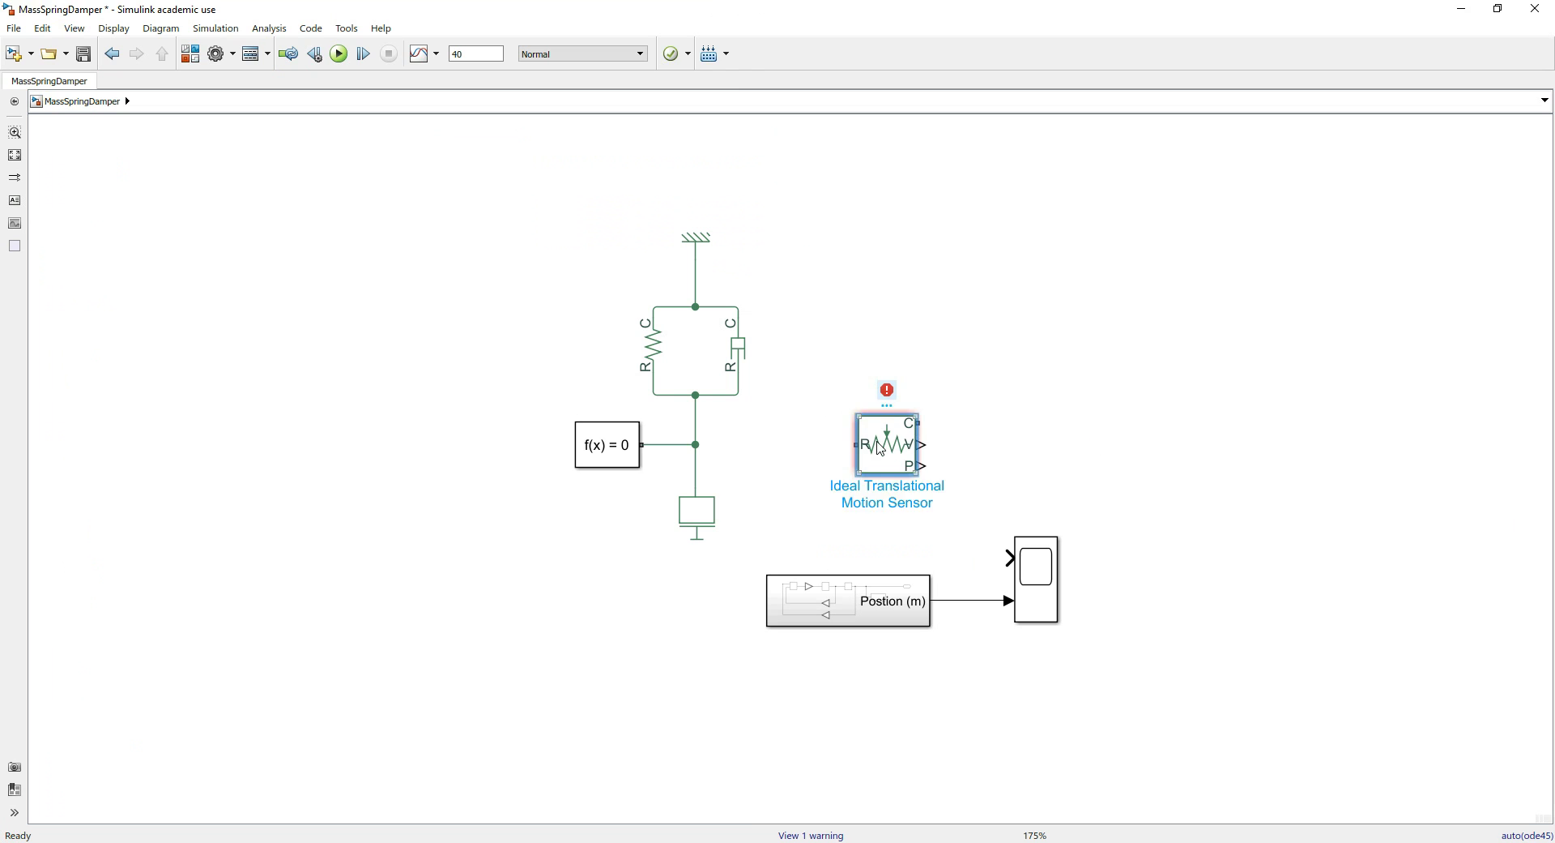
{"action": "double_click", "coordinate": [881, 447]}
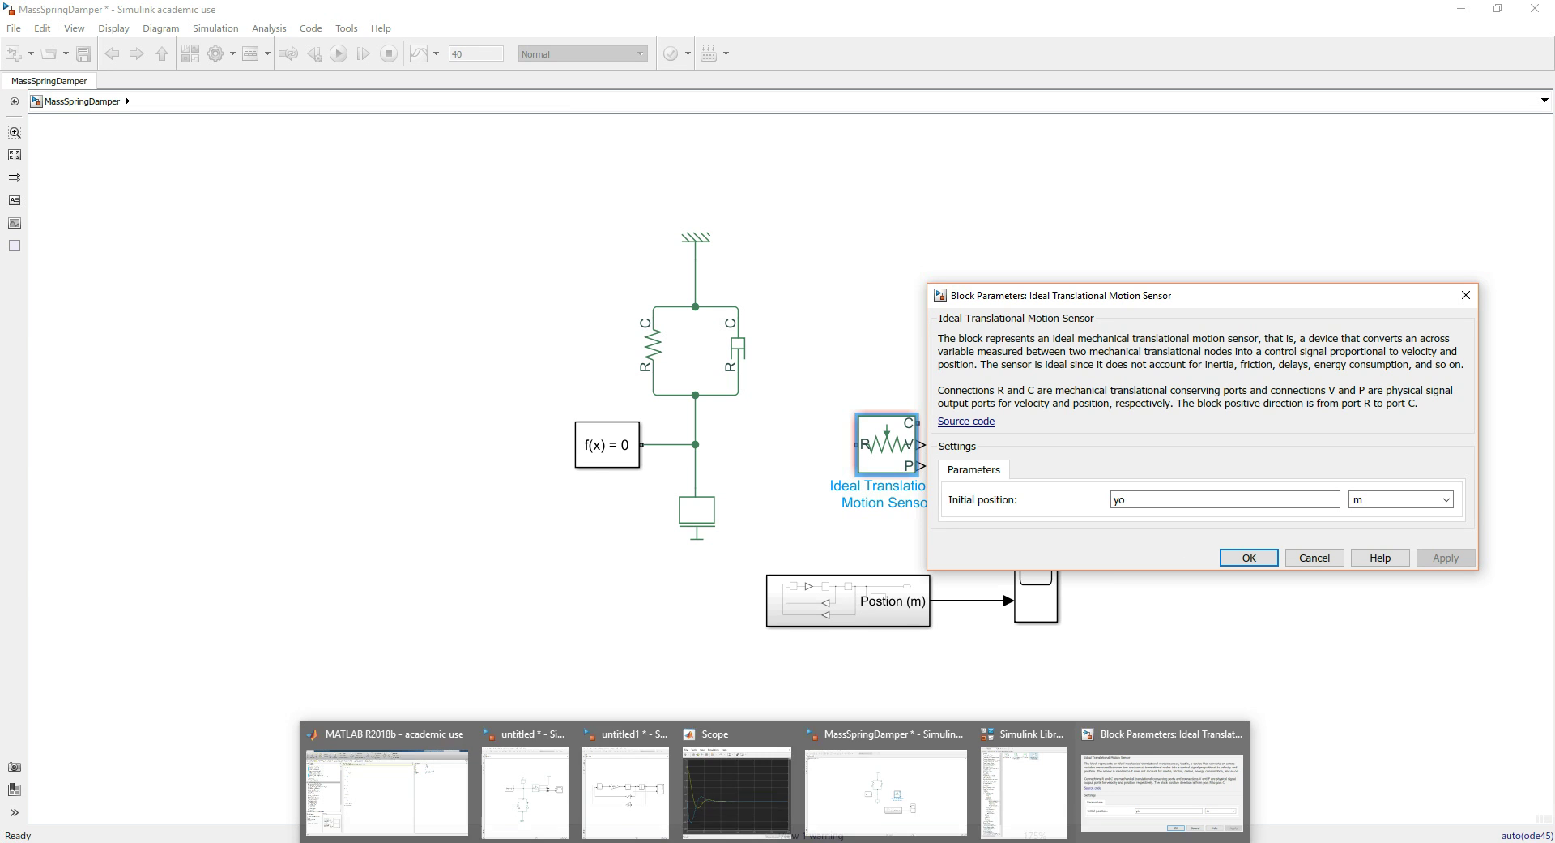
{"action": "left_click", "coordinate": [416, 780]}
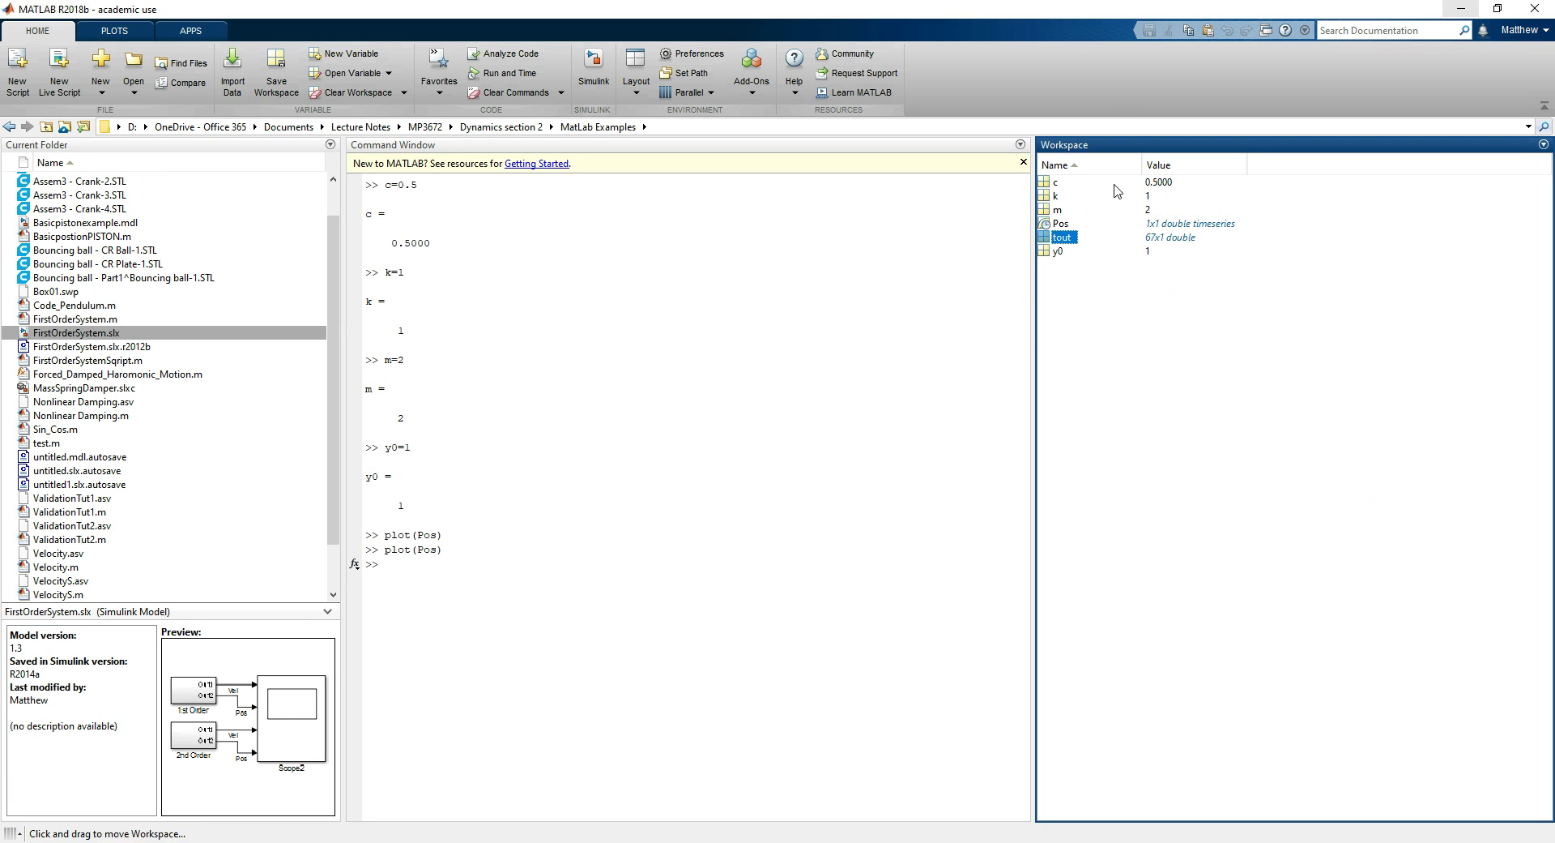
{"action": "left_click", "coordinate": [1461, 9]}
{"action": "double_click", "coordinate": [1145, 506]}
{"action": "left_click", "coordinate": [1146, 505]}
{"action": "key", "text": "BackSpace"}
{"action": "type", "text": "0"}
{"action": "left_click", "coordinate": [1455, 564]}
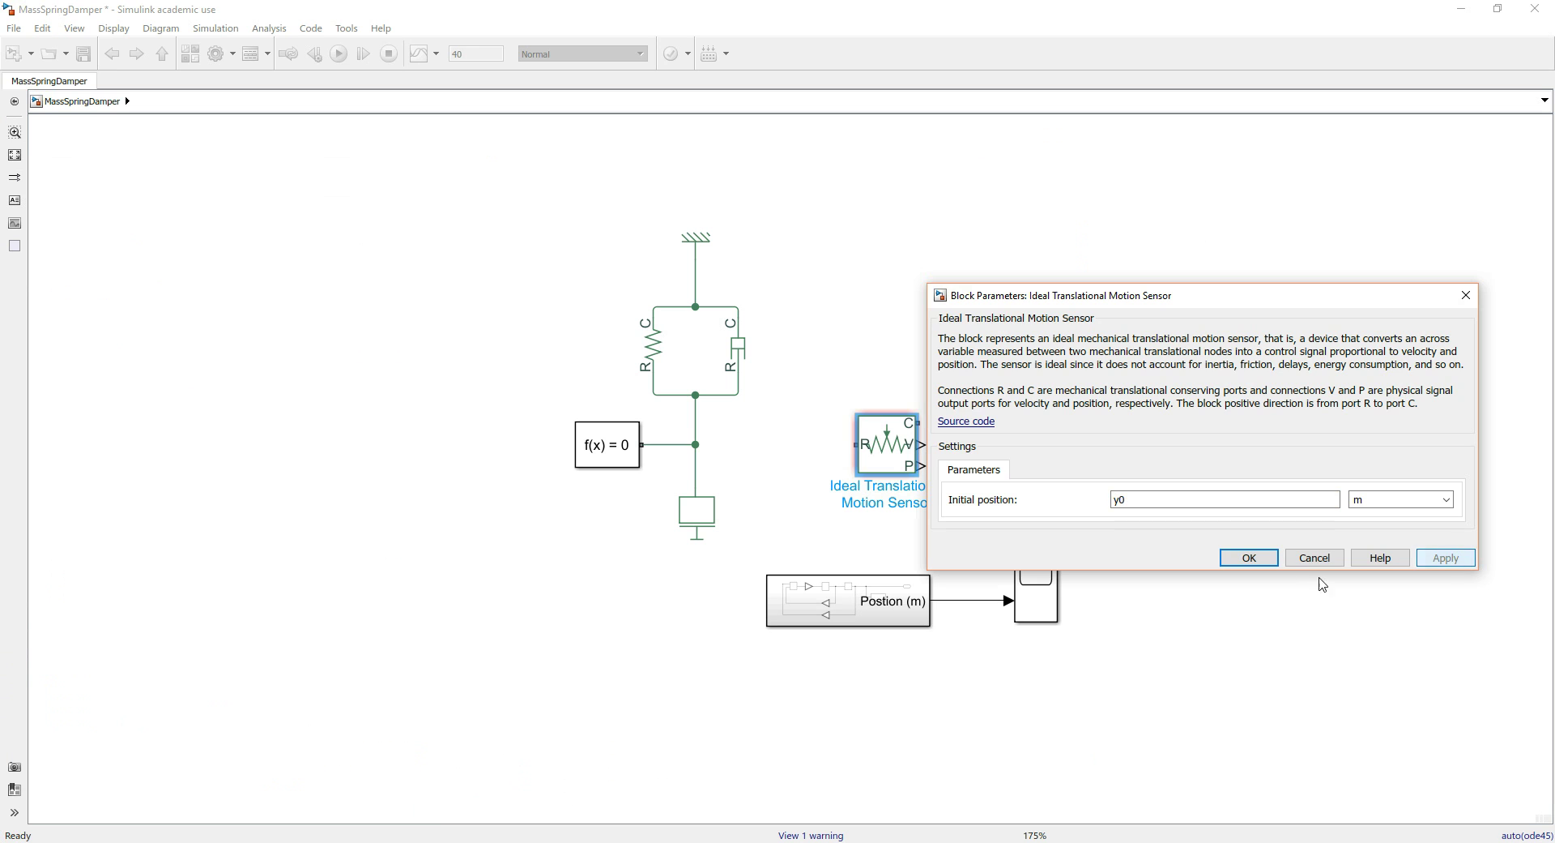
{"action": "left_click", "coordinate": [1248, 558]}
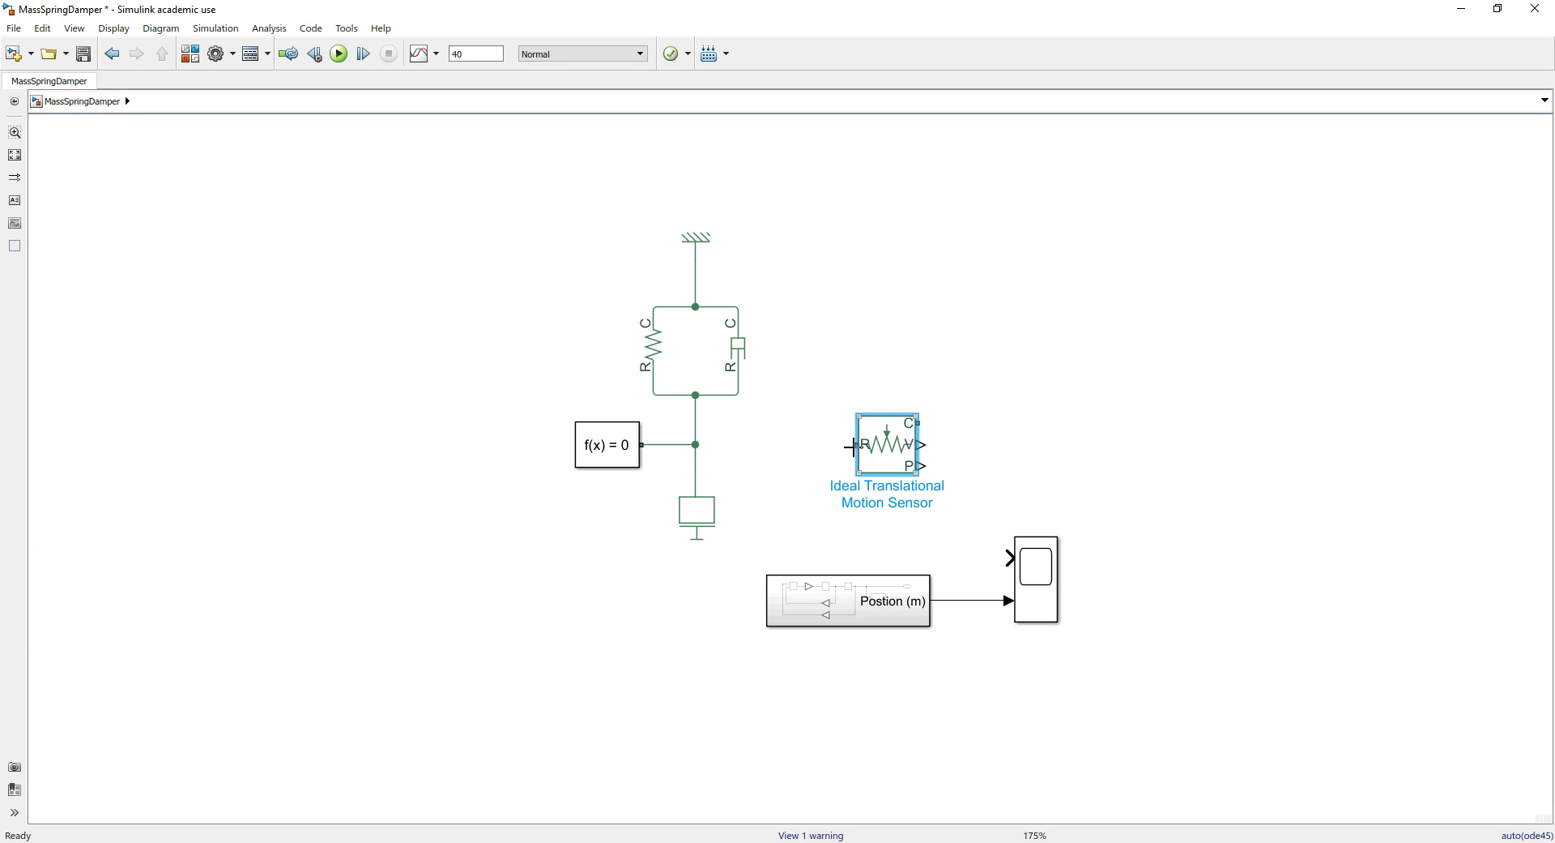
- Move the motion sensor closer to the Simscape network and connect its R port to the junction above the Mass
{"action": "left_click_drag", "start_coordinate": [881, 444], "coordinate": [790, 440]}
{"action": "left_click", "coordinate": [1098, 443]}
{"action": "left_click", "coordinate": [700, 515]}
{"action": "left_click", "coordinate": [724, 452]}
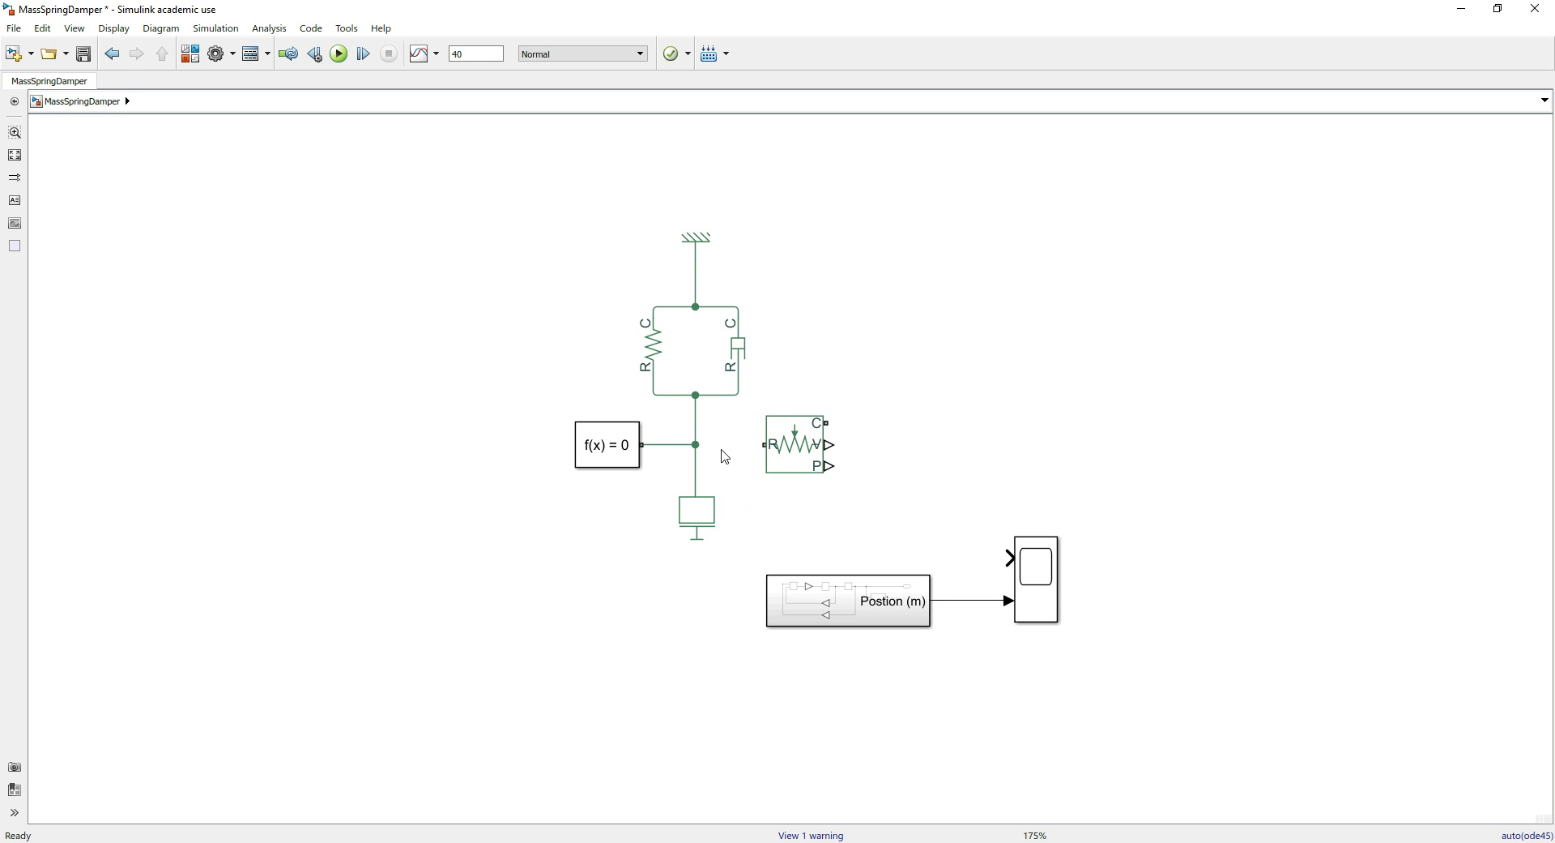
{"action": "left_click_drag", "start_coordinate": [767, 444], "coordinate": [696, 446]}
- Review the motion sensor's port descriptions and initial position in its block parameters
{"action": "left_click", "coordinate": [799, 427]}
{"action": "double_click", "coordinate": [817, 449]}
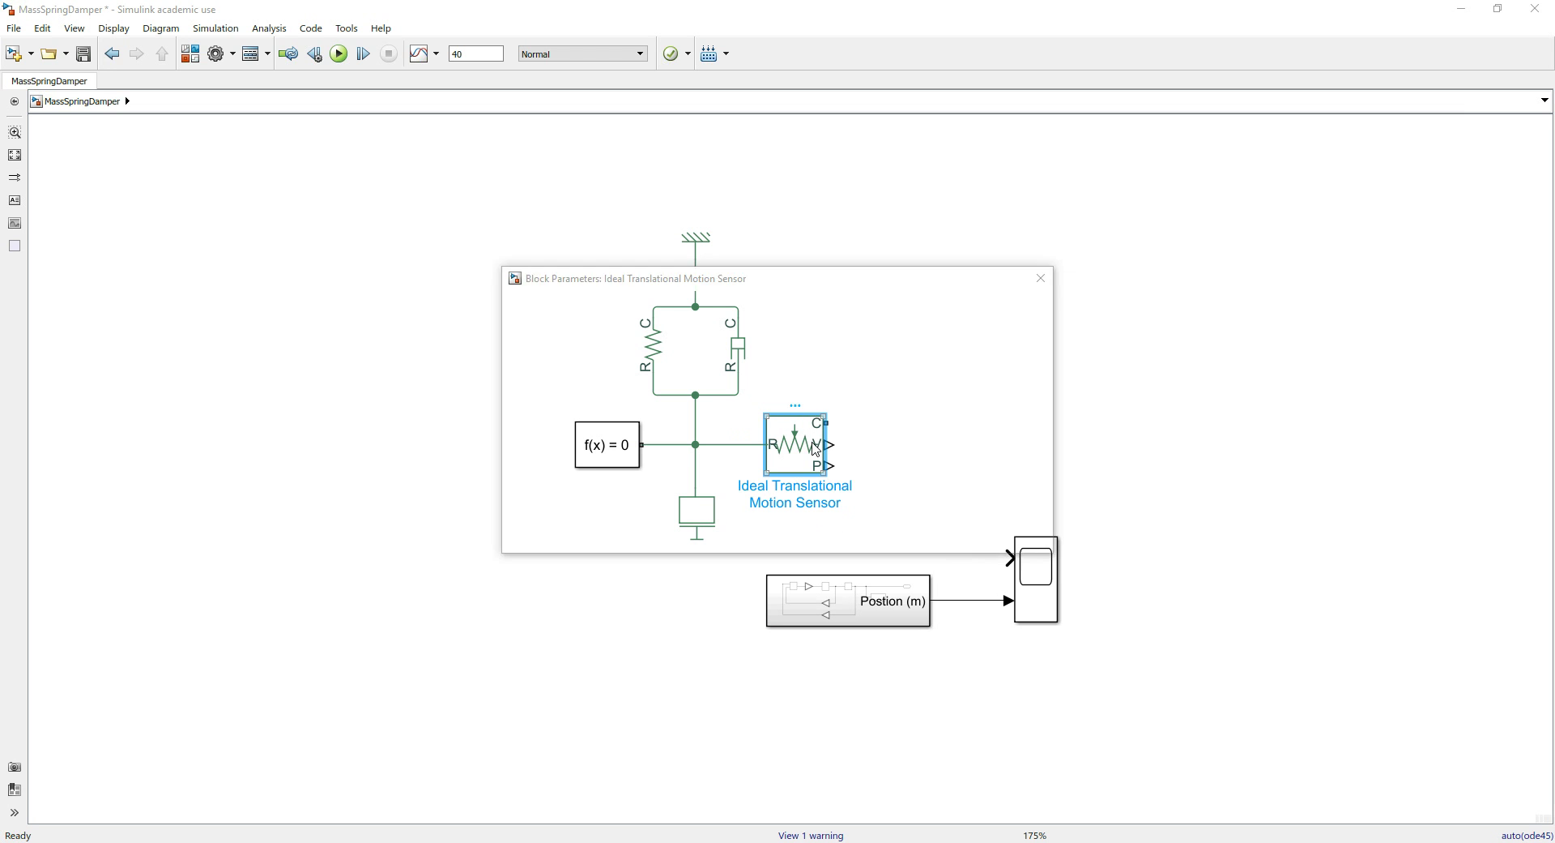
{"action": "left_click_drag", "start_coordinate": [1108, 301], "coordinate": [783, 186]}
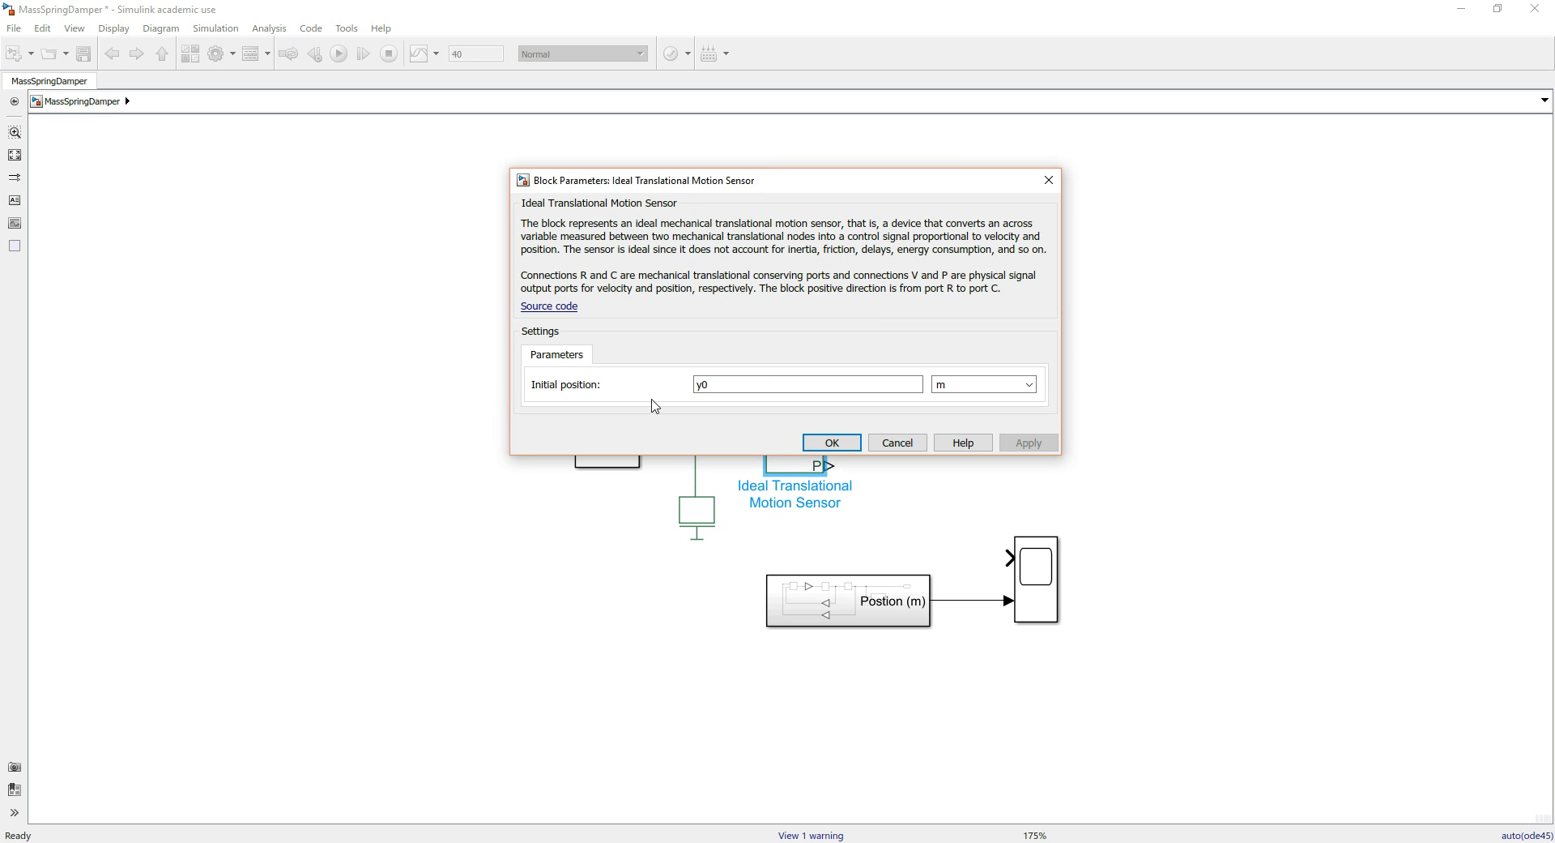
{"action": "left_click", "coordinate": [841, 444]}
{"action": "left_click", "coordinate": [1071, 456]}
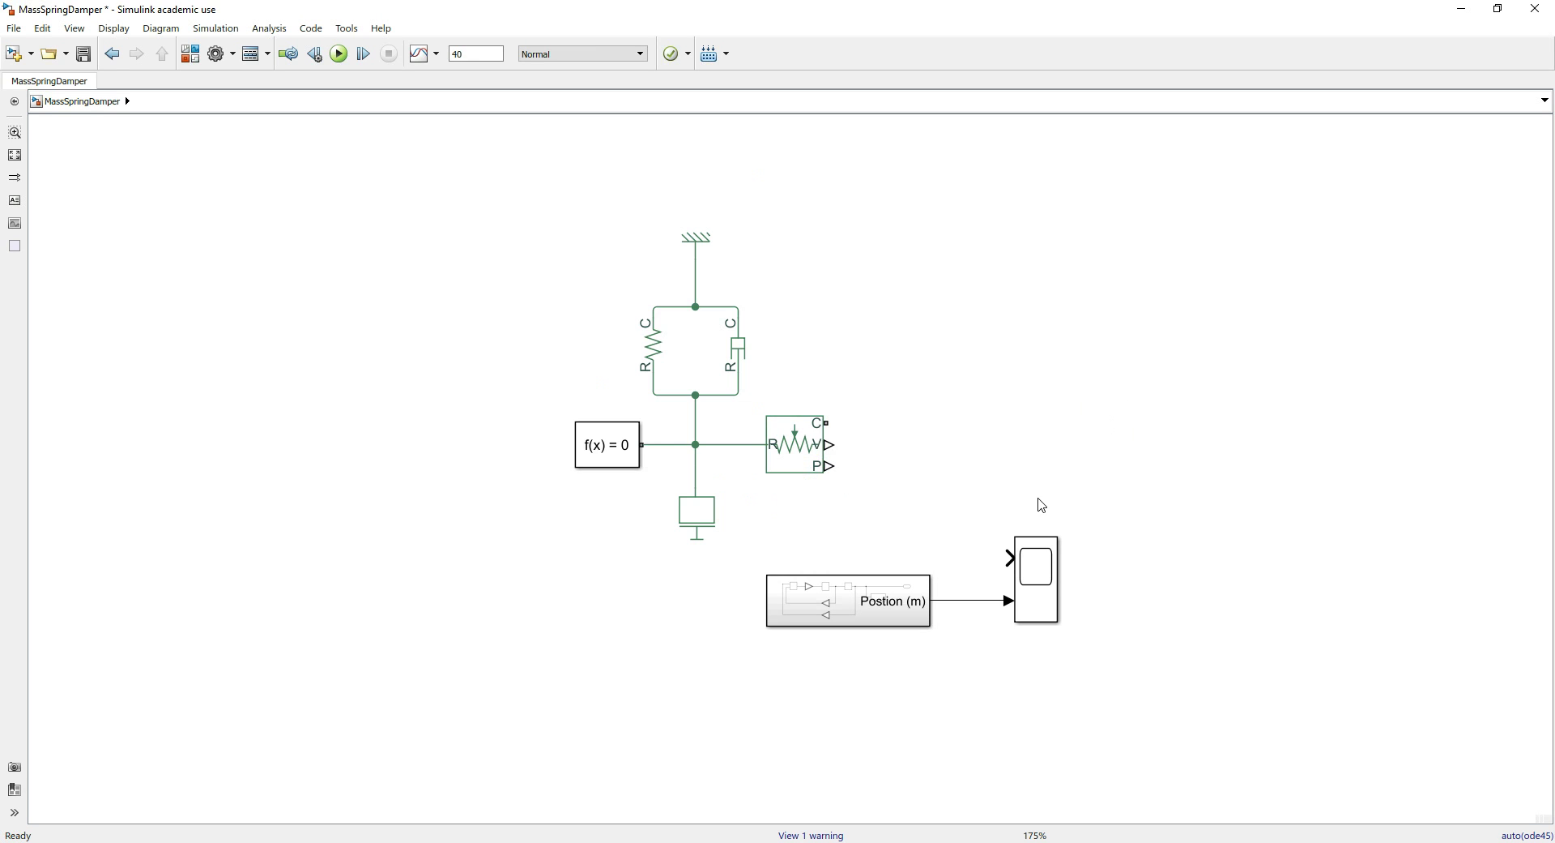
- Copy the Mechanical Translational Reference beside the motion sensor and connect it to the sensor's C port
{"action": "mouse_move", "coordinate": [818, 465]}
{"action": "mouse_move", "coordinate": [820, 420]}
{"action": "mouse_move", "coordinate": [702, 245]}
{"action": "left_click", "coordinate": [703, 249]}
{"action": "left_click_drag", "start_coordinate": [701, 246], "coordinate": [826, 422]}
{"action": "left_click", "coordinate": [953, 447]}
{"action": "left_click", "coordinate": [877, 430]}
- Save the MassSpringDamper model with the grounded sensor and run the simulation
{"action": "left_click", "coordinate": [83, 54]}
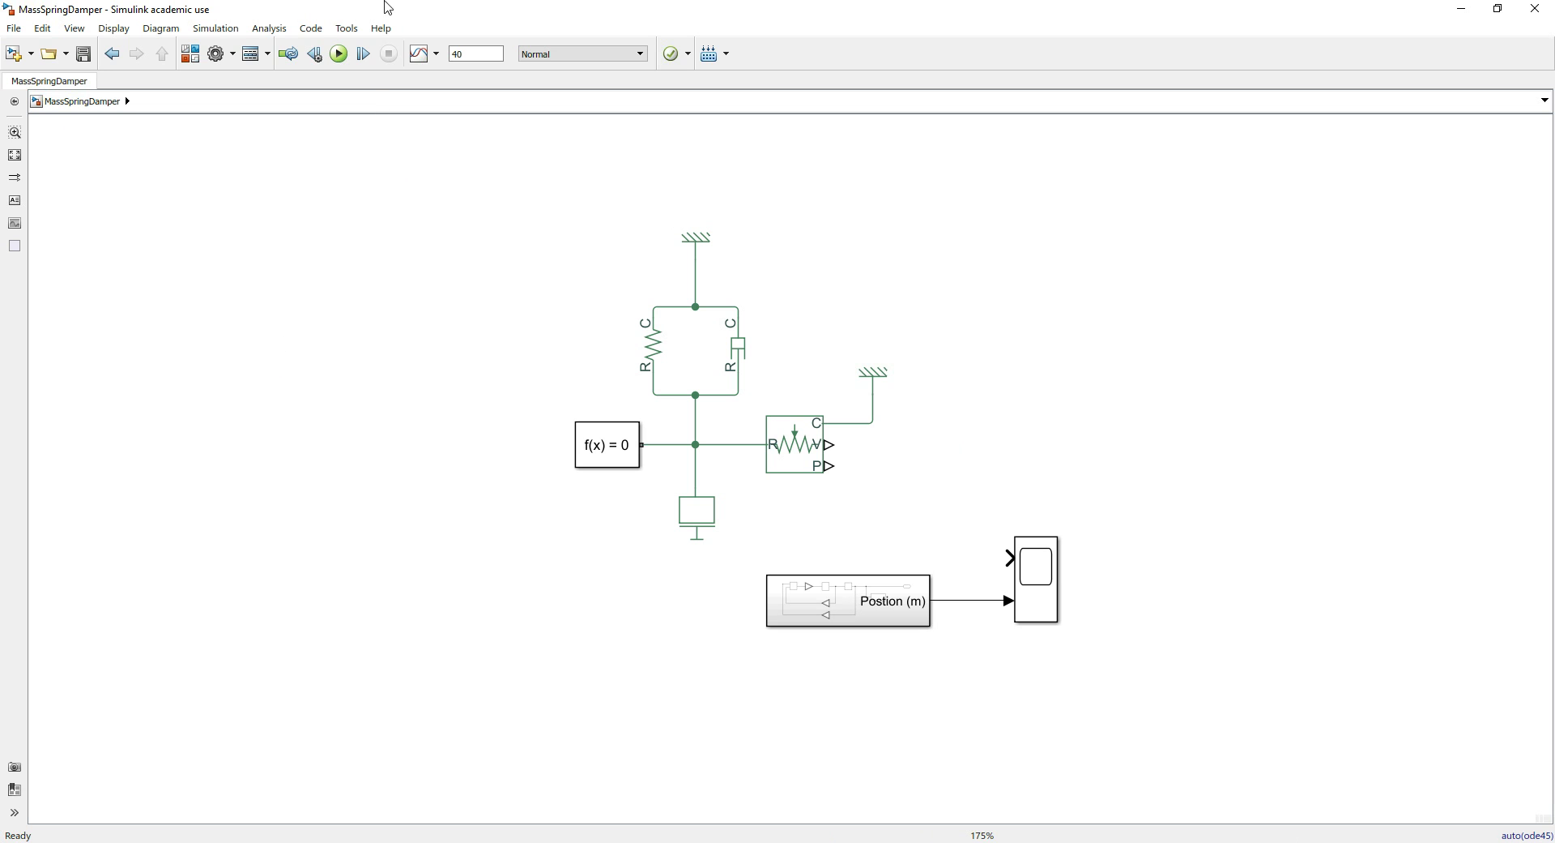
{"action": "left_click", "coordinate": [339, 55]}
{"action": "left_click_drag", "start_coordinate": [437, 202], "coordinate": [987, 539]}
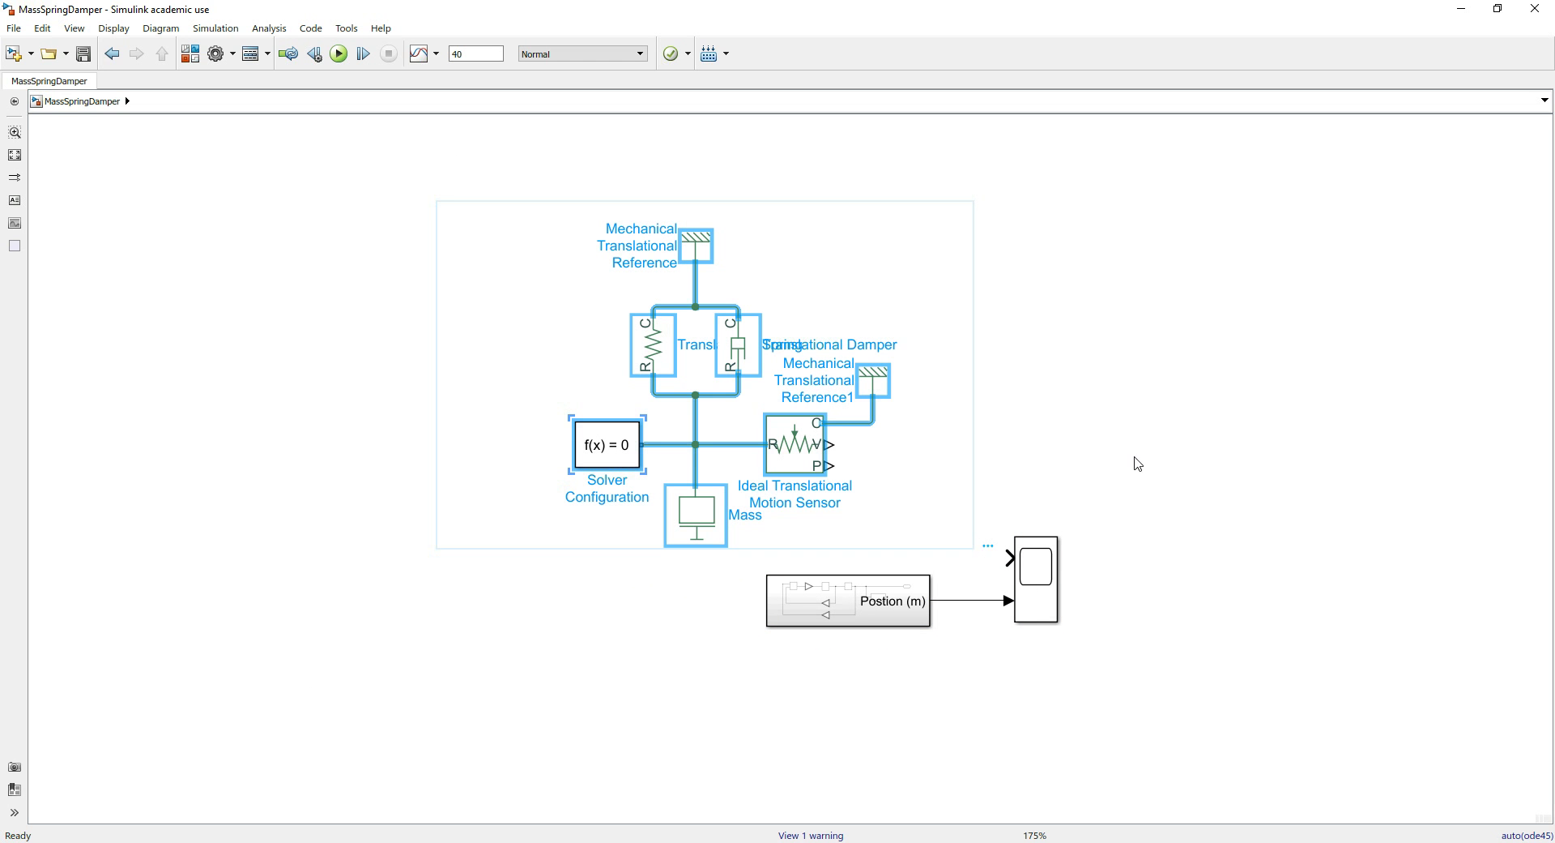
{"action": "left_click", "coordinate": [1158, 411]}
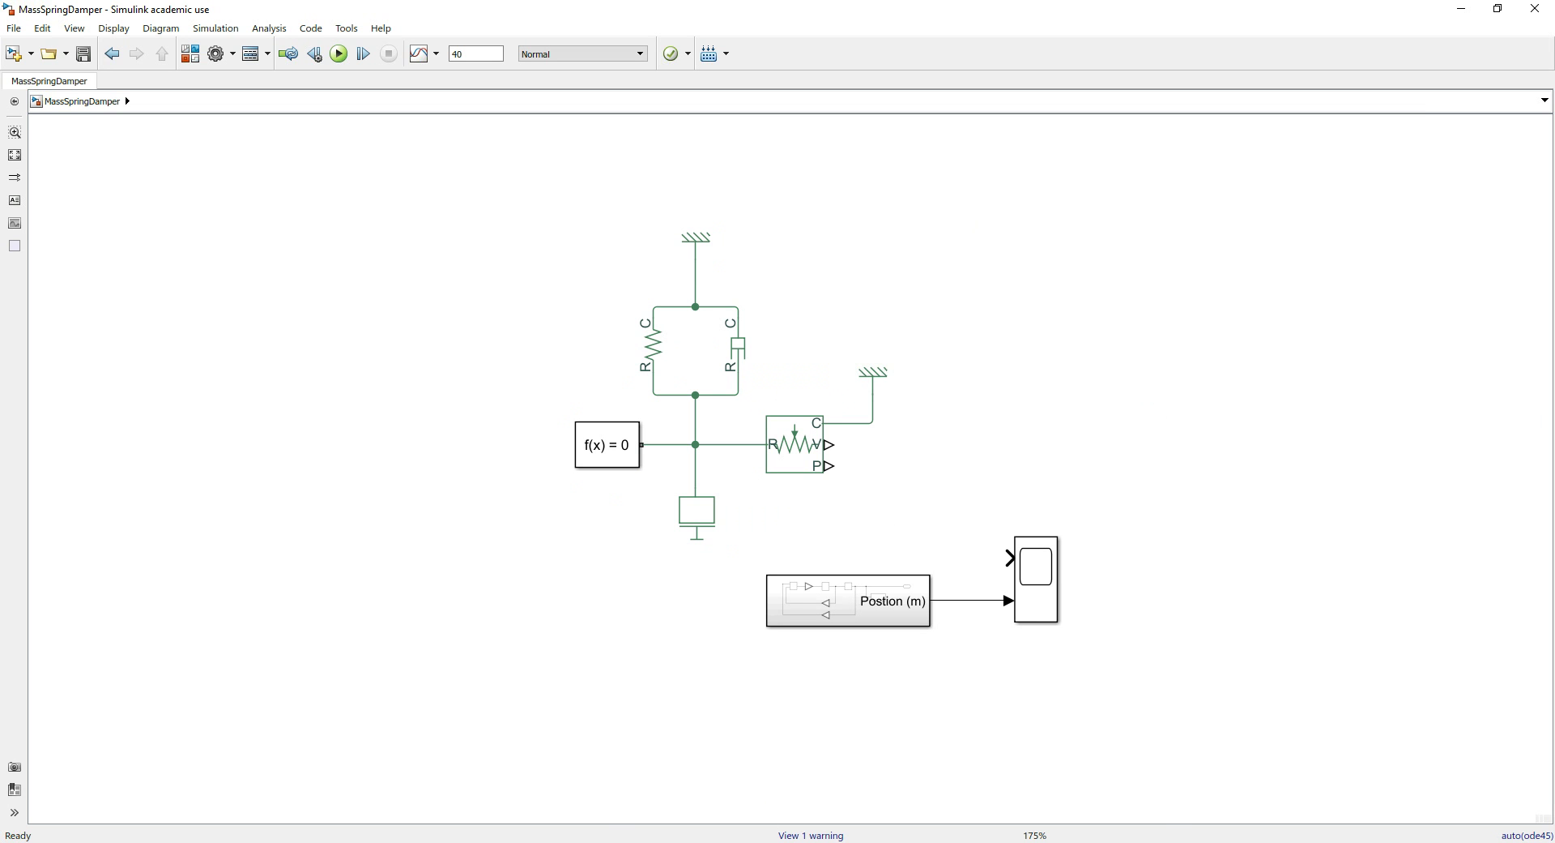
- Show the Simscape Utilities library and arrange the Library Browser side by side with the MassSpringDamper model
{"action": "mouse_move", "coordinate": [775, 842]}
{"action": "left_click", "coordinate": [1125, 779]}
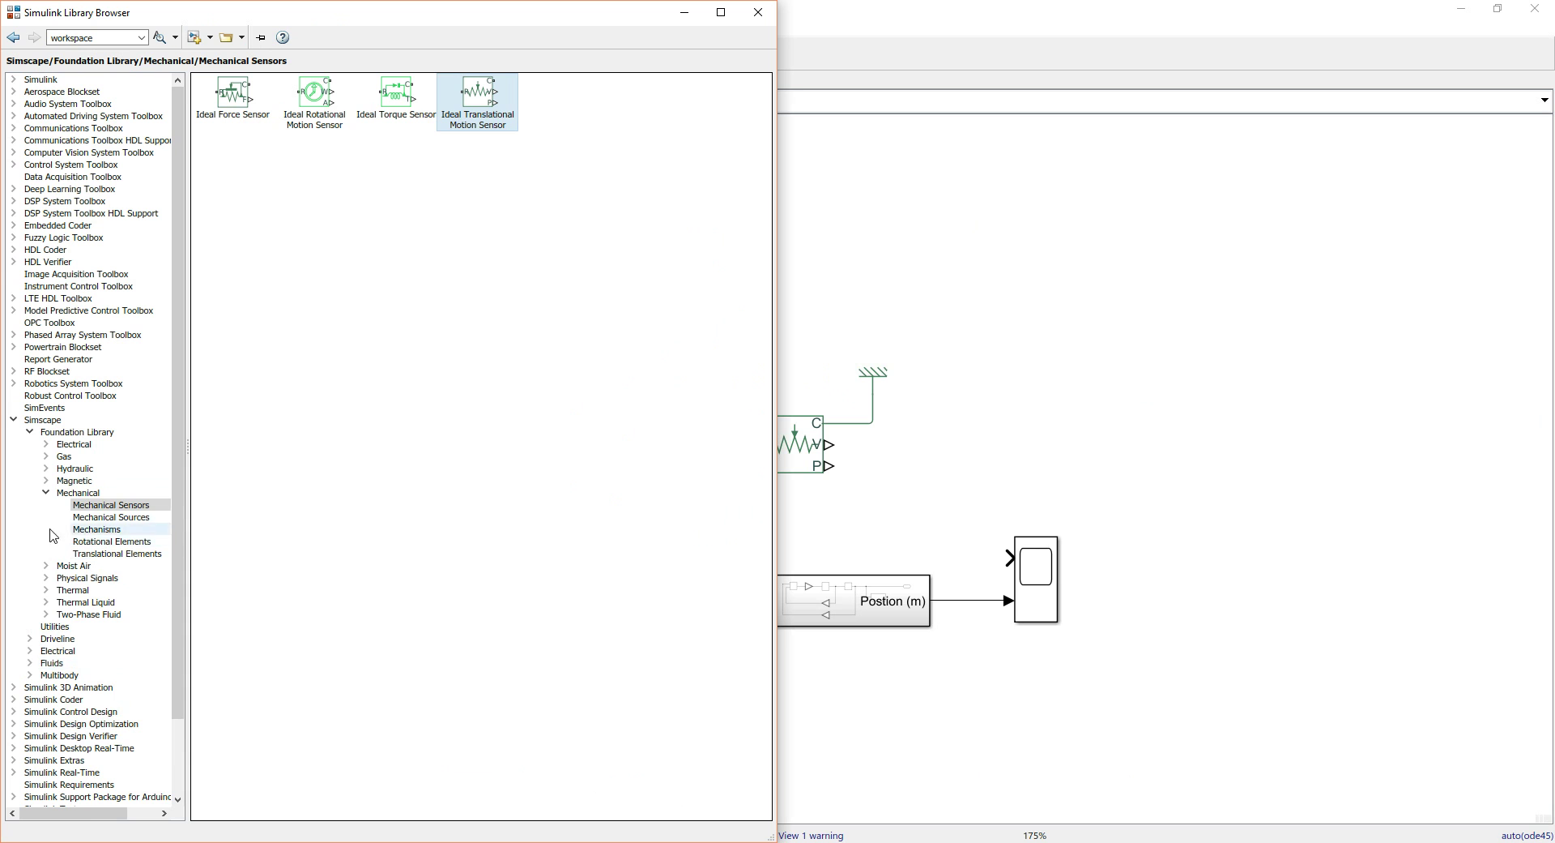
{"action": "left_click", "coordinate": [46, 493]}
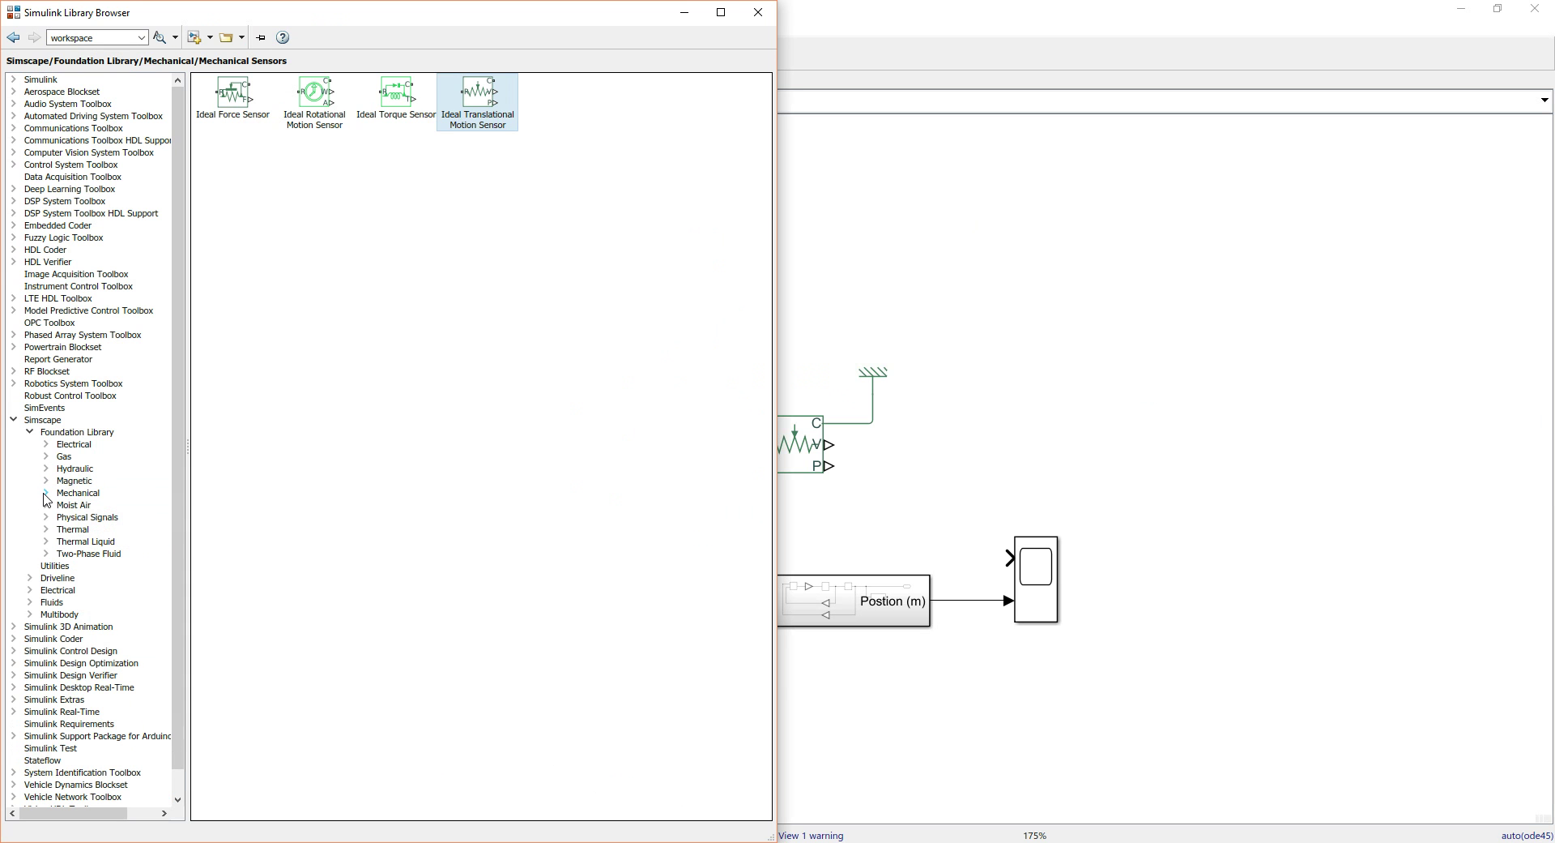
{"action": "left_click", "coordinate": [57, 566]}
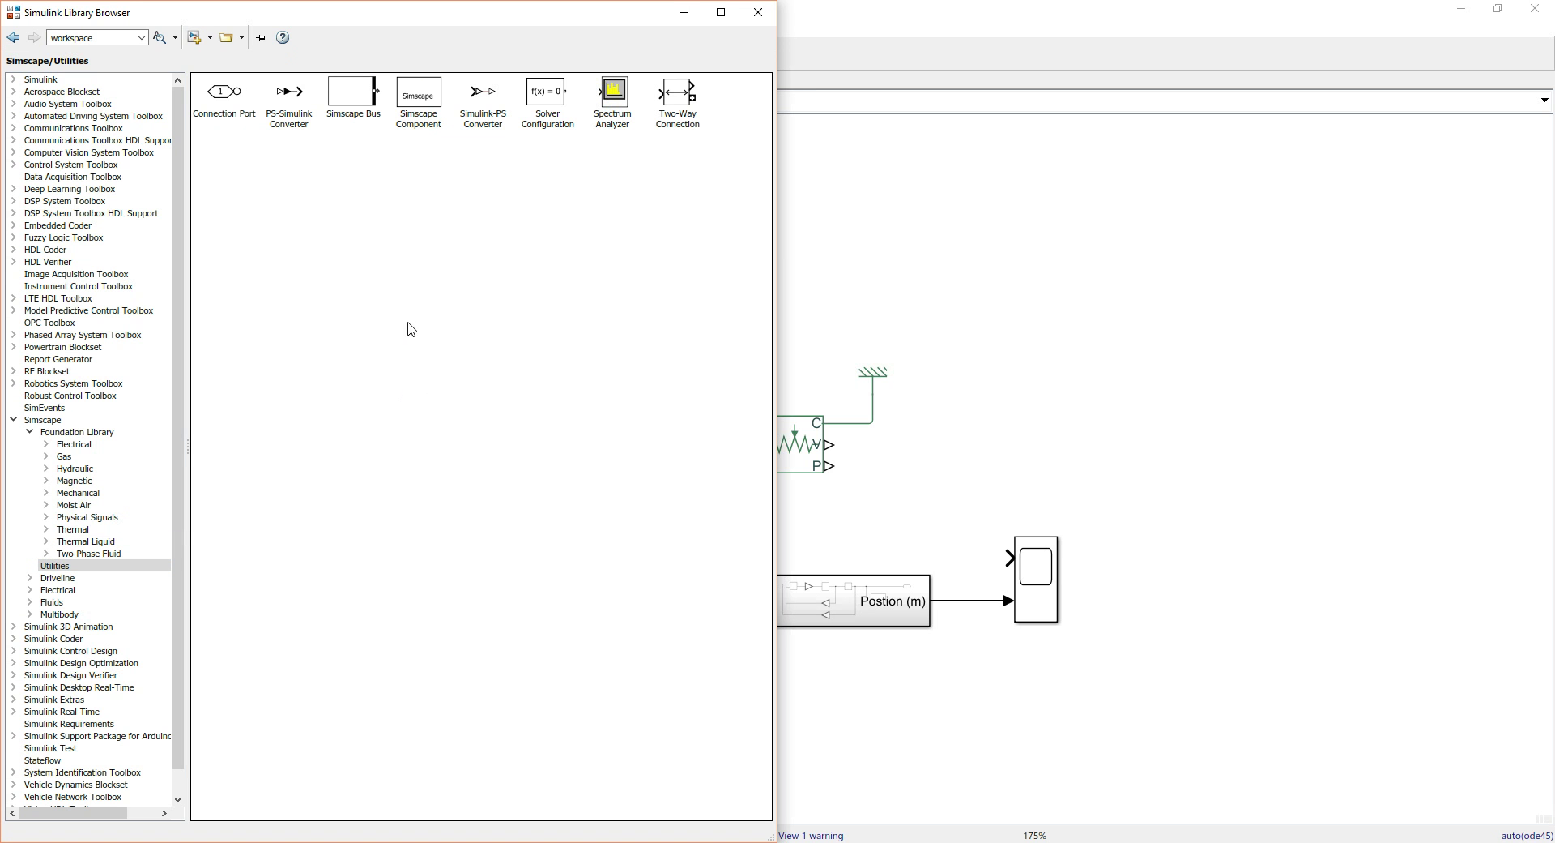
{"action": "left_click_drag", "start_coordinate": [414, 20], "coordinate": [319, 551]}
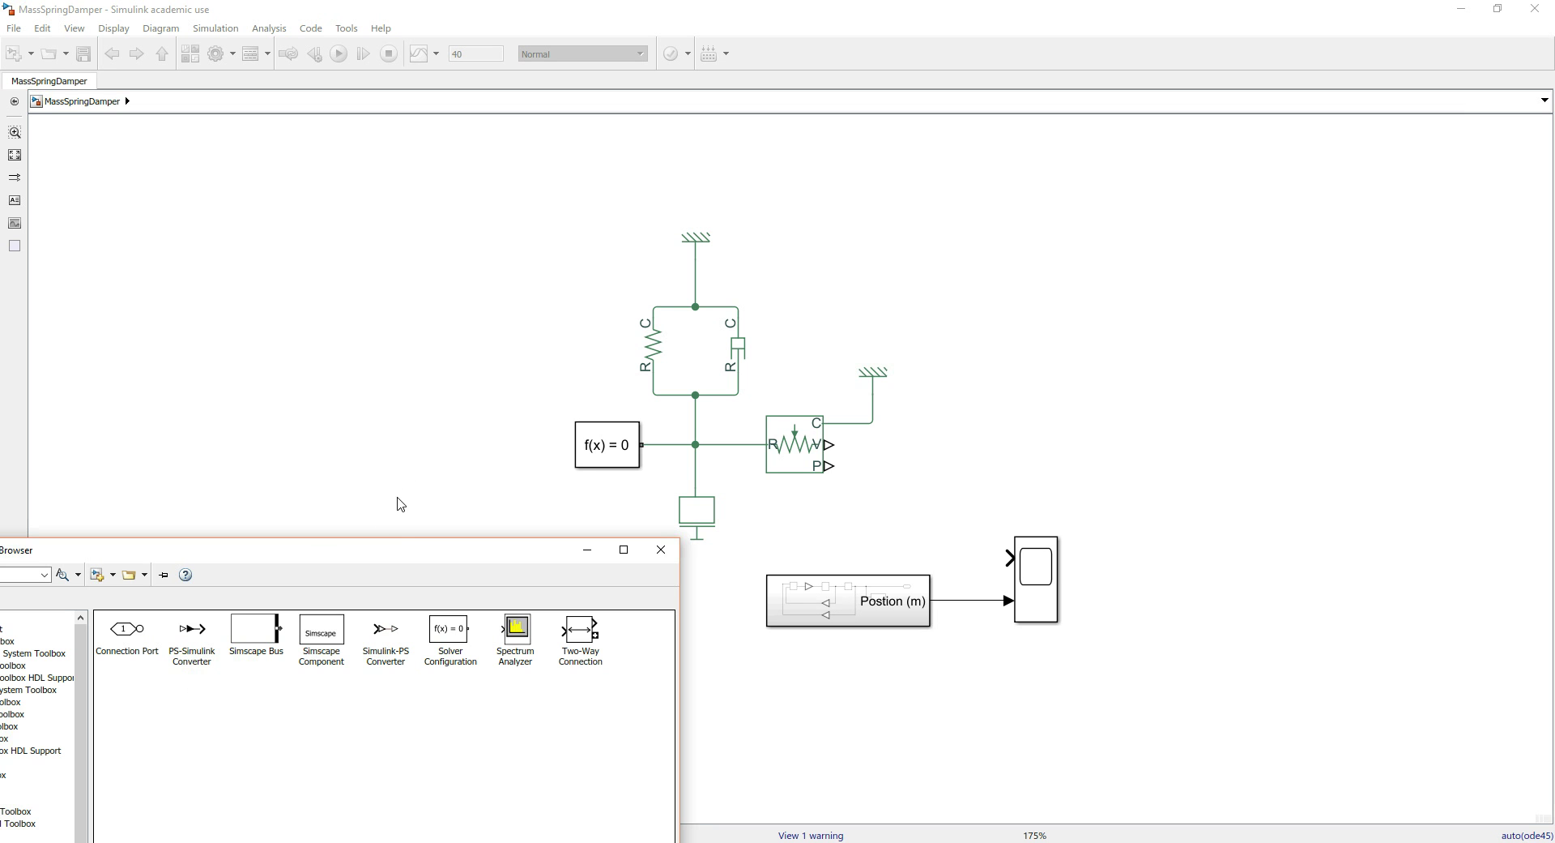
{"action": "left_click_drag", "start_coordinate": [386, 551], "coordinate": [864, 76]}
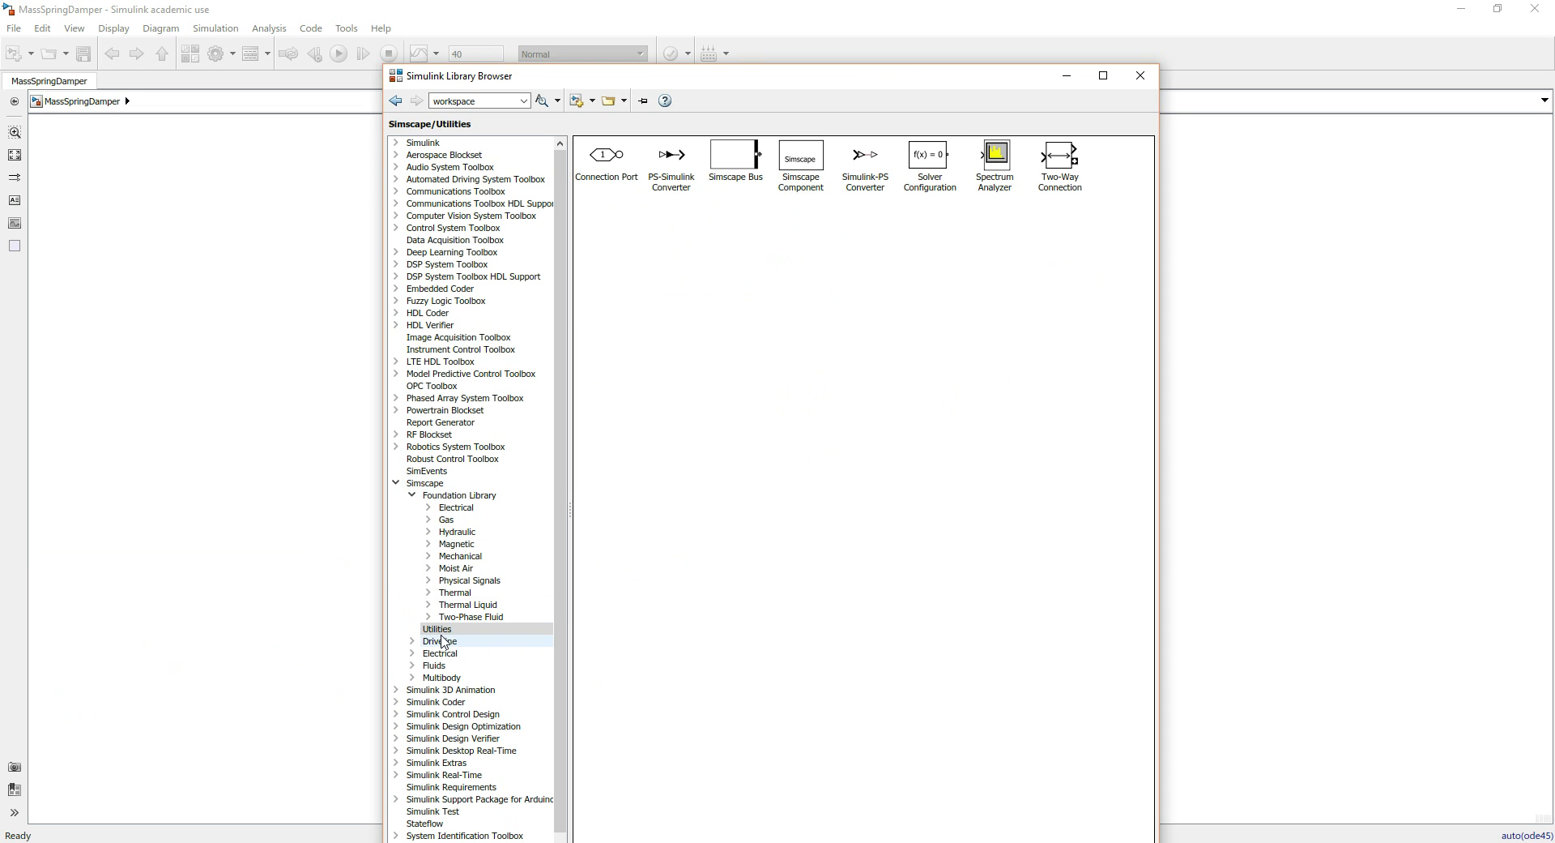
{"action": "left_click_drag", "start_coordinate": [861, 81], "coordinate": [0, 271]}
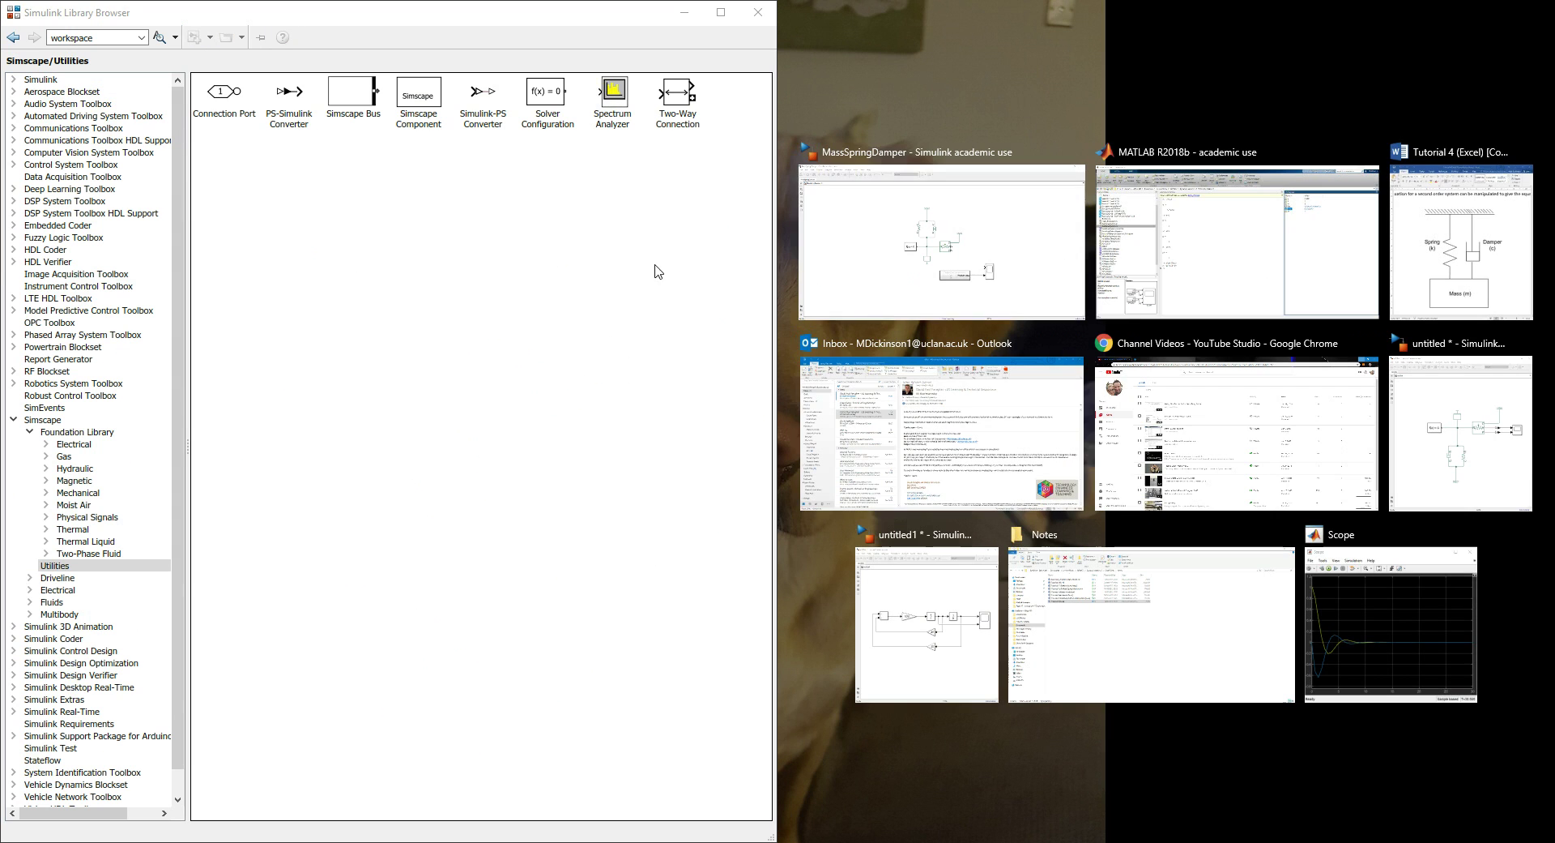
{"action": "left_click", "coordinate": [878, 271]}
{"action": "key", "text": "space"}
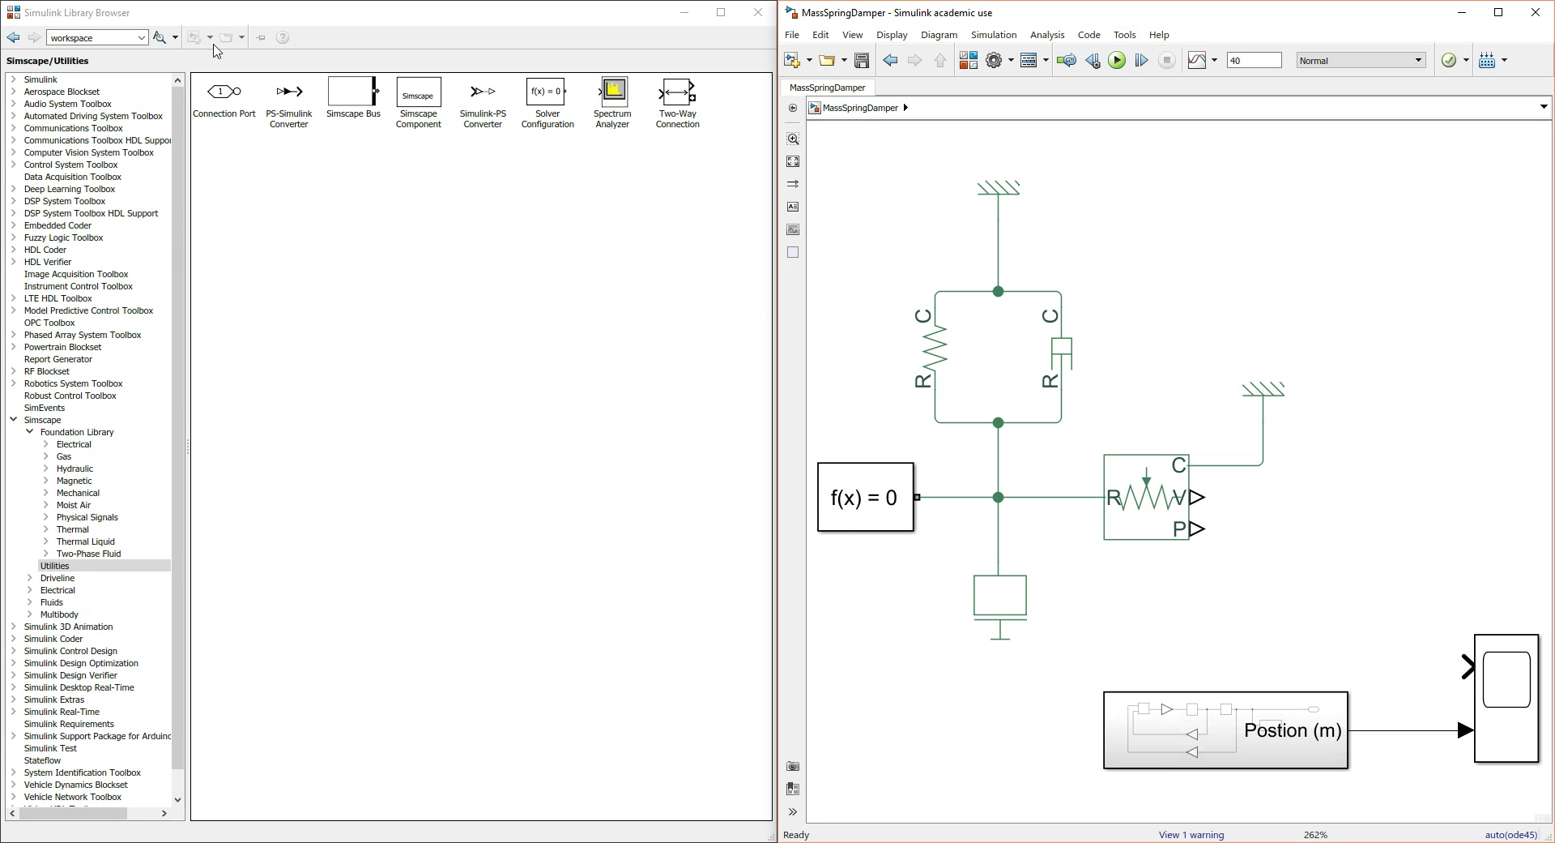
- Add a PS-Simulink Converter beside the motion sensor's outputs, then maximize the model window and fit the diagram to it
{"action": "left_click_drag", "start_coordinate": [294, 98], "coordinate": [1296, 497]}
{"action": "left_click", "coordinate": [1185, 606]}
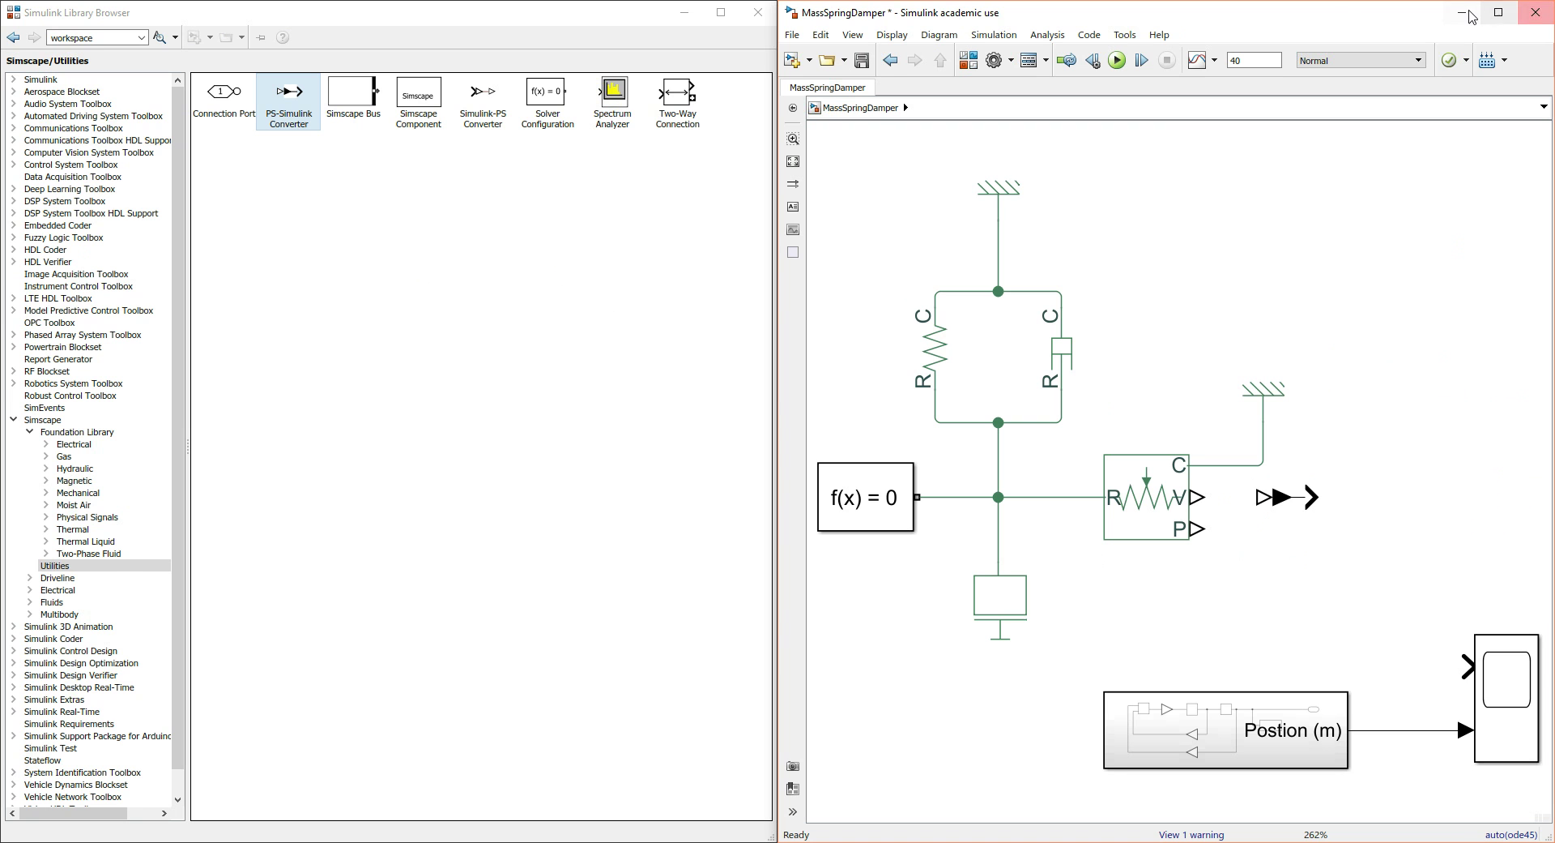
{"action": "left_click", "coordinate": [1499, 12]}
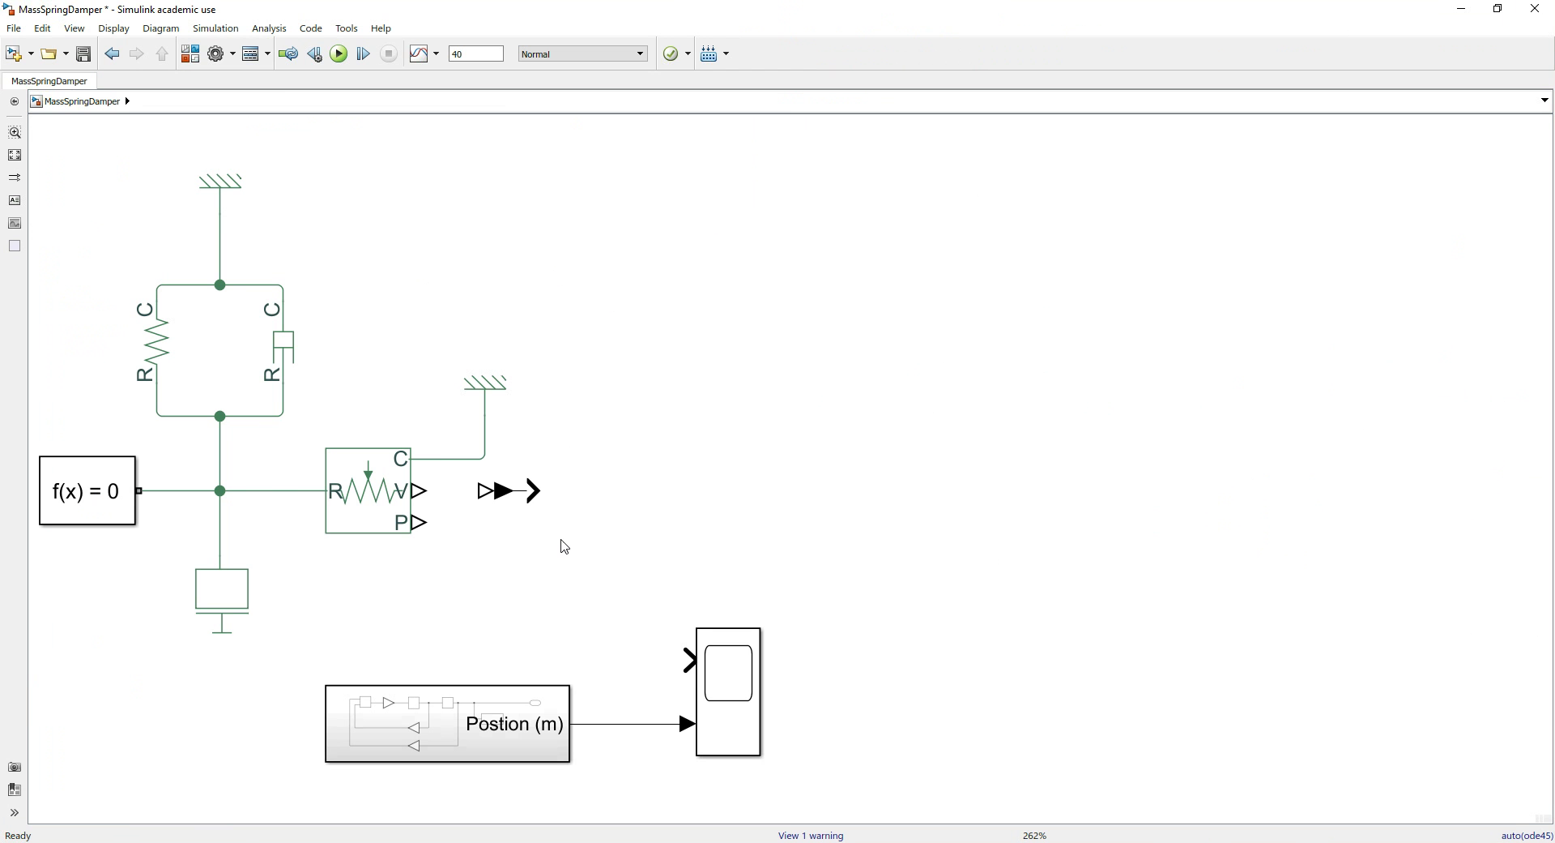
{"action": "key", "text": "space"}
- Line the PS-Simulink Converter up with the motion sensor's position port P and connect the two
{"action": "left_click", "coordinate": [930, 498]}
{"action": "left_click", "coordinate": [819, 583]}
{"action": "left_click", "coordinate": [761, 541]}
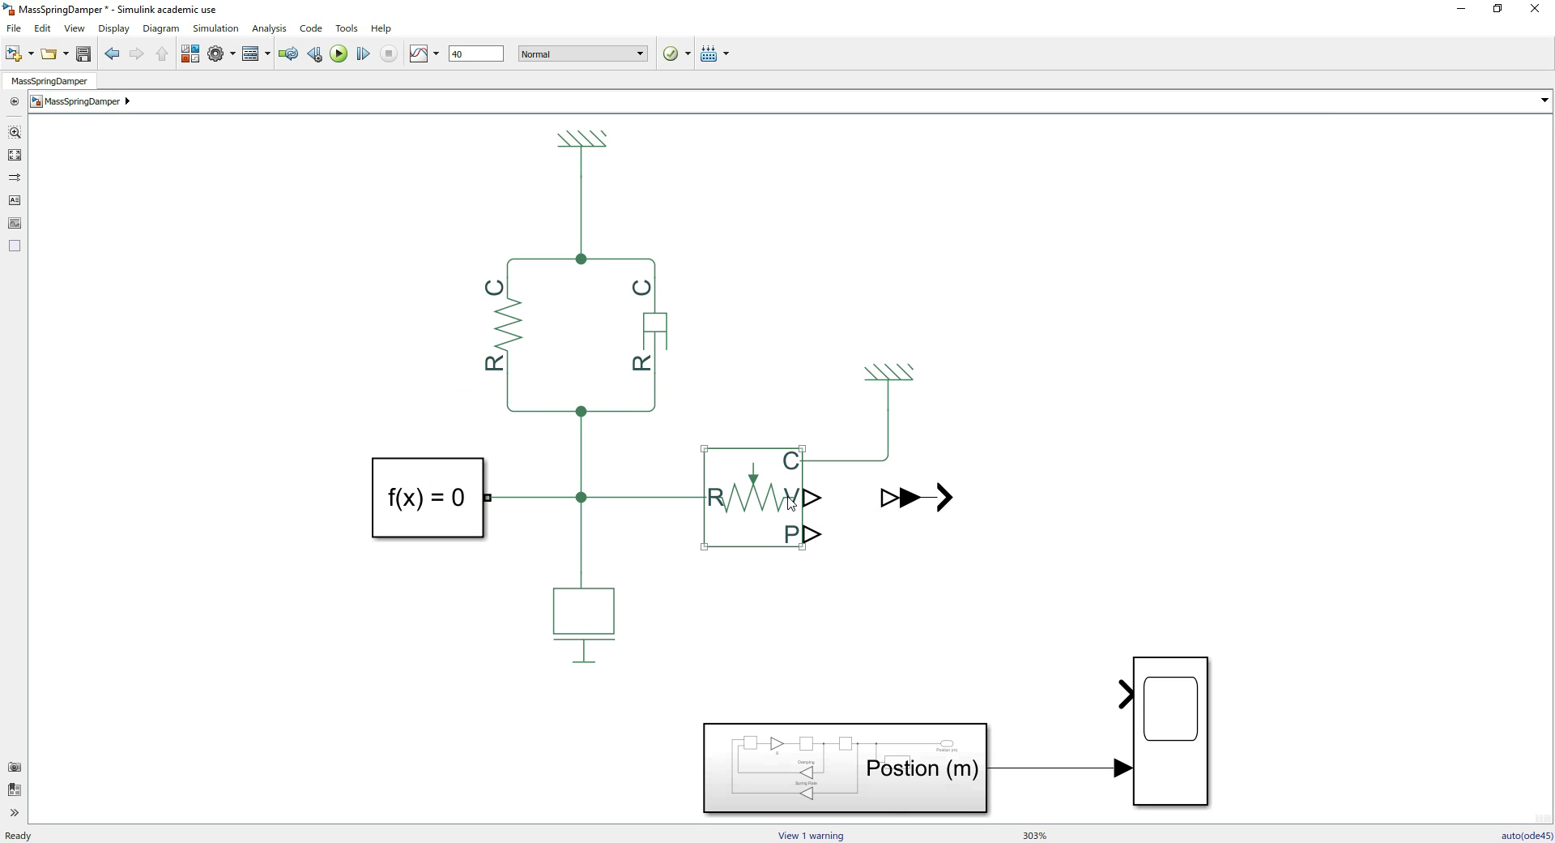
{"action": "left_click", "coordinate": [925, 516]}
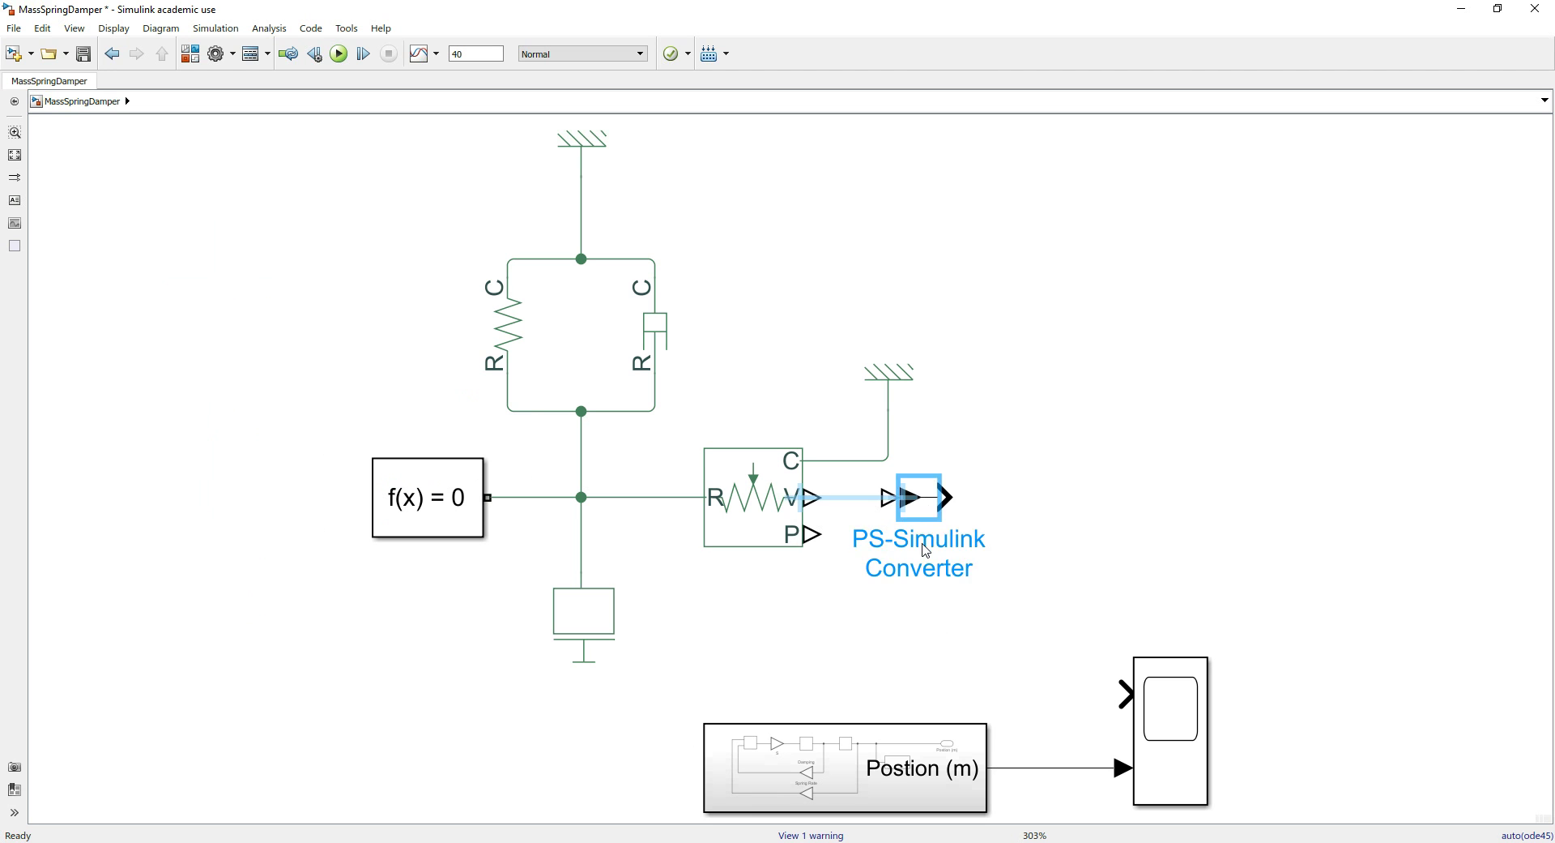
{"action": "left_click_drag", "start_coordinate": [926, 542], "coordinate": [911, 559]}
{"action": "left_click", "coordinate": [818, 550]}
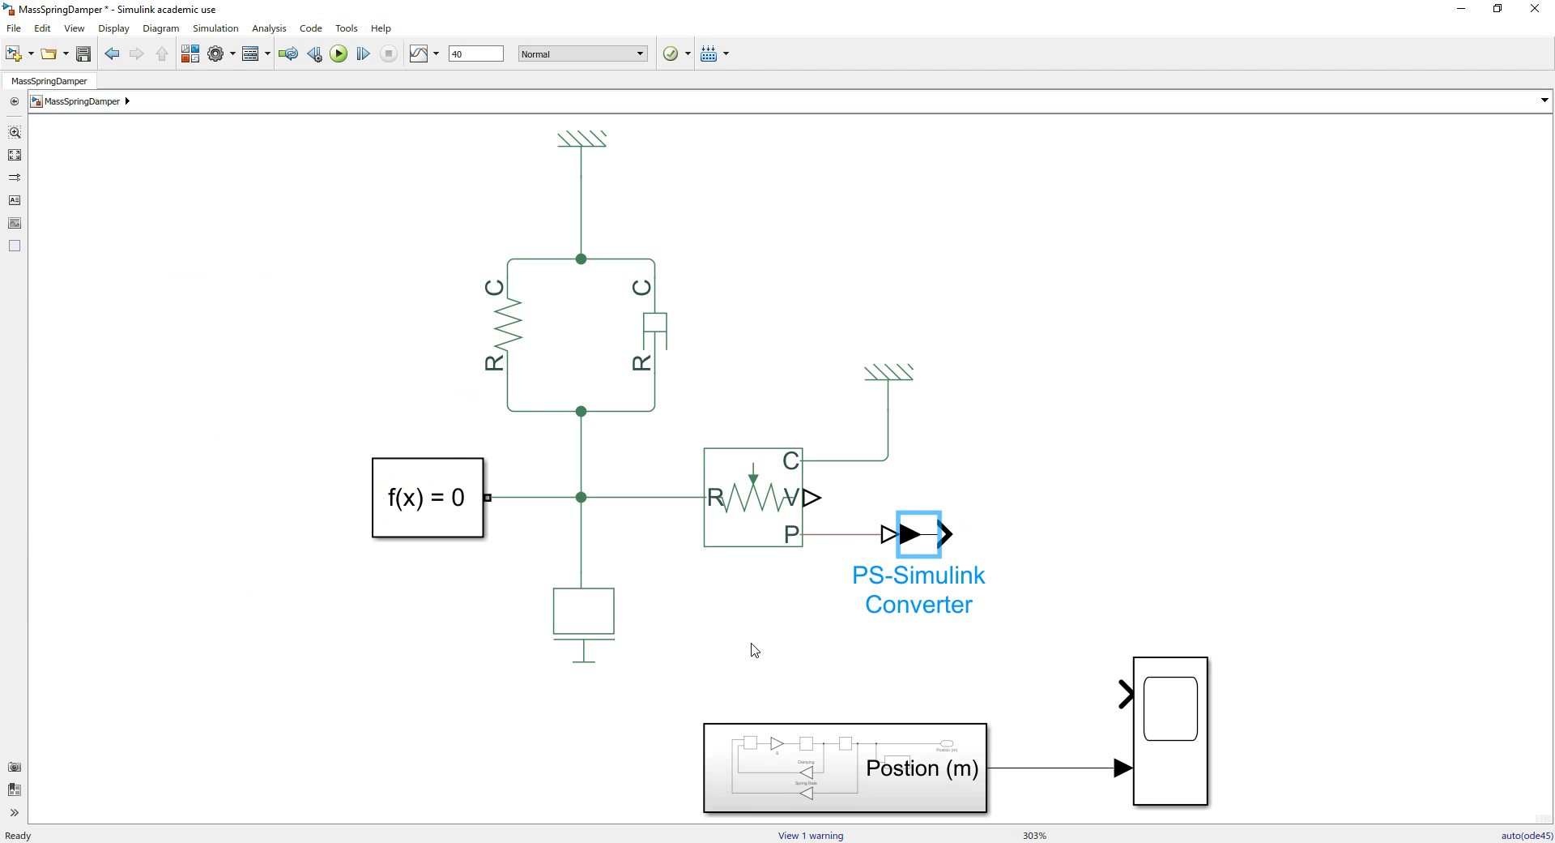
{"action": "left_click", "coordinate": [751, 650]}
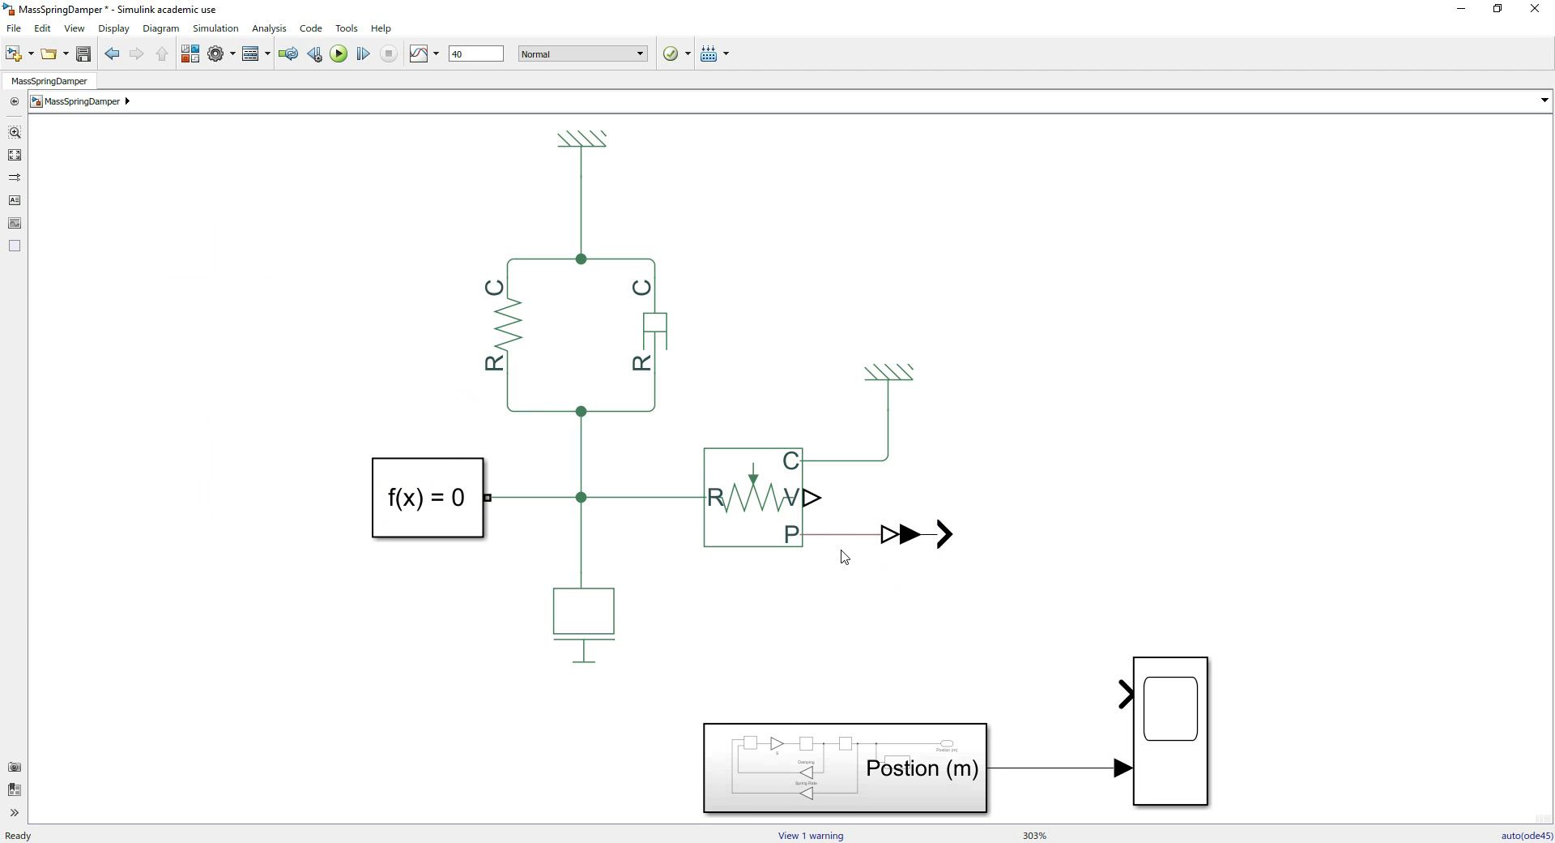
- Set the PS-Simulink Converter's output signal unit to m
{"action": "left_click", "coordinate": [920, 536]}
{"action": "double_click", "coordinate": [922, 541]}
{"action": "left_click_drag", "start_coordinate": [1097, 378], "coordinate": [743, 108]}
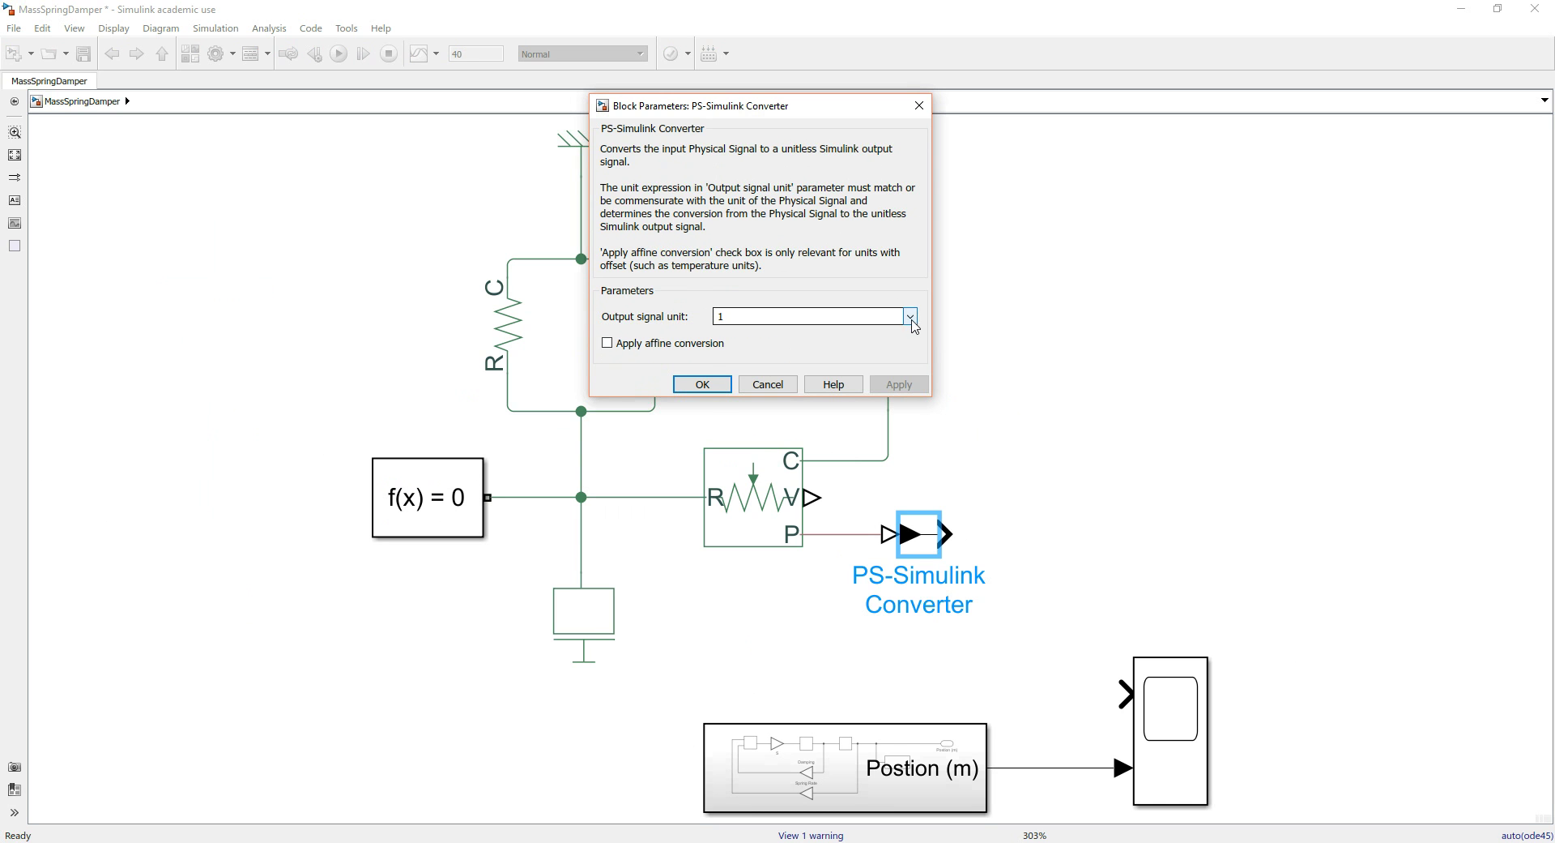
{"action": "left_click", "coordinate": [910, 317]}
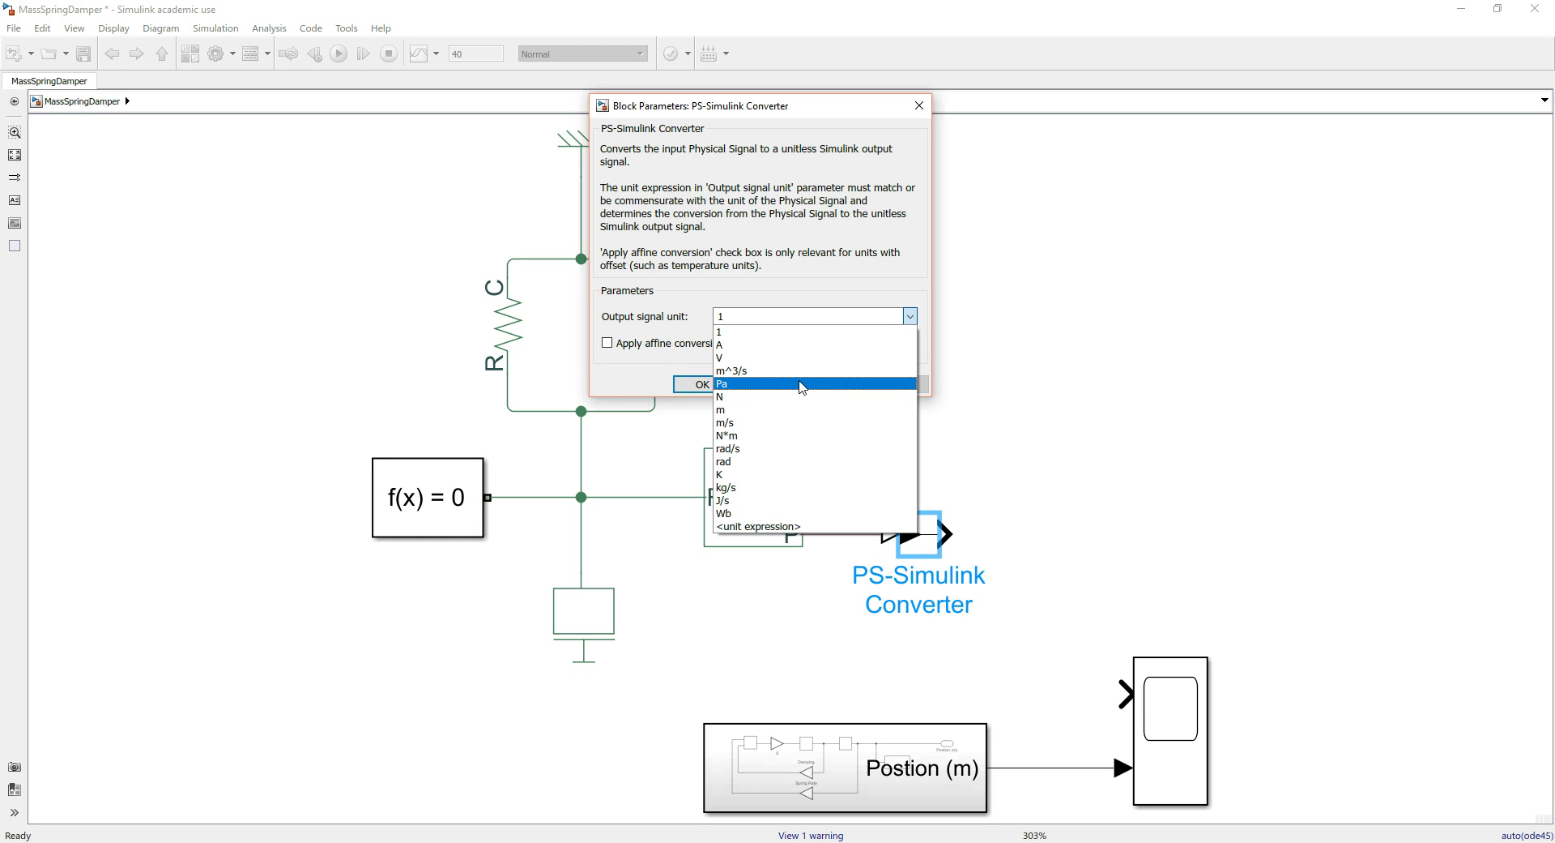
{"action": "left_click", "coordinate": [769, 411]}
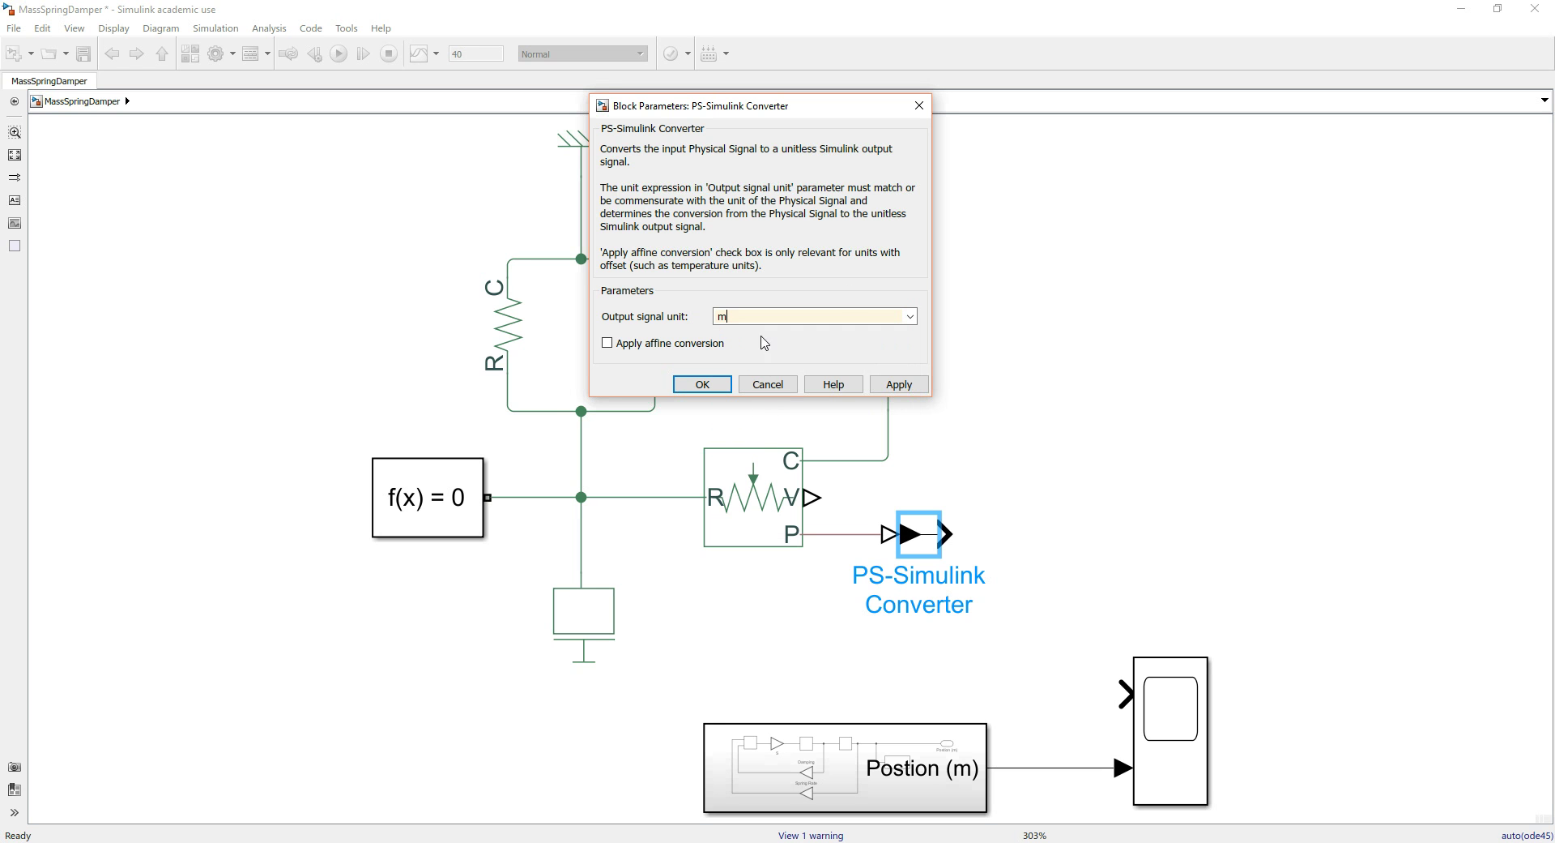
{"action": "left_click", "coordinate": [901, 386]}
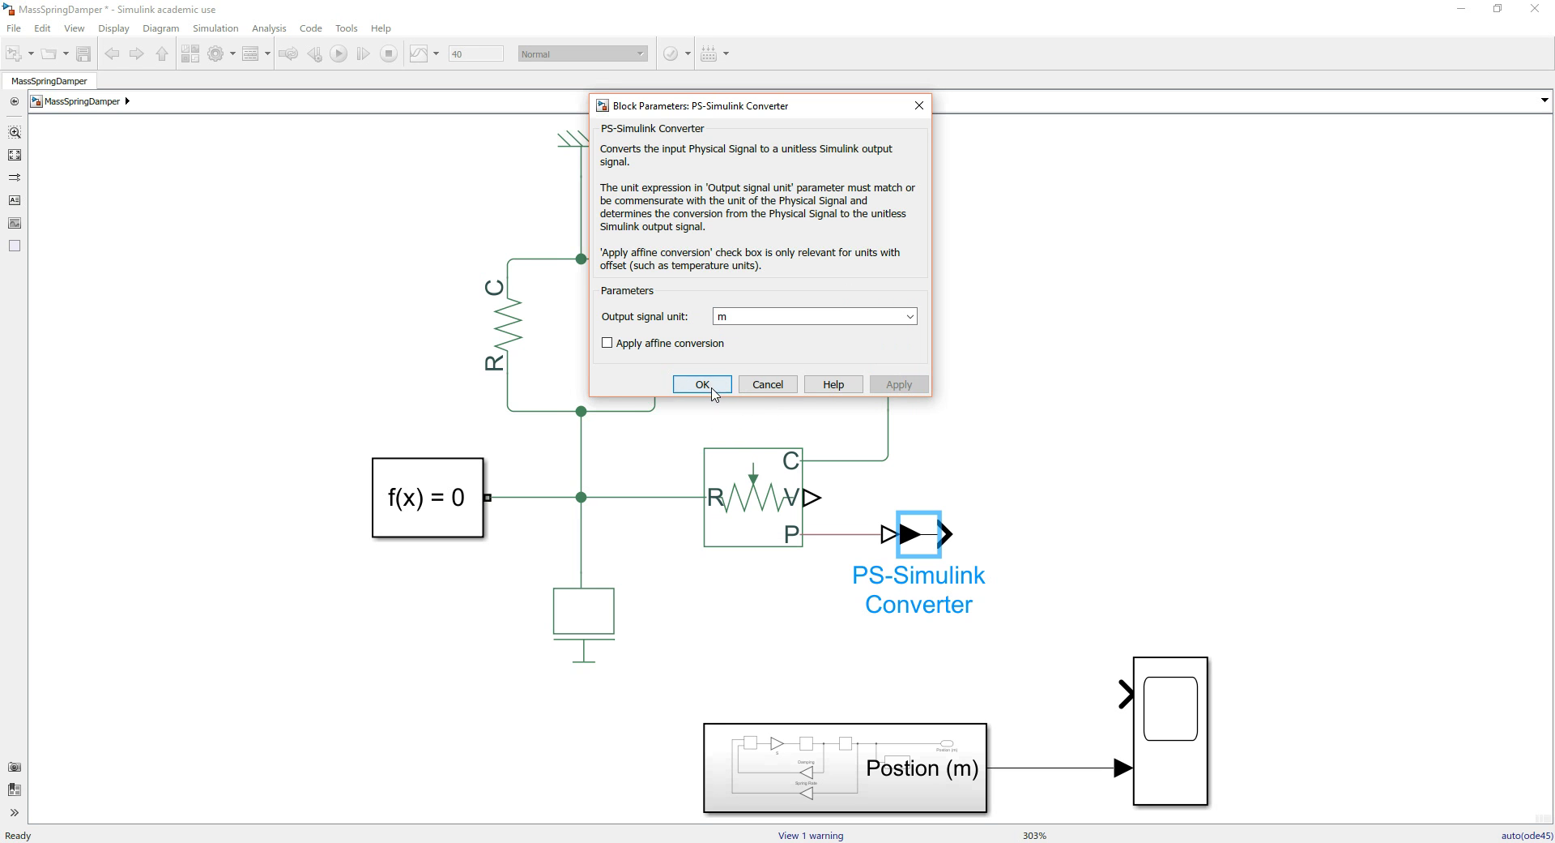
{"action": "left_click", "coordinate": [702, 386]}
{"action": "left_click", "coordinate": [1183, 452]}
- Connect the PS-Simulink Converter's output to the Scope's free input and run the simulation
{"action": "left_click", "coordinate": [1152, 697]}
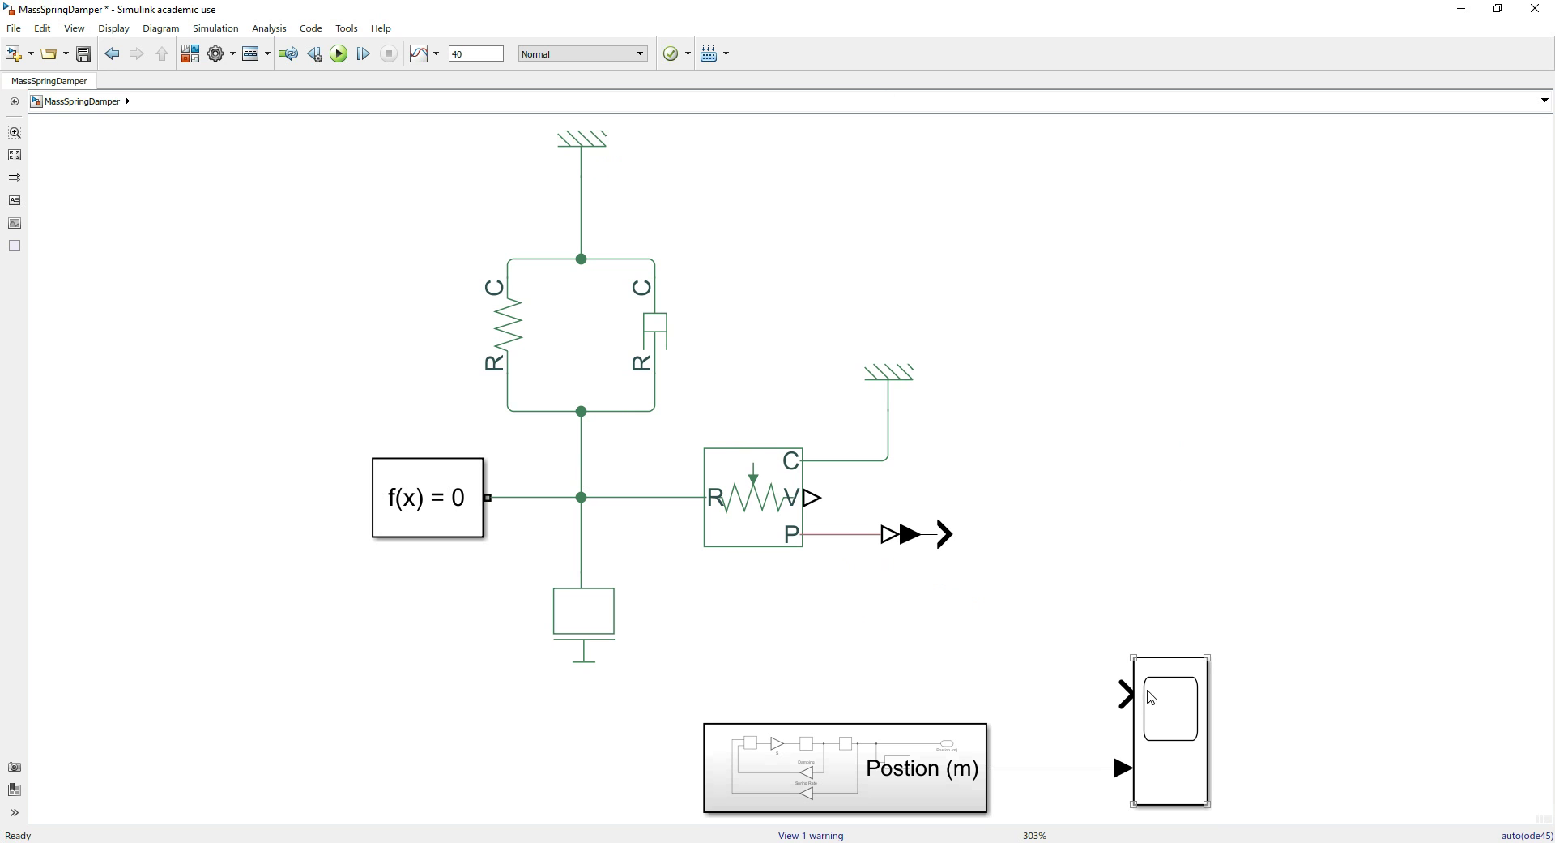
{"action": "mouse_move", "coordinate": [944, 534]}
{"action": "left_mouse_down"}
{"action": "mouse_move", "coordinate": [1005, 535]}
{"action": "mouse_move", "coordinate": [1048, 562]}
{"action": "mouse_move", "coordinate": [1062, 629]}
{"action": "mouse_move", "coordinate": [1108, 687]}
{"action": "left_mouse_up"}
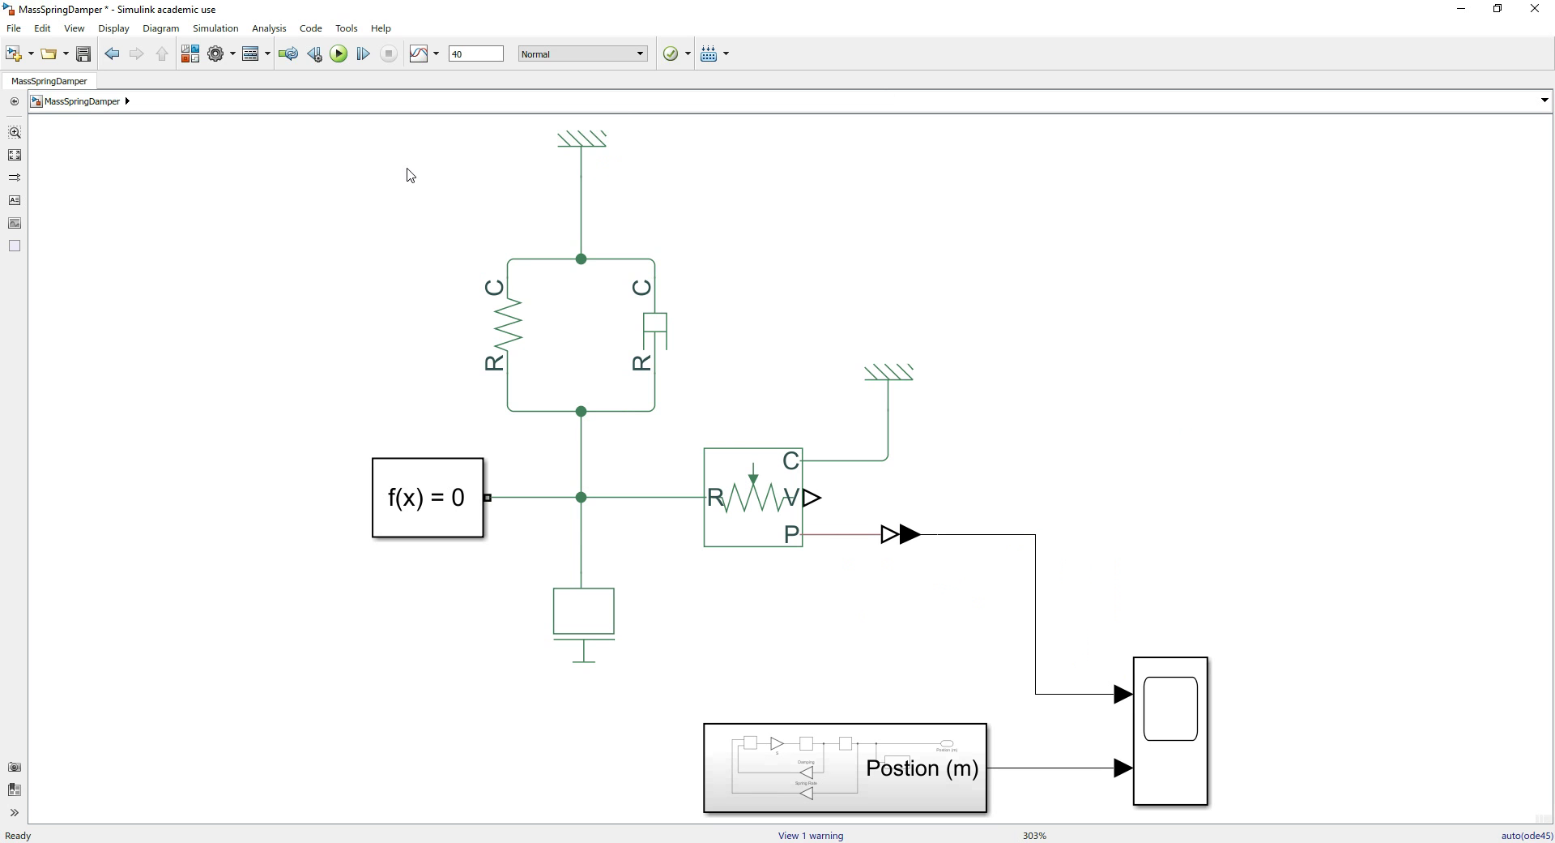
{"action": "left_click", "coordinate": [339, 53]}
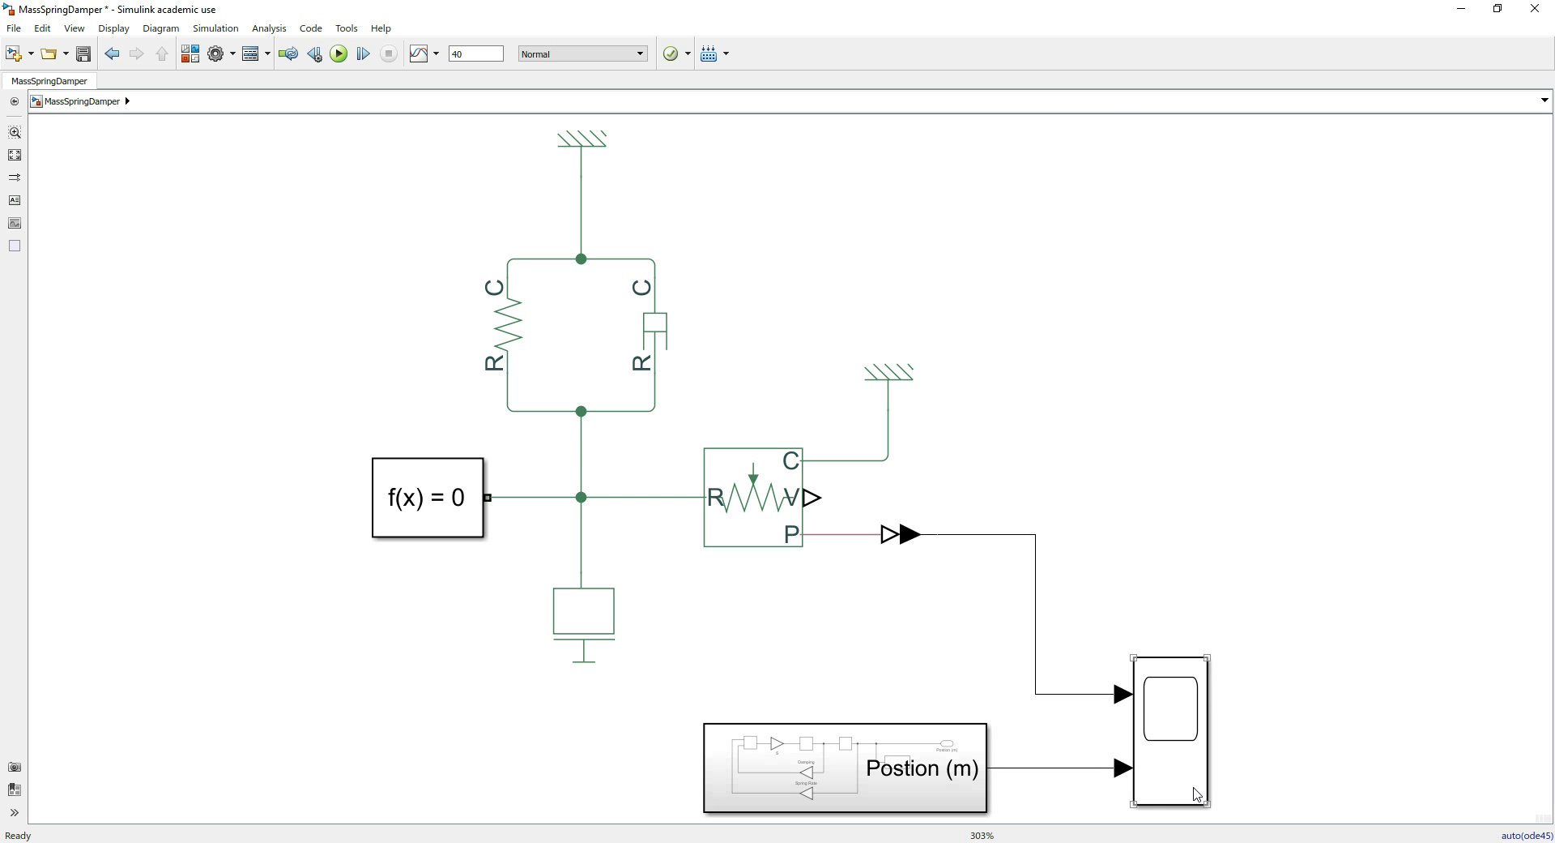
- Compare the Simscape and Simulink position curves in the Scope, scaling the axes to fit the full curves
{"action": "double_click", "coordinate": [1184, 771]}
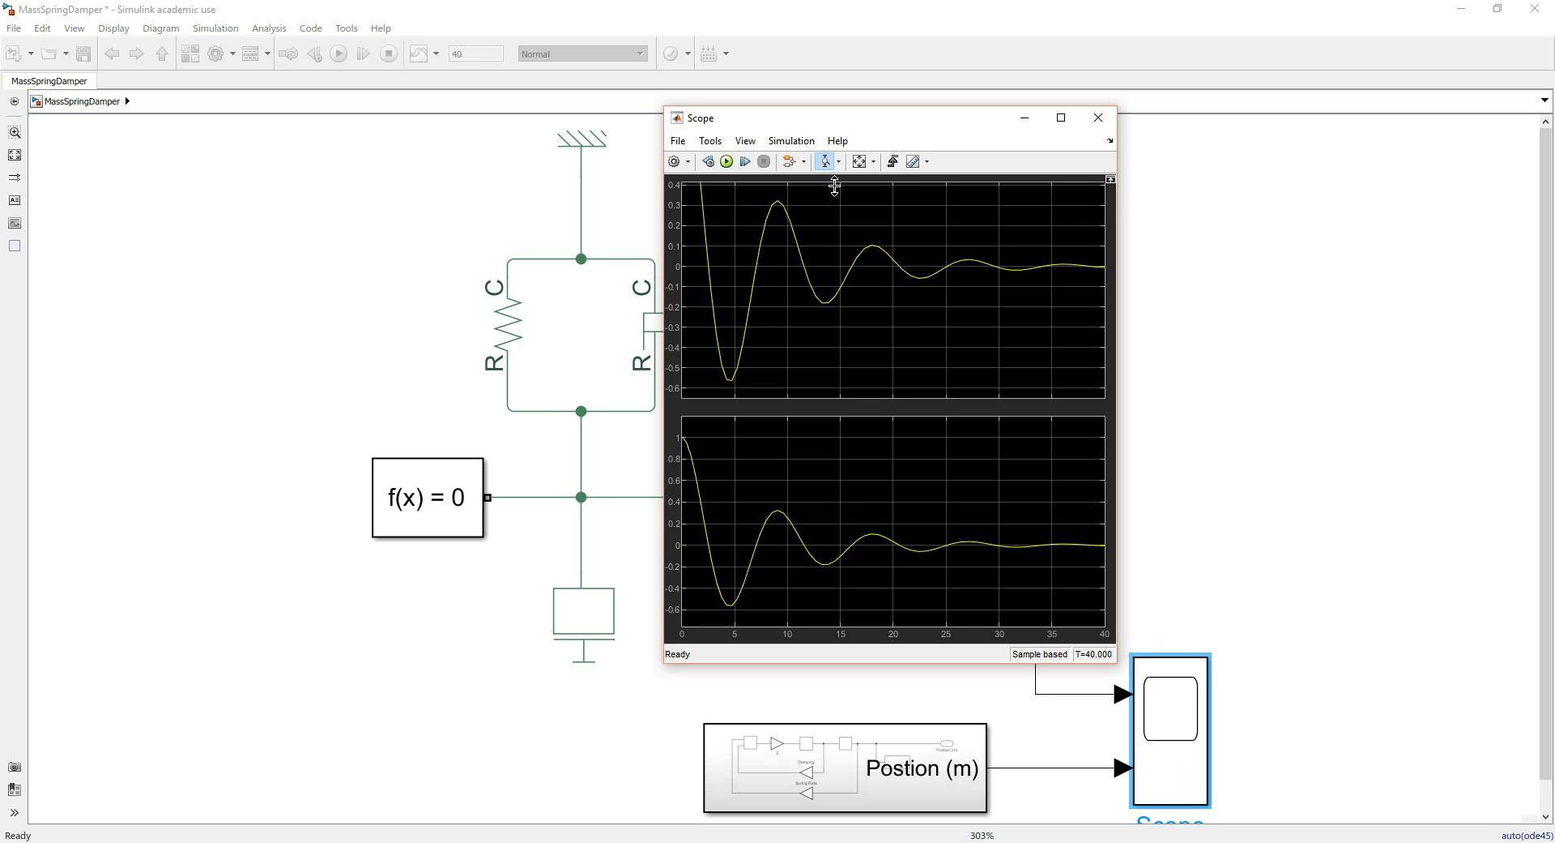
{"action": "left_click", "coordinate": [859, 162]}
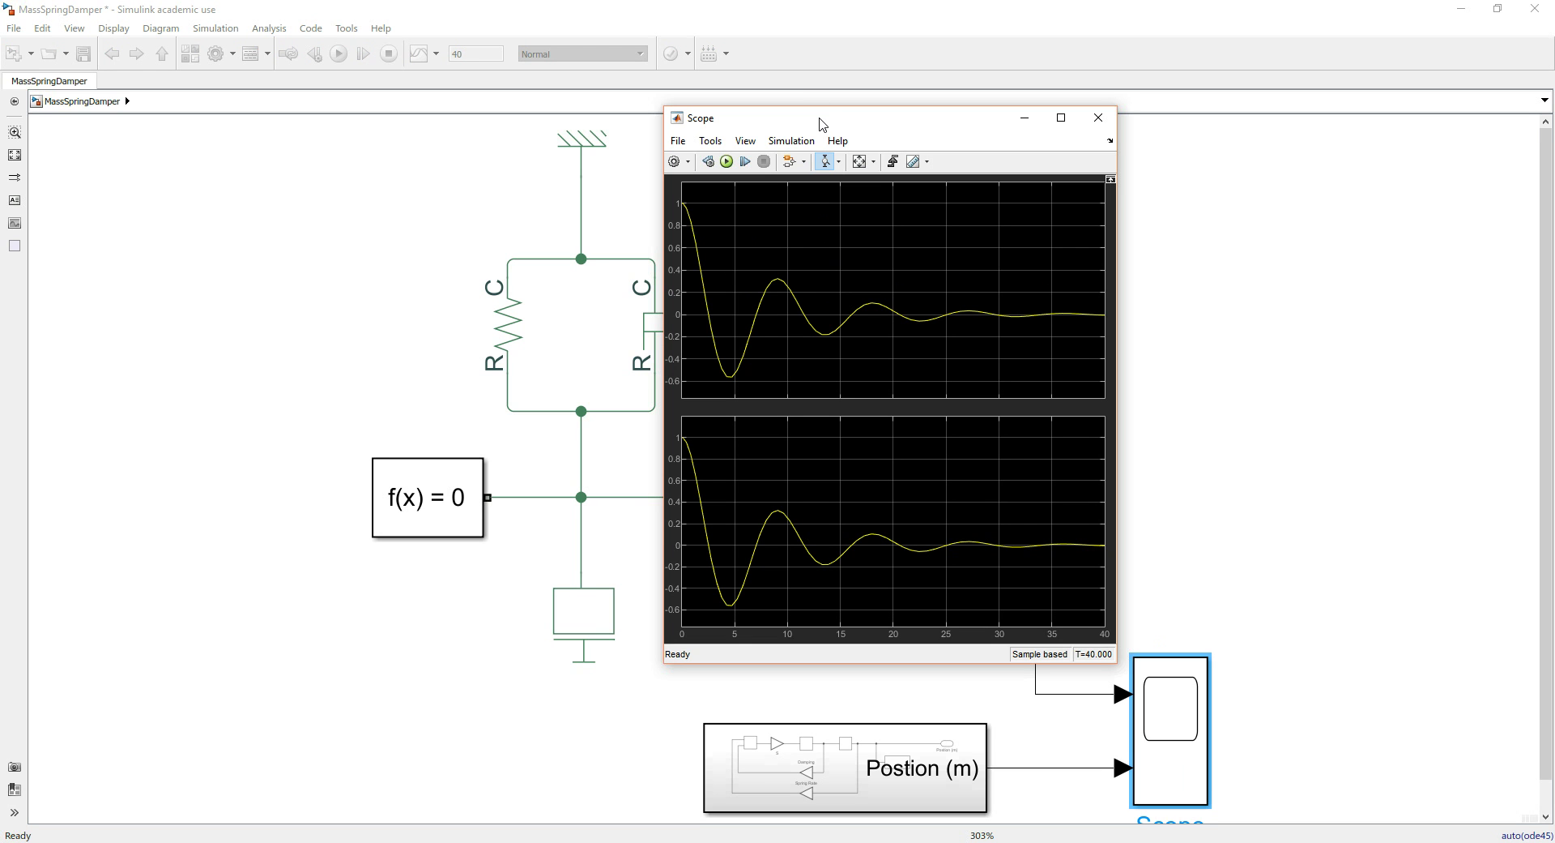
{"action": "left_click_drag", "start_coordinate": [819, 123], "coordinate": [557, 144]}
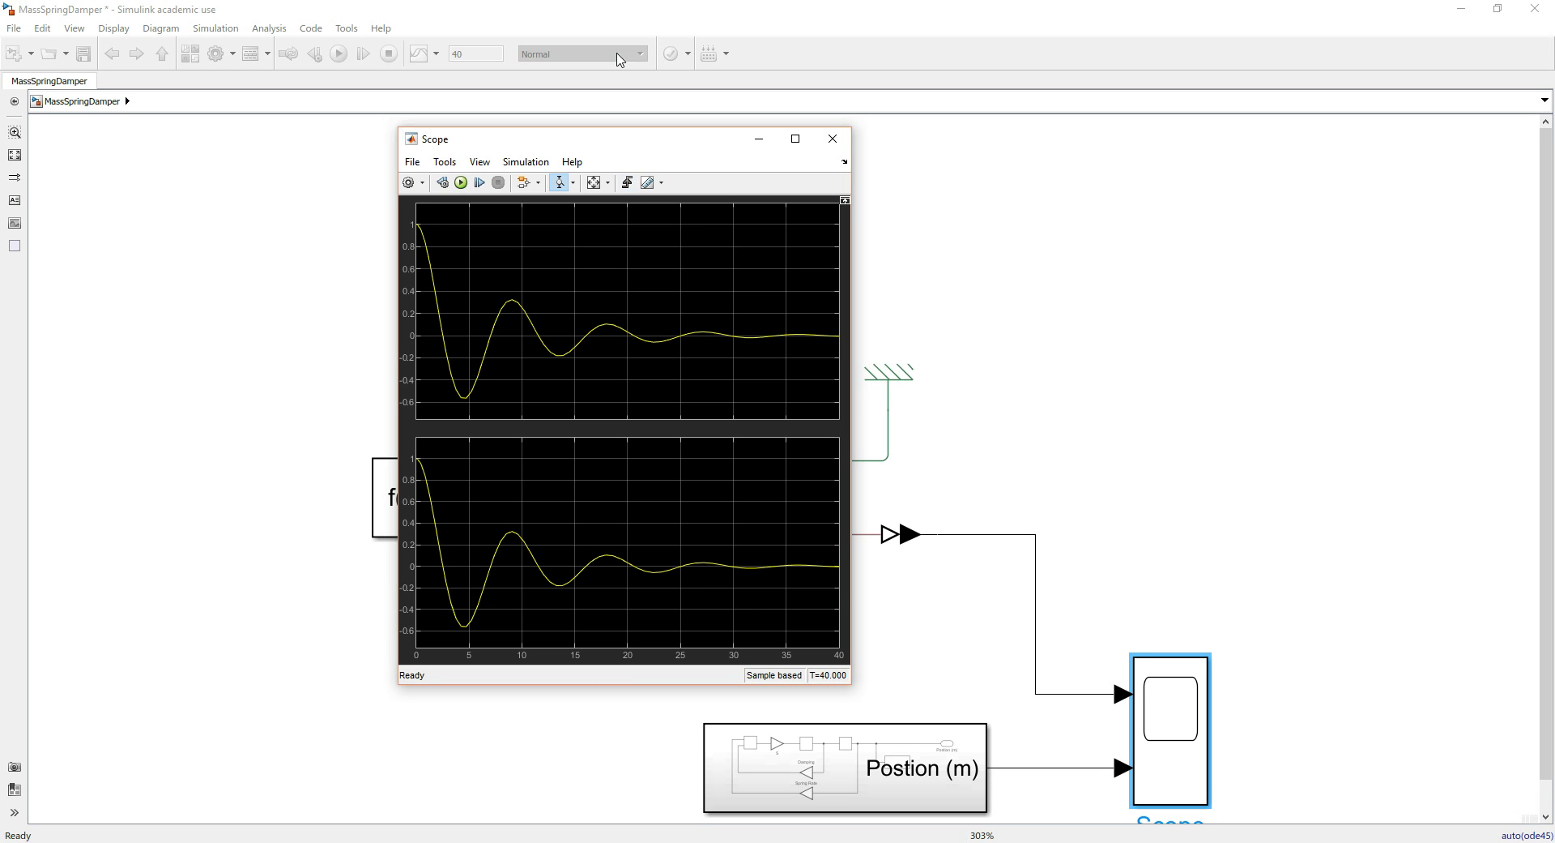
- Compare the Scope's position curves with the Simscape diagram by placing the Scope beside the model, and close the Scope
{"action": "left_click_drag", "start_coordinate": [630, 146], "coordinate": [984, 95]}
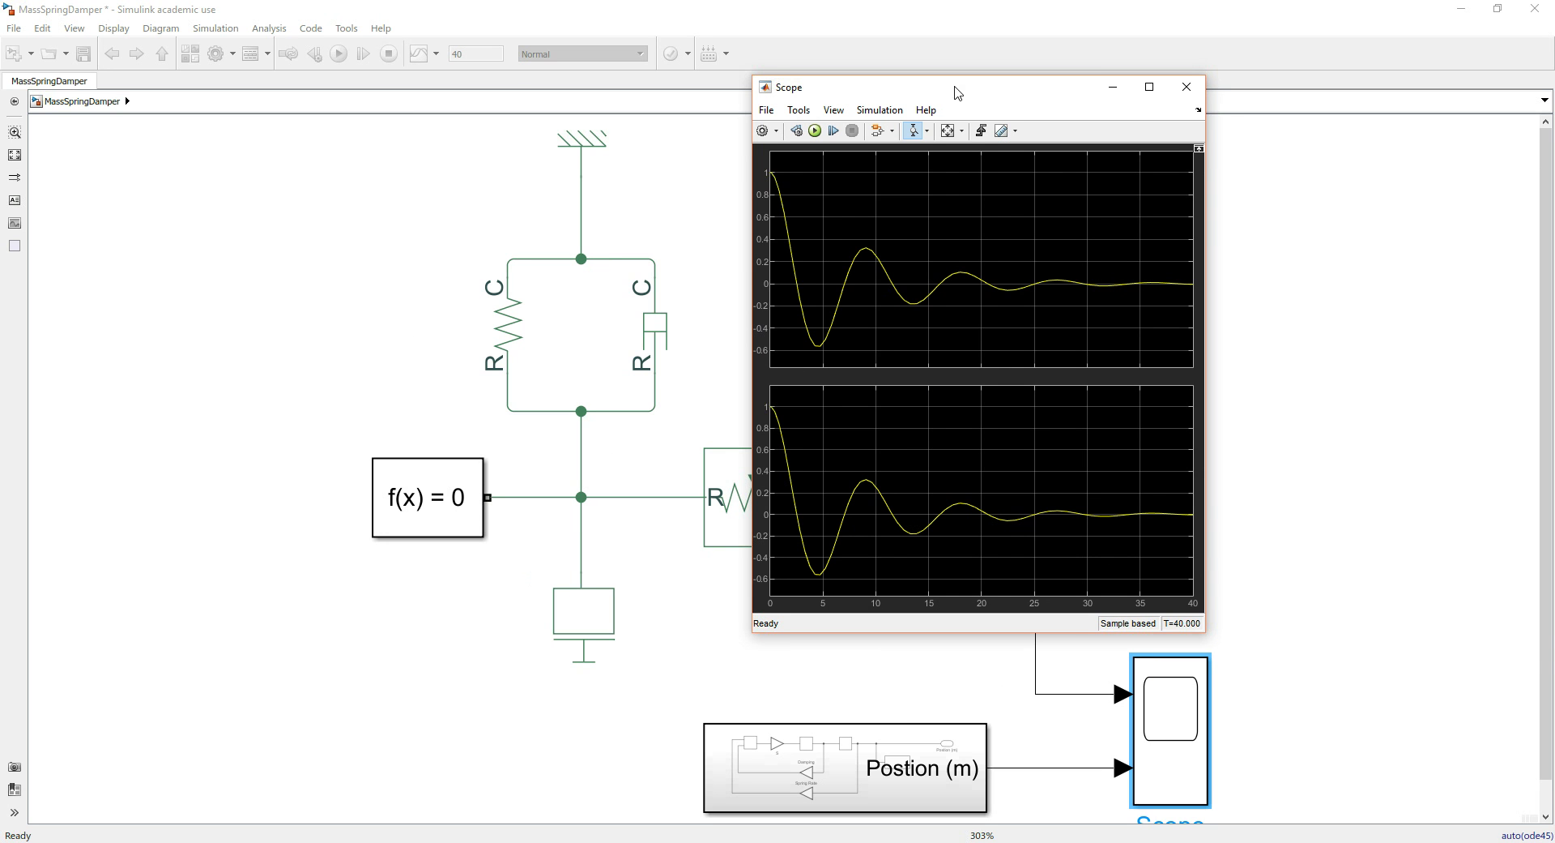
{"action": "left_click_drag", "start_coordinate": [958, 90], "coordinate": [1311, 110]}
{"action": "left_click", "coordinate": [604, 594]}
{"action": "left_click", "coordinate": [486, 276]}
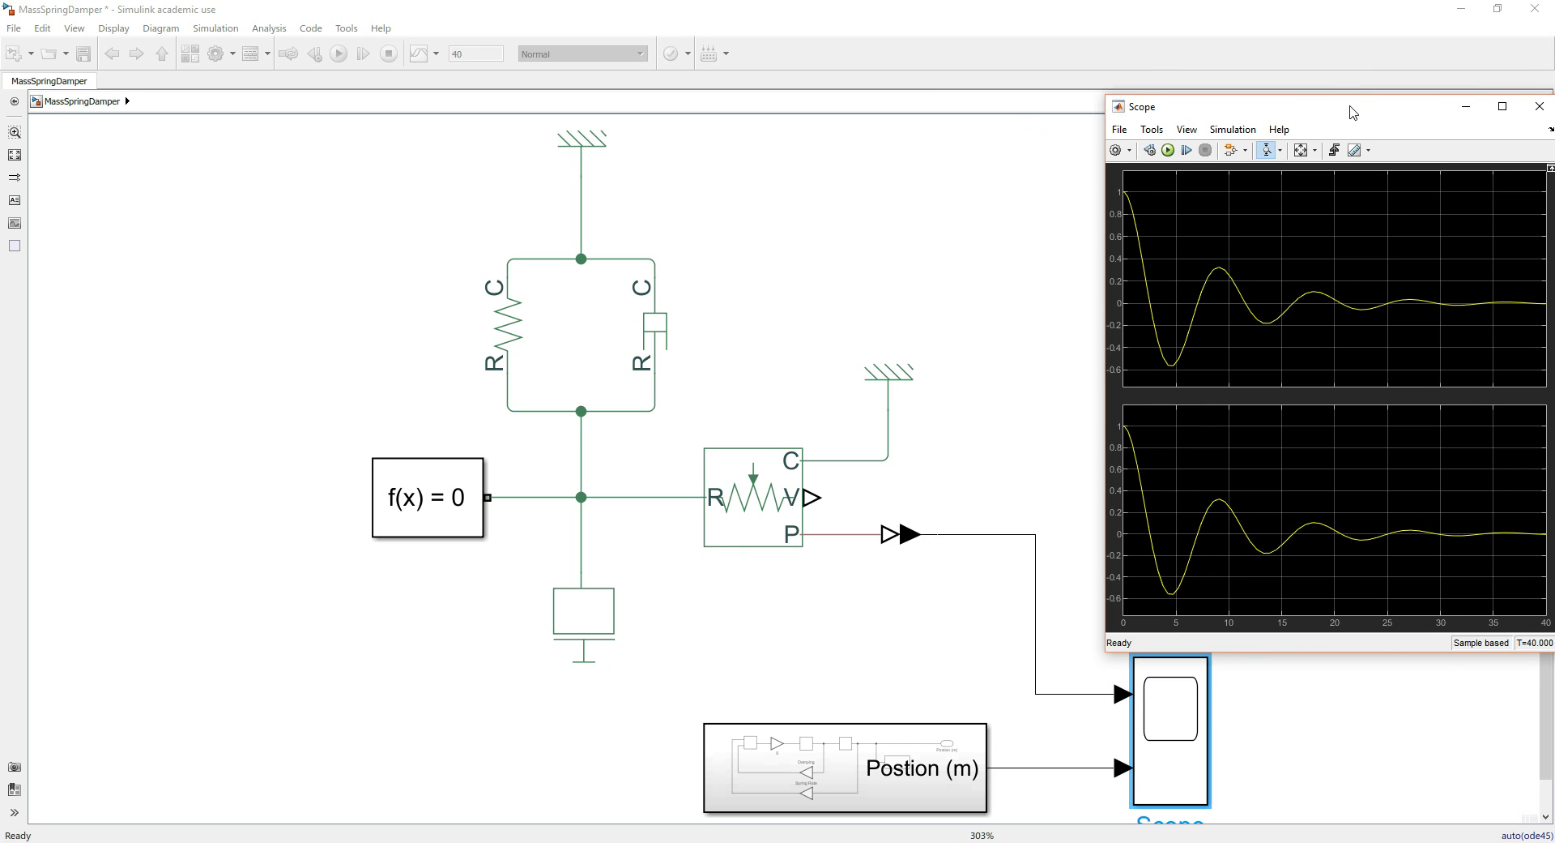
{"action": "left_click_drag", "start_coordinate": [1351, 106], "coordinate": [1283, 144]}
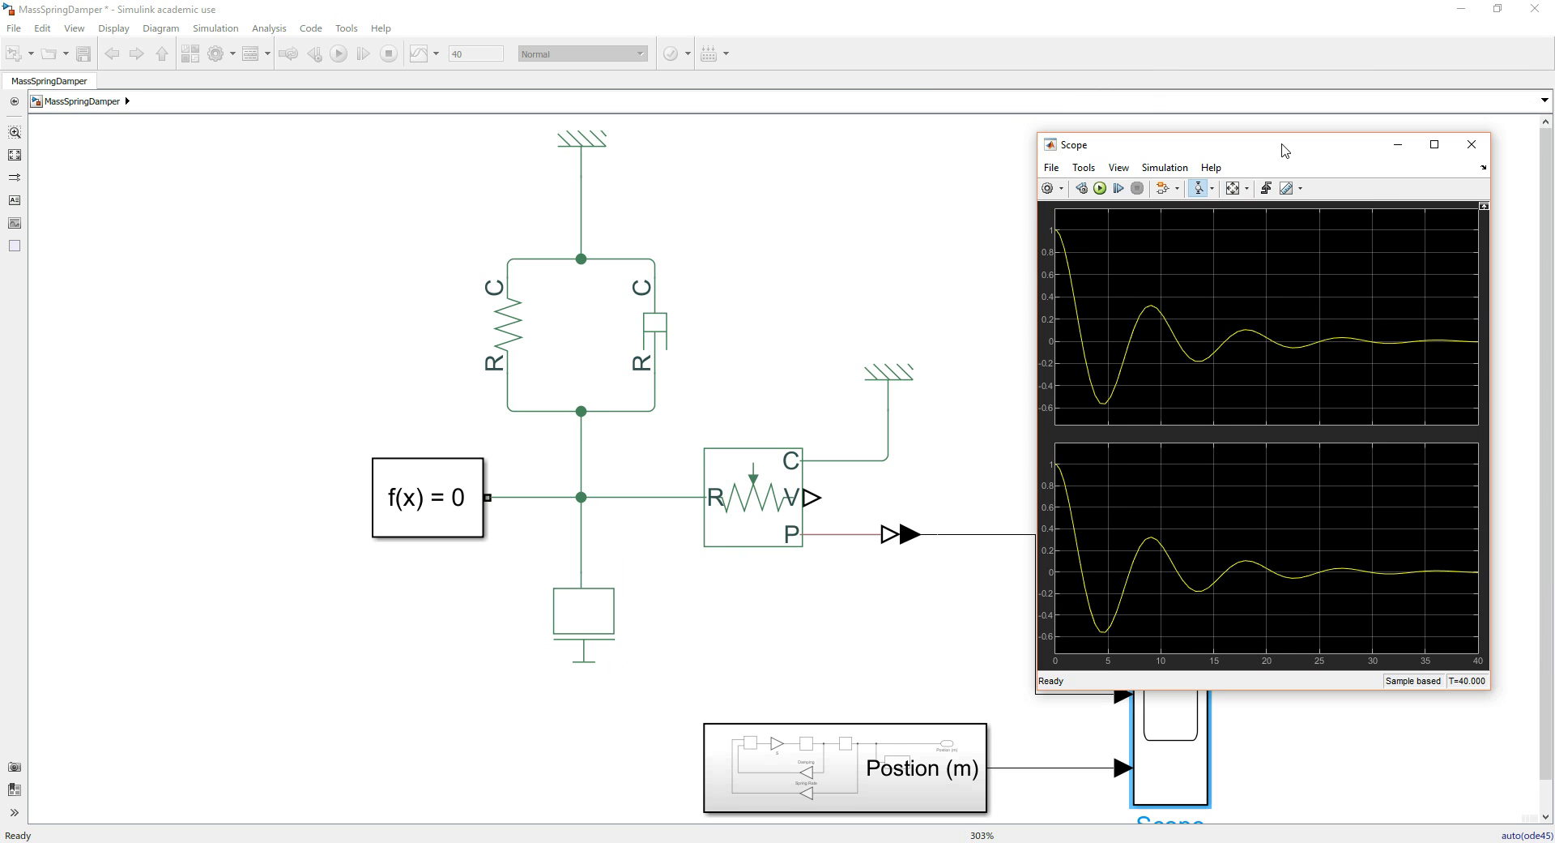
{"action": "left_click", "coordinate": [725, 498]}
{"action": "left_click_drag", "start_coordinate": [1148, 154], "coordinate": [972, 162]}
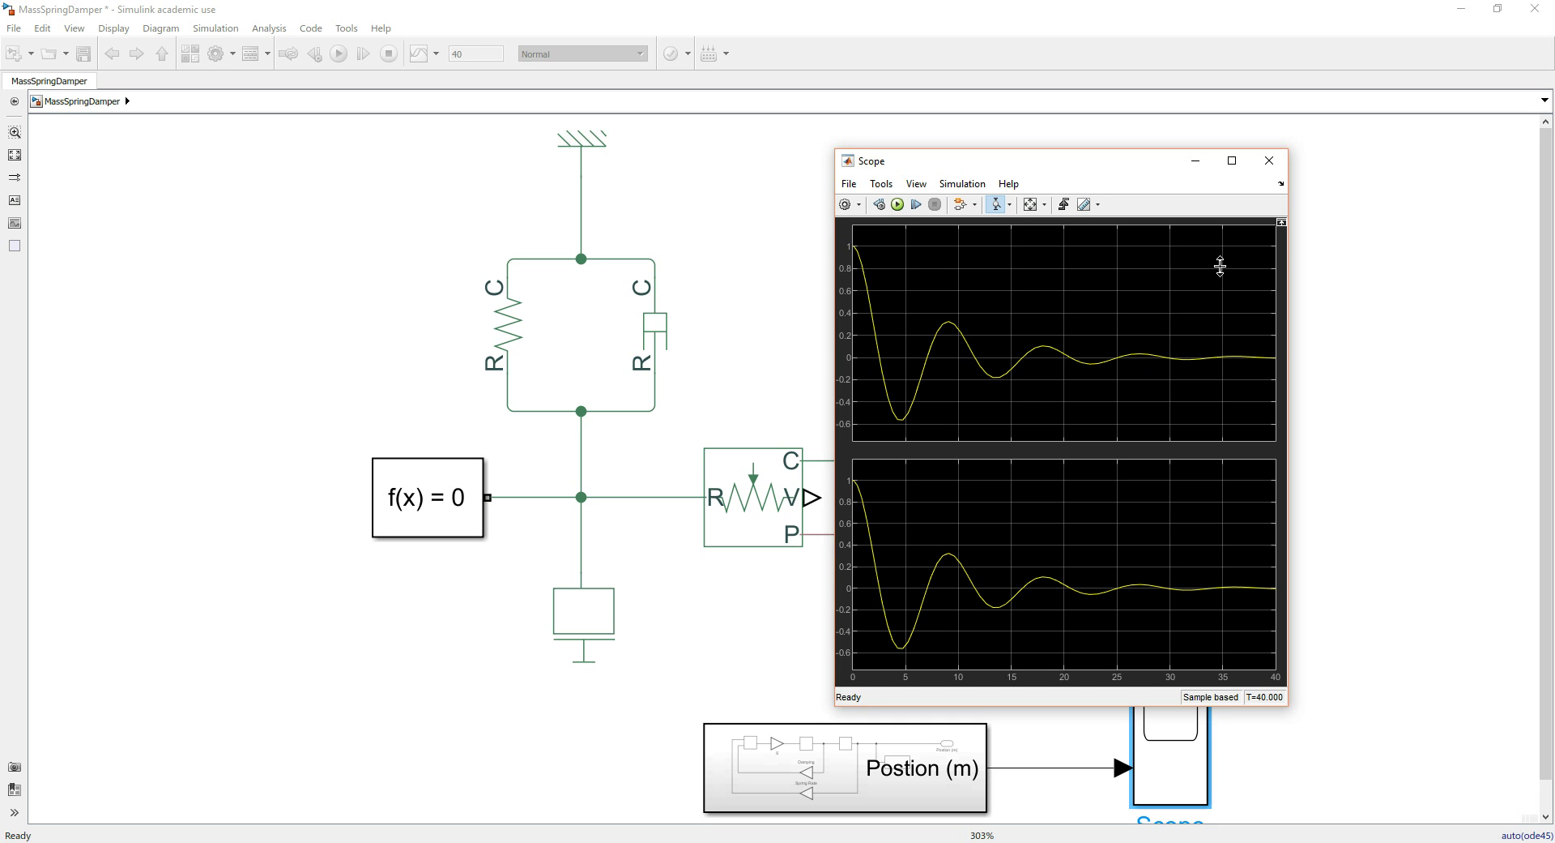
{"action": "left_click", "coordinate": [1268, 162]}
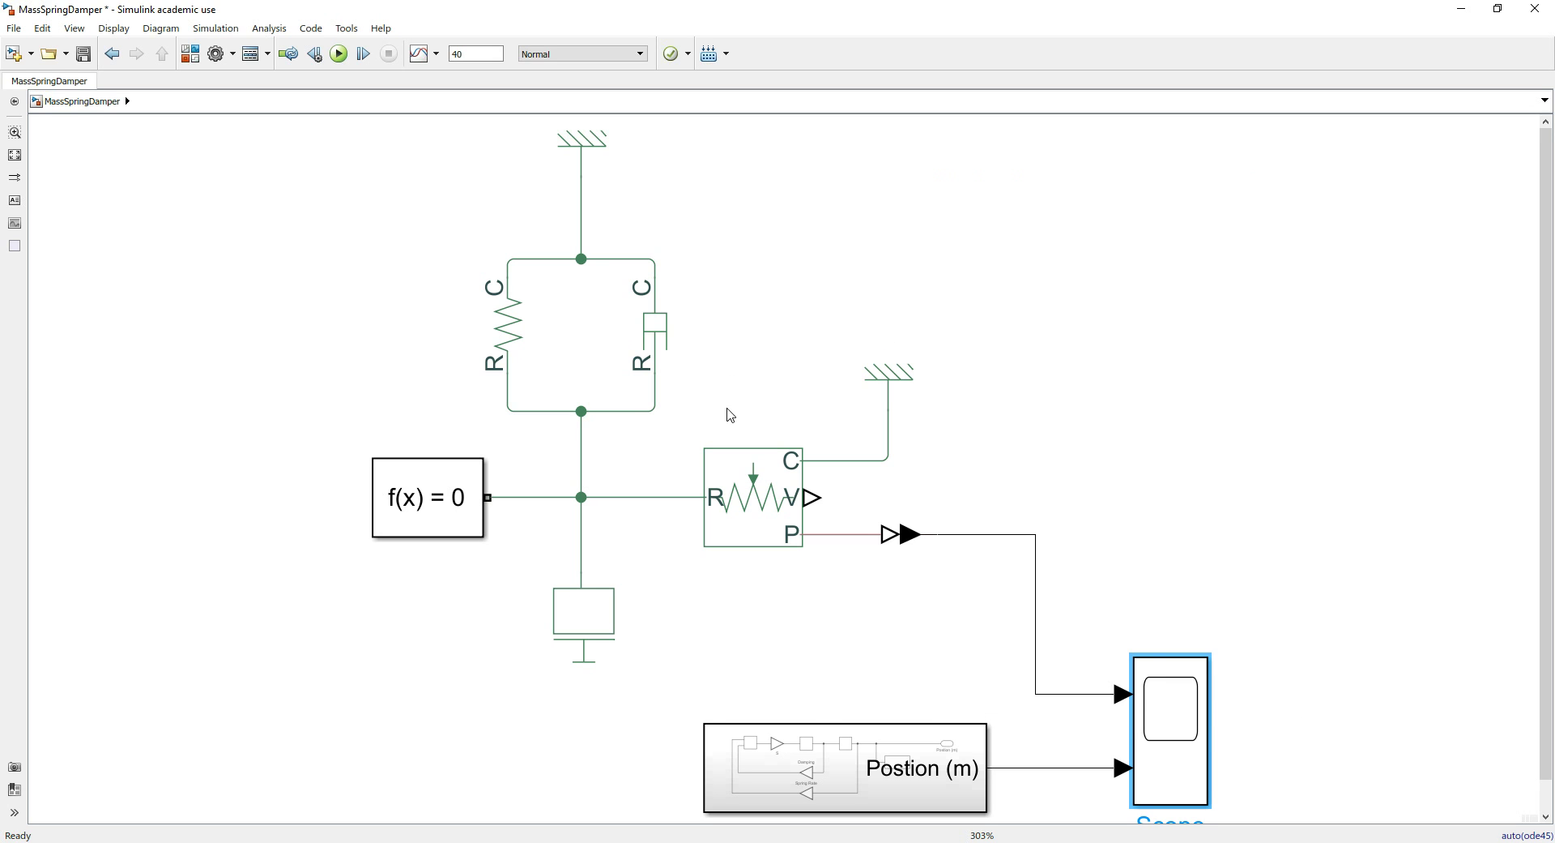
- Group the Simscape blocks, from the Solver Configuration to the PS-Simulink Converter, into a subsystem and reshape its block wider and flatter
{"action": "key", "text": "space"}
{"action": "left_click", "coordinate": [765, 478]}
{"action": "left_click", "coordinate": [797, 720]}
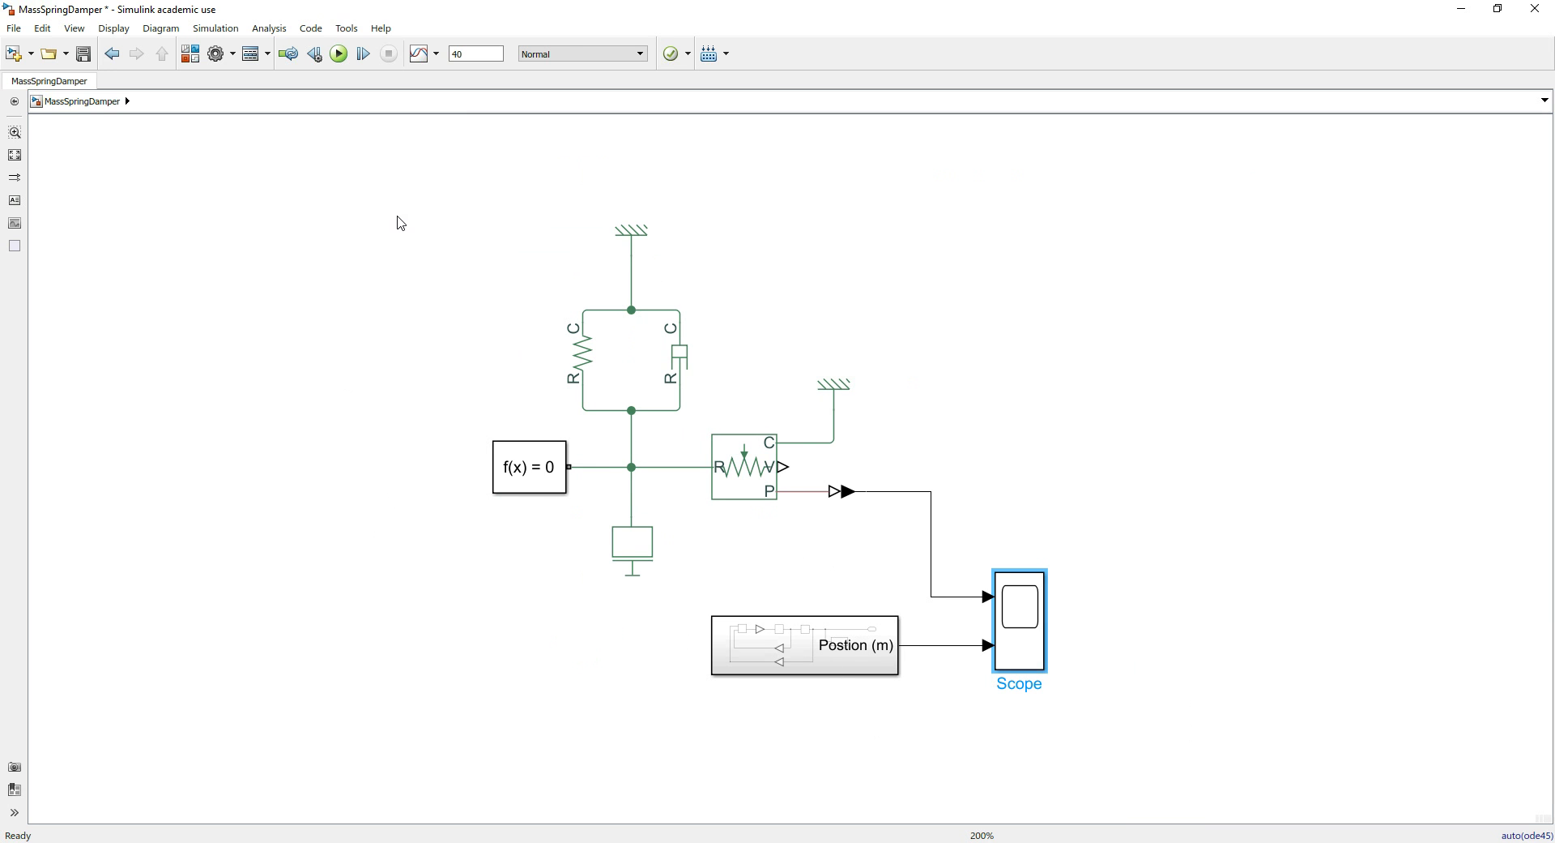
{"action": "left_click_drag", "start_coordinate": [329, 168], "coordinate": [906, 597]}
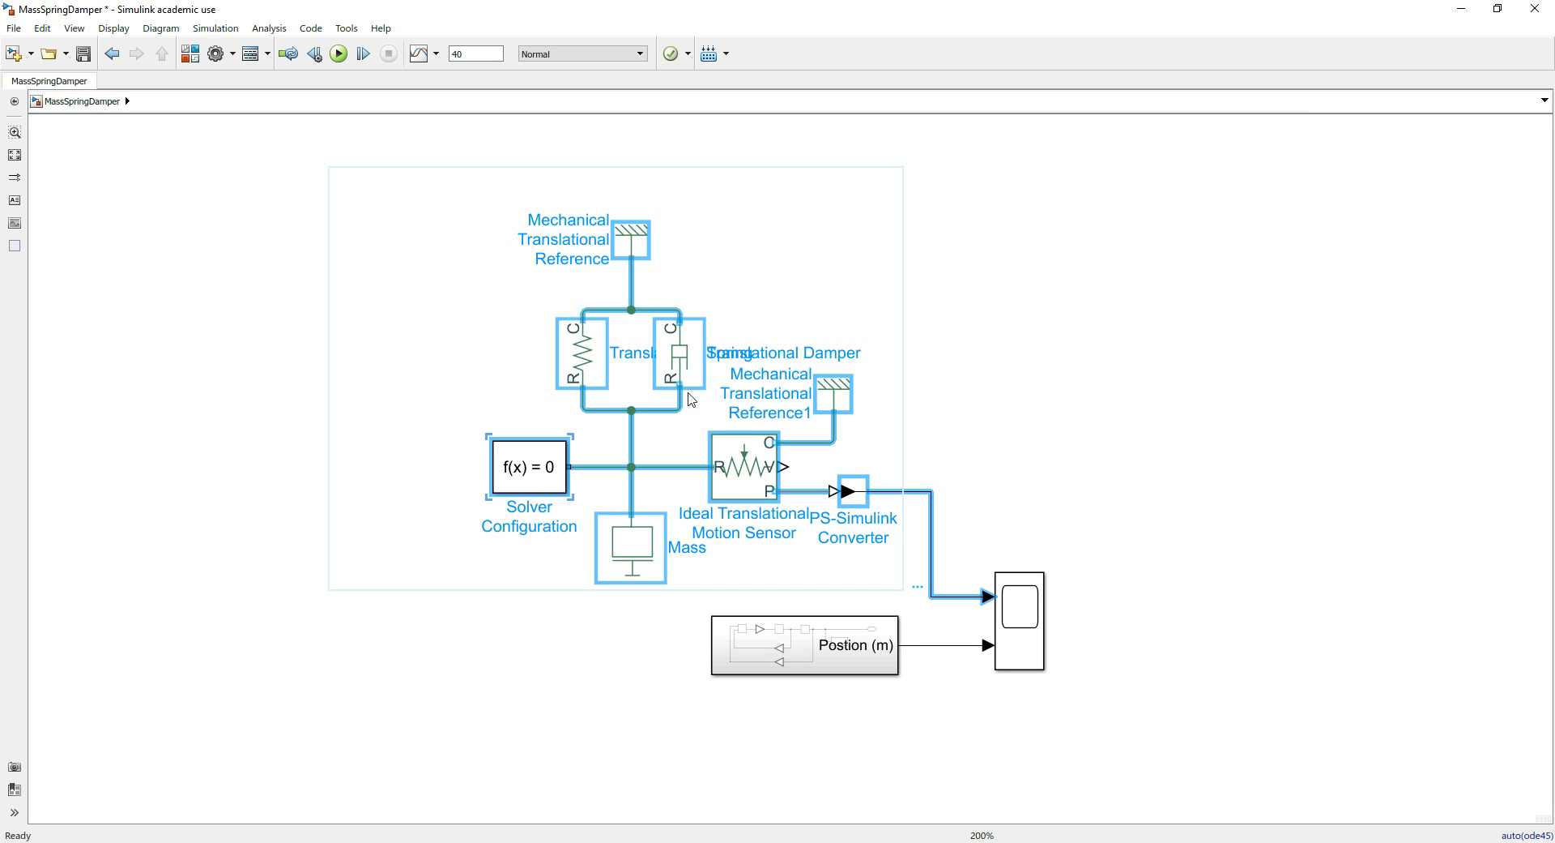
{"action": "right_click", "coordinate": [682, 387]}
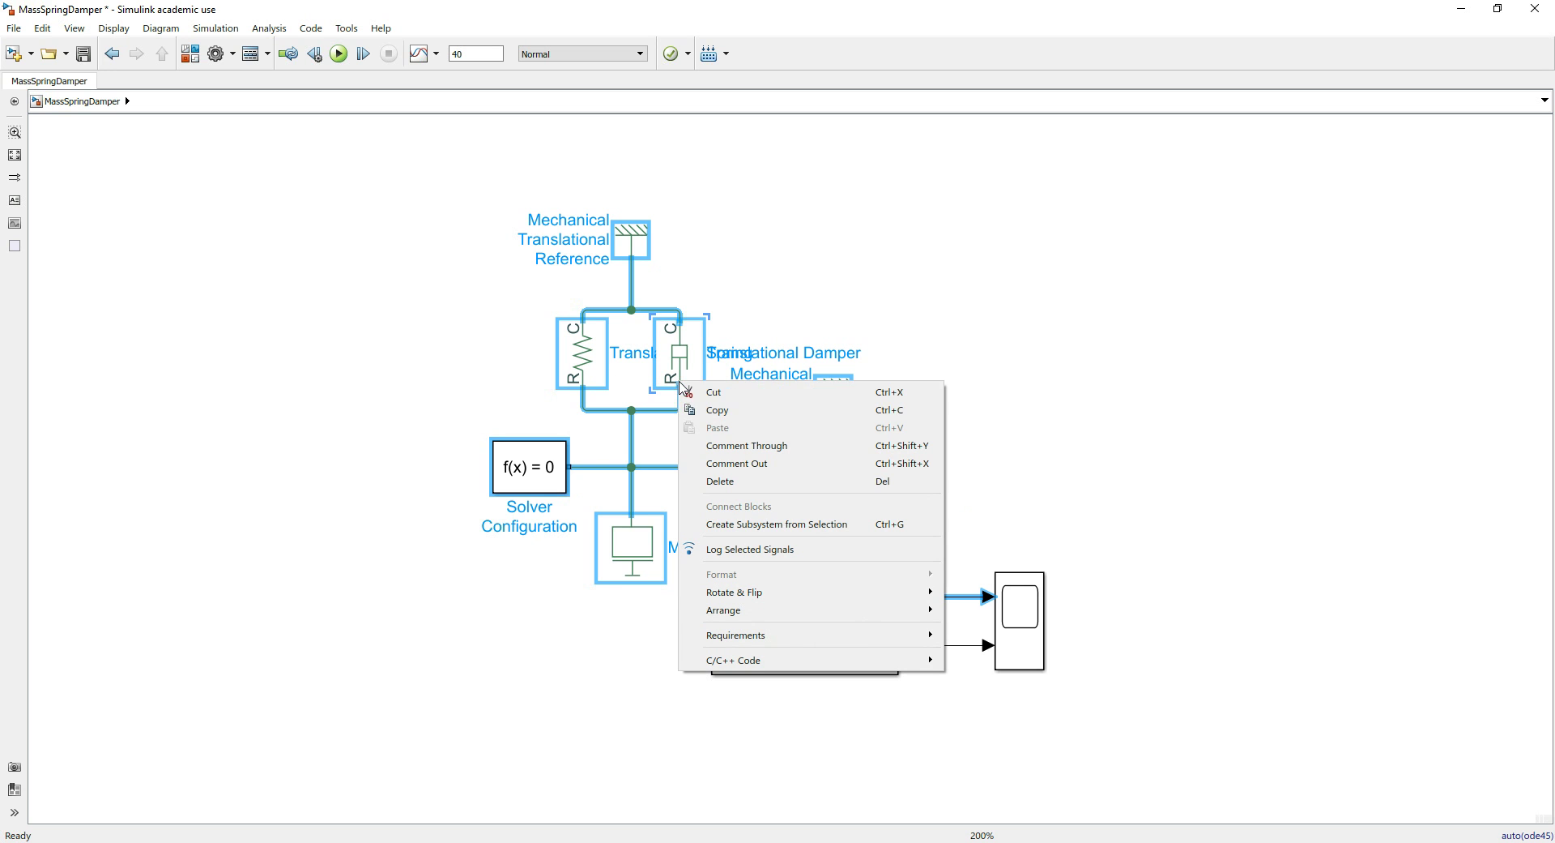
{"action": "left_click", "coordinate": [724, 525]}
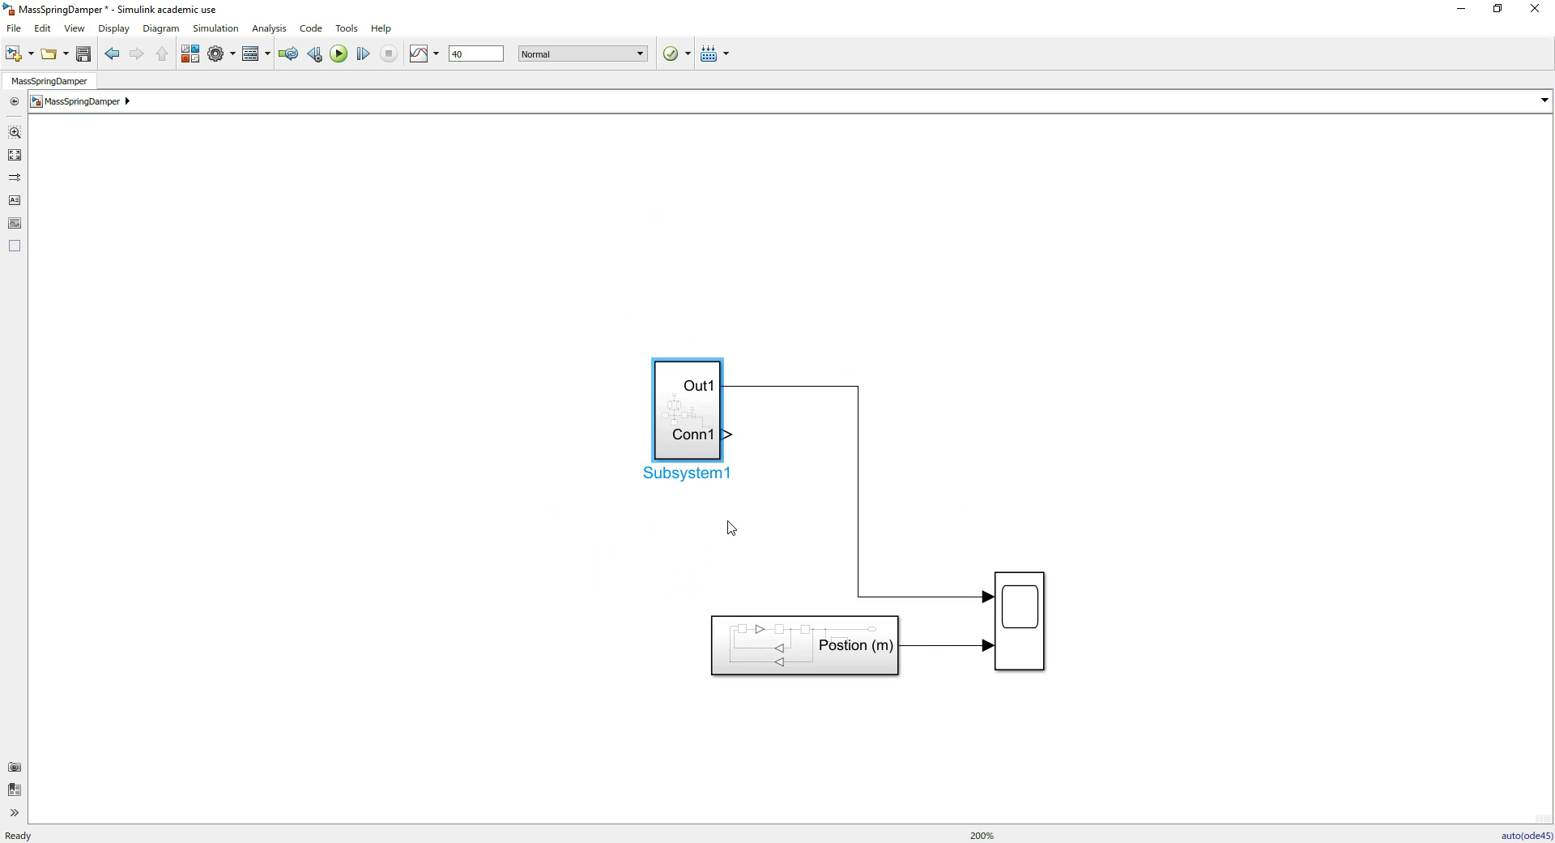
{"action": "left_click_drag", "start_coordinate": [655, 460], "coordinate": [438, 529]}
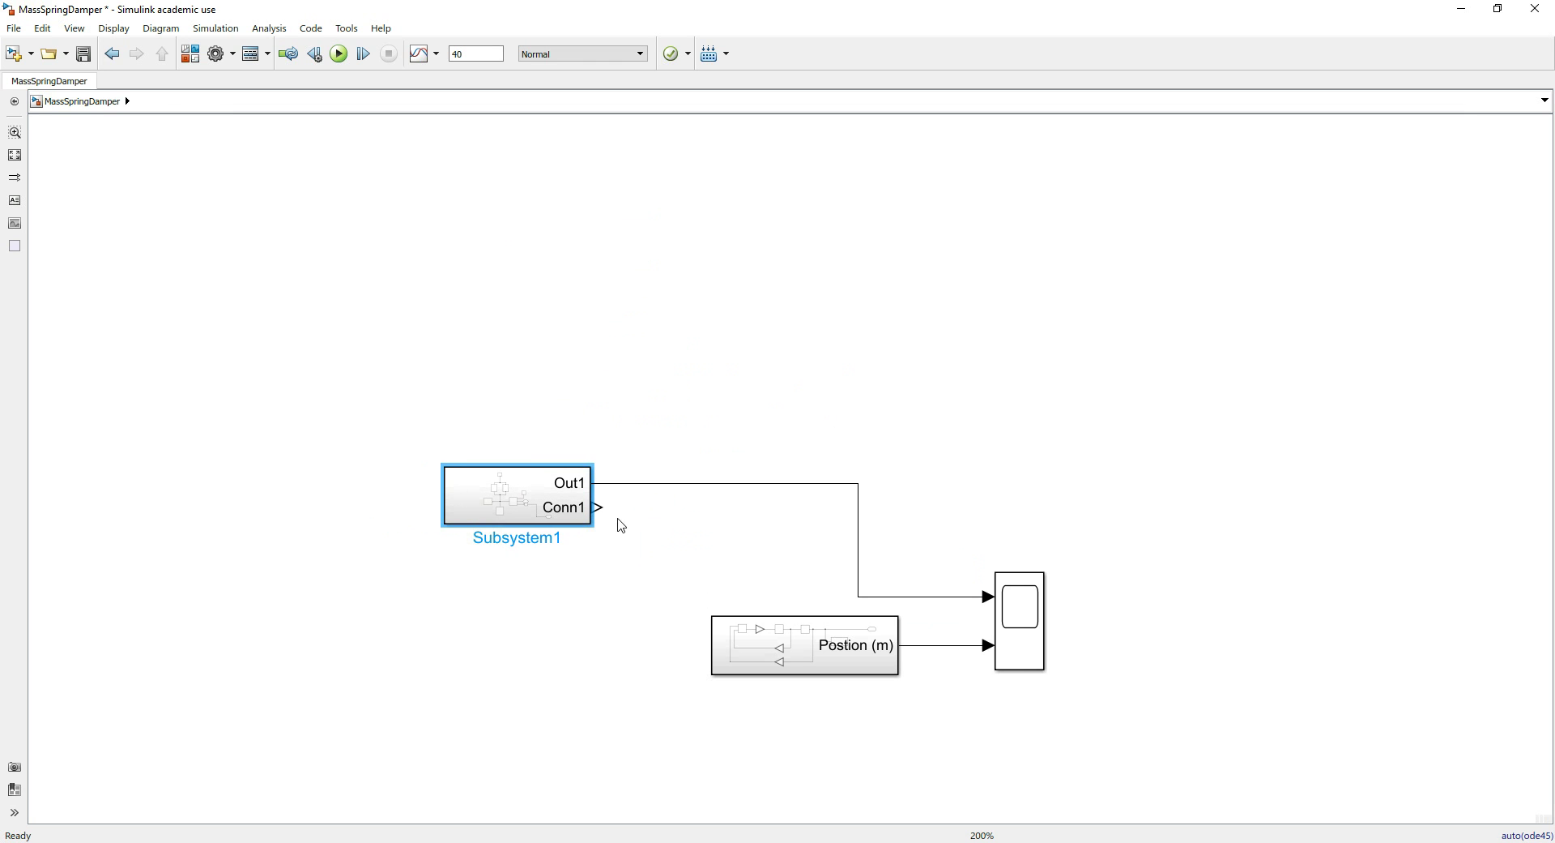
- Delete the Conn1 connection port attached to the motion sensor's velocity output V inside the new Simscape subsystem
{"action": "double_click", "coordinate": [532, 500]}
{"action": "left_click", "coordinate": [879, 528]}
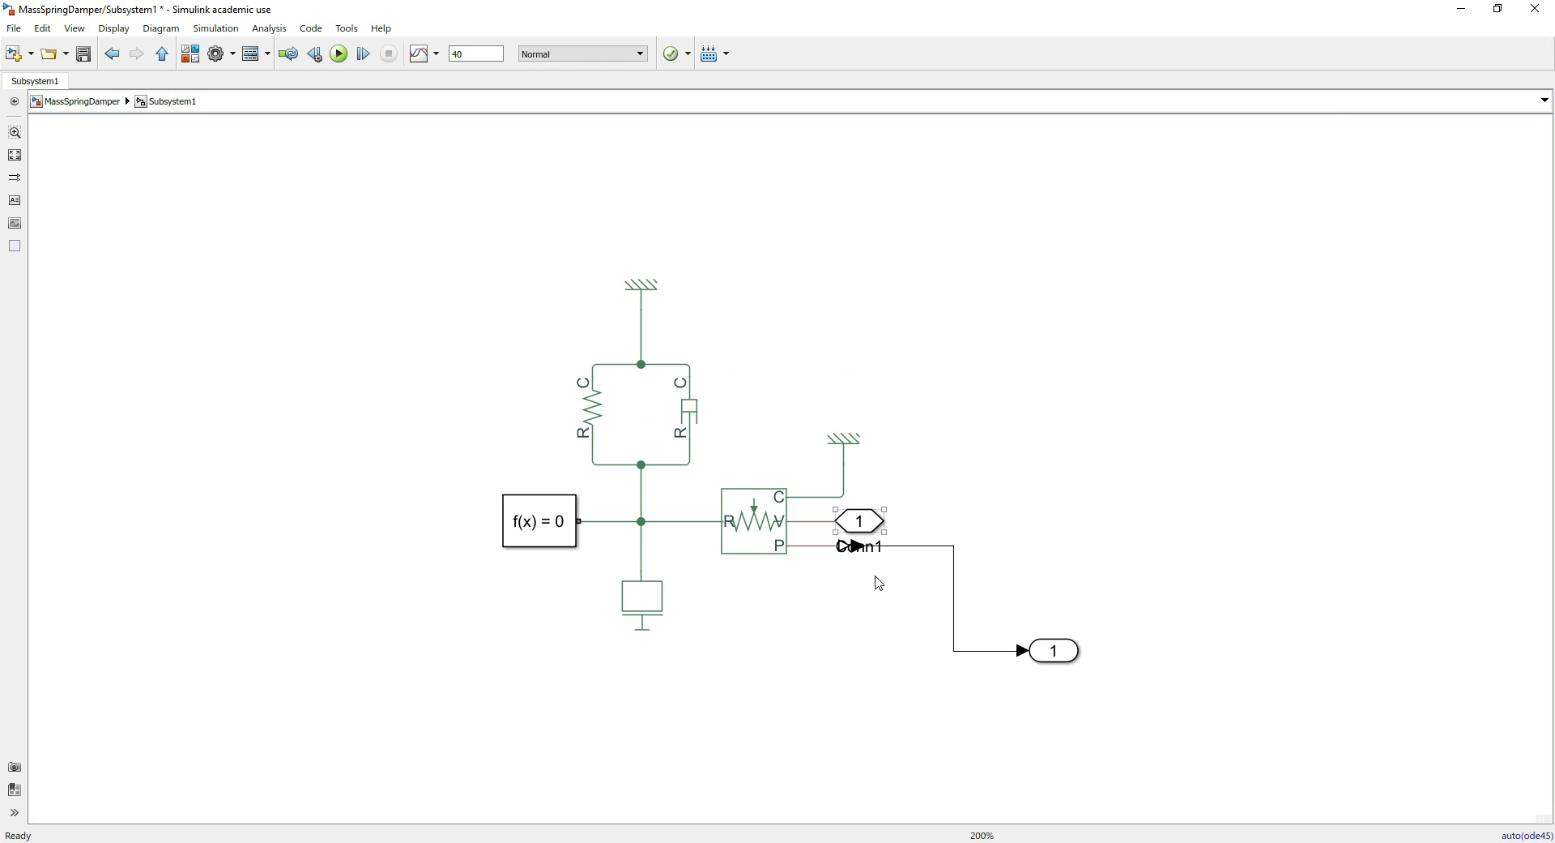
{"action": "scroll", "coordinate": [862, 559], "scroll_direction": "up", "scroll_amount": 5}
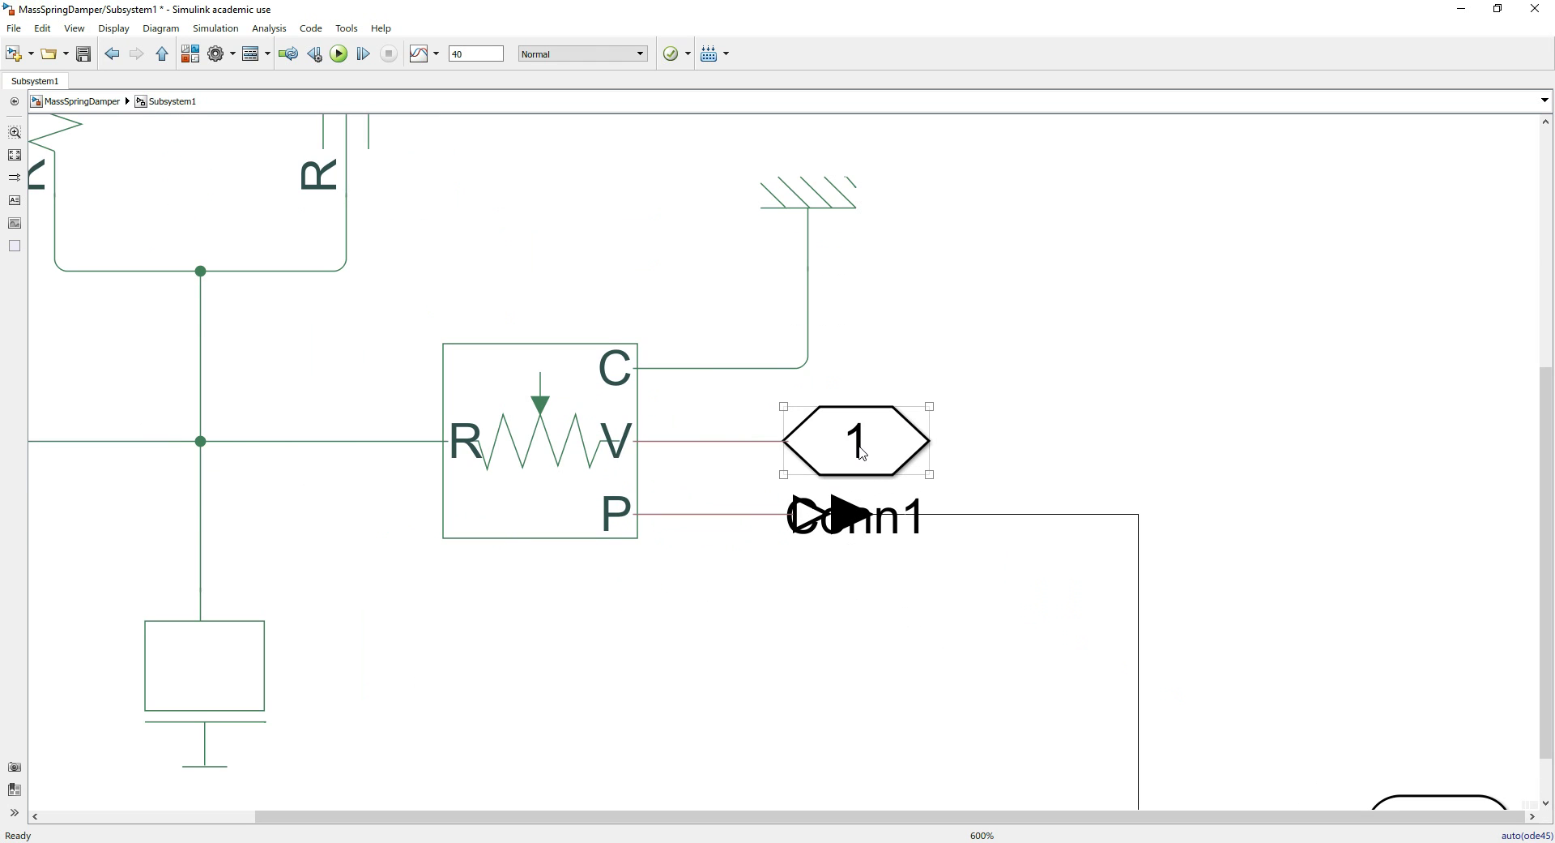
{"action": "scroll", "coordinate": [861, 452], "scroll_direction": "down", "scroll_amount": 6}
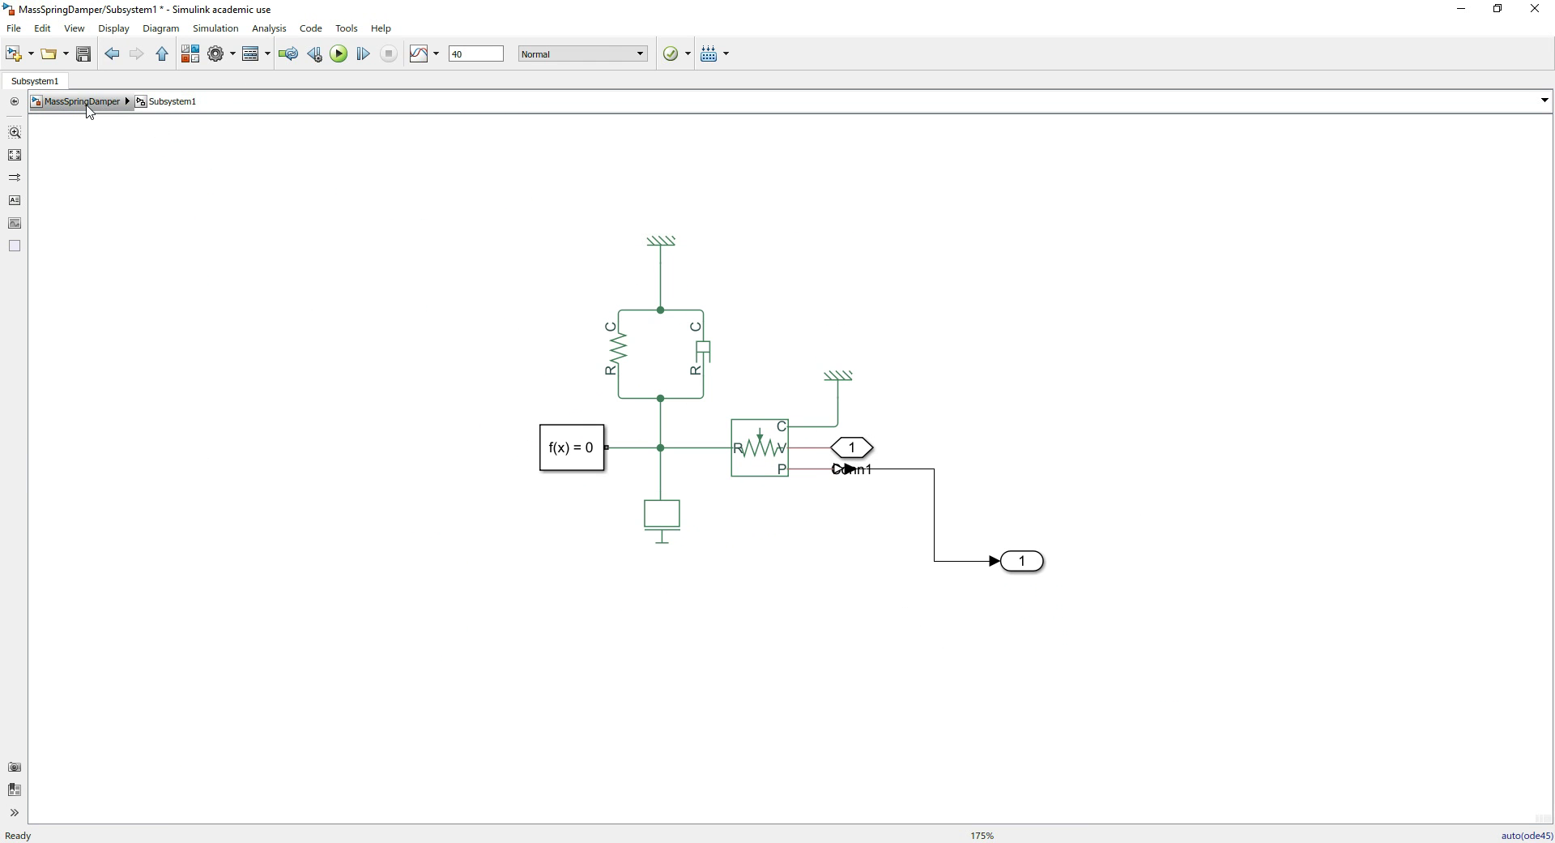
{"action": "scroll", "coordinate": [911, 474], "scroll_direction": "up", "scroll_amount": 4}
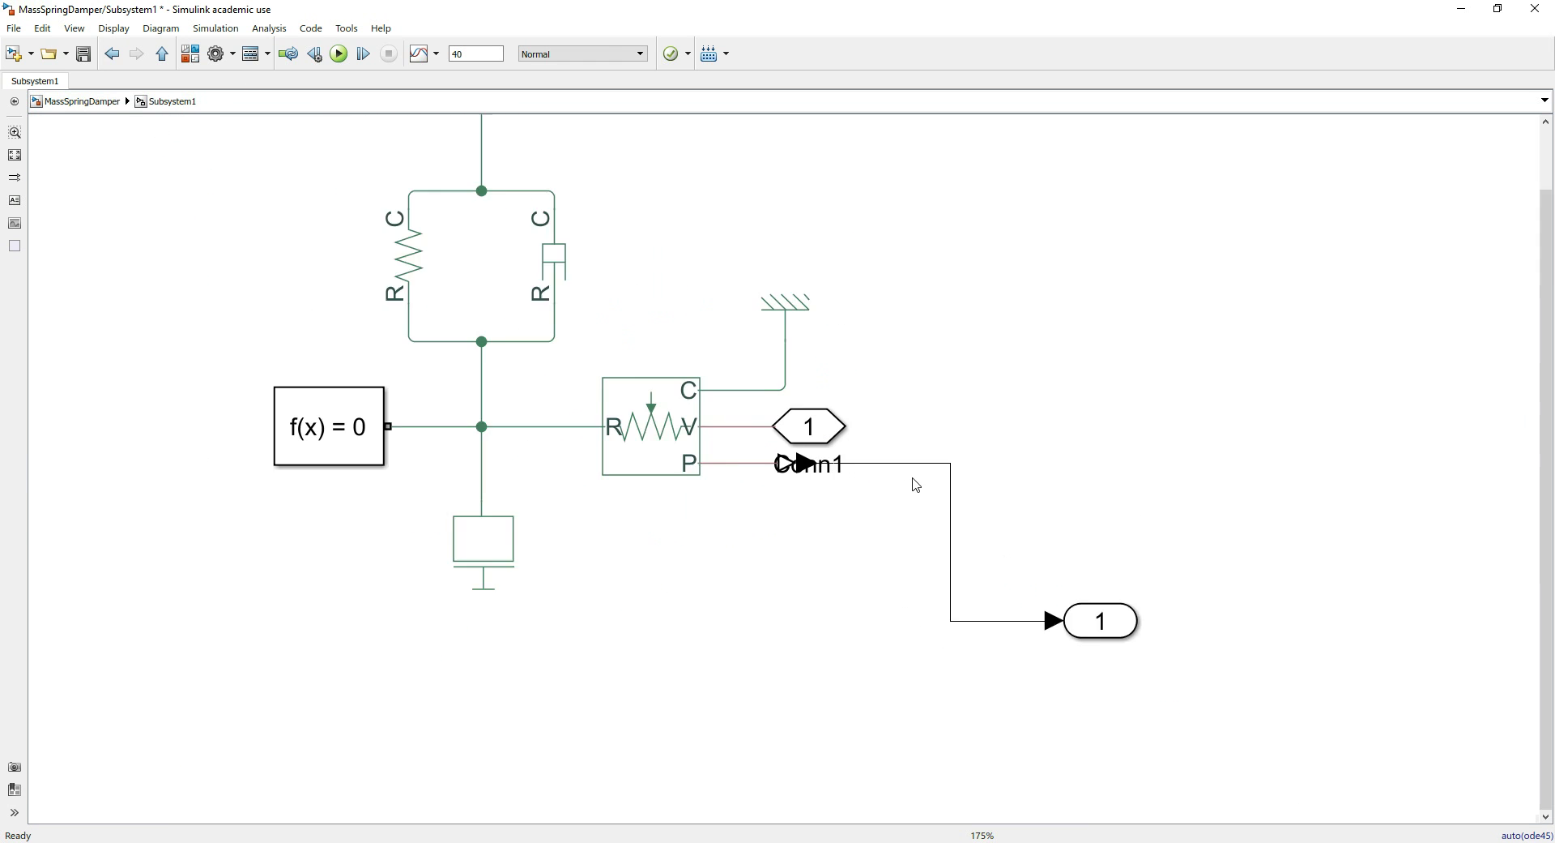
{"action": "left_click", "coordinate": [706, 411]}
{"action": "key", "text": "Delete"}
{"action": "left_click", "coordinate": [807, 425]}
{"action": "key", "text": "Delete"}
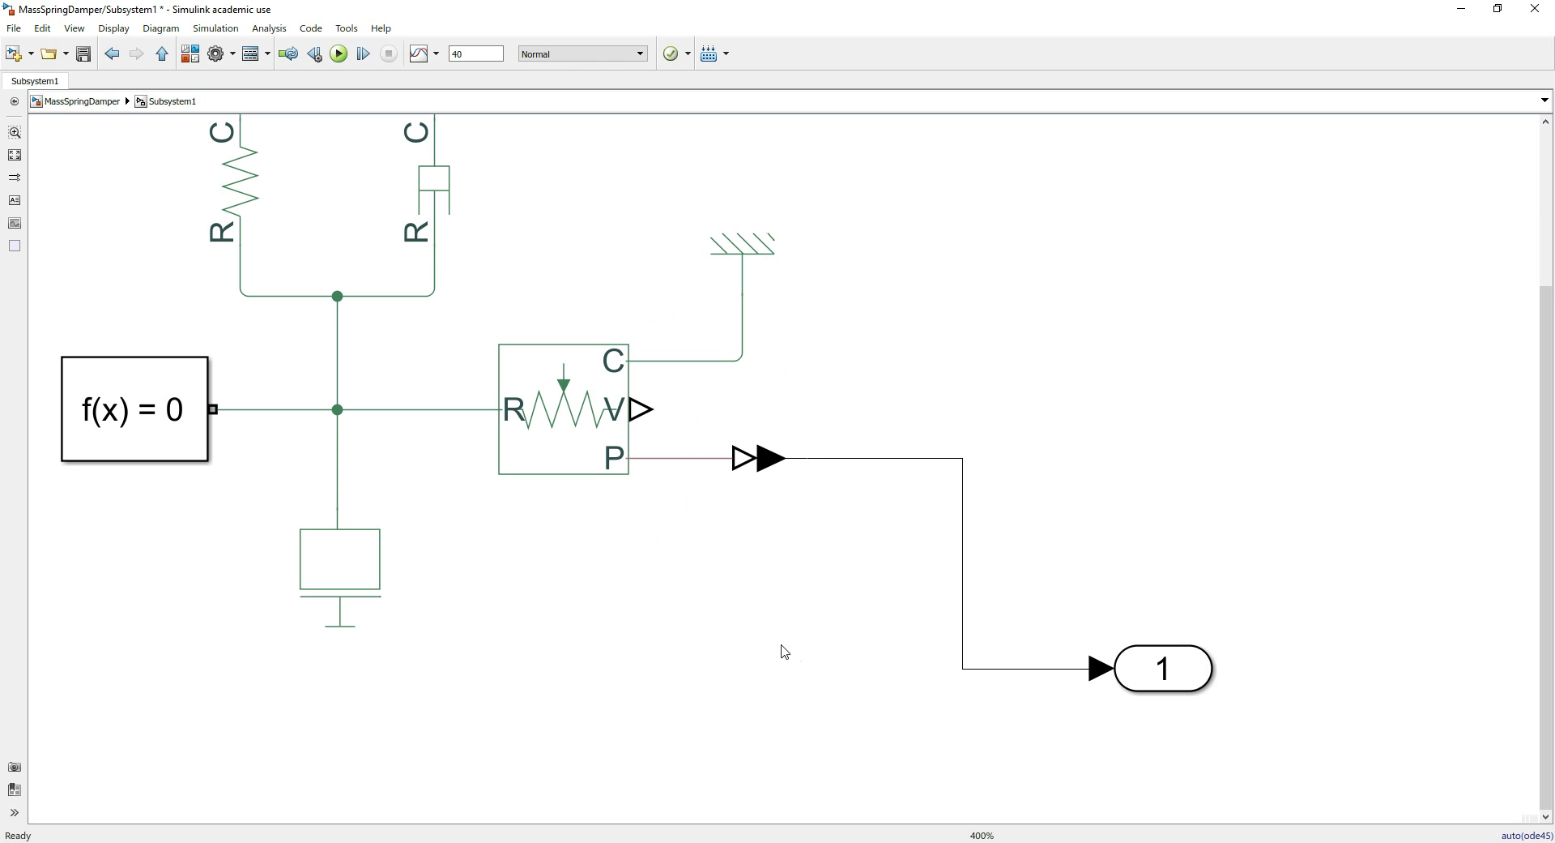
- Line the Simscape subsystem up with the Scope's first input and, inside the subsystem, the outport with the PS-Simulink Converter
{"action": "left_click", "coordinate": [81, 100]}
{"action": "left_click", "coordinate": [560, 512]}
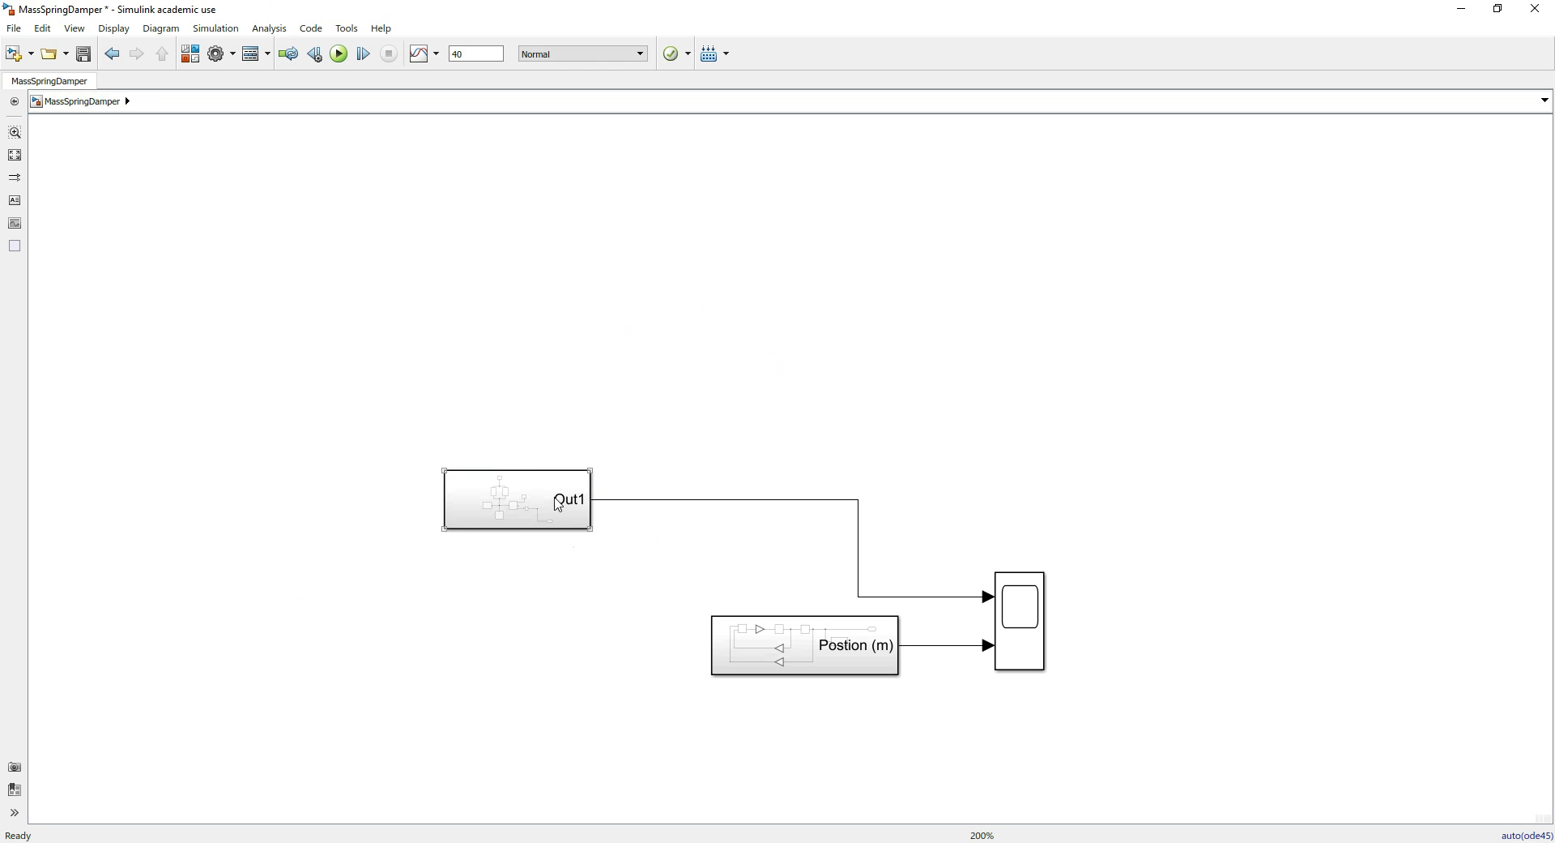
{"action": "left_click_drag", "start_coordinate": [558, 515], "coordinate": [642, 614]}
{"action": "double_click", "coordinate": [643, 614]}
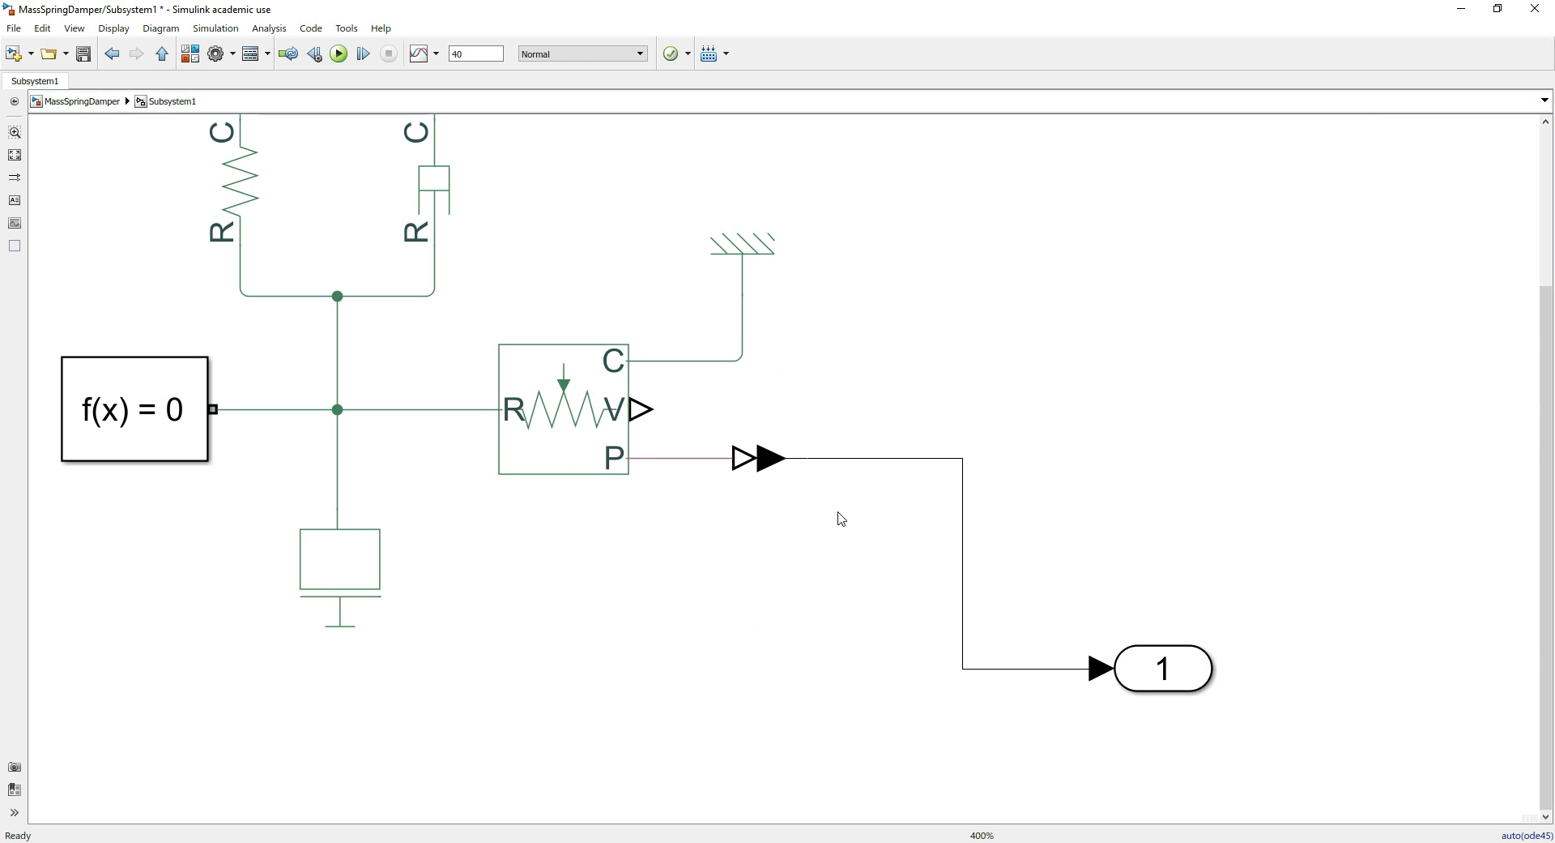
{"action": "left_click_drag", "start_coordinate": [1135, 665], "coordinate": [1285, 442]}
- Label the signal between the PS-Simulink Converter and the outport "Postion (m)" and return to the top-level model
{"action": "double_click", "coordinate": [928, 462]}
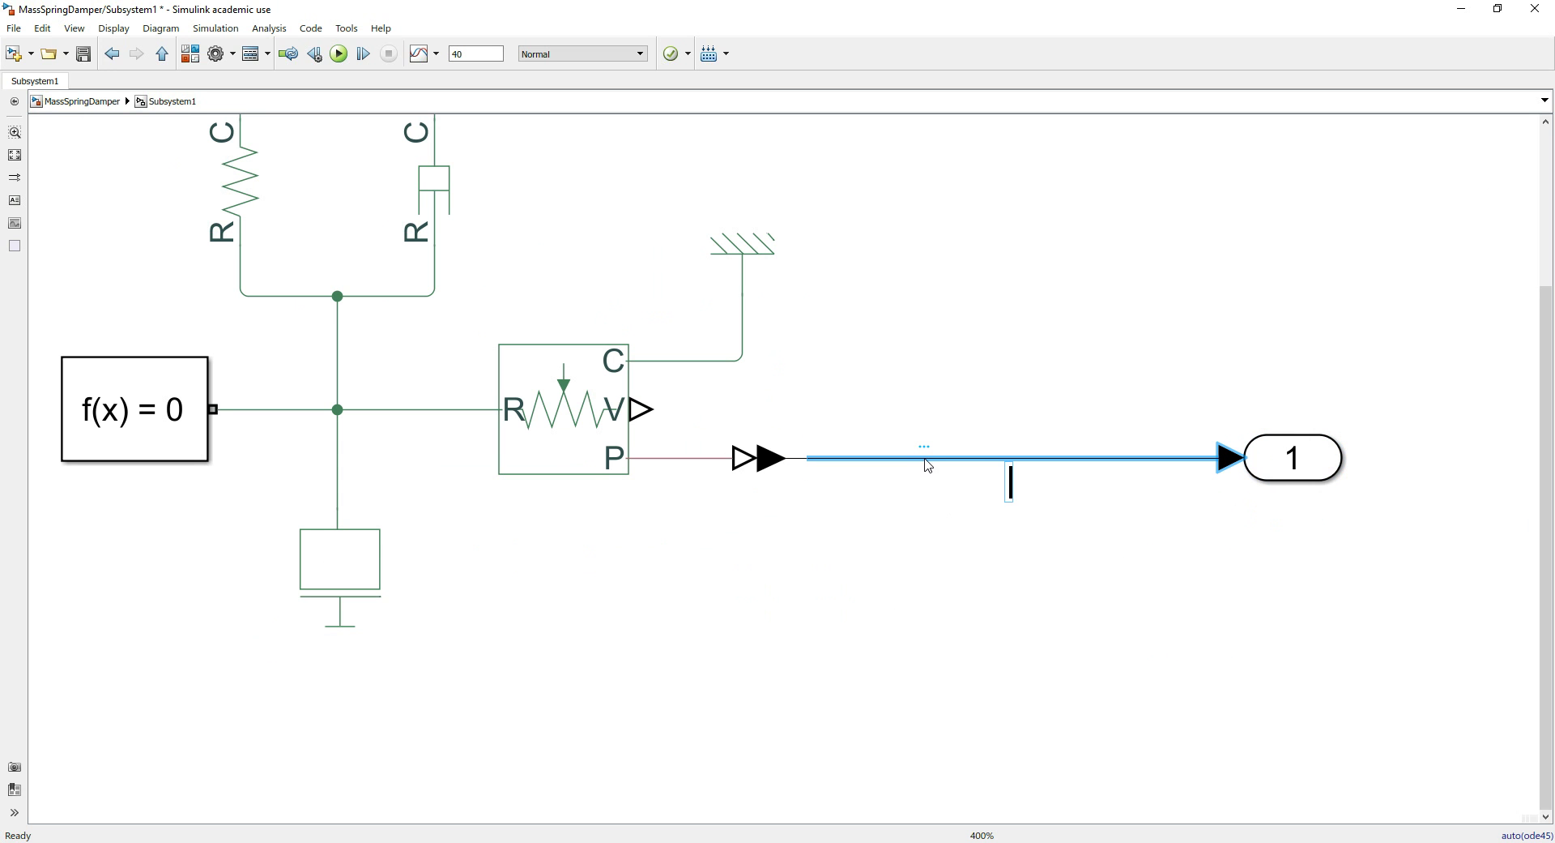
{"action": "type", "text": "Posti"}
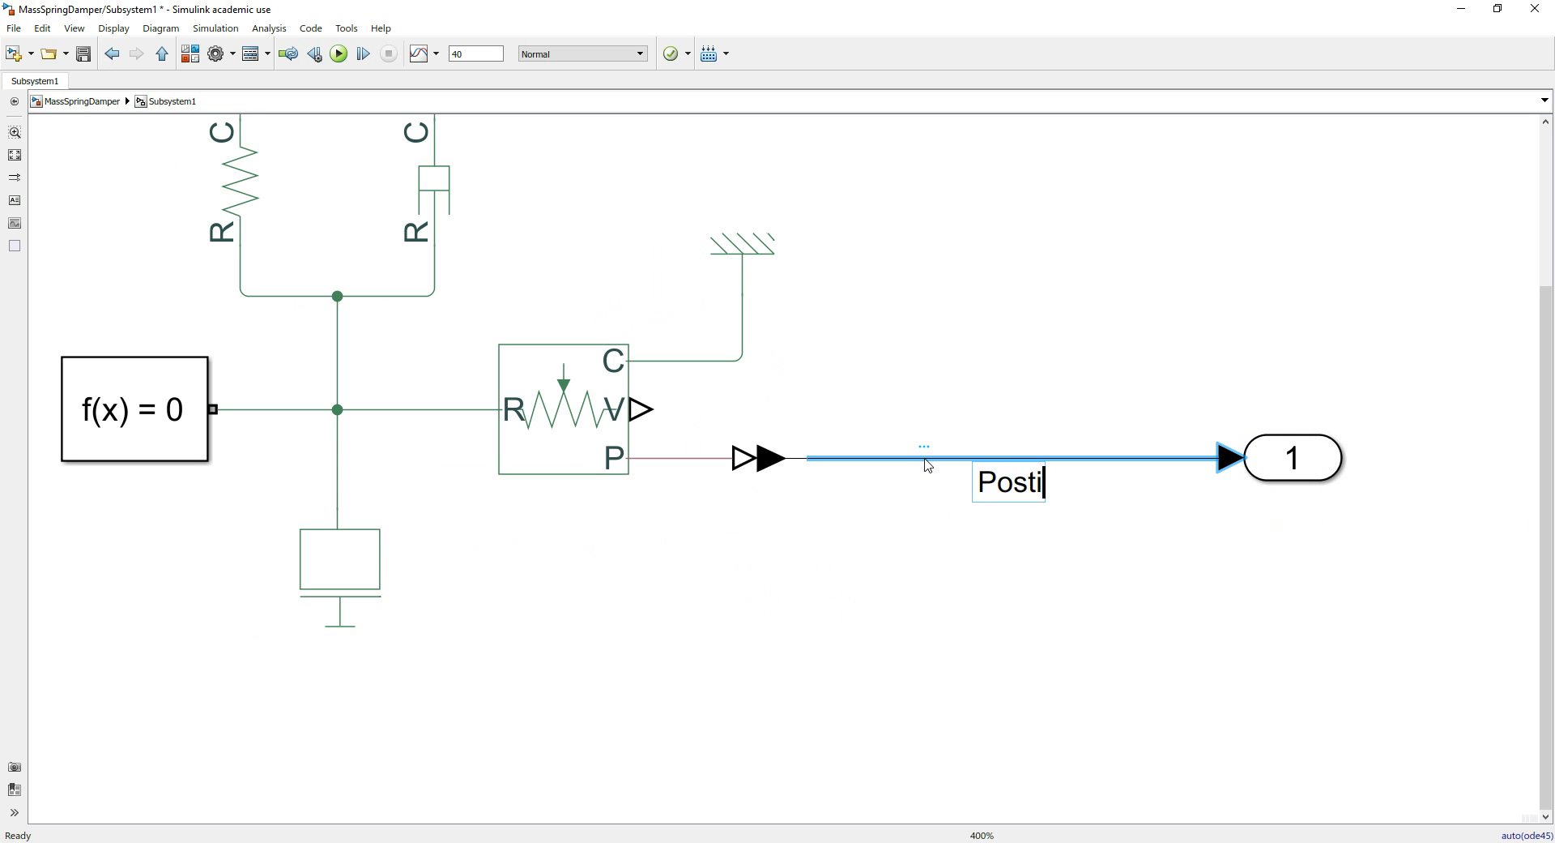
{"action": "type", "text": "on (m)"}
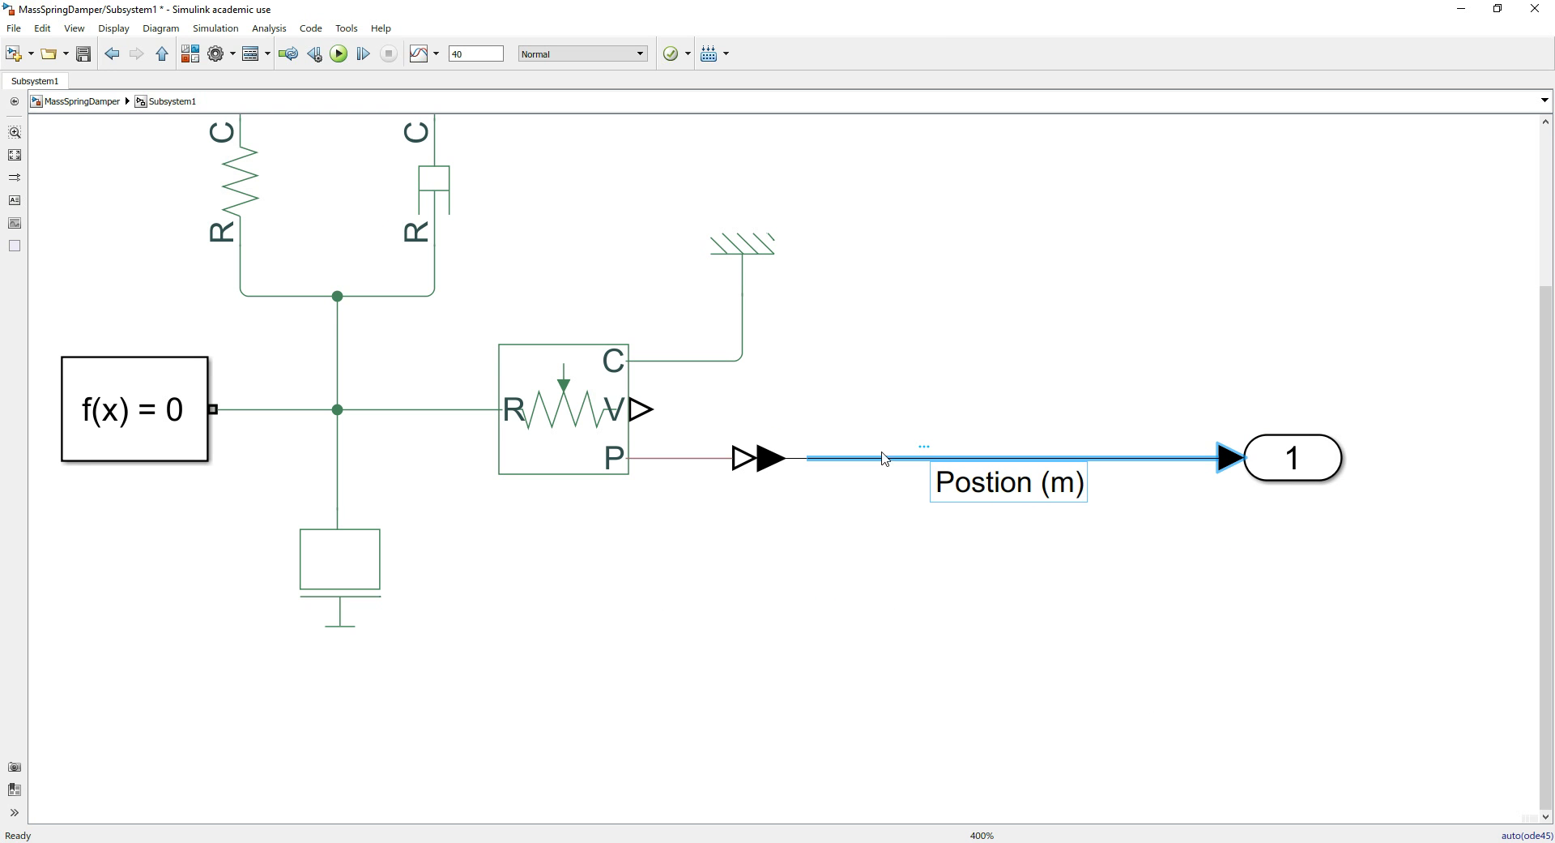
{"action": "left_click", "coordinate": [81, 101]}
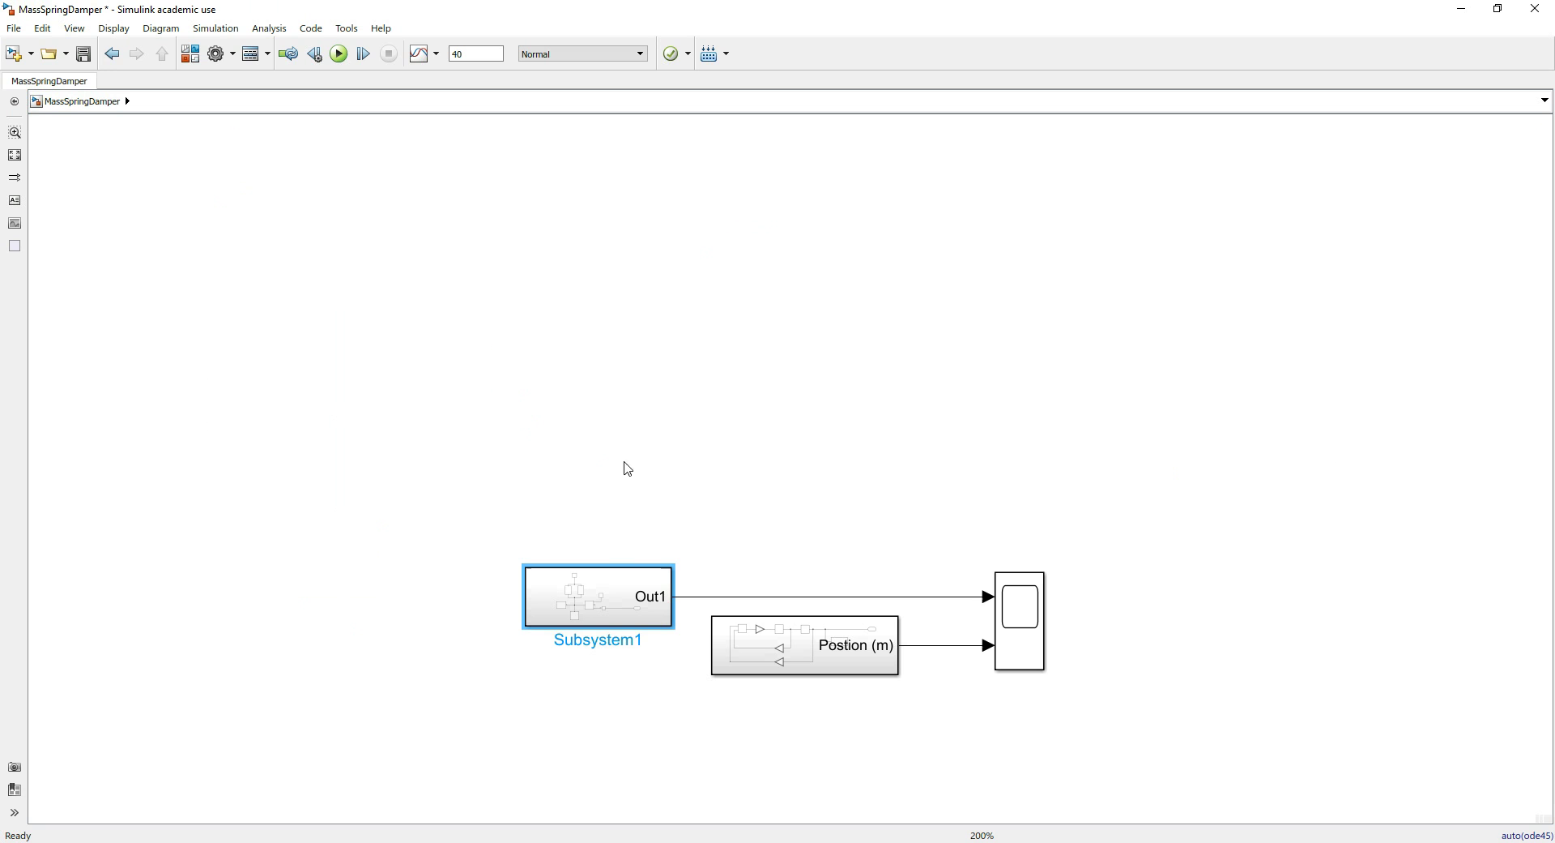
- Run the simulation, check both plots in the Scope for the signal label, and close the Scope
{"action": "left_click", "coordinate": [776, 430]}
{"action": "left_click", "coordinate": [339, 53]}
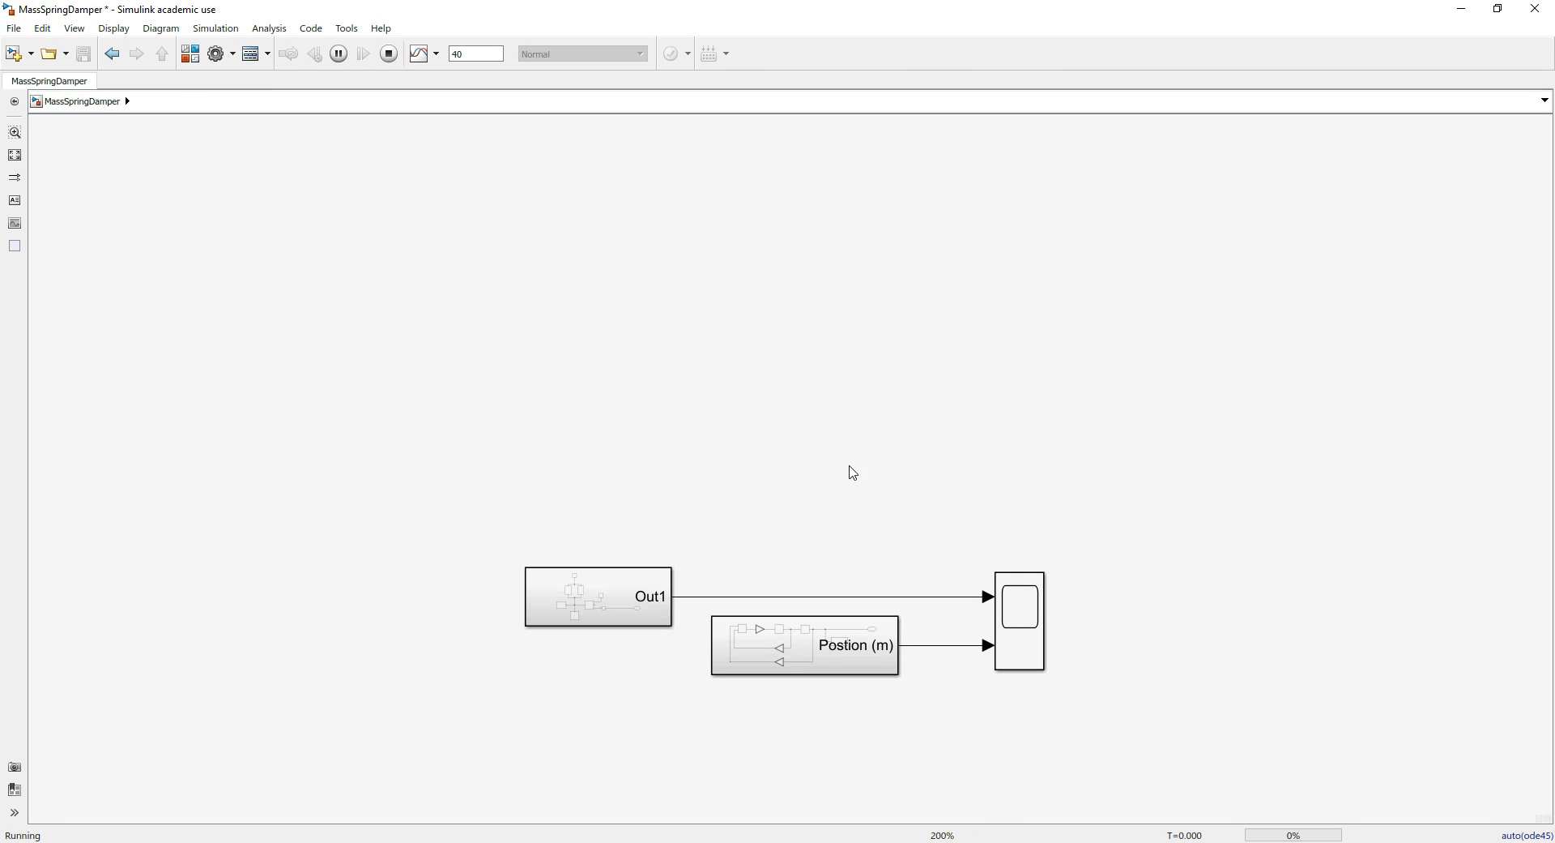
{"action": "left_click", "coordinate": [1027, 638]}
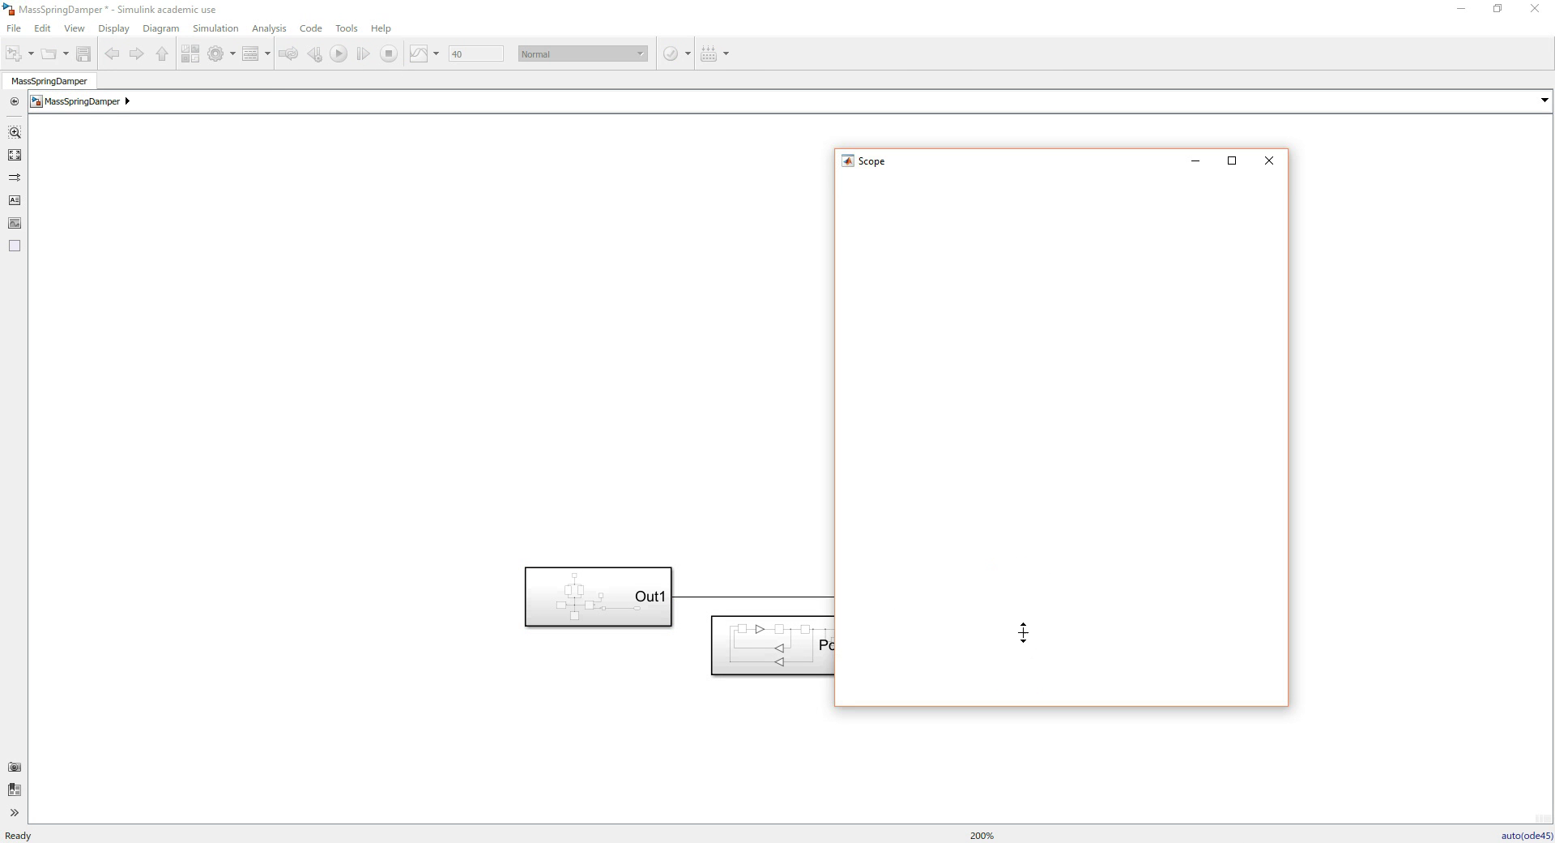
{"action": "double_click", "coordinate": [1027, 638]}
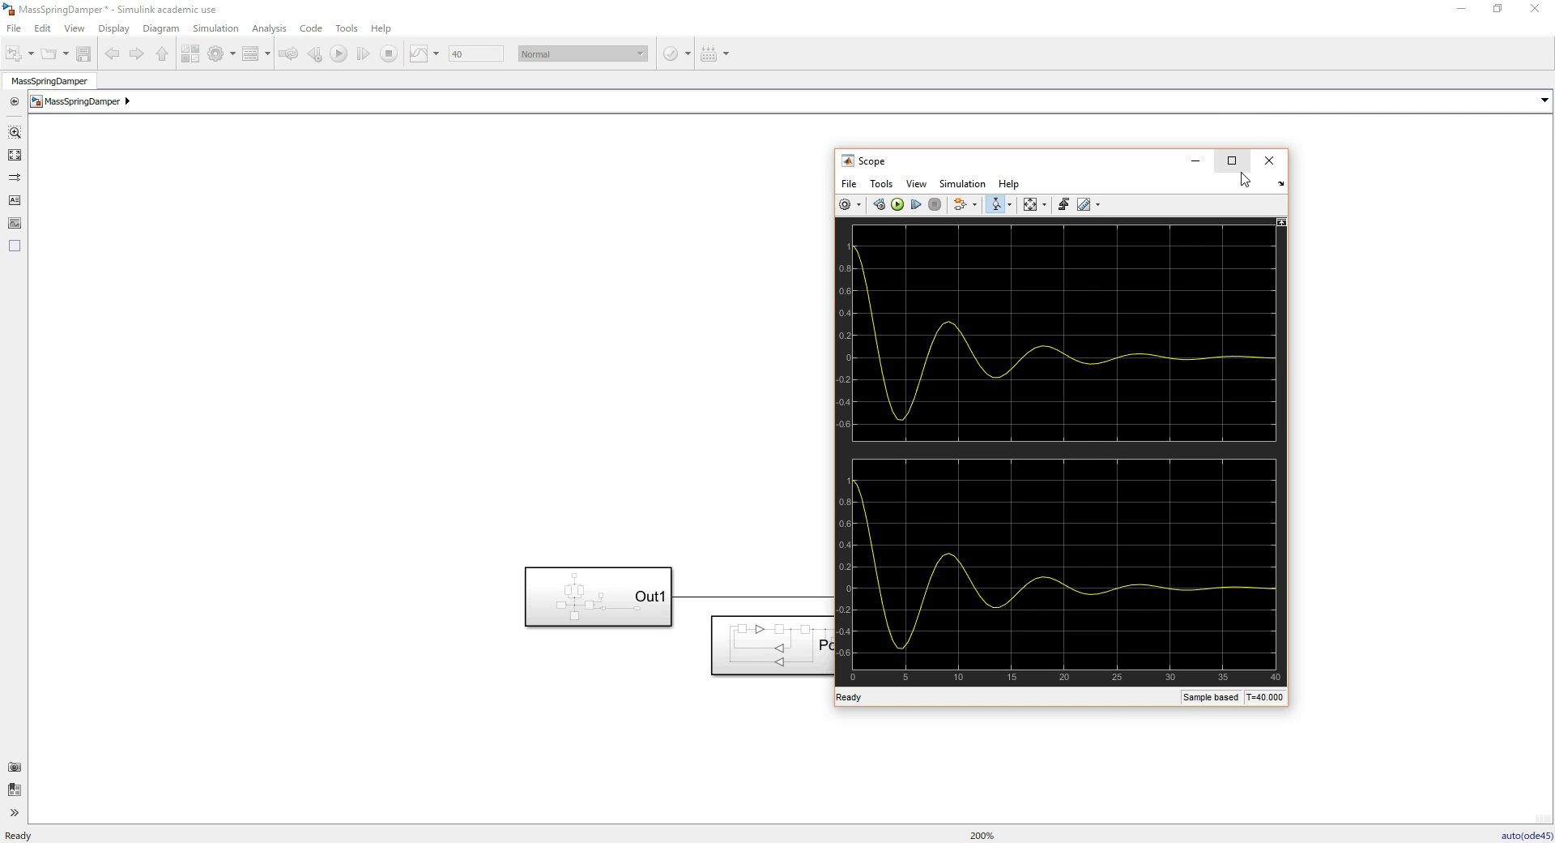
{"action": "left_click", "coordinate": [1265, 164]}
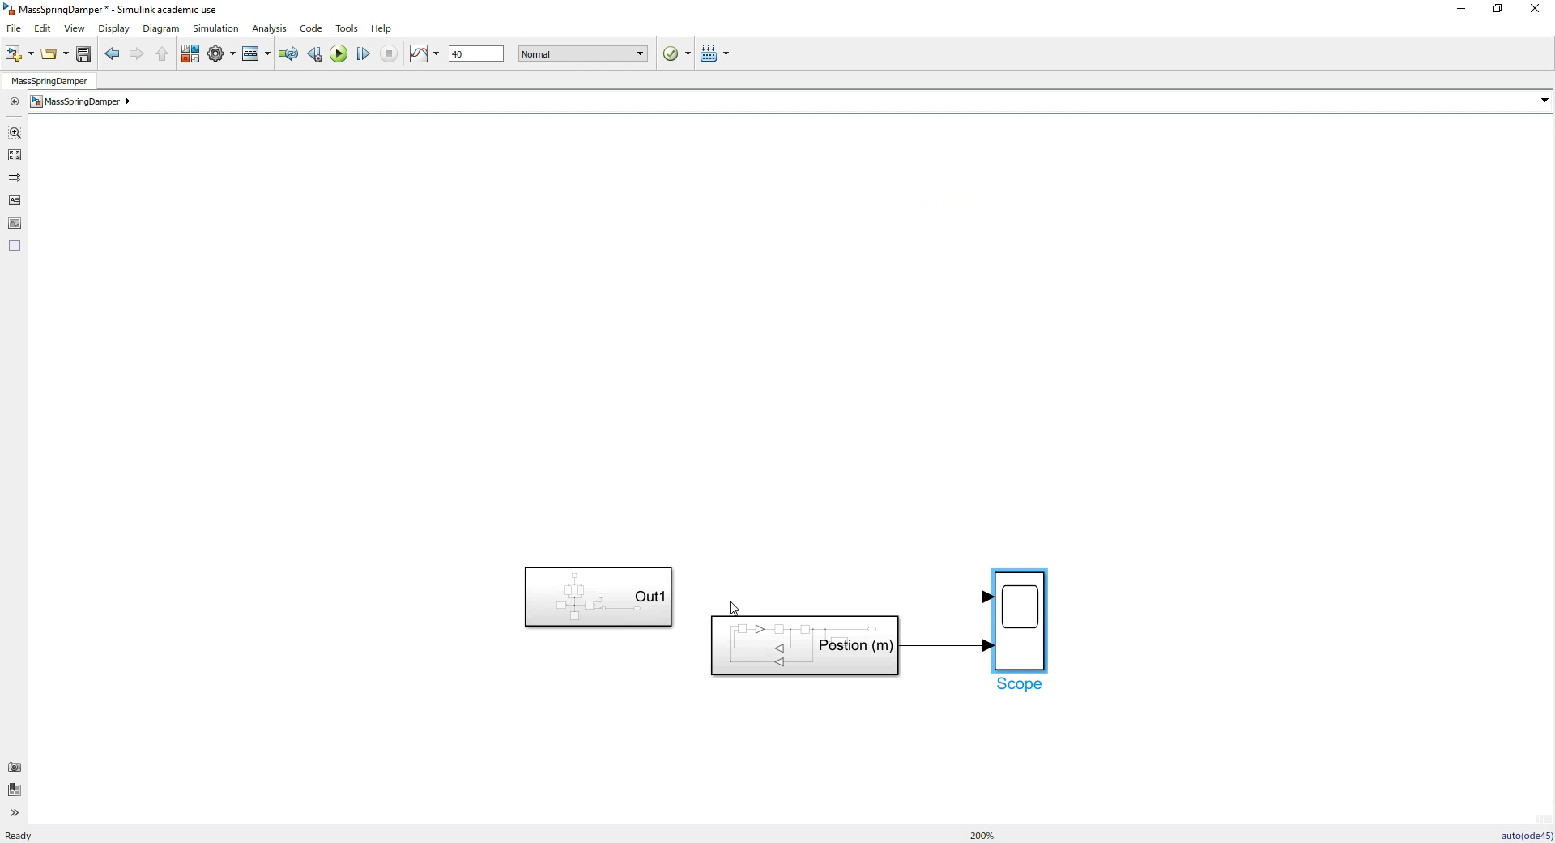
- Check the signal label and the outport's block parameters inside the Simscape subsystem, and return to the top-level model
{"action": "scroll", "coordinate": [689, 620], "scroll_direction": "up", "scroll_amount": 2}
{"action": "double_click", "coordinate": [648, 607]}
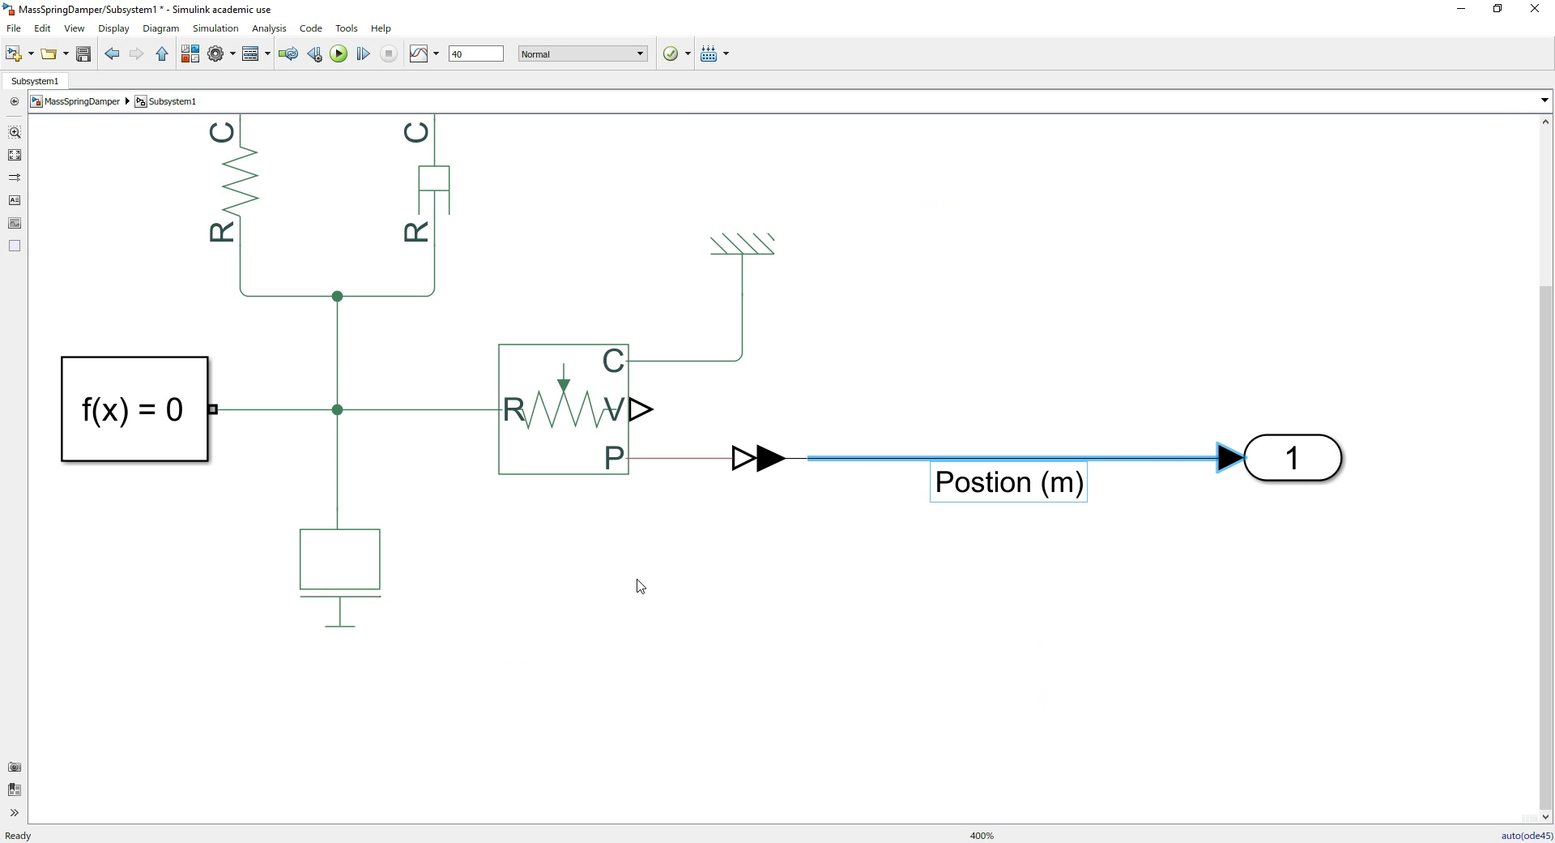
{"action": "left_click", "coordinate": [933, 551]}
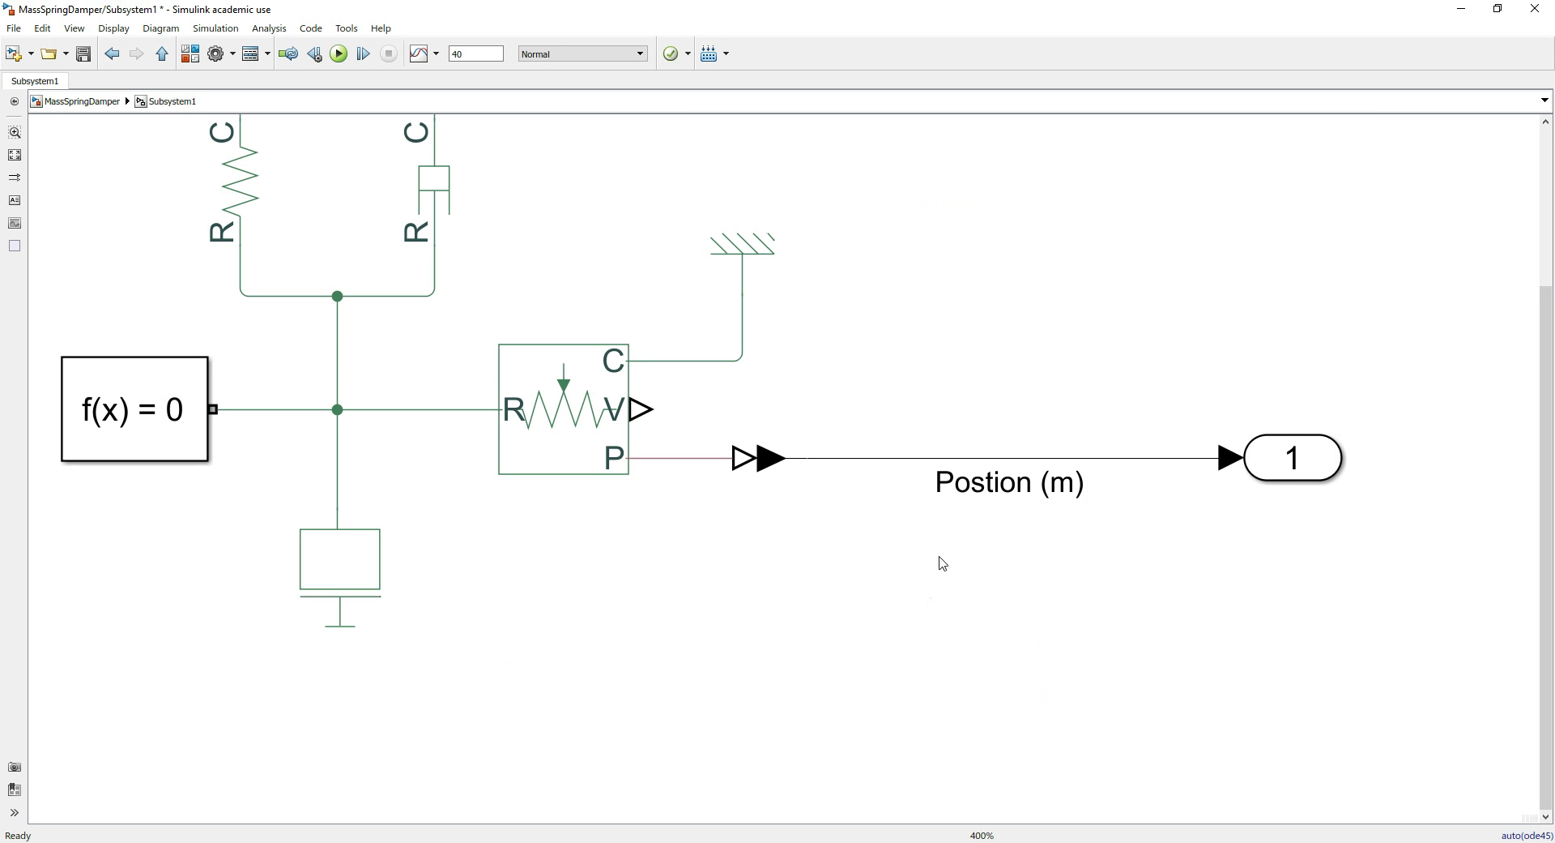
{"action": "left_click", "coordinate": [1246, 462]}
{"action": "double_click", "coordinate": [1302, 474]}
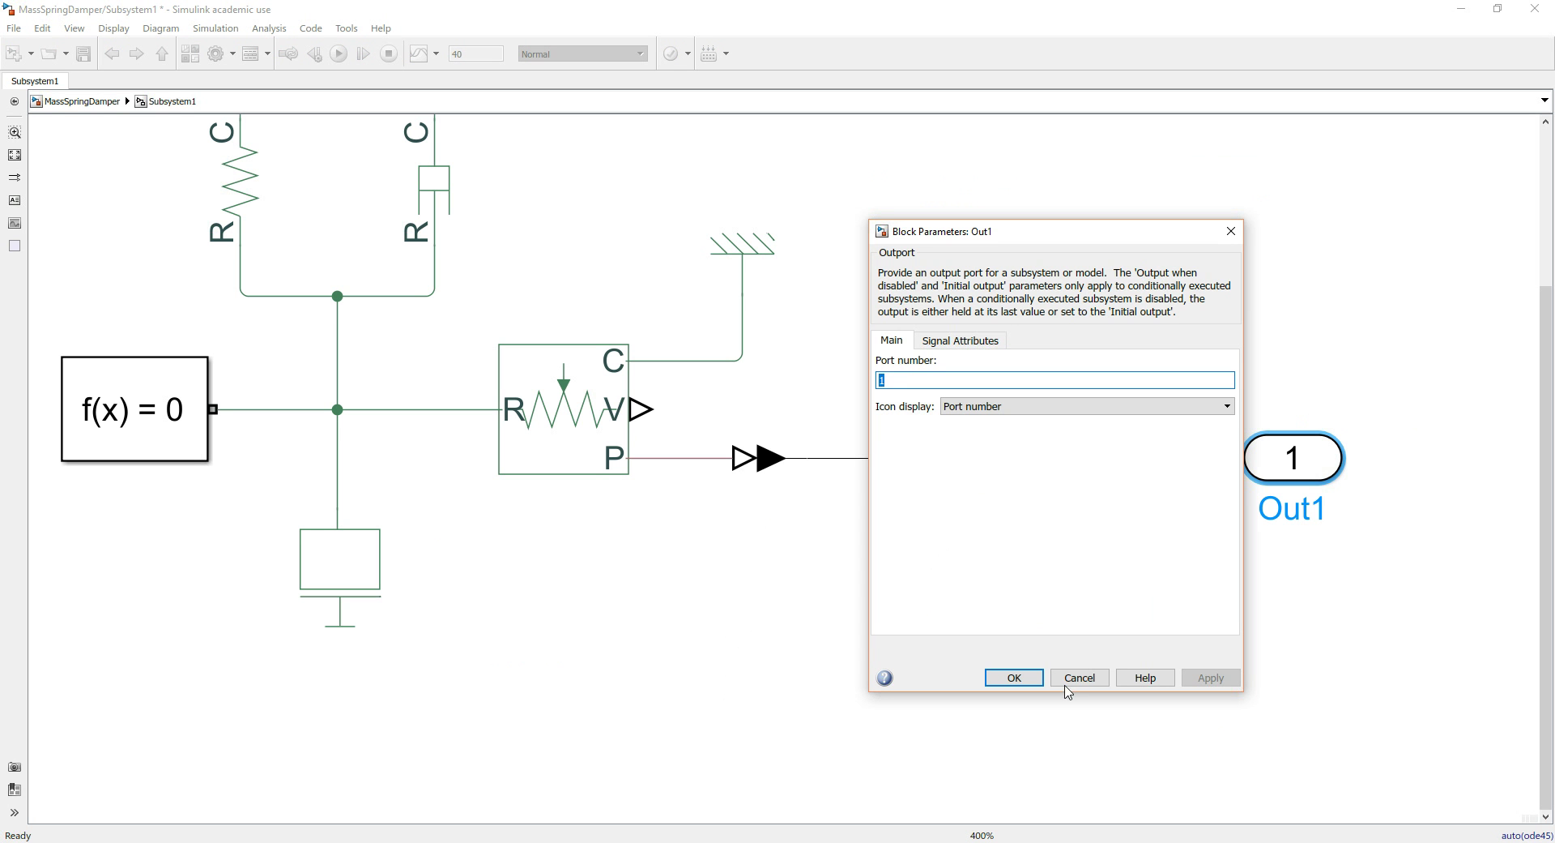
{"action": "left_click", "coordinate": [1067, 679]}
{"action": "left_click", "coordinate": [71, 100]}
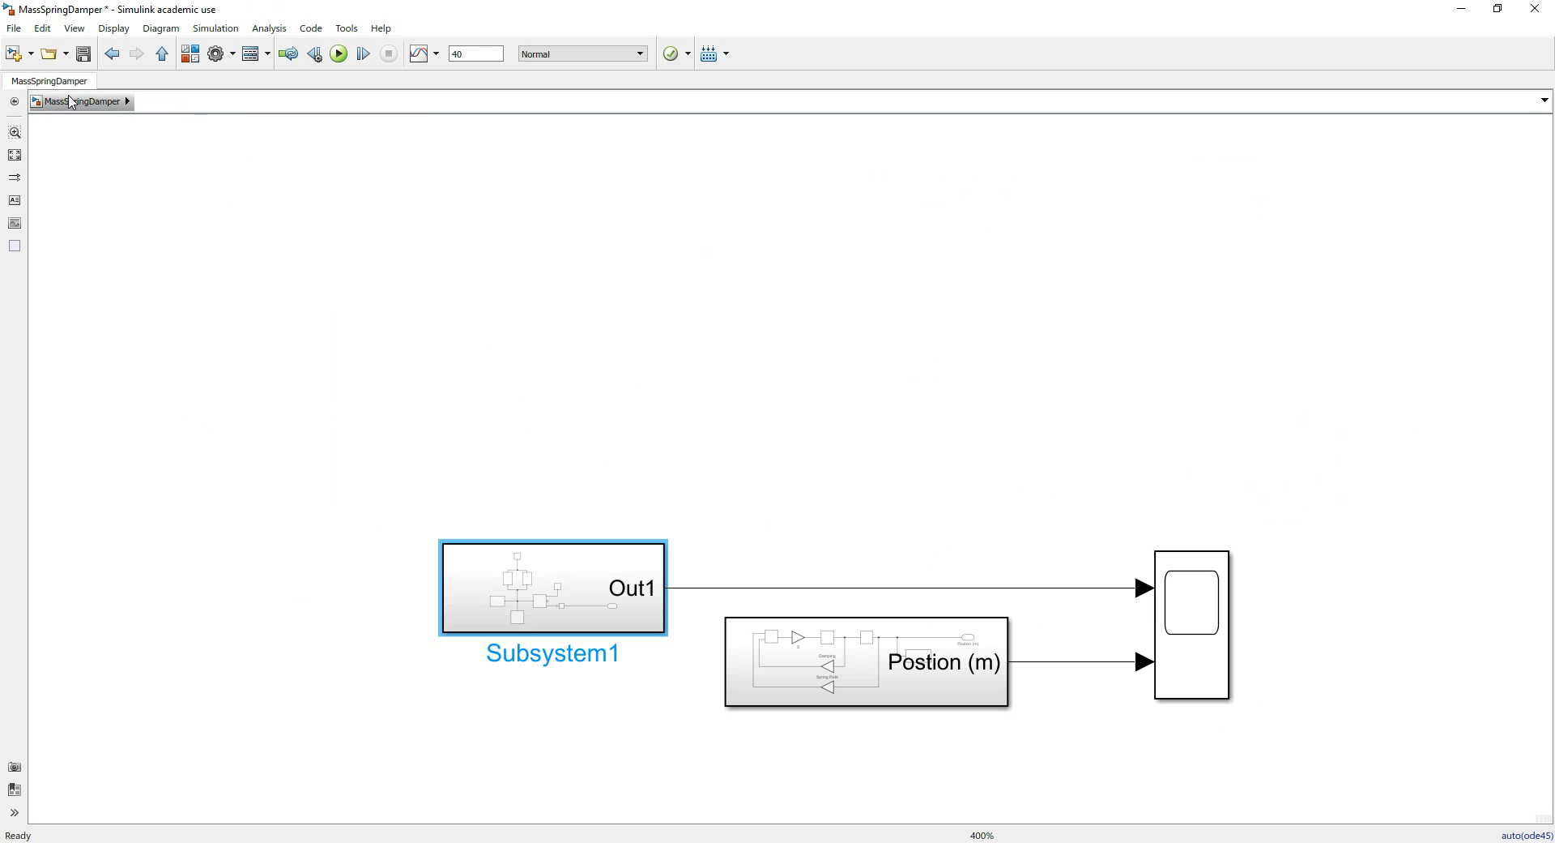
- Label the signal from the Simscape subsystem to the Scope "Positon (m)"
{"action": "left_click", "coordinate": [977, 589]}
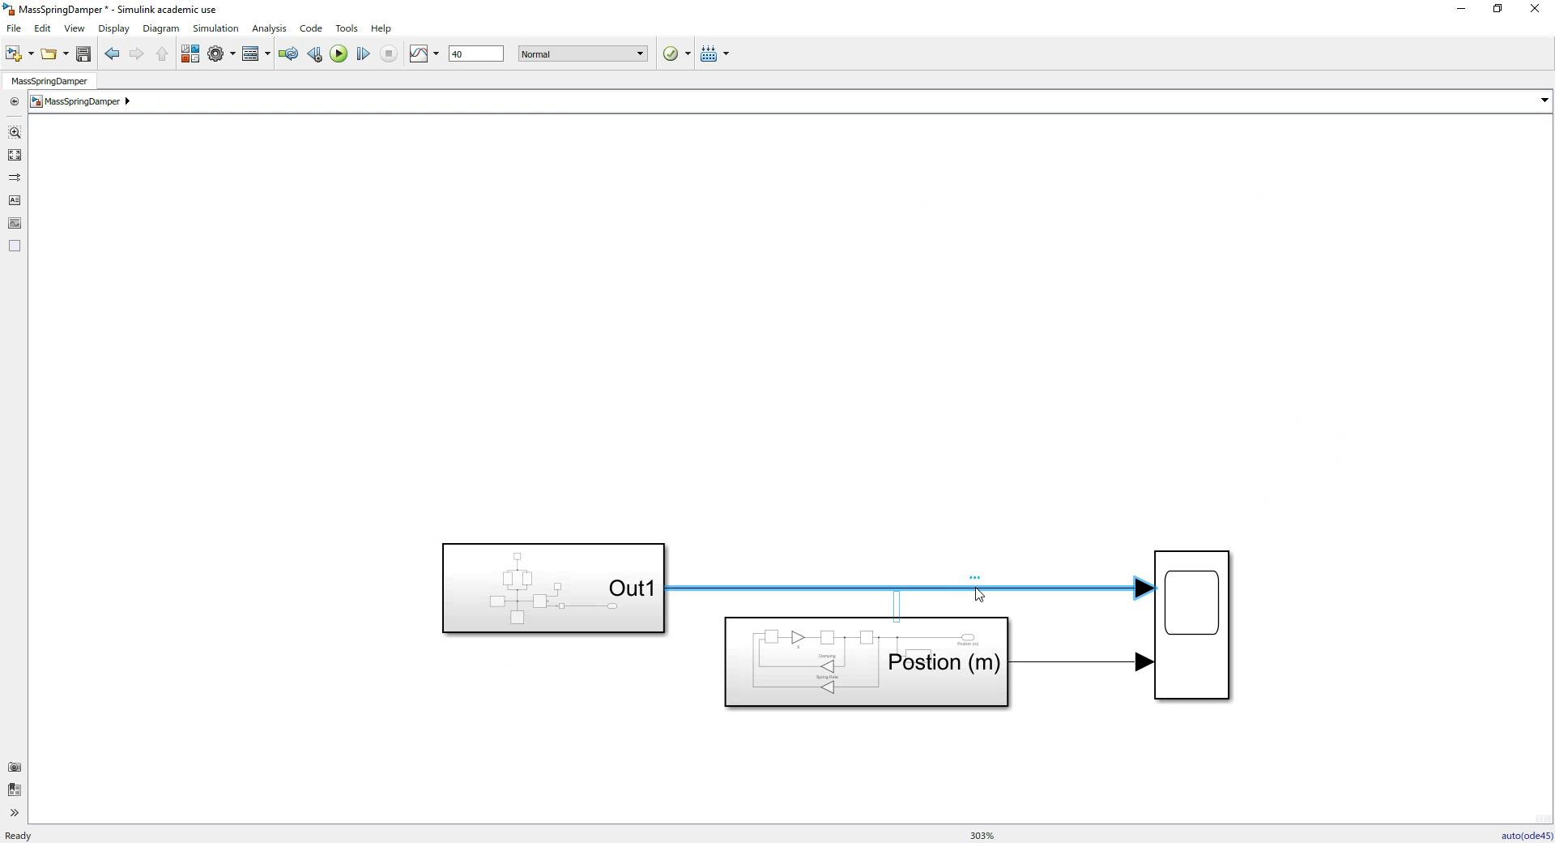
{"action": "type", "text": "Posito"}
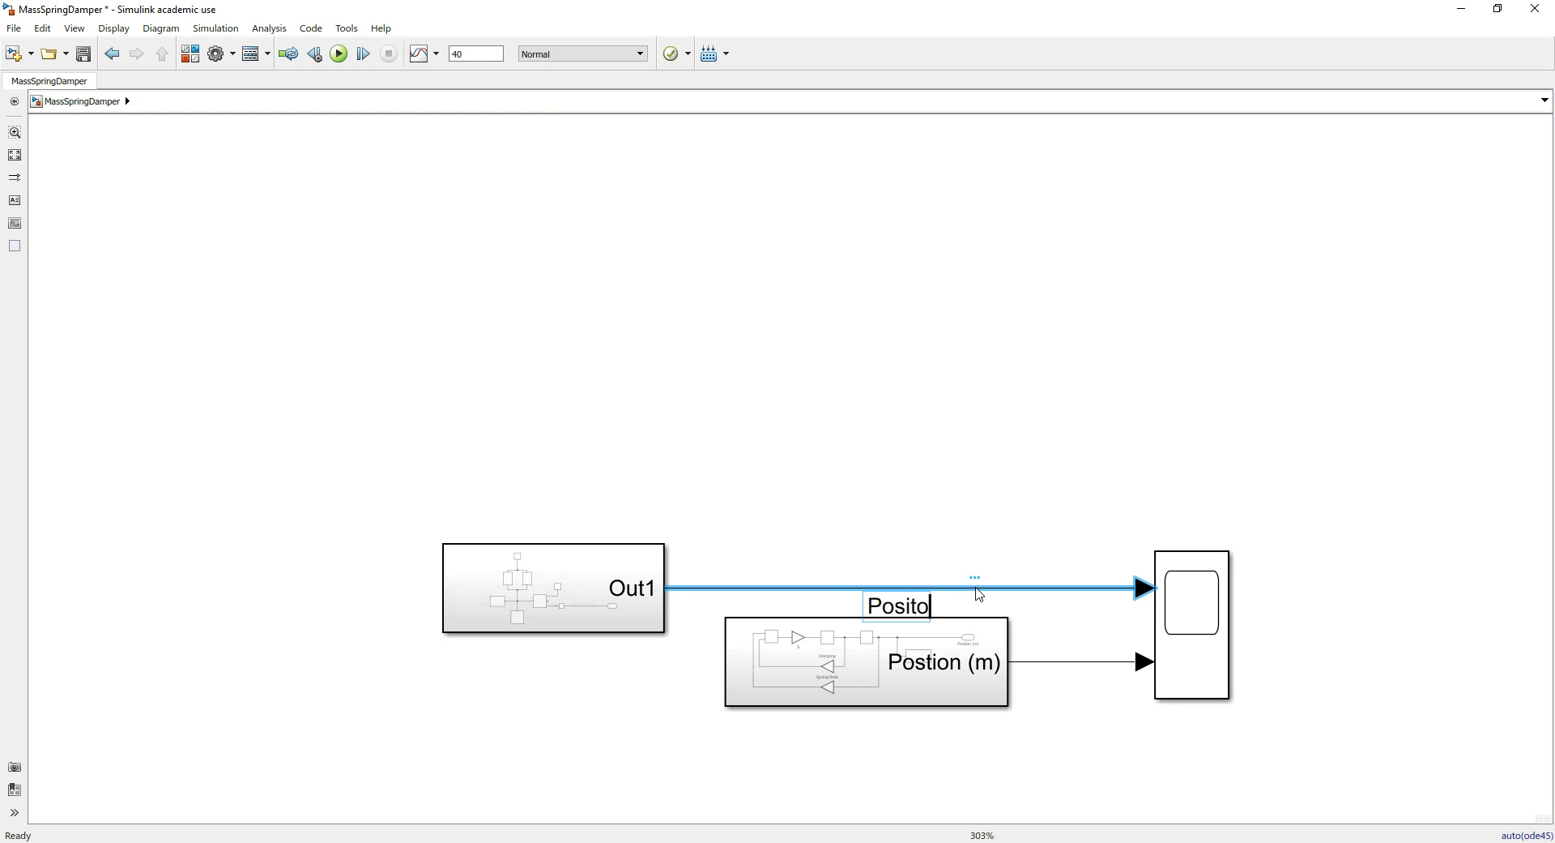
{"action": "type", "text": "n ("}
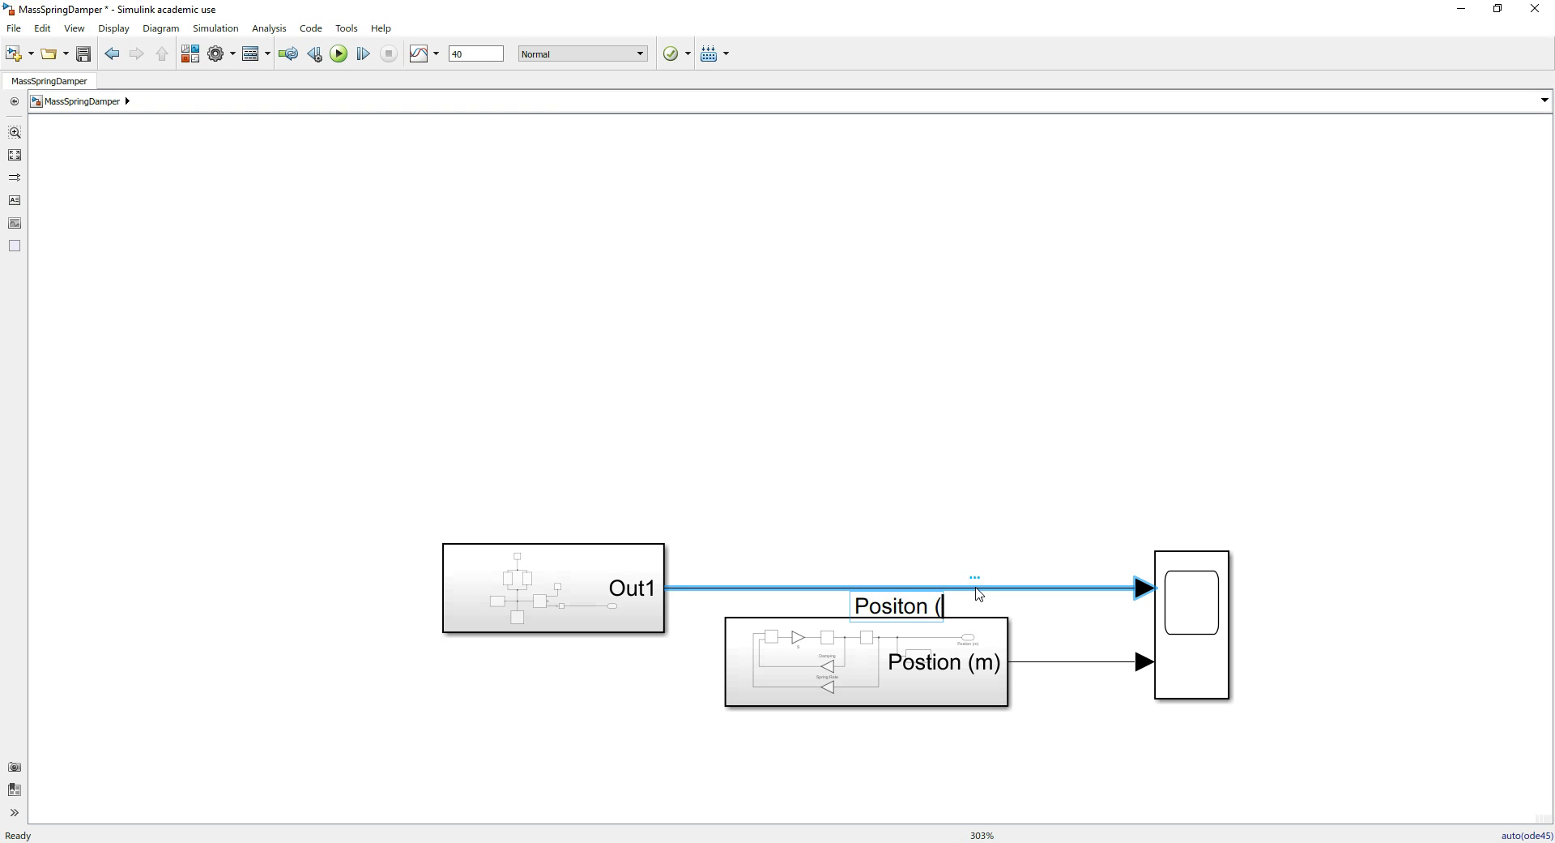
{"action": "type", "text": "m)"}
{"action": "left_click", "coordinate": [946, 384]}
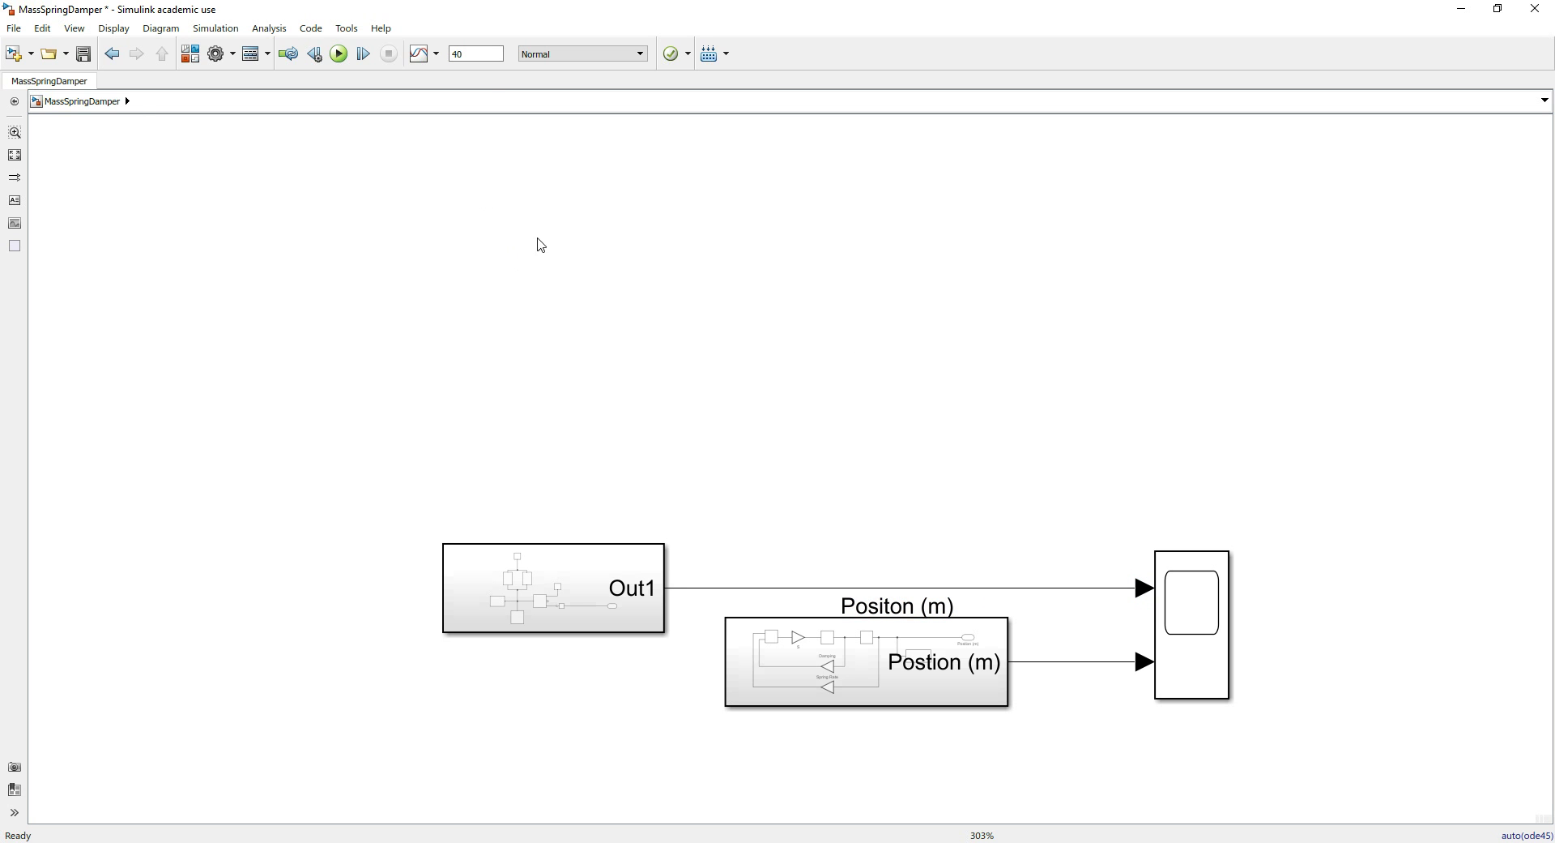
- Rerun the simulation and open the Scope to check the title above the first plot
{"action": "left_click", "coordinate": [339, 55]}
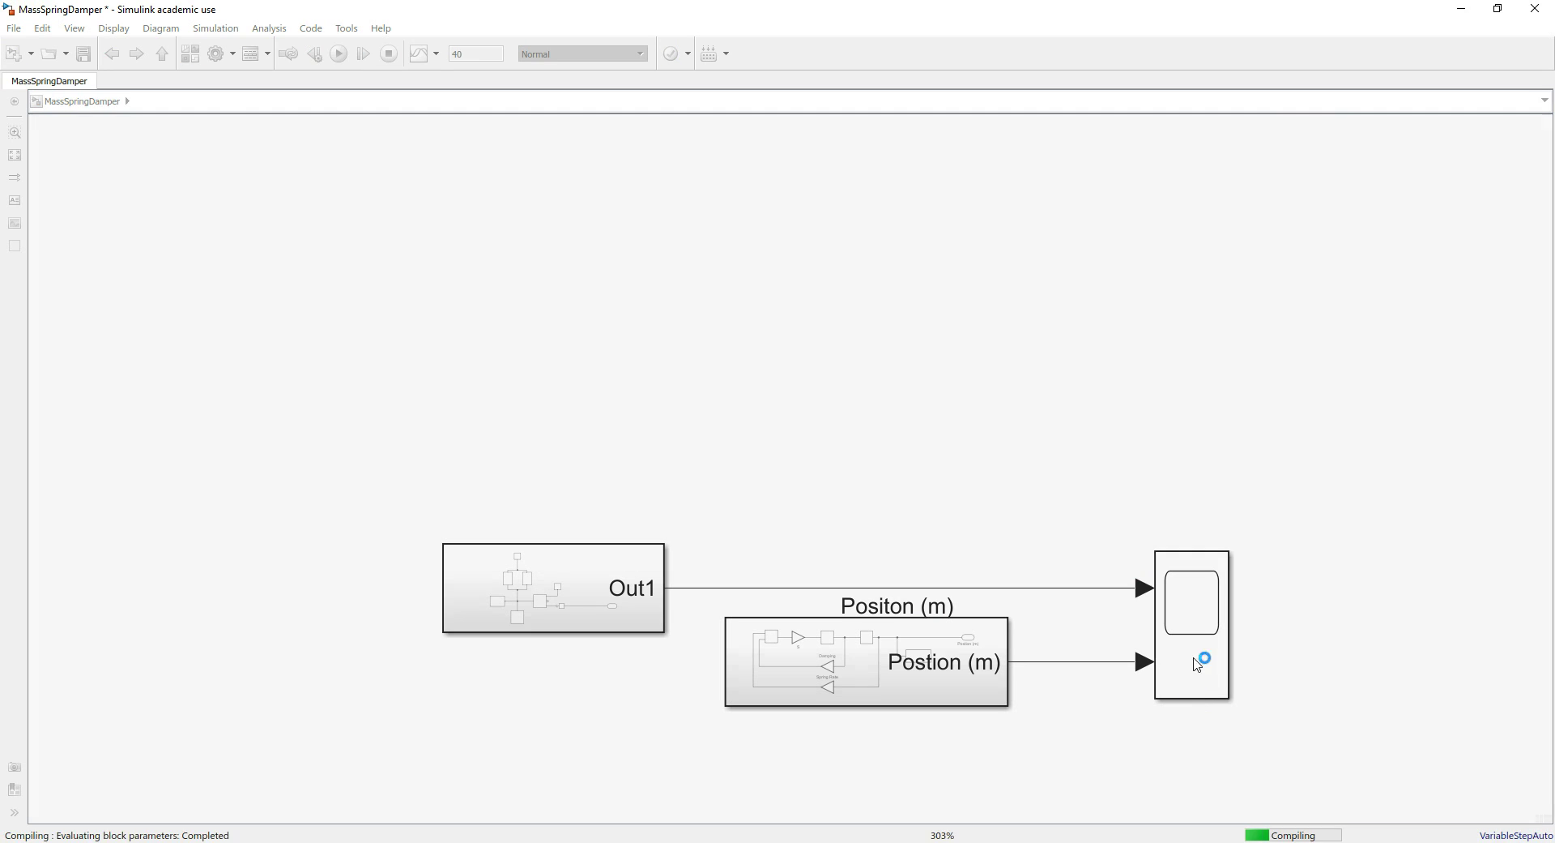
{"action": "left_click", "coordinate": [1211, 677]}
{"action": "double_click", "coordinate": [1216, 668]}
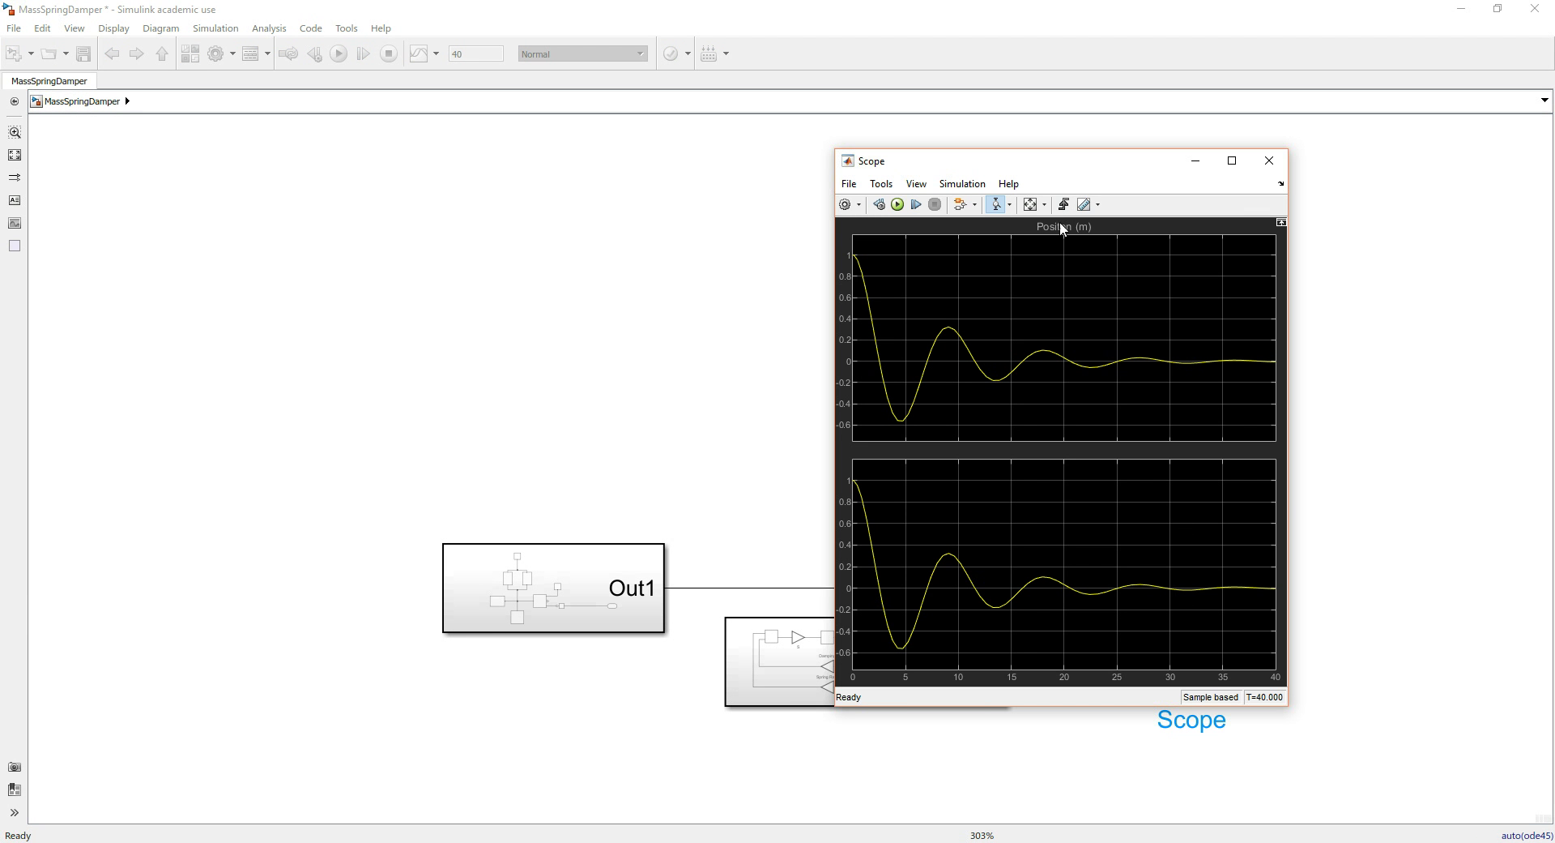
- Close the Scope and move the Simscape subsystem directly above the Simulink subsystem, aligning their left edges
{"action": "left_click", "coordinate": [1270, 160]}
{"action": "left_click", "coordinate": [1030, 378]}
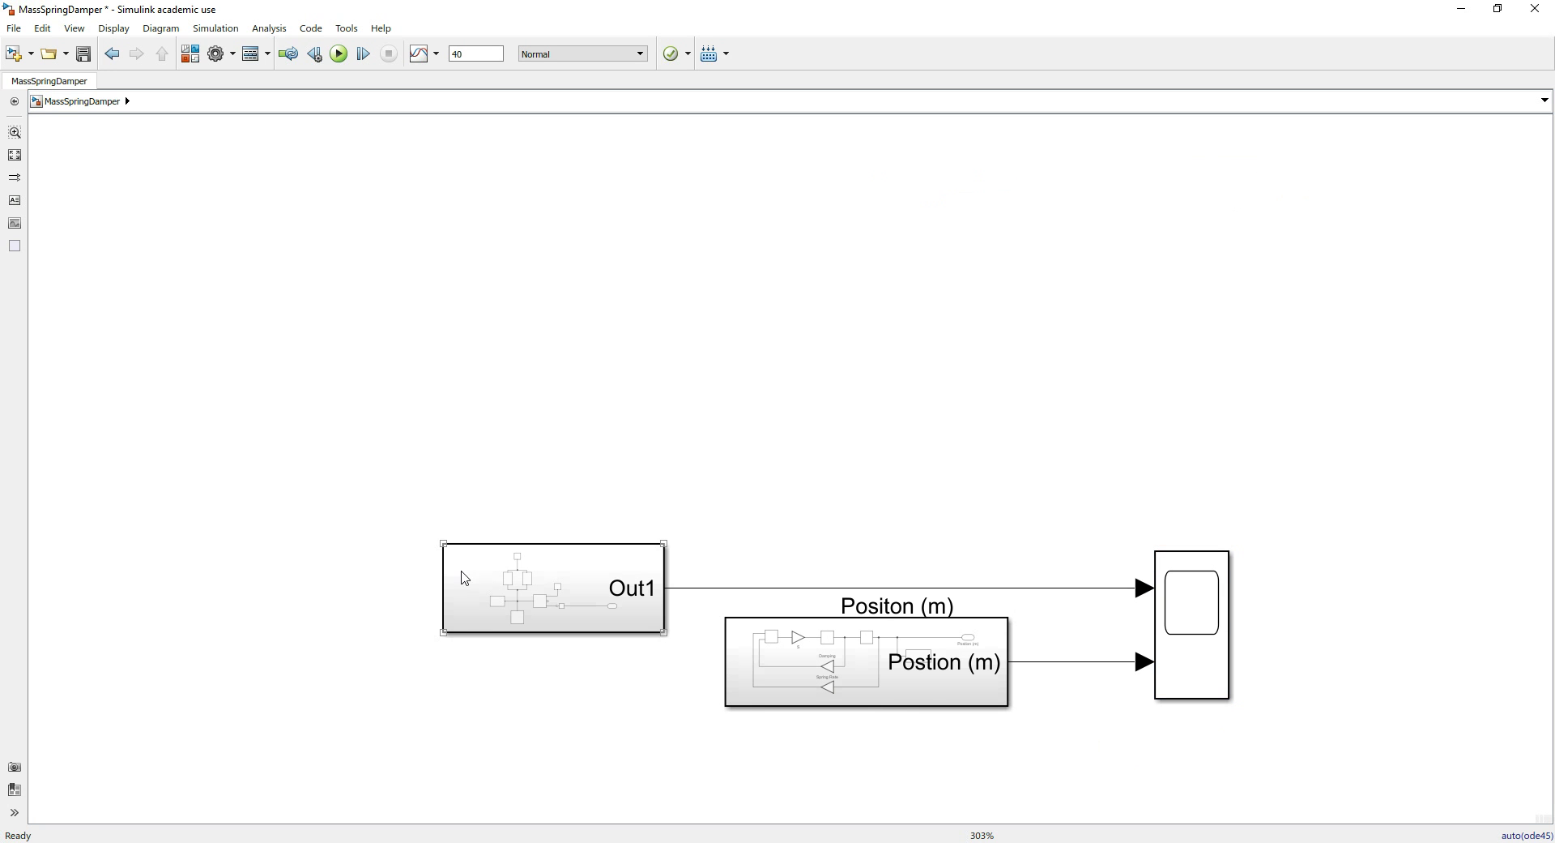
{"action": "left_click_drag", "start_coordinate": [555, 590], "coordinate": [832, 517]}
{"action": "left_click", "coordinate": [524, 487]}
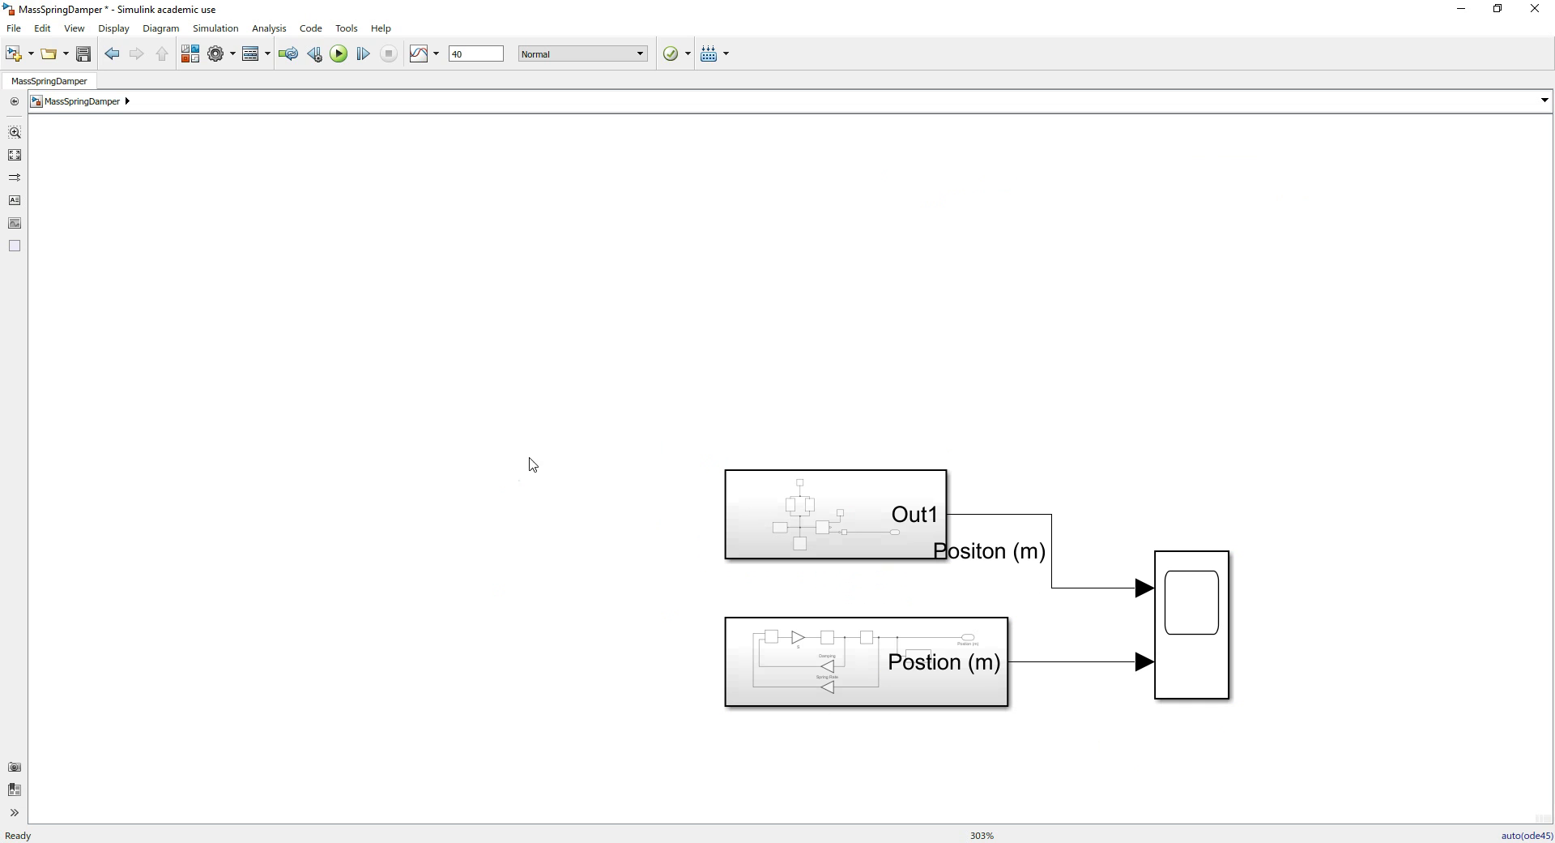
- Inside the Simulink subsystem, move the Pos To Workspace block below the outport, and return to the top-level model
{"action": "double_click", "coordinate": [978, 668]}
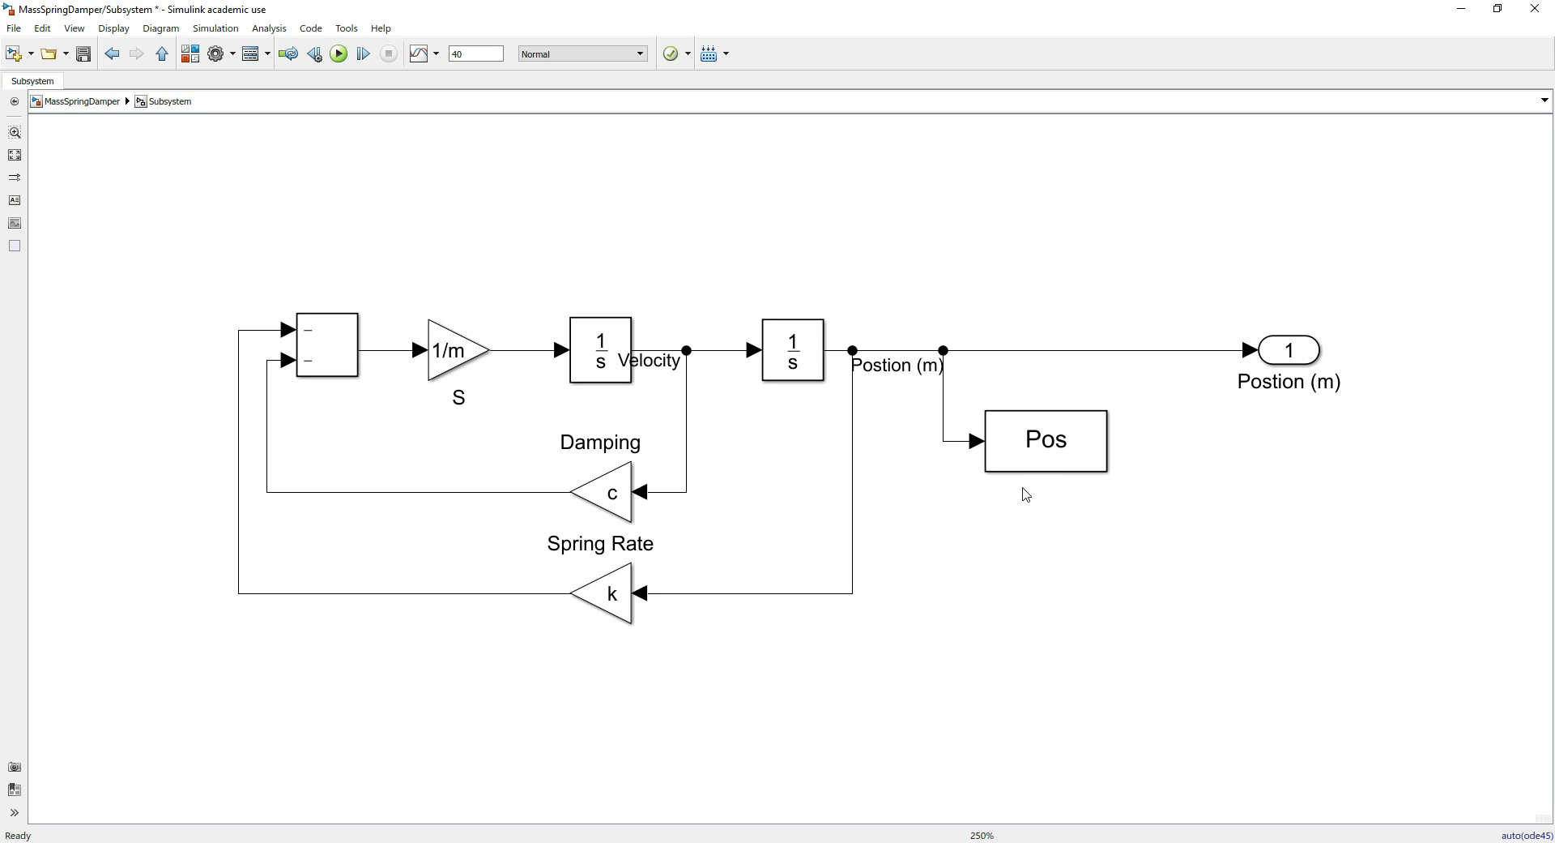
{"action": "left_click_drag", "start_coordinate": [1027, 465], "coordinate": [1270, 496]}
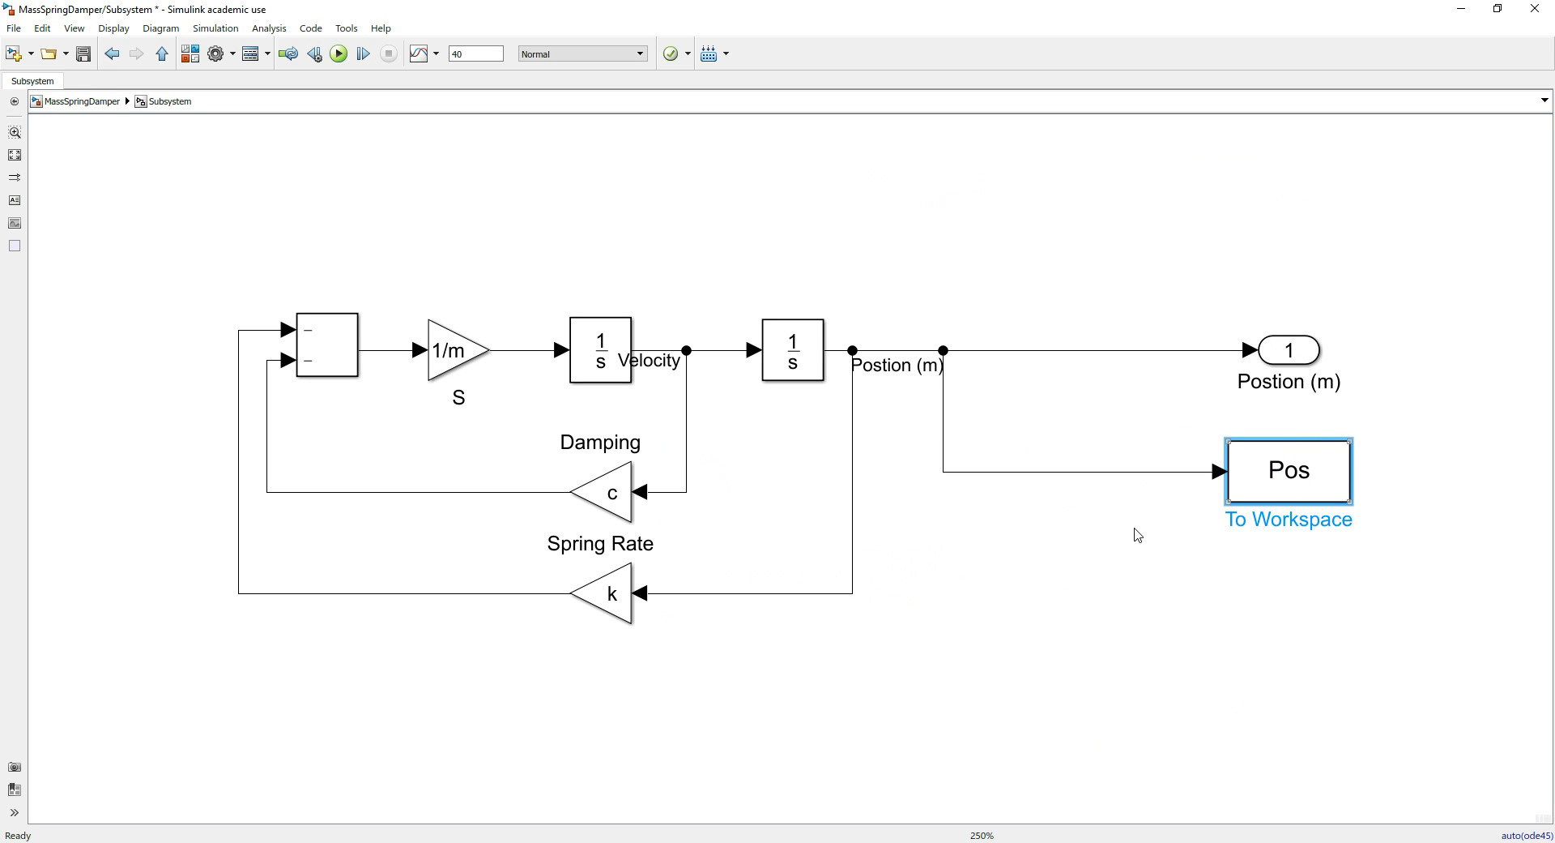
{"action": "left_click", "coordinate": [81, 100]}
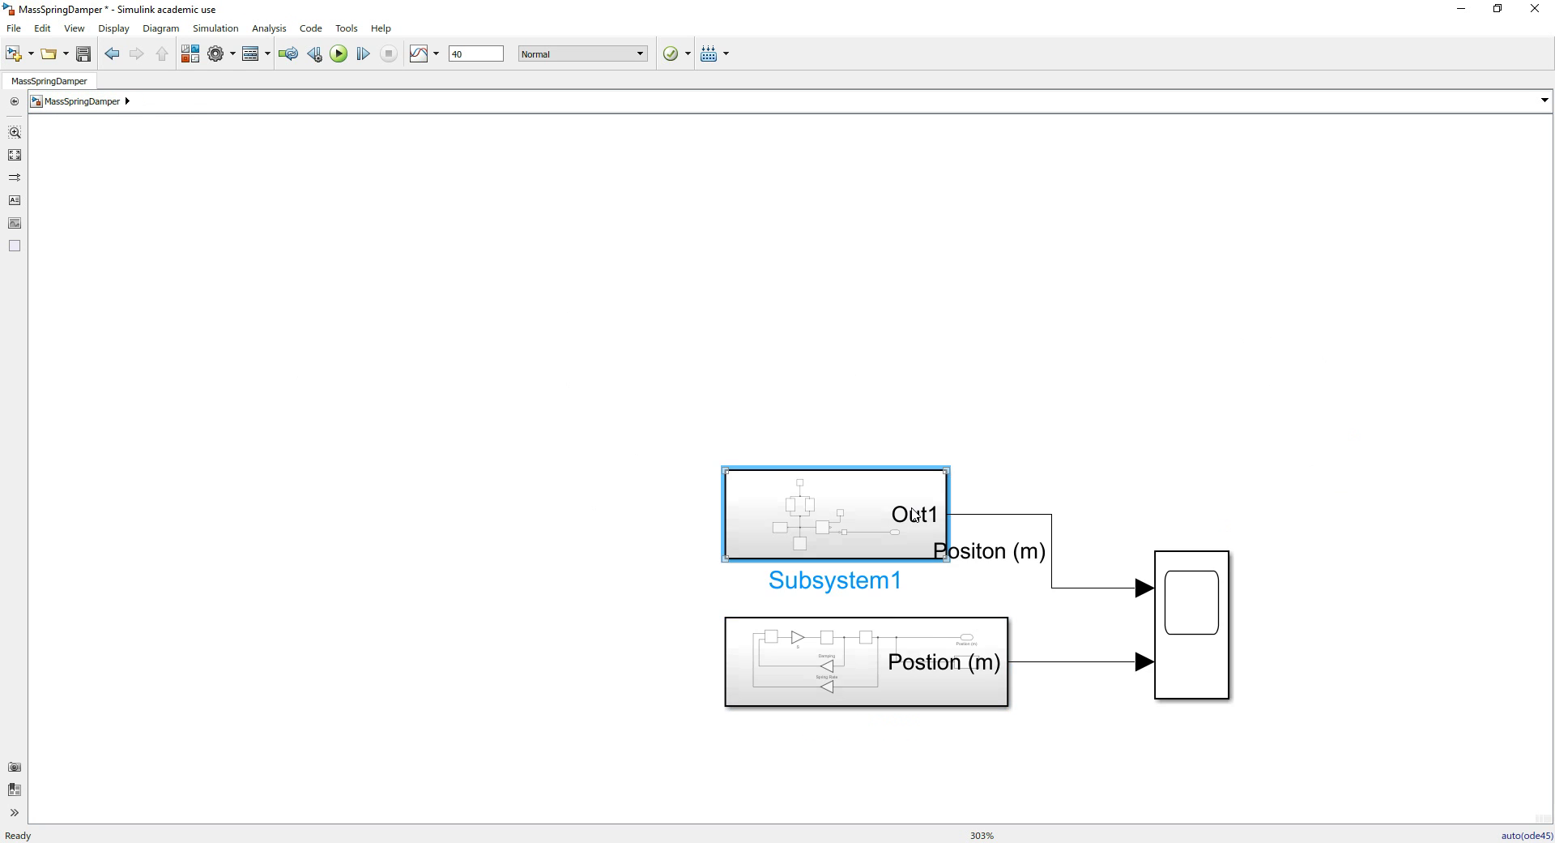
- Inside the Simscape subsystem, add a To Workspace block with variable name posSim above the outport and branch the Postion (m) signal to it
{"action": "double_click", "coordinate": [935, 530]}
{"action": "left_click", "coordinate": [909, 697]}
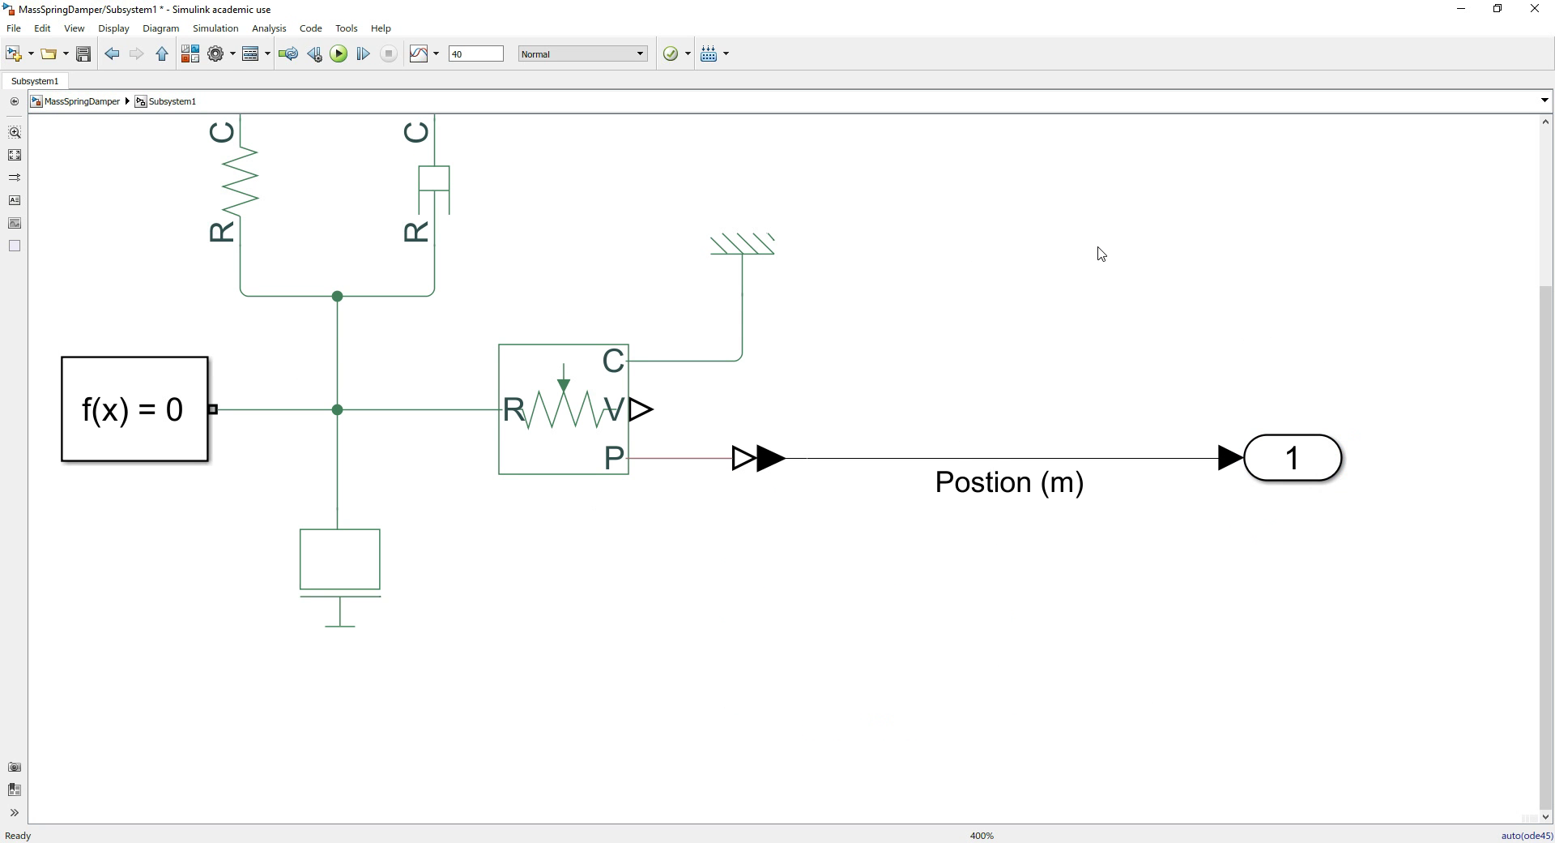
{"action": "type", "text": "to work"}
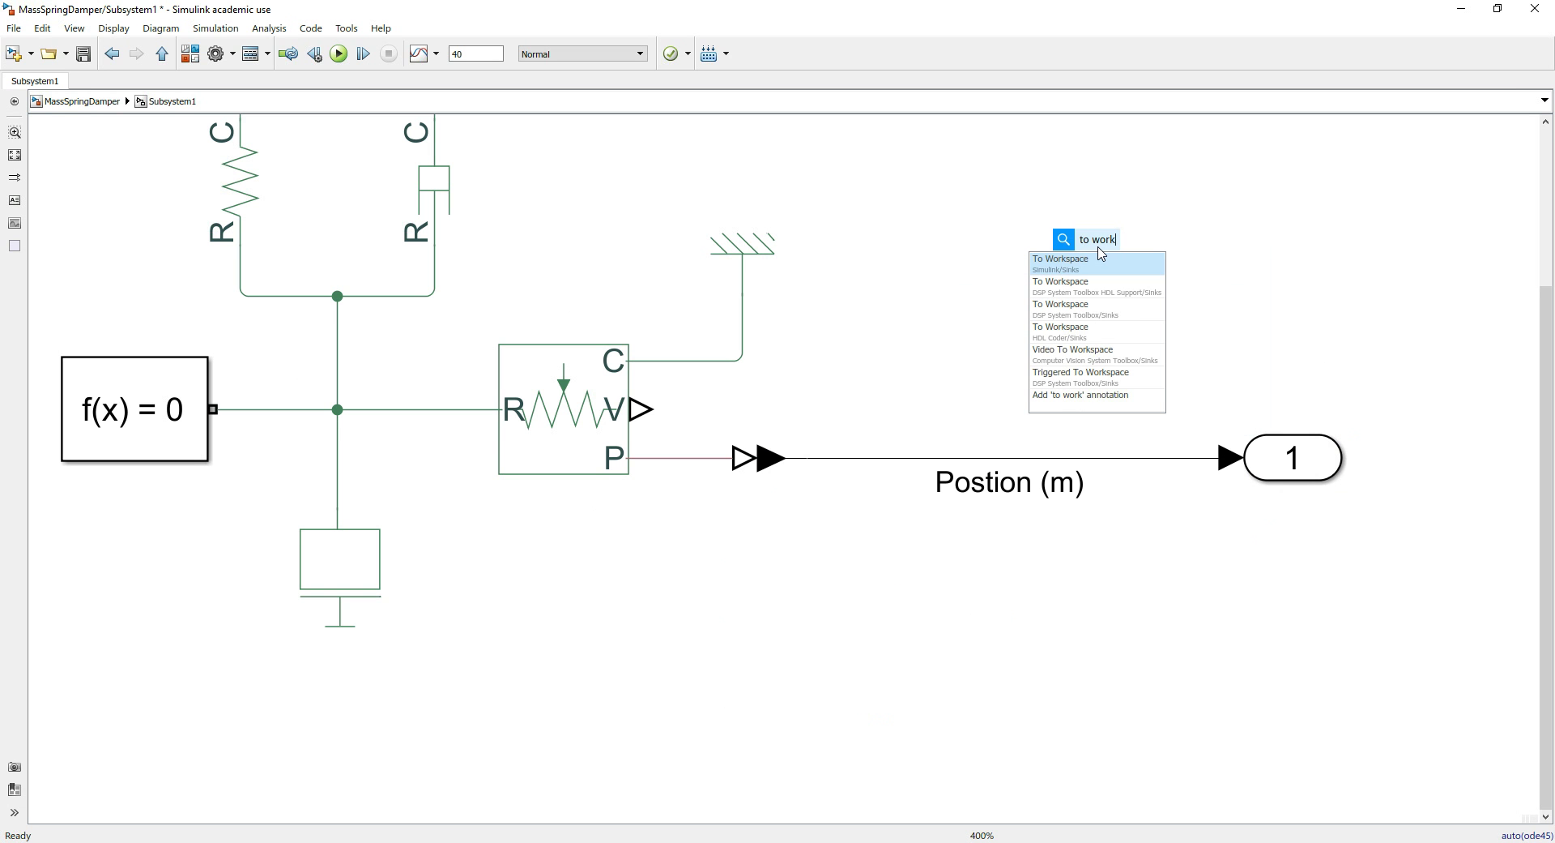
{"action": "left_click", "coordinate": [1101, 258]}
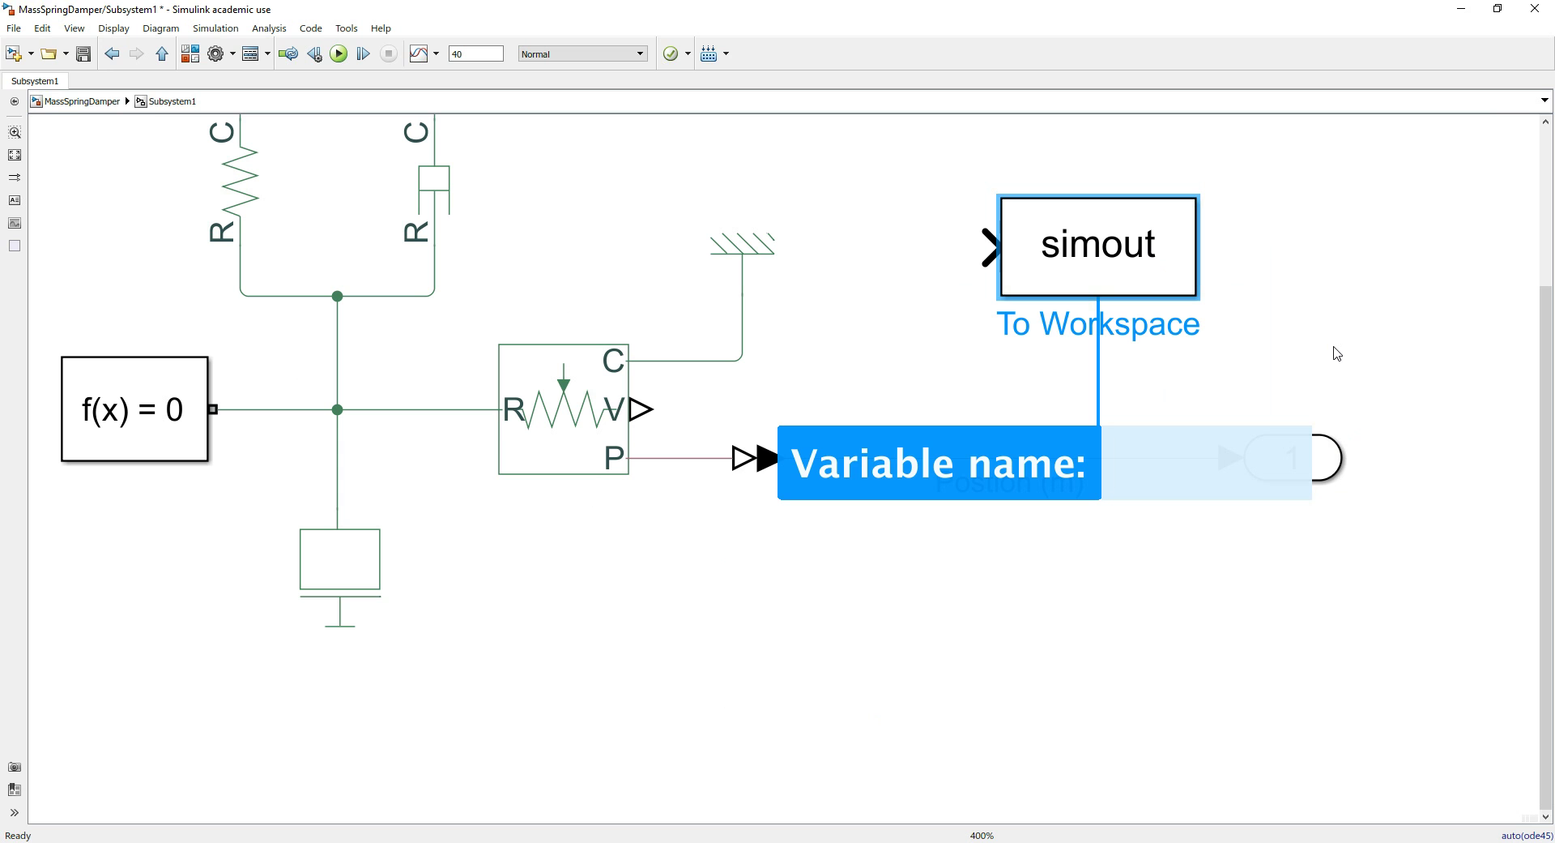
{"action": "type", "text": "posSim"}
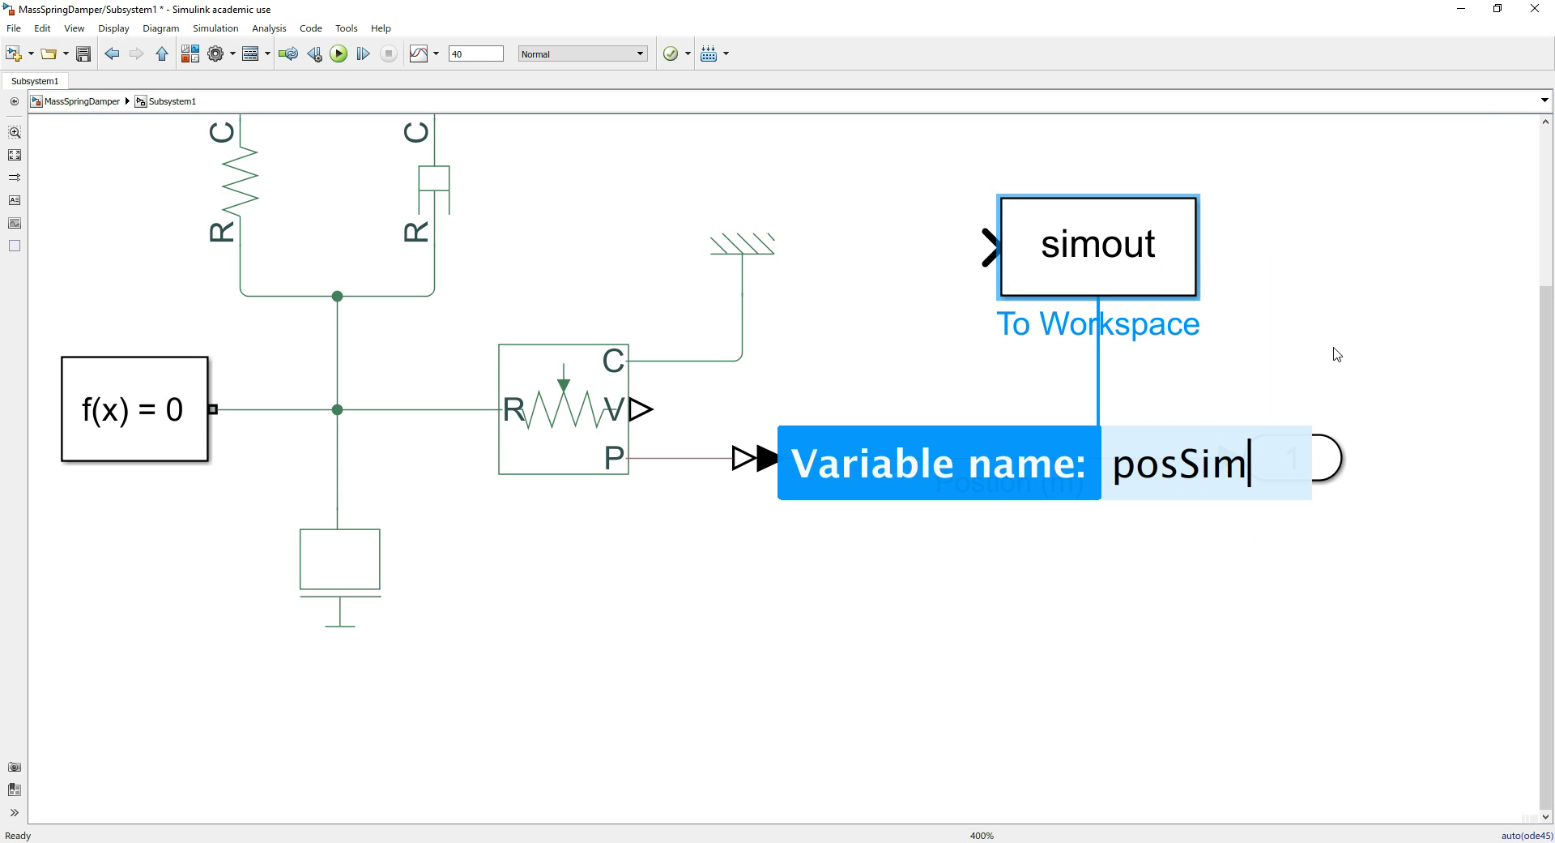
{"action": "key", "text": "Return"}
{"action": "left_click_drag", "start_coordinate": [1086, 231], "coordinate": [1328, 252]}
{"action": "mouse_move", "coordinate": [1233, 263]}
{"action": "left_mouse_down"}
{"action": "mouse_move", "coordinate": [1143, 257]}
{"action": "mouse_move", "coordinate": [1118, 458]}
{"action": "left_mouse_up"}
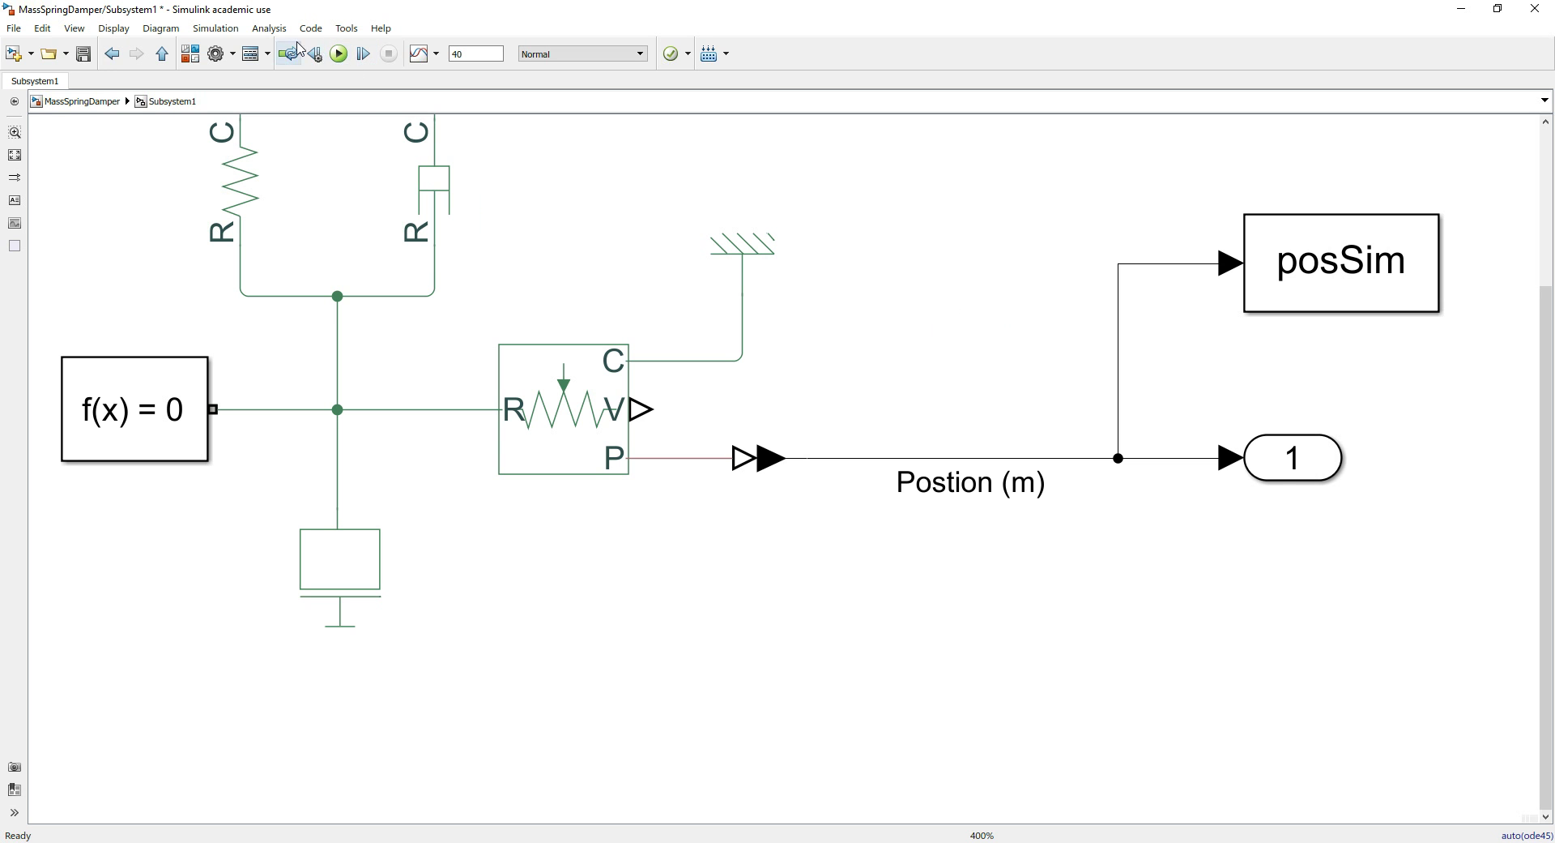
- Run the simulation and switch to the main MATLAB window to access the workspace variables
{"action": "left_click", "coordinate": [338, 54]}
{"action": "left_click", "coordinate": [1463, 9]}
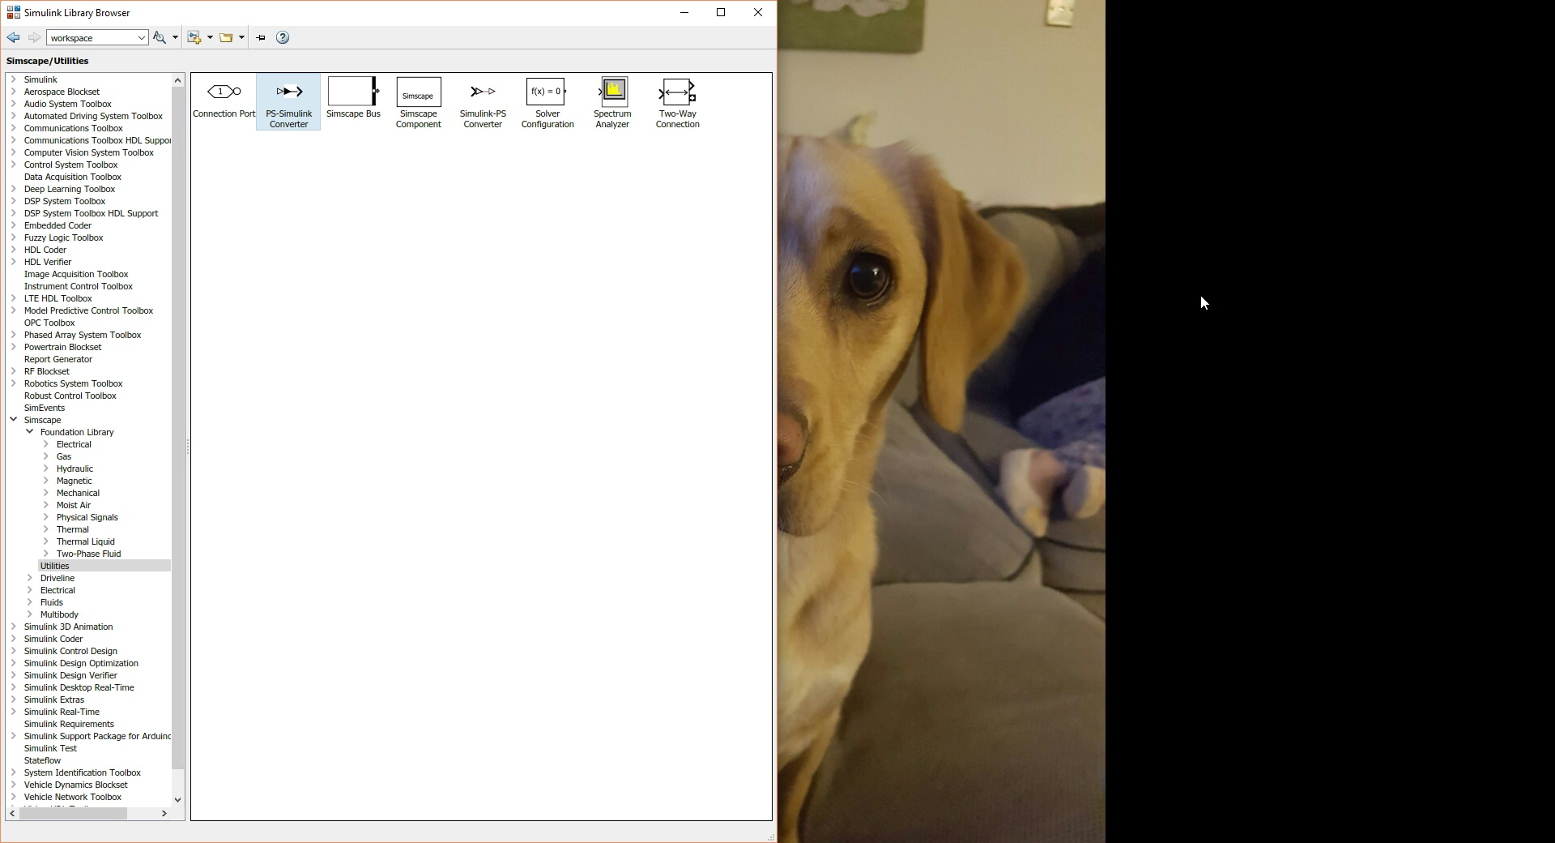
{"action": "mouse_move", "coordinate": [465, 801]}
{"action": "left_click", "coordinate": [548, 786]}
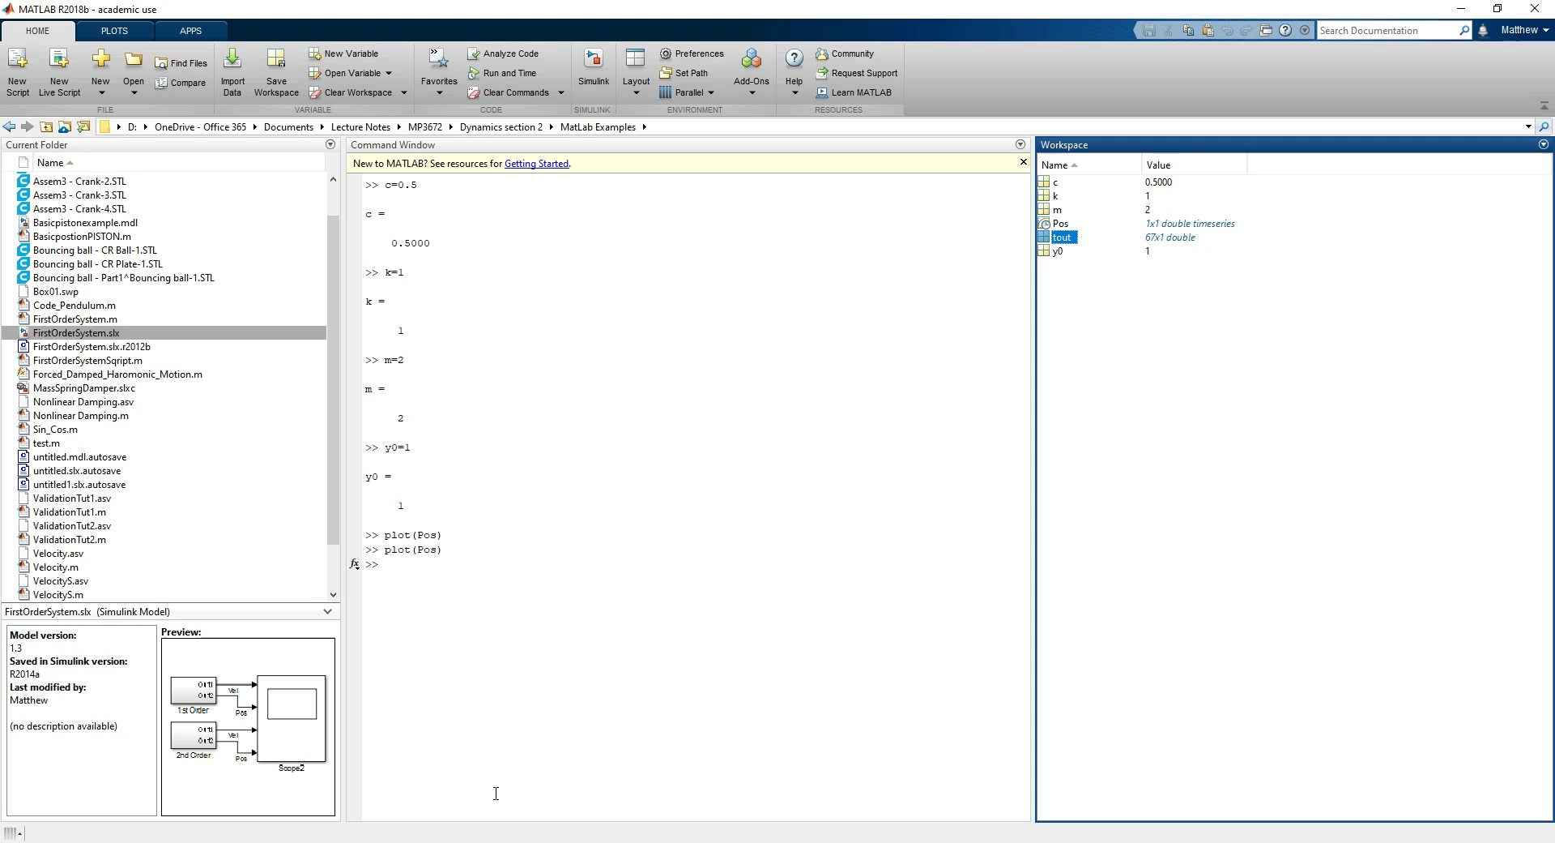
{"action": "left_click", "coordinate": [903, 451]}
- Try to plot the workspace variables Pos and posSim together, and clear the selection
{"action": "left_click", "coordinate": [1063, 224]}
{"action": "left_click", "coordinate": [1069, 237], "text": "ctrl"}
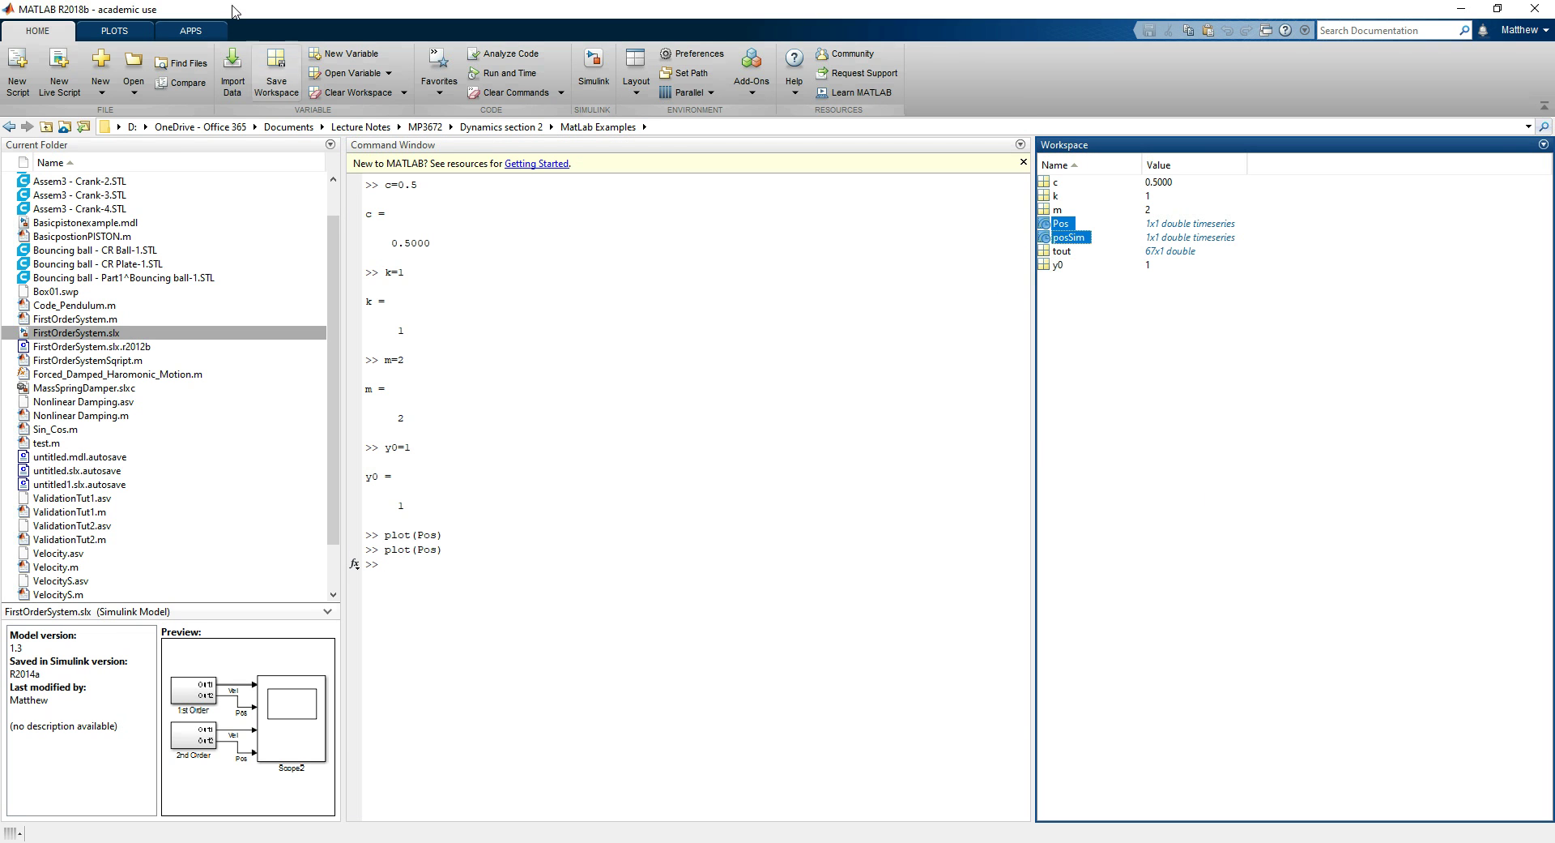
{"action": "left_click", "coordinate": [114, 31]}
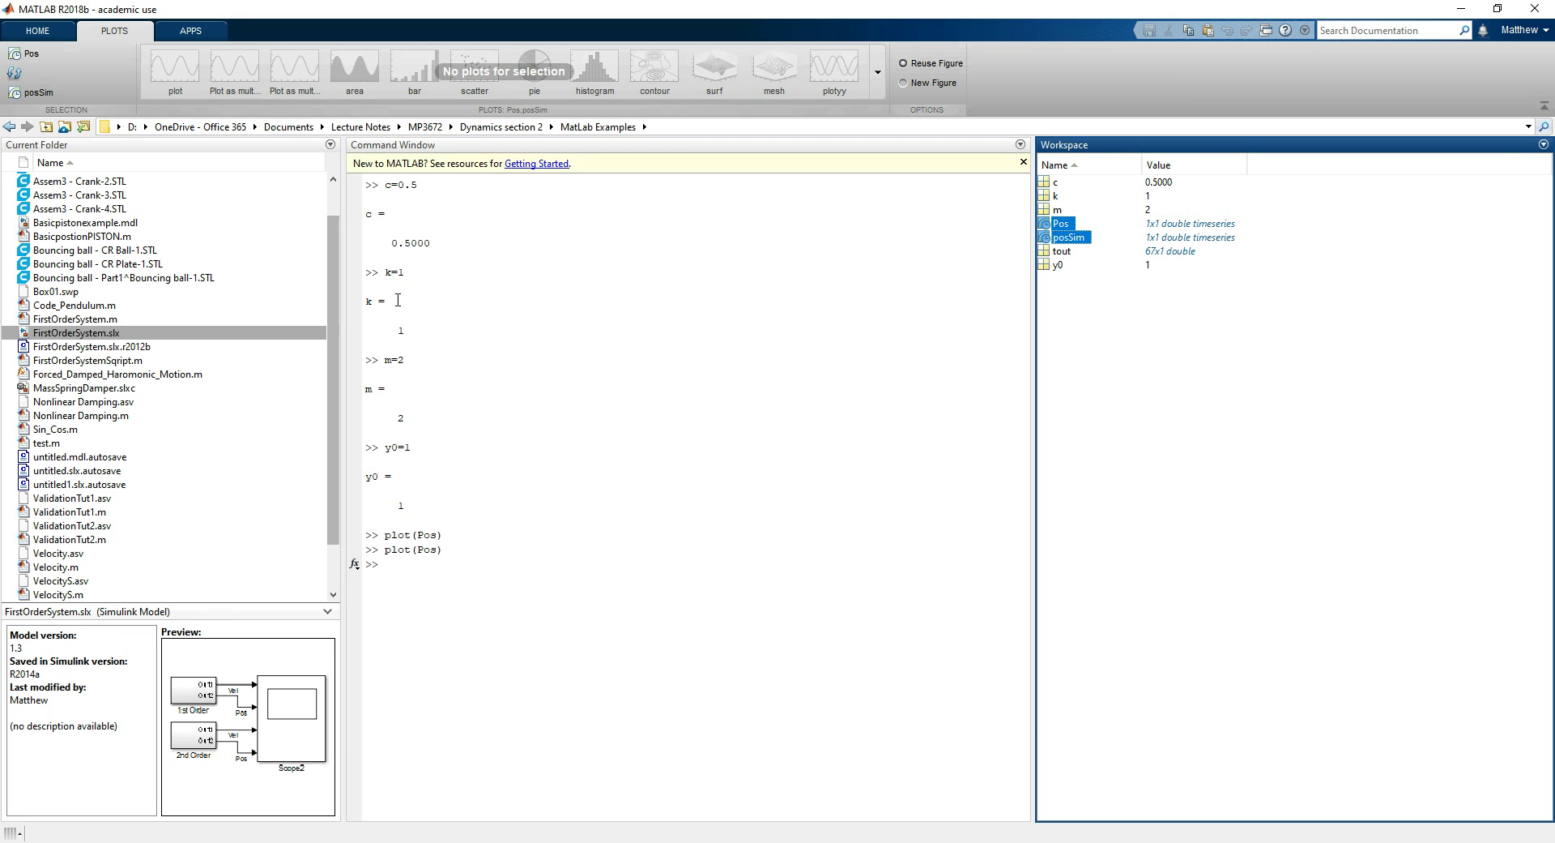
{"action": "left_click", "coordinate": [1174, 366]}
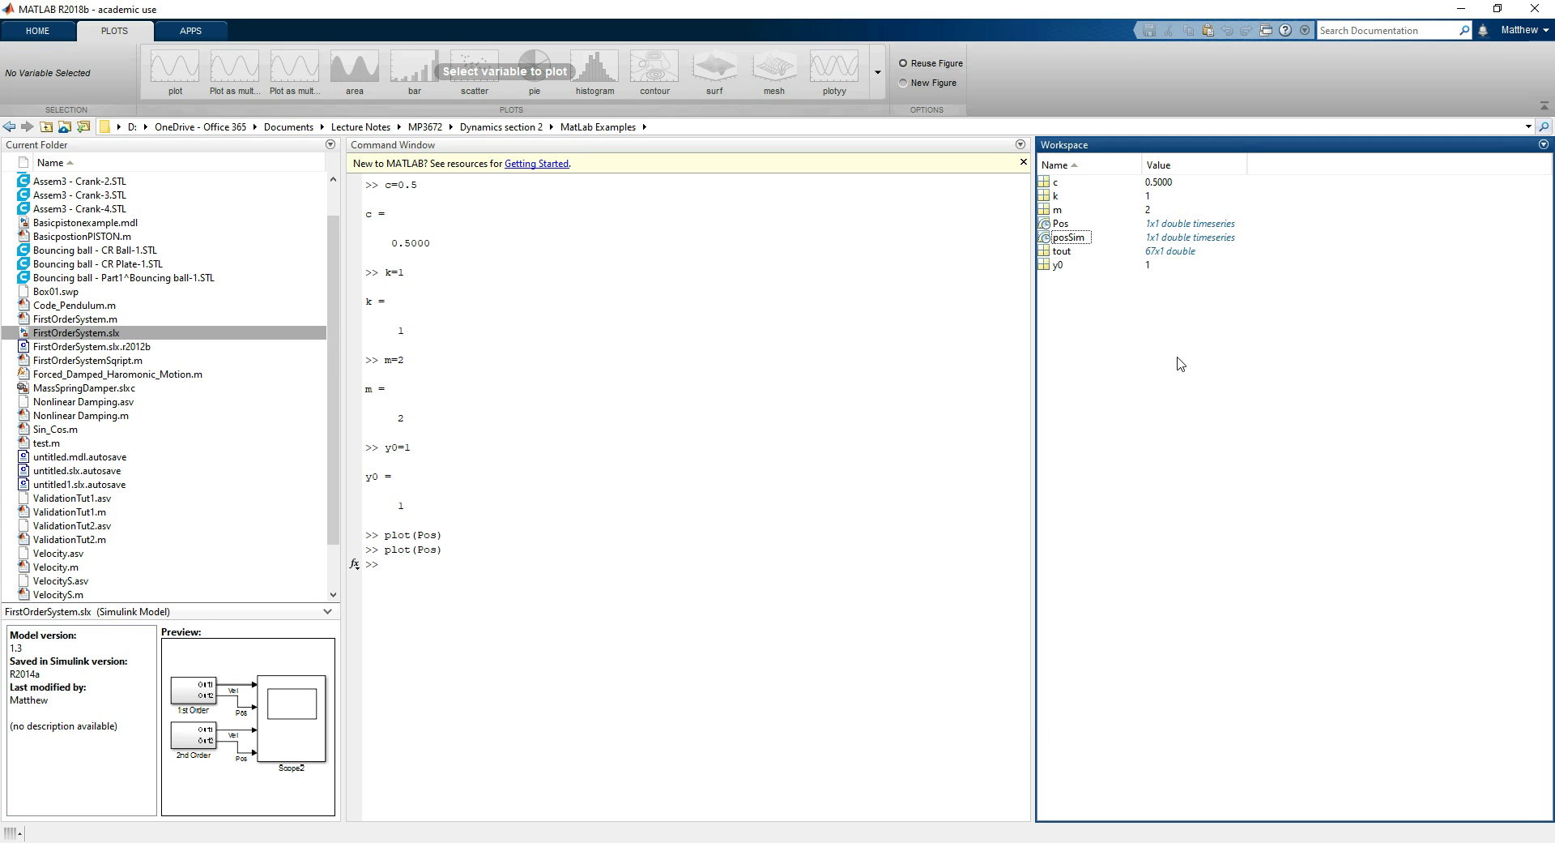
- Plot the posSim time series on its own, check the curve and axis labels, and close the figure
{"action": "left_click", "coordinate": [1073, 237]}
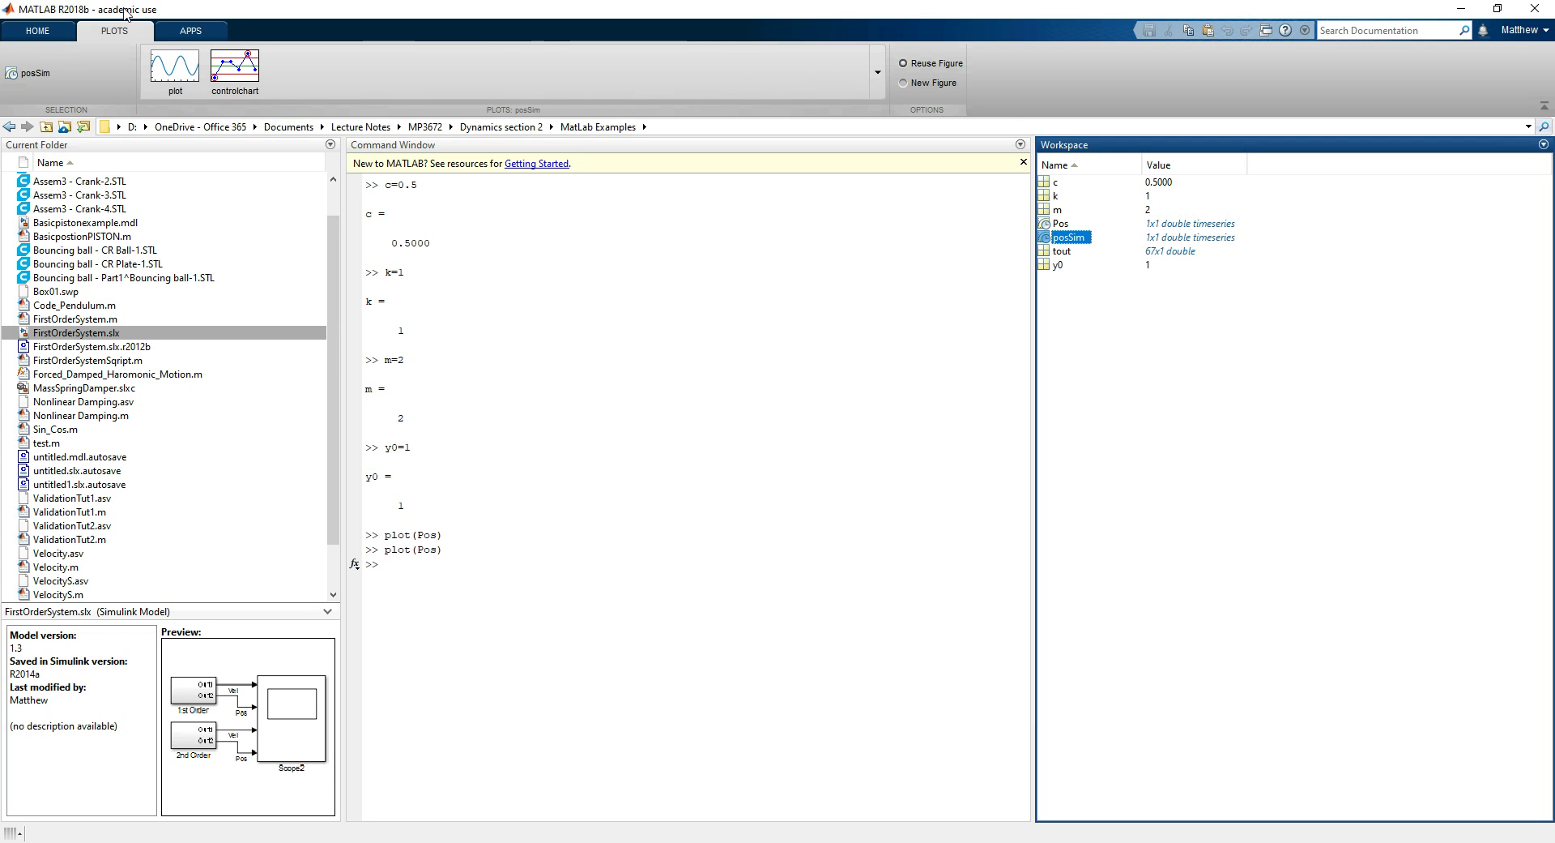
{"action": "left_click", "coordinate": [175, 69]}
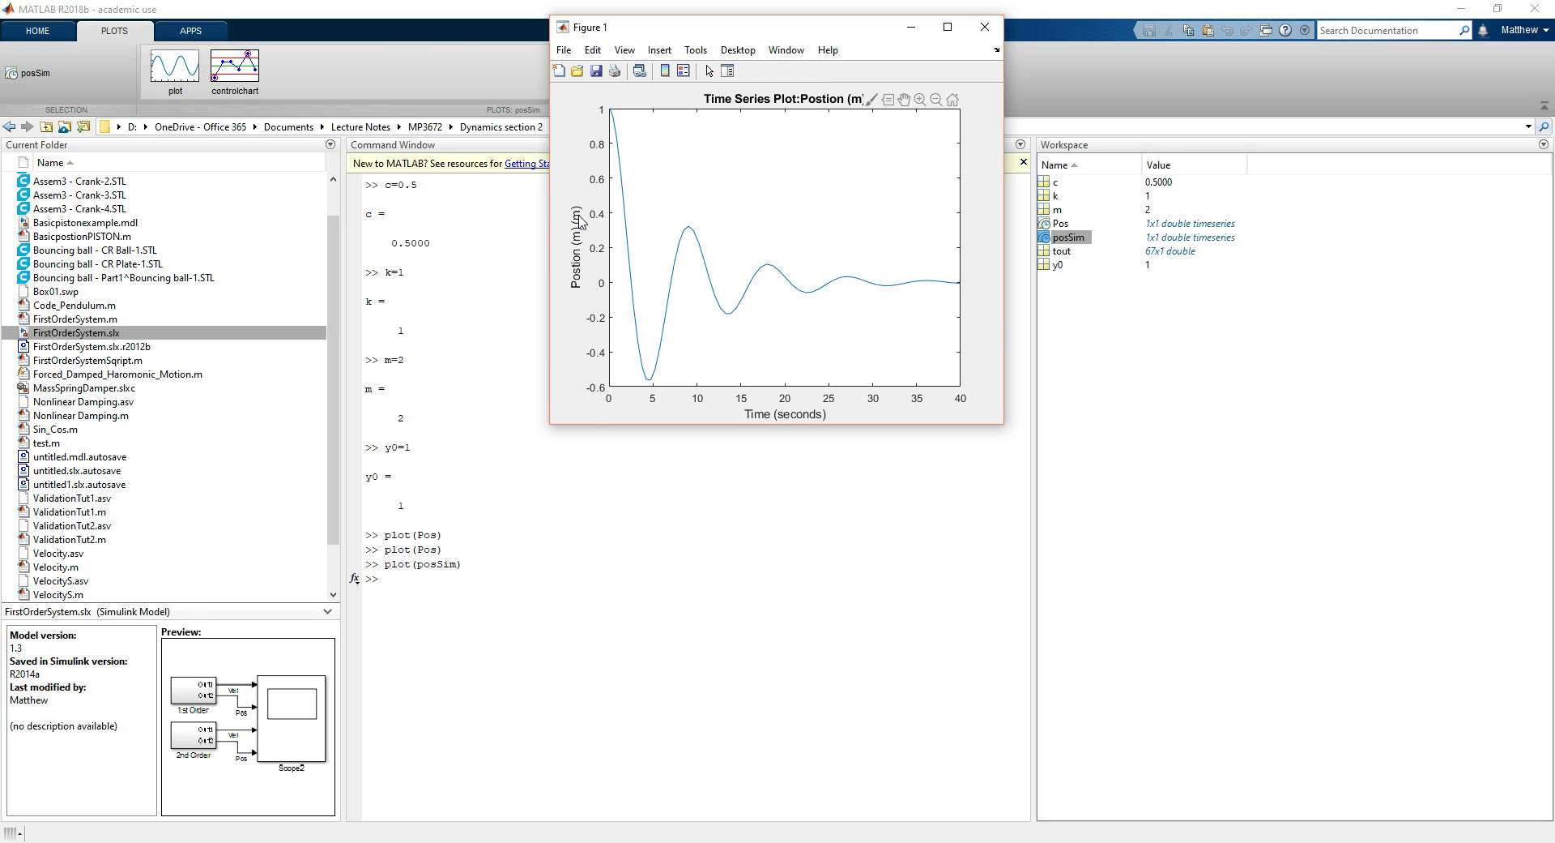
{"action": "left_click", "coordinate": [985, 27]}
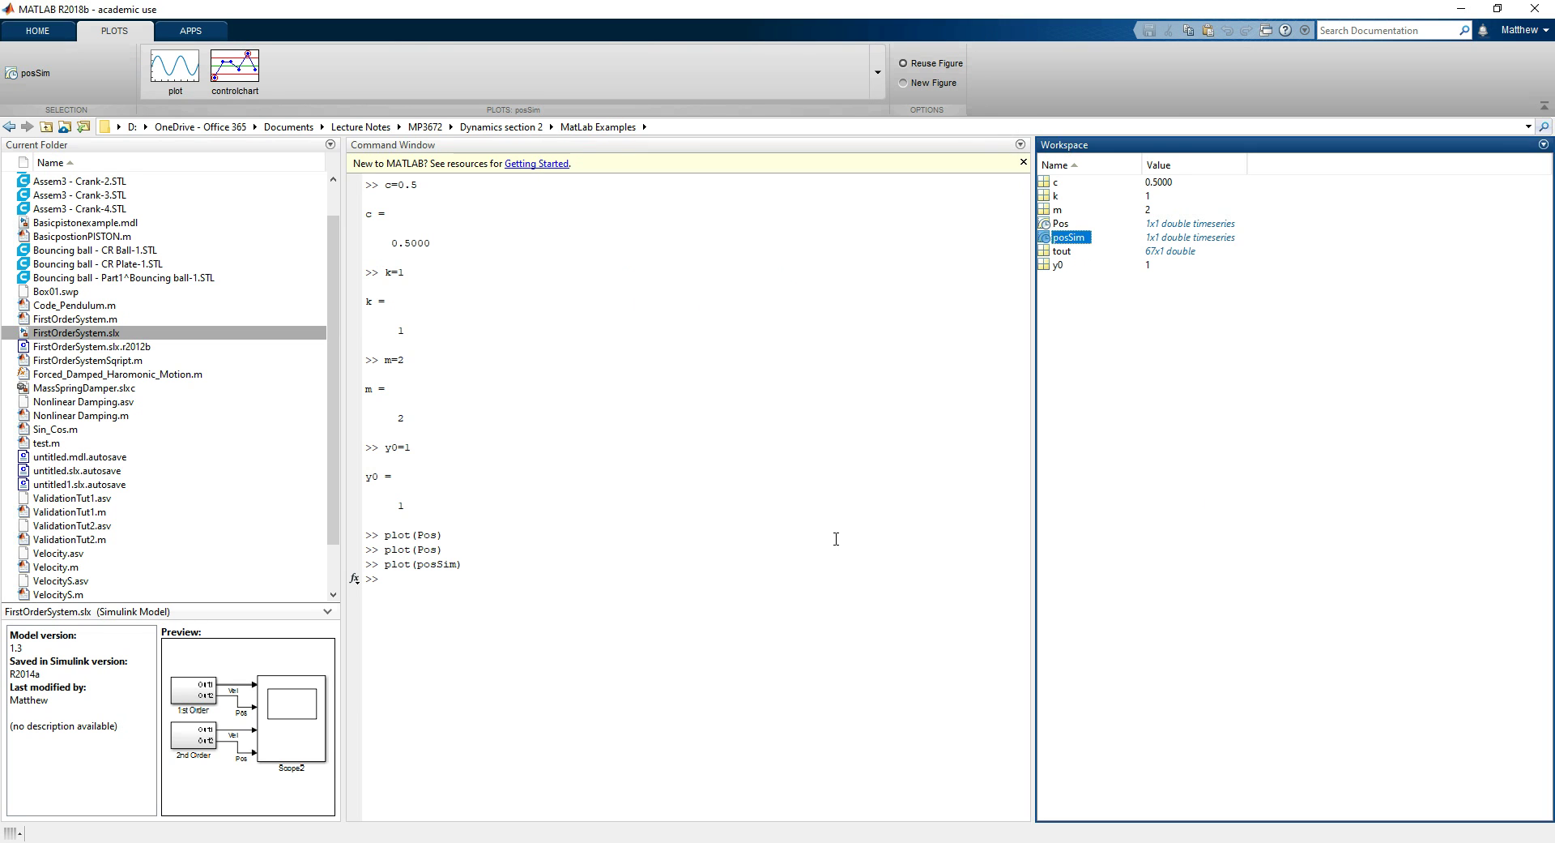
- Switch back to the MassSpringDamper model in Simulink, return to its top level and move the Simscape subsystem to the left of the Simulink subsystem
{"action": "left_click", "coordinate": [837, 522]}
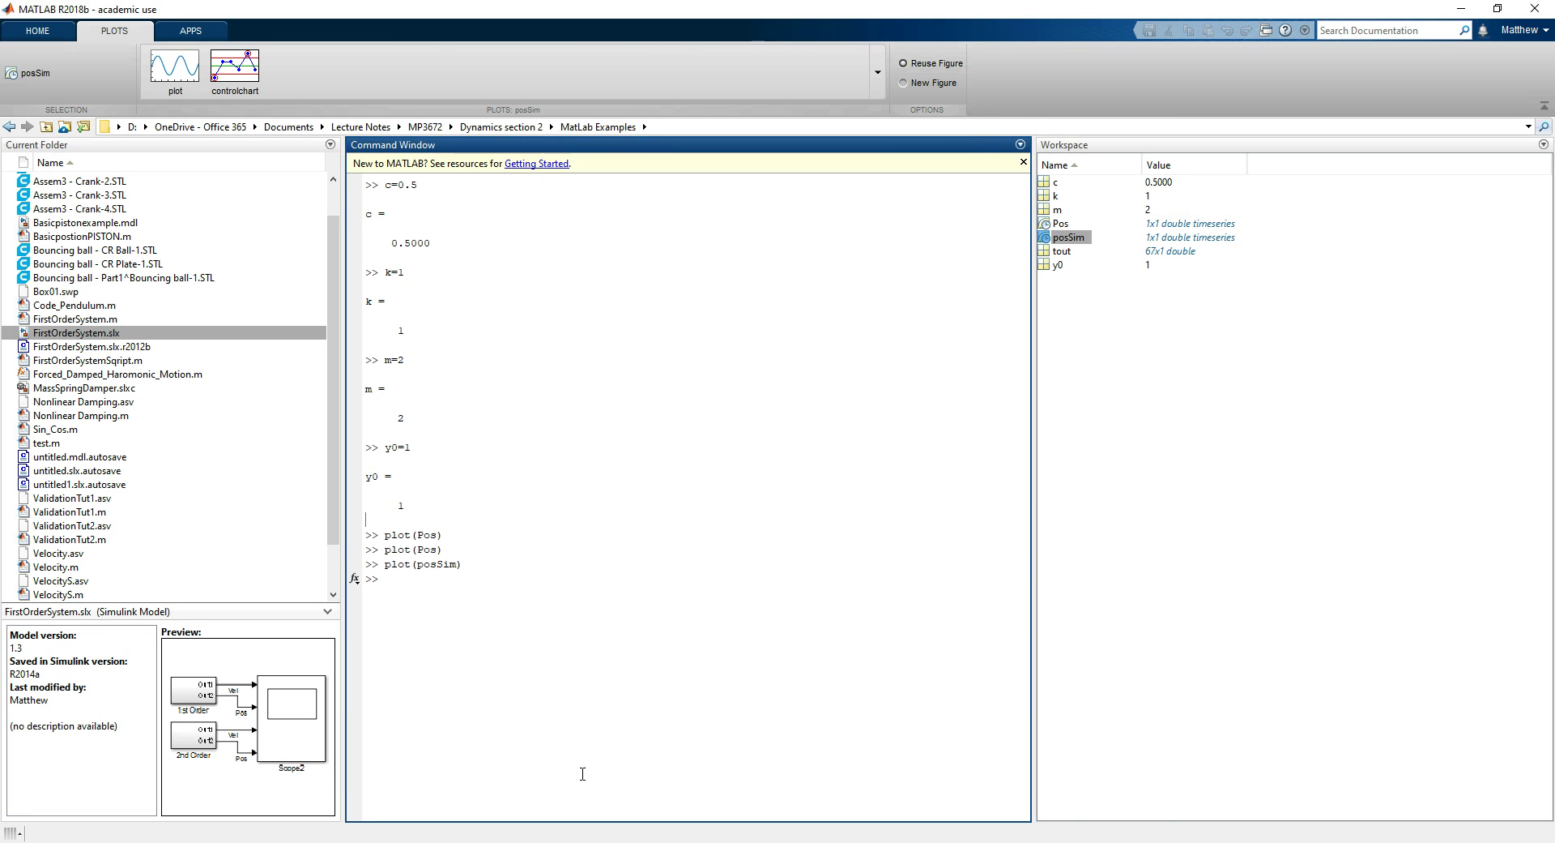
{"action": "key", "text": "alt+Tab"}
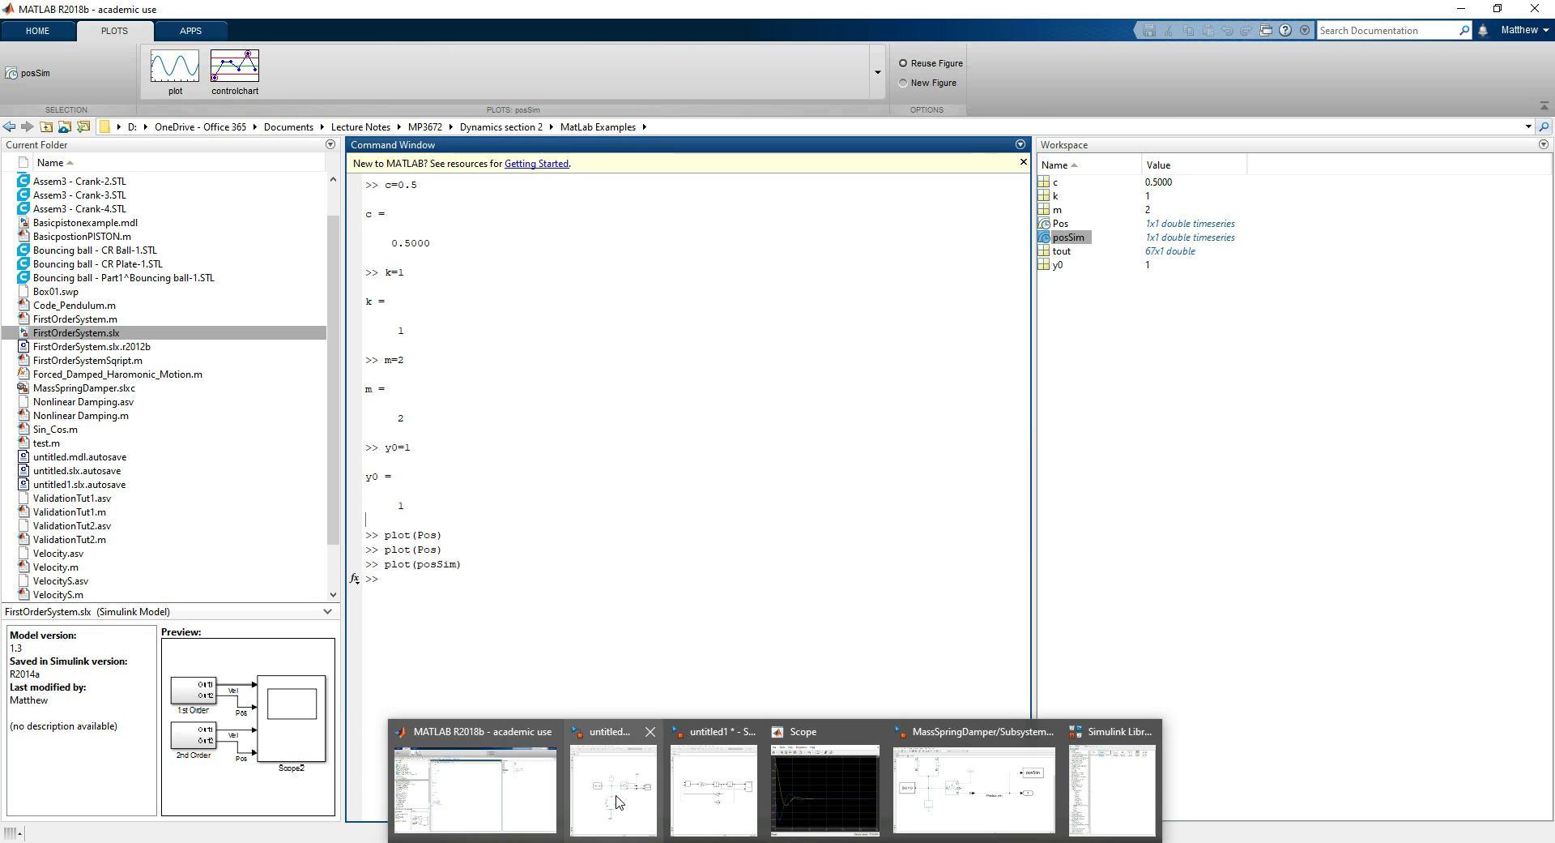
{"action": "key", "text": "alt+Tab"}
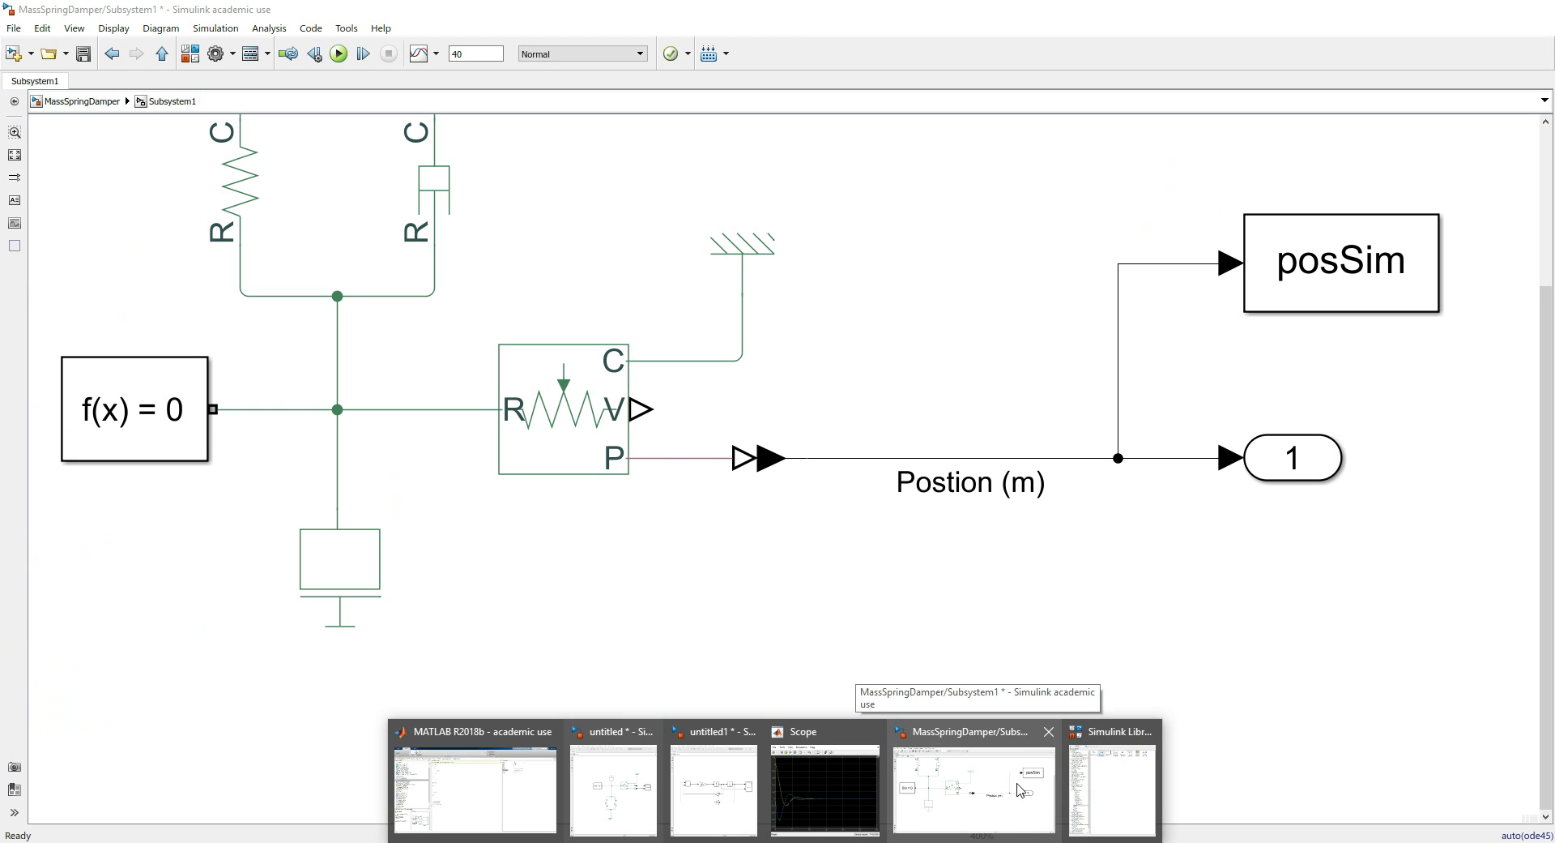
{"action": "left_click", "coordinate": [81, 101]}
{"action": "left_click", "coordinate": [602, 619]}
{"action": "left_click_drag", "start_coordinate": [775, 538], "coordinate": [490, 615]}
{"action": "left_click", "coordinate": [756, 350]}
{"action": "left_click", "coordinate": [817, 681]}
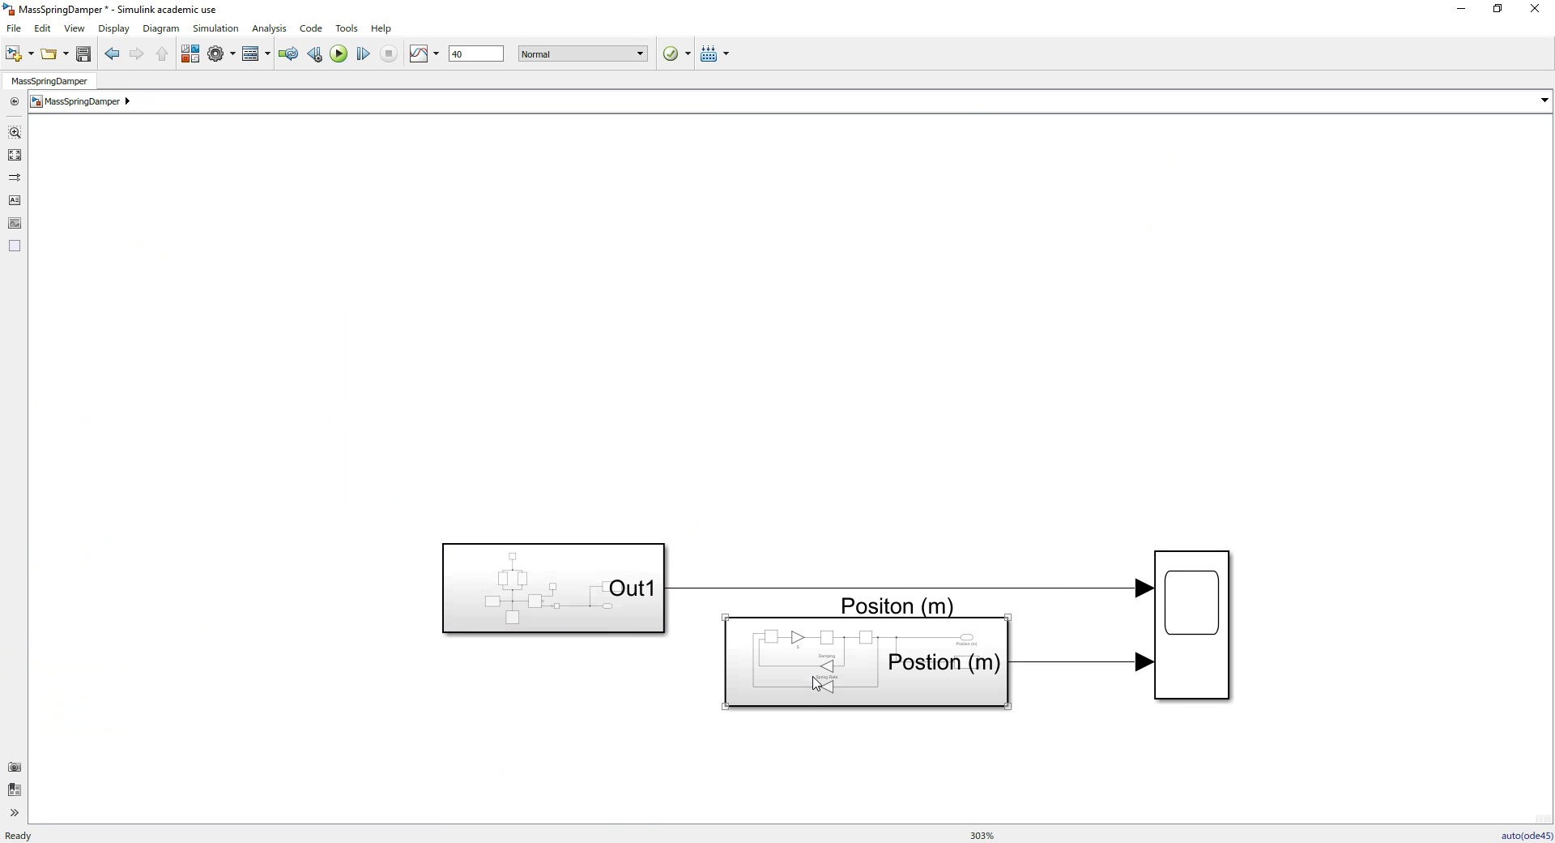
- Shift the Simscape subsystem slightly to the right, closer to the Simulink subsystem
{"action": "scroll", "coordinate": [770, 727], "scroll_direction": "up", "scroll_amount": 5}
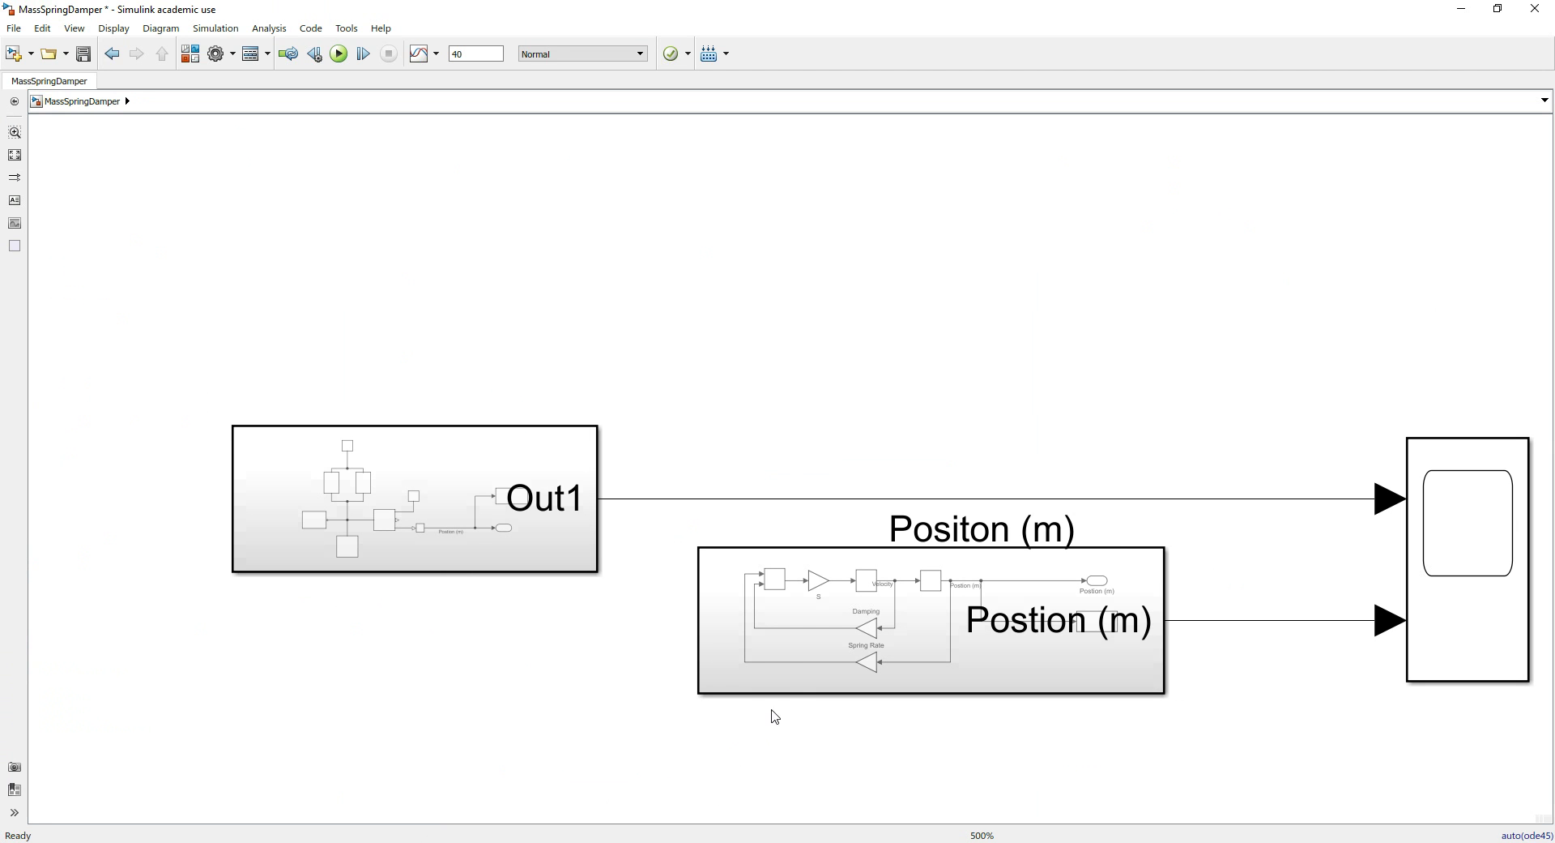
{"action": "left_click_drag", "start_coordinate": [523, 542], "coordinate": [595, 538]}
{"action": "left_click", "coordinate": [617, 725]}
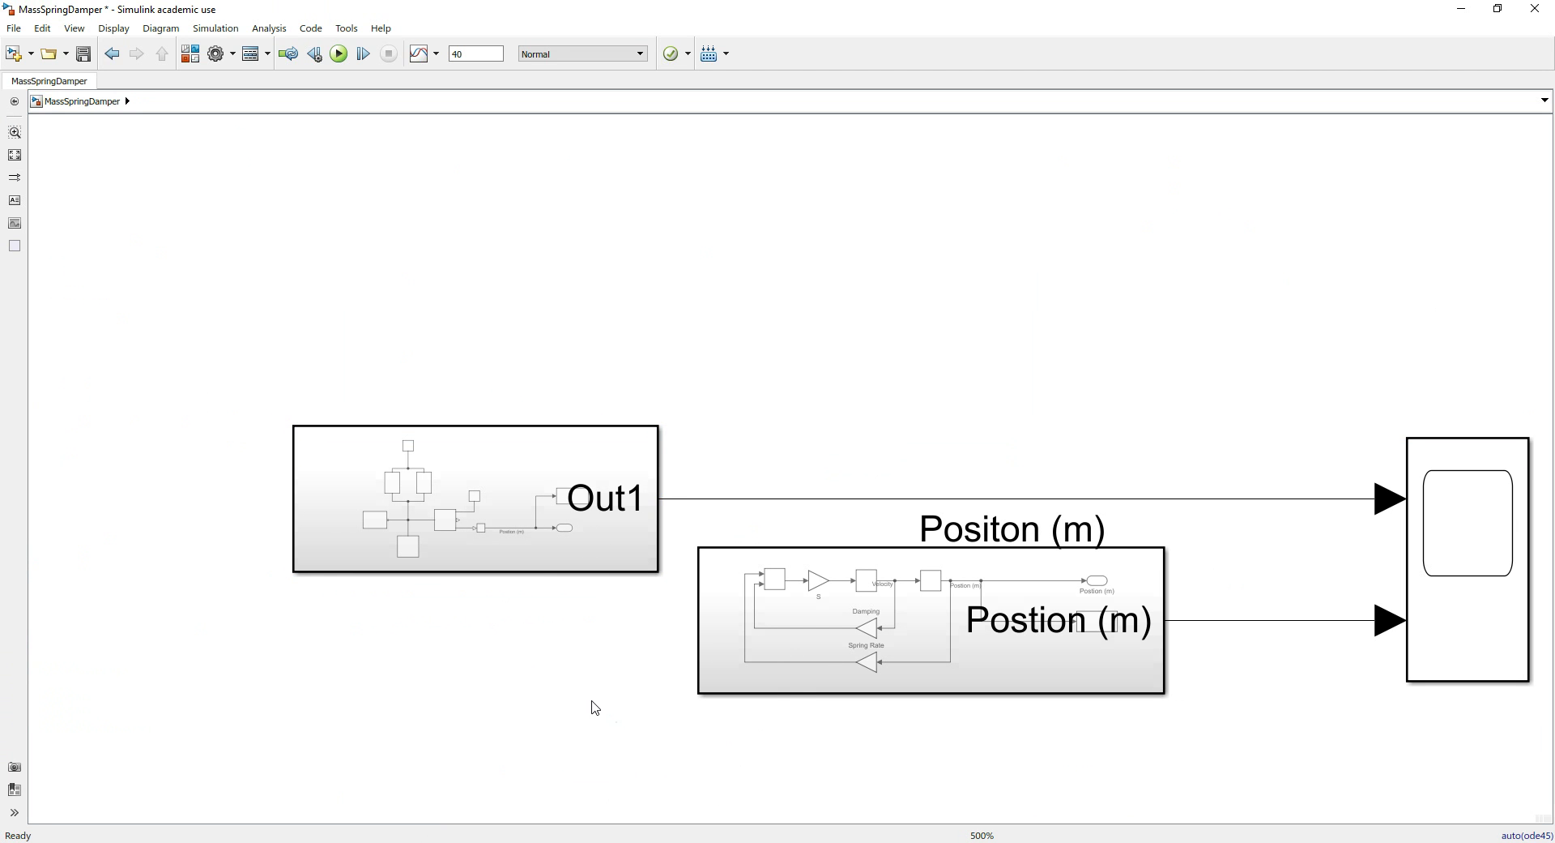